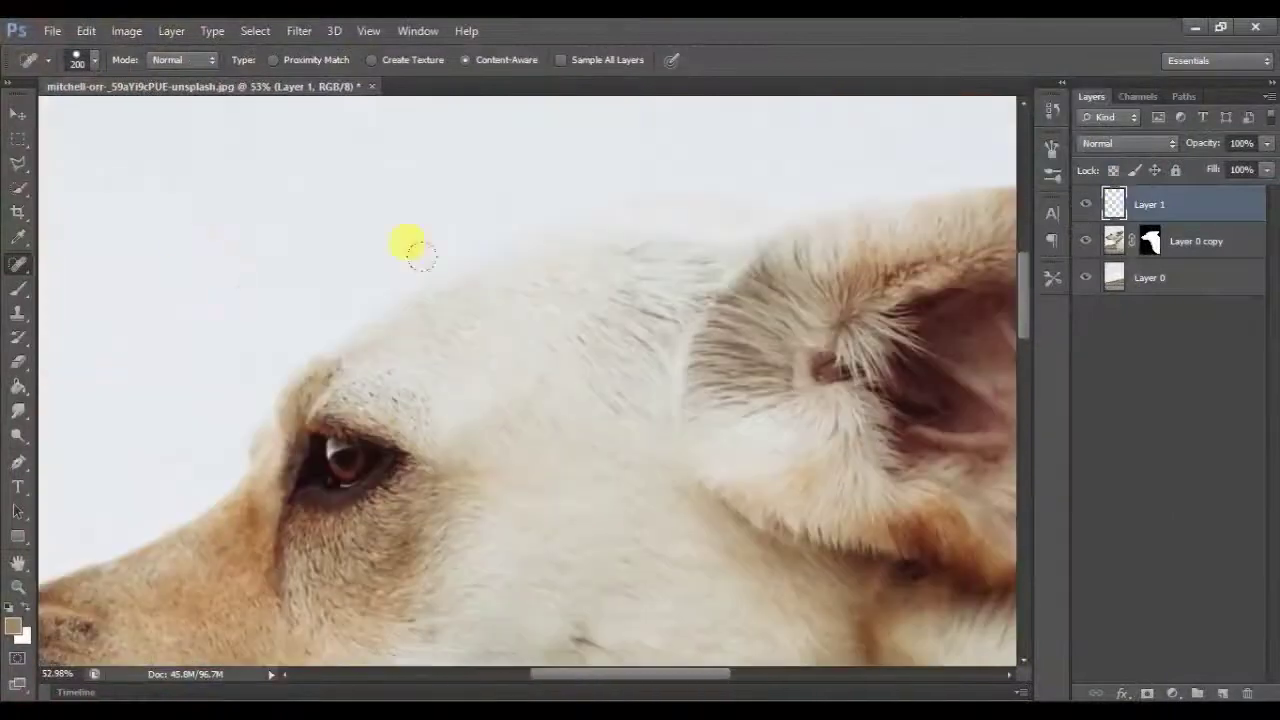
# Step: Switch to the Pen tool to draw vector paths on the dog's head
pyautogui.press('p')
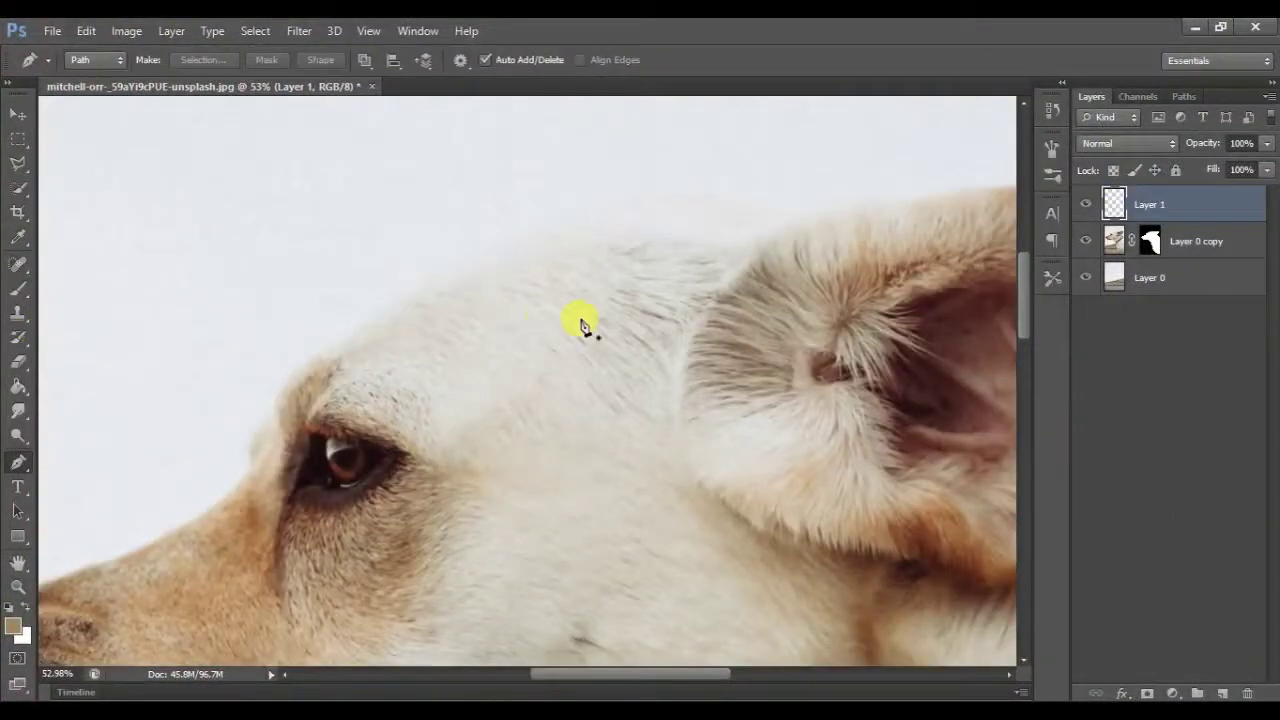
# Step: Draw a curved path from the eye corner up over the forehead and back to the eye
pyautogui.click(400, 453)
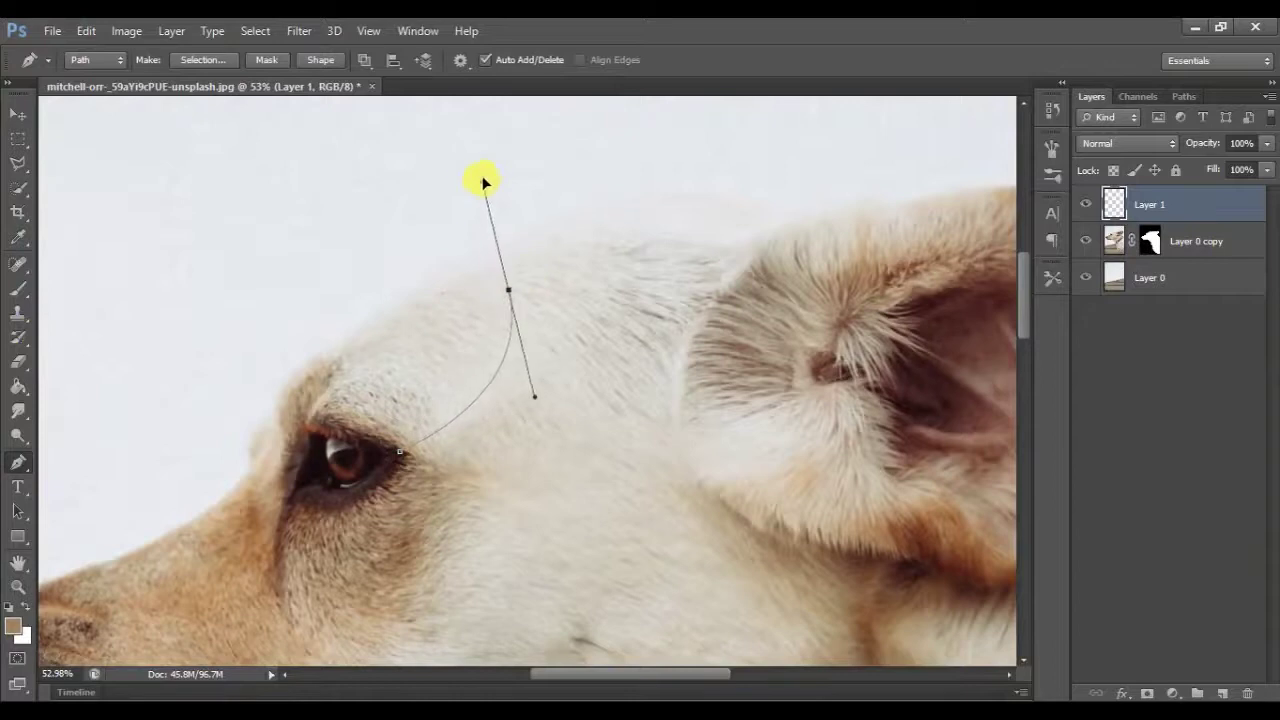
pyautogui.moveTo(782, 220); pyautogui.dragTo(967, 232)
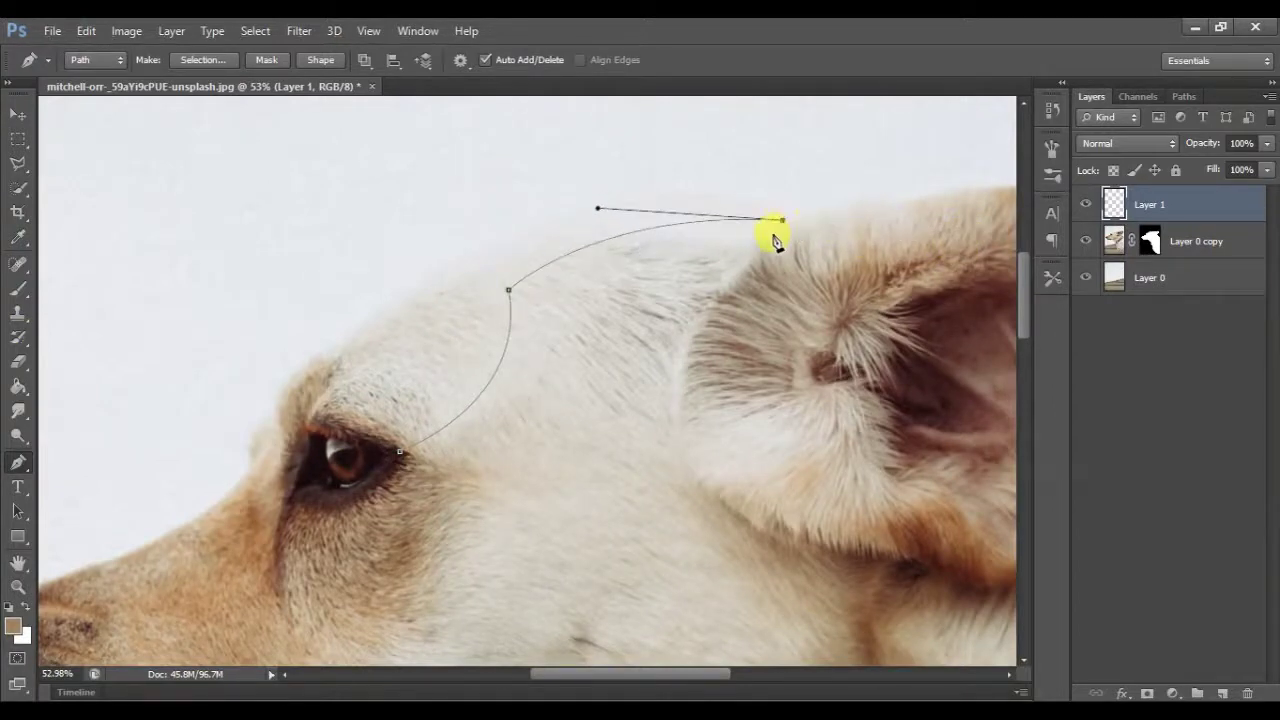
pyautogui.moveTo(490, 322); pyautogui.dragTo(446, 368)
pyautogui.moveTo(403, 460); pyautogui.dragTo(264, 466)
pyautogui.keyDown('alt'); pyautogui.click(400, 452); pyautogui.keyUp('alt')
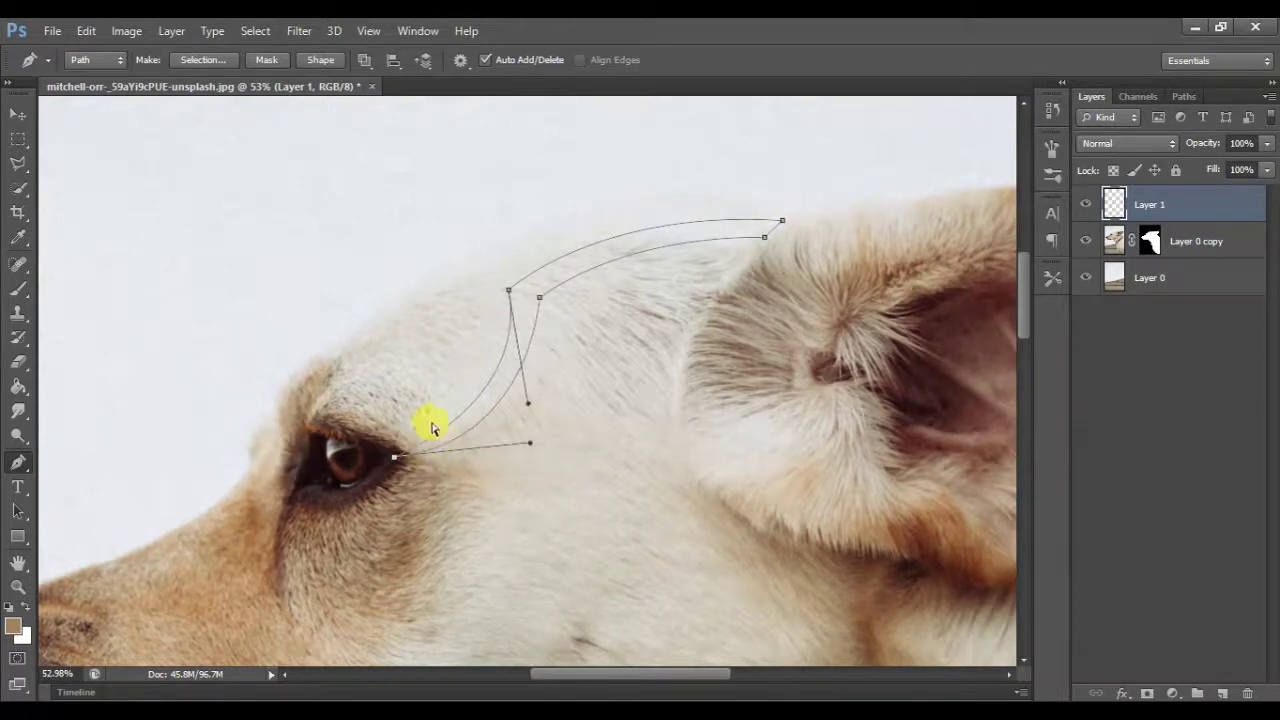
# Step: Extend the path along the lower cheek, adding a sharp corner point
pyautogui.scroll(-5, 428, 418)
pyautogui.scroll(-2, 423, 408)
pyautogui.scroll(-3, 451, 580)
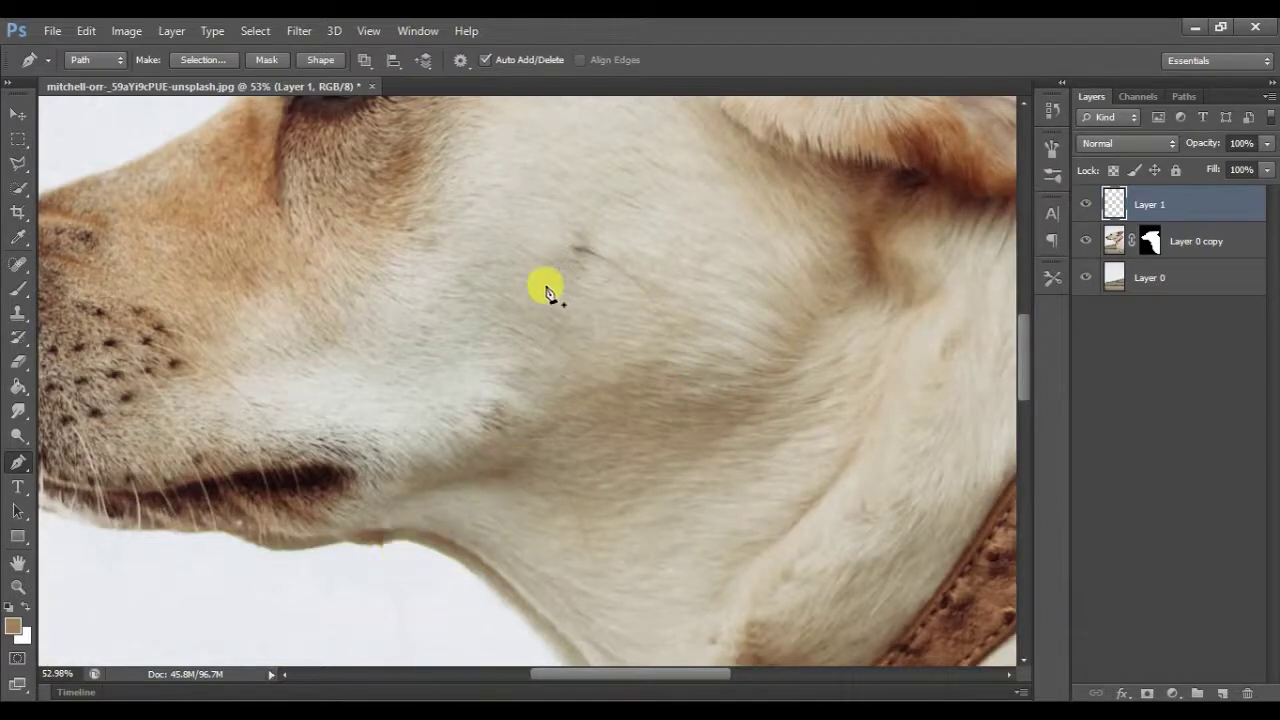
pyautogui.scroll(4, 590, 291)
pyautogui.moveTo(245, 413); pyautogui.dragTo(250, 472)
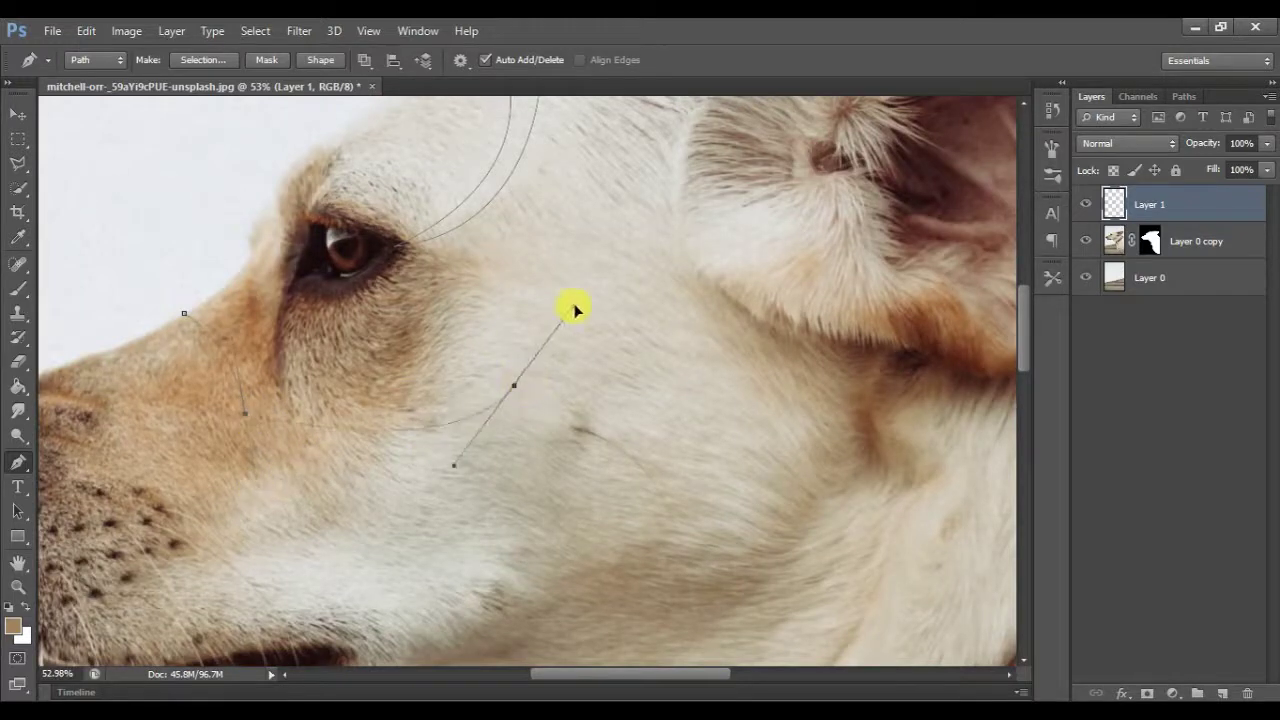
pyautogui.scroll(-3, 500, 480)
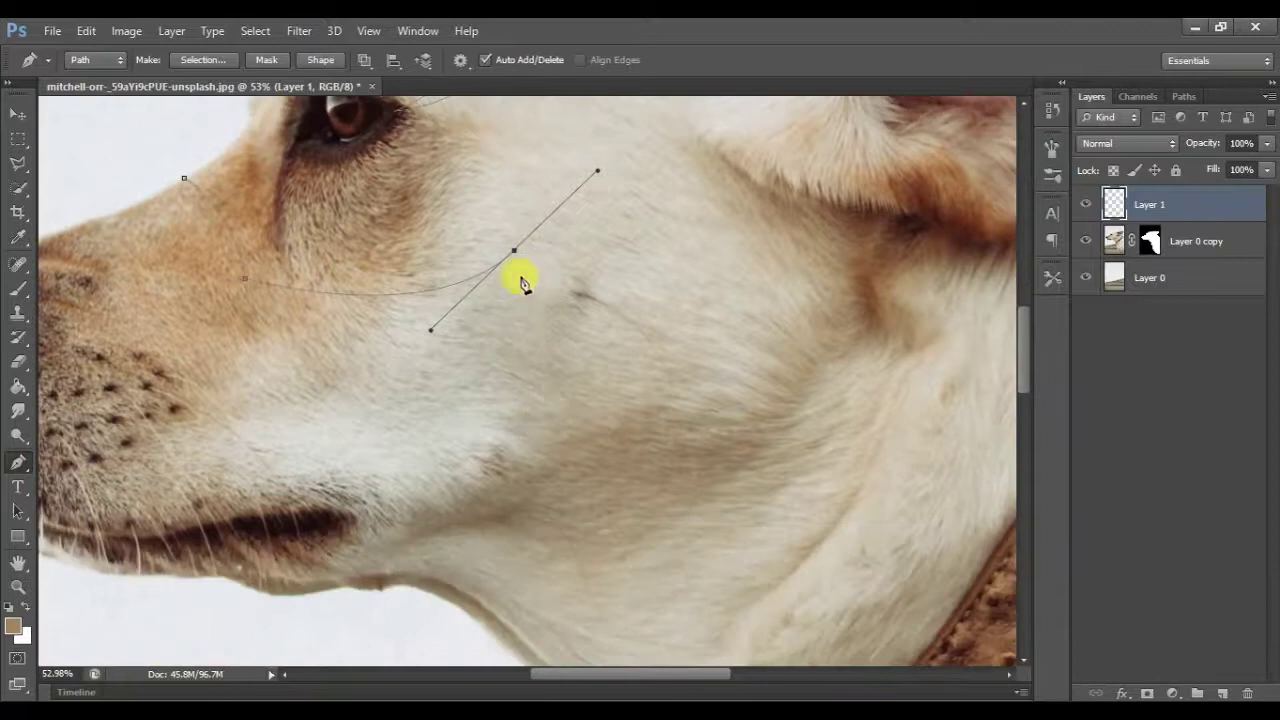
pyautogui.keyDown('alt'); pyautogui.click(514, 252); pyautogui.keyUp('alt')
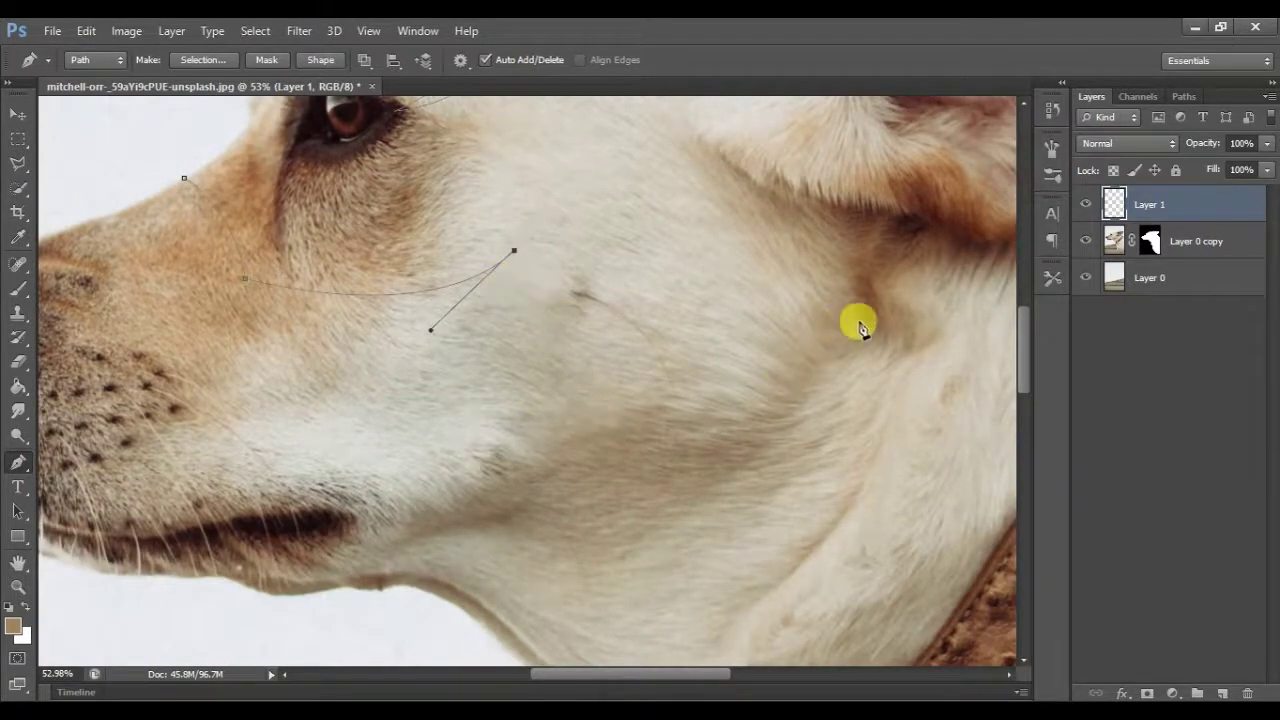
pyautogui.moveTo(858, 318); pyautogui.dragTo(900, 140)
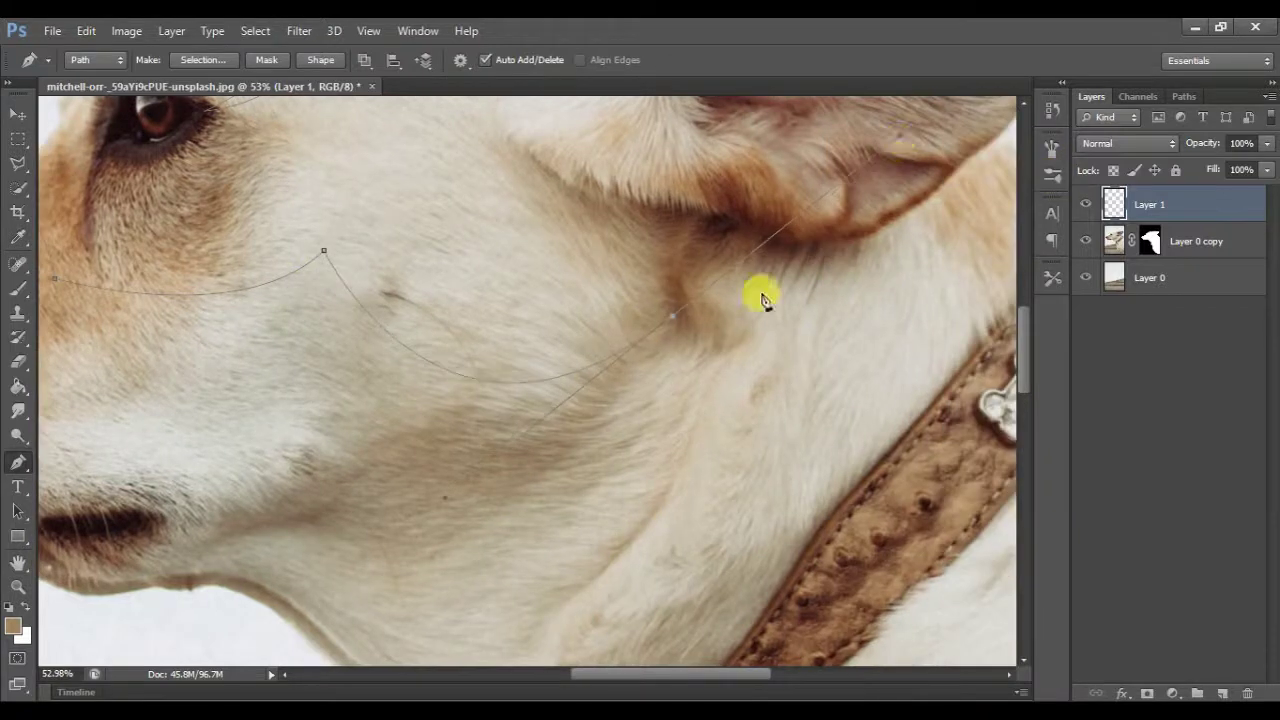
# Step: Add curved and sharp points across the cheek to the muzzle, closing the panel outline
pyautogui.moveTo(675, 318); pyautogui.dragTo(459, 412)
pyautogui.keyDown('alt'); pyautogui.click(459, 413); pyautogui.keyUp('alt')
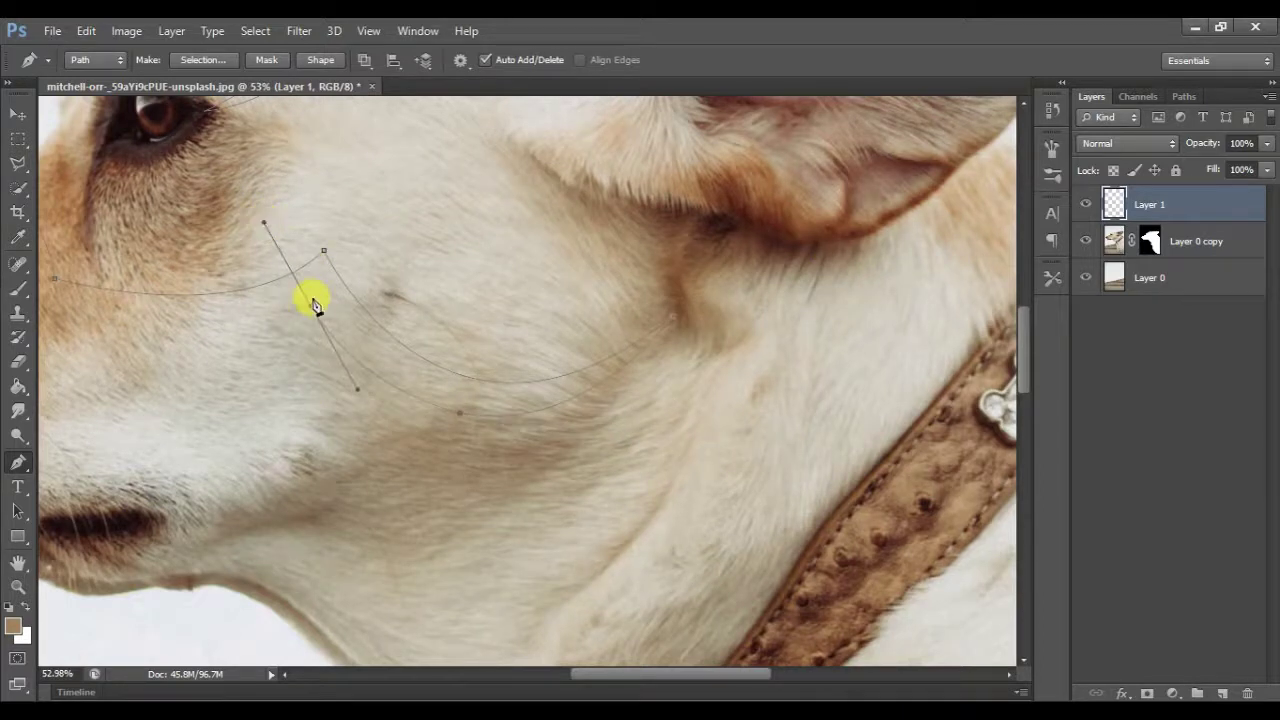
pyautogui.hscroll(-10, 313, 312)
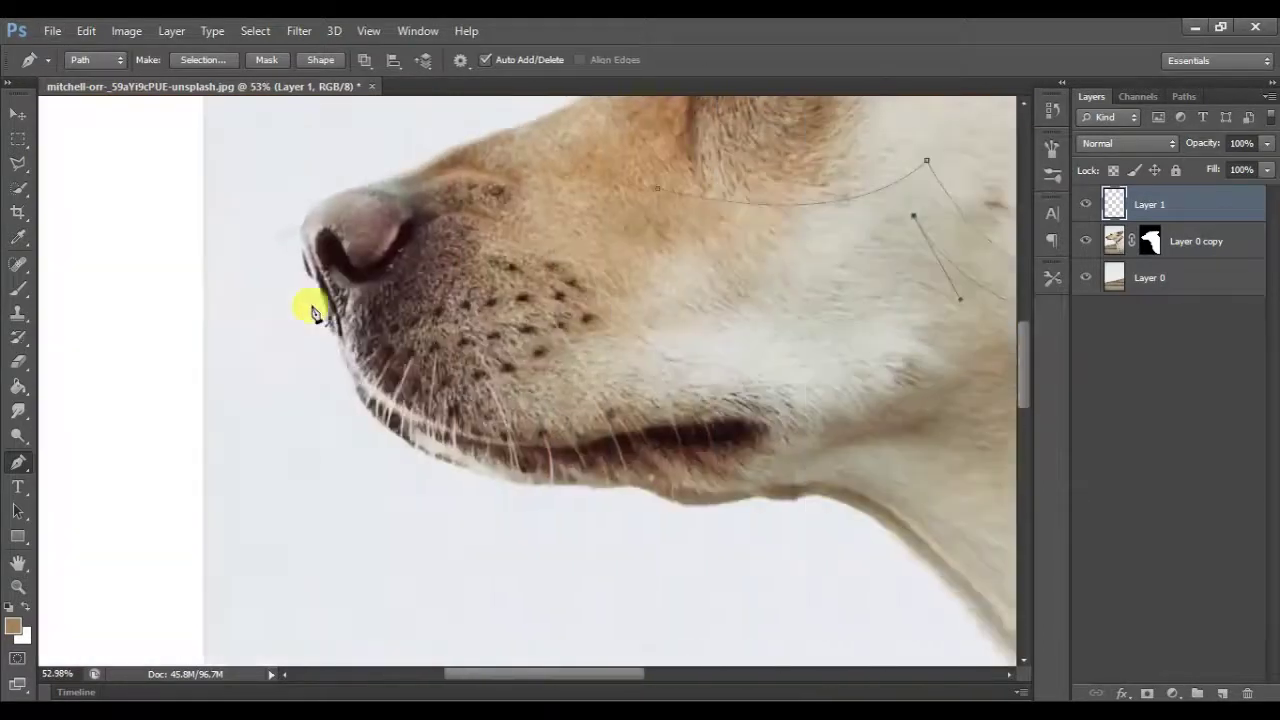
pyautogui.moveTo(645, 338); pyautogui.dragTo(505, 271)
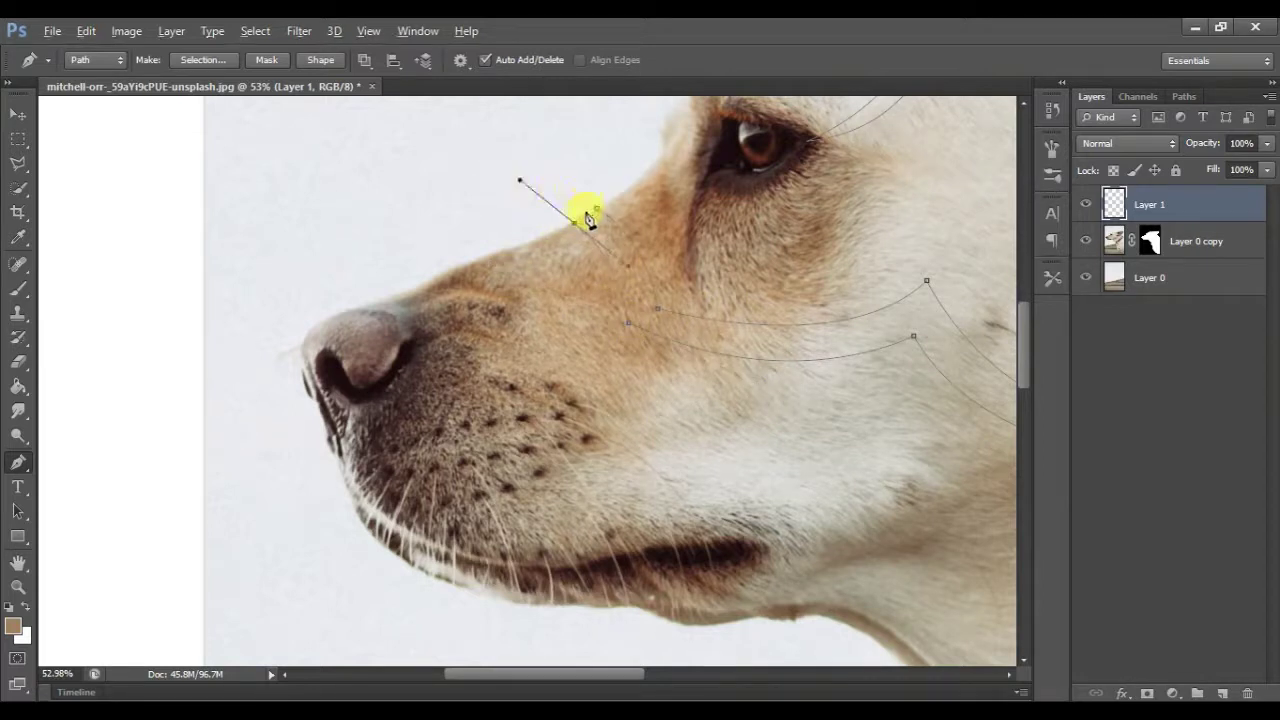
pyautogui.click(600, 215)
pyautogui.scroll(-3, 751, 294)
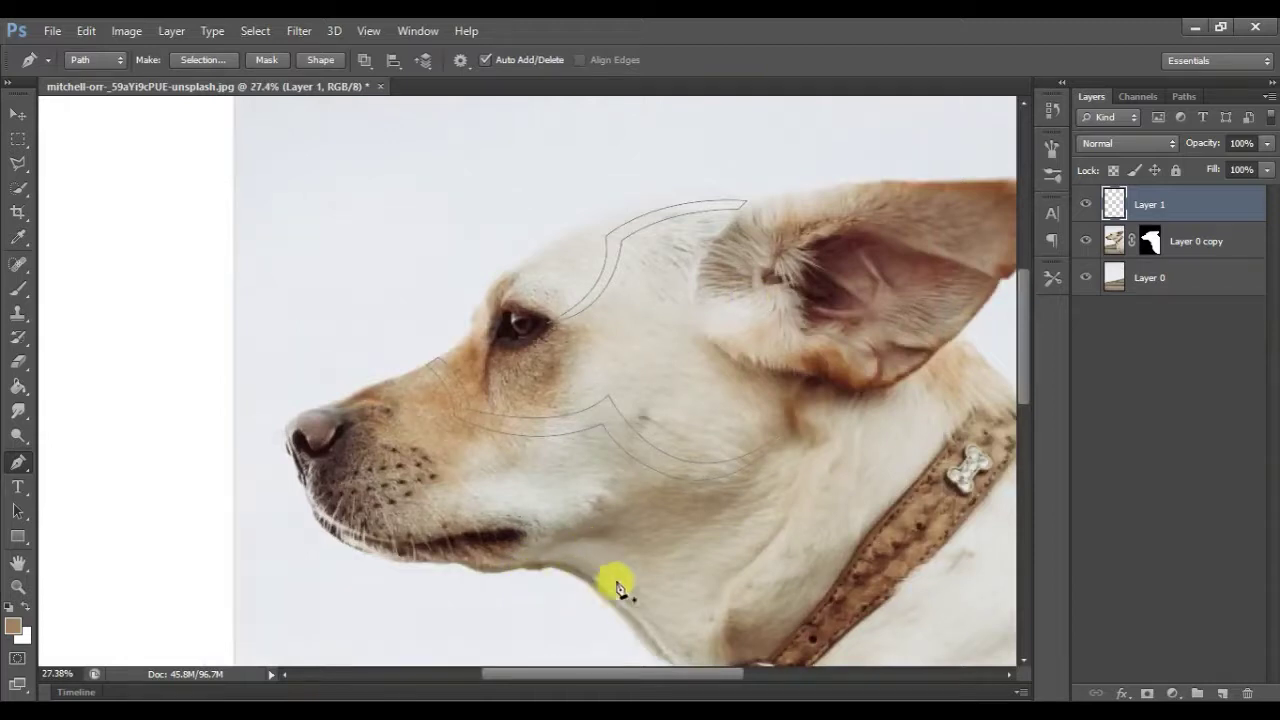
# Step: Start a new path on the cheek and curve it under the ear base
pyautogui.scroll(-3, 617, 588)
pyautogui.scroll(2, 561, 393)
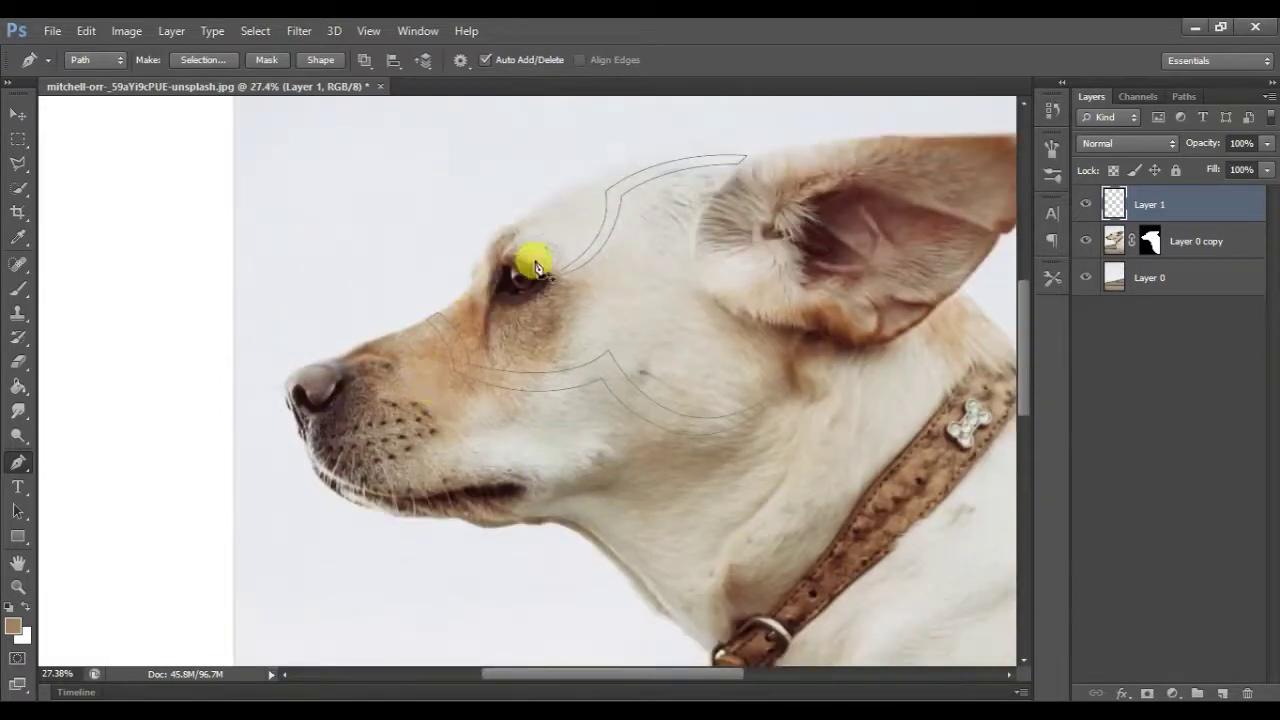
pyautogui.scroll(-3, 563, 291)
pyautogui.hscroll(3, 563, 291)
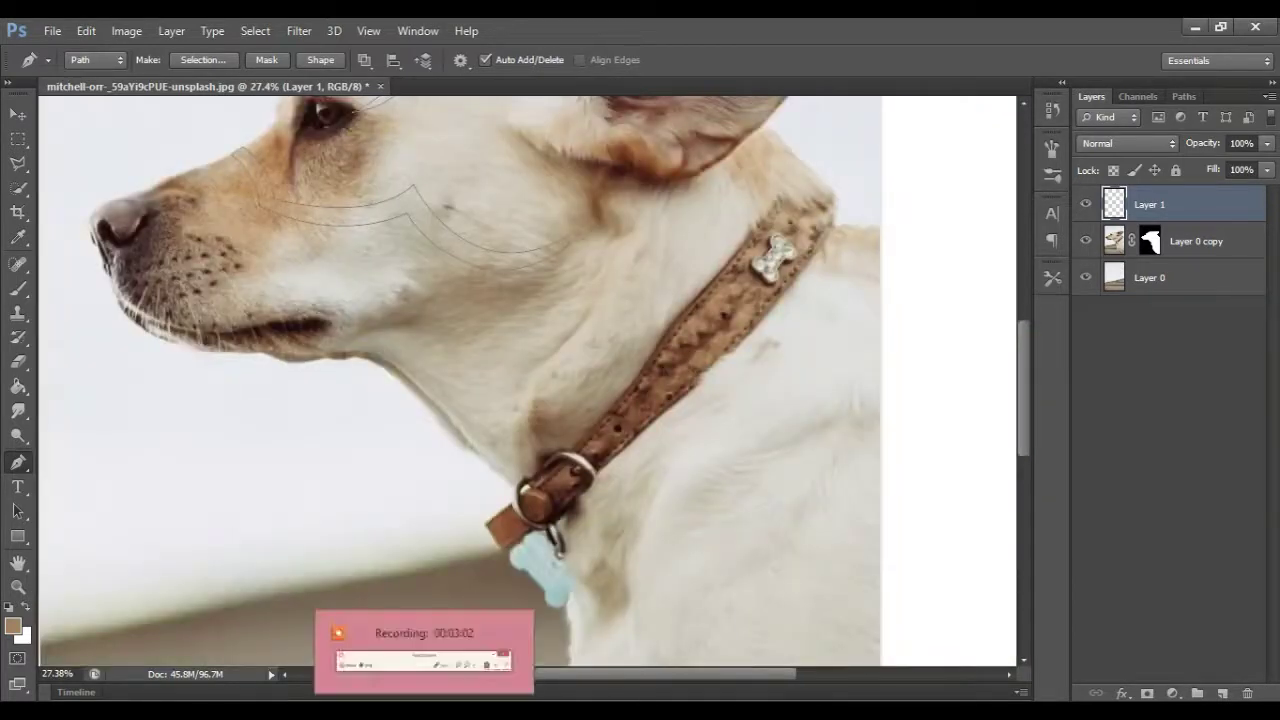
pyautogui.click(356, 357)
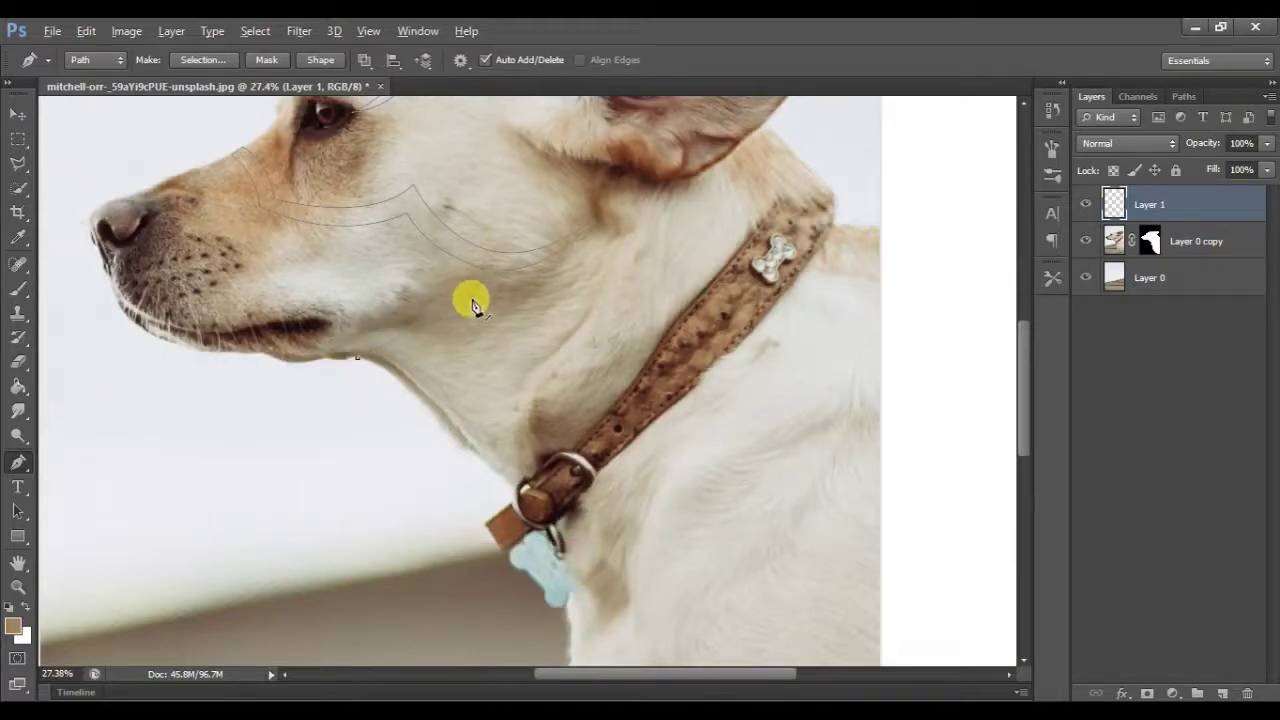
pyautogui.moveTo(640, 183); pyautogui.dragTo(692, 172)
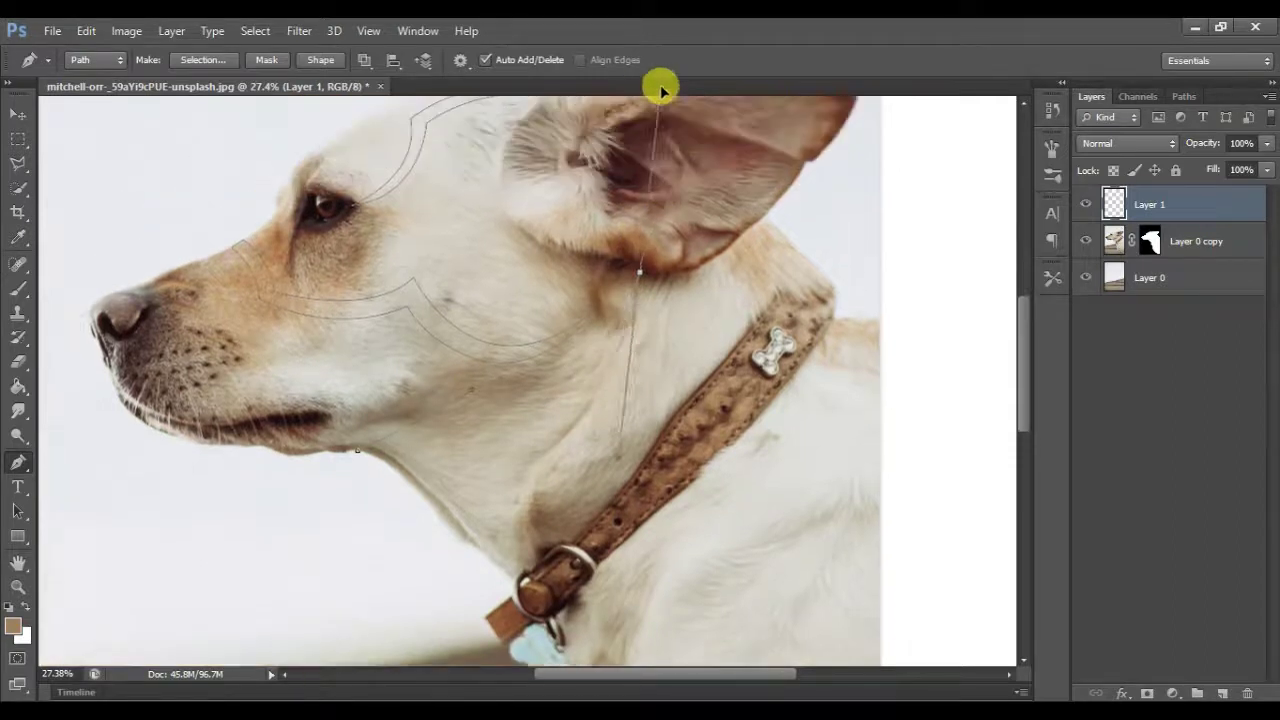
pyautogui.scroll(5, 661, 316)
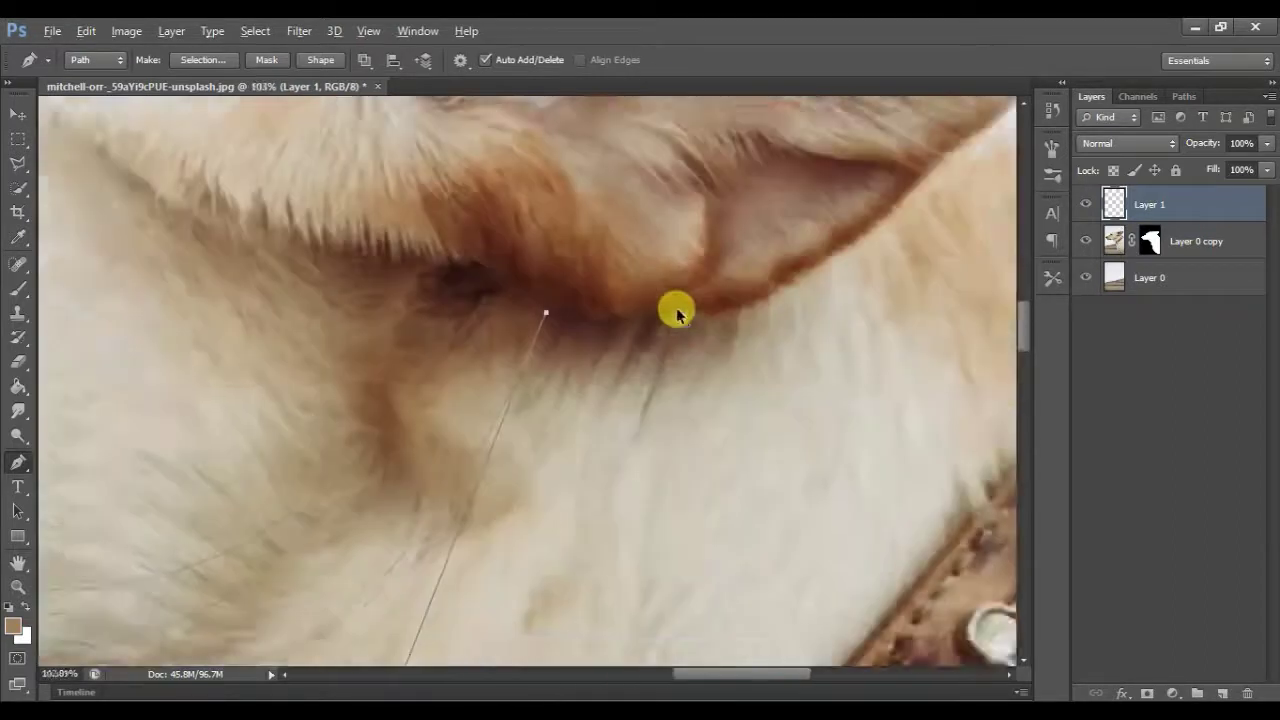
pyautogui.moveTo(534, 314)
pyautogui.mouseDown()
pyautogui.moveTo(718, 314)
pyautogui.moveTo(772, 286)
pyautogui.mouseUp()
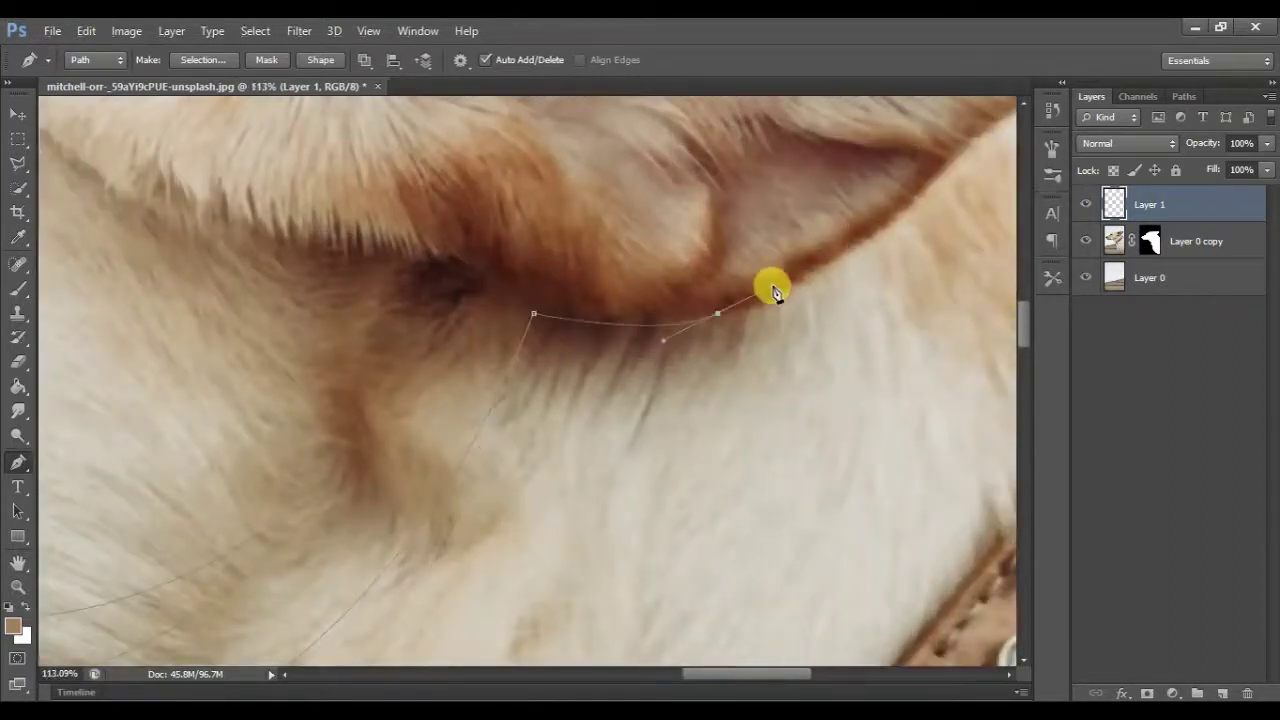
pyautogui.scroll(3, 849, 257)
pyautogui.hscroll(3, 849, 257)
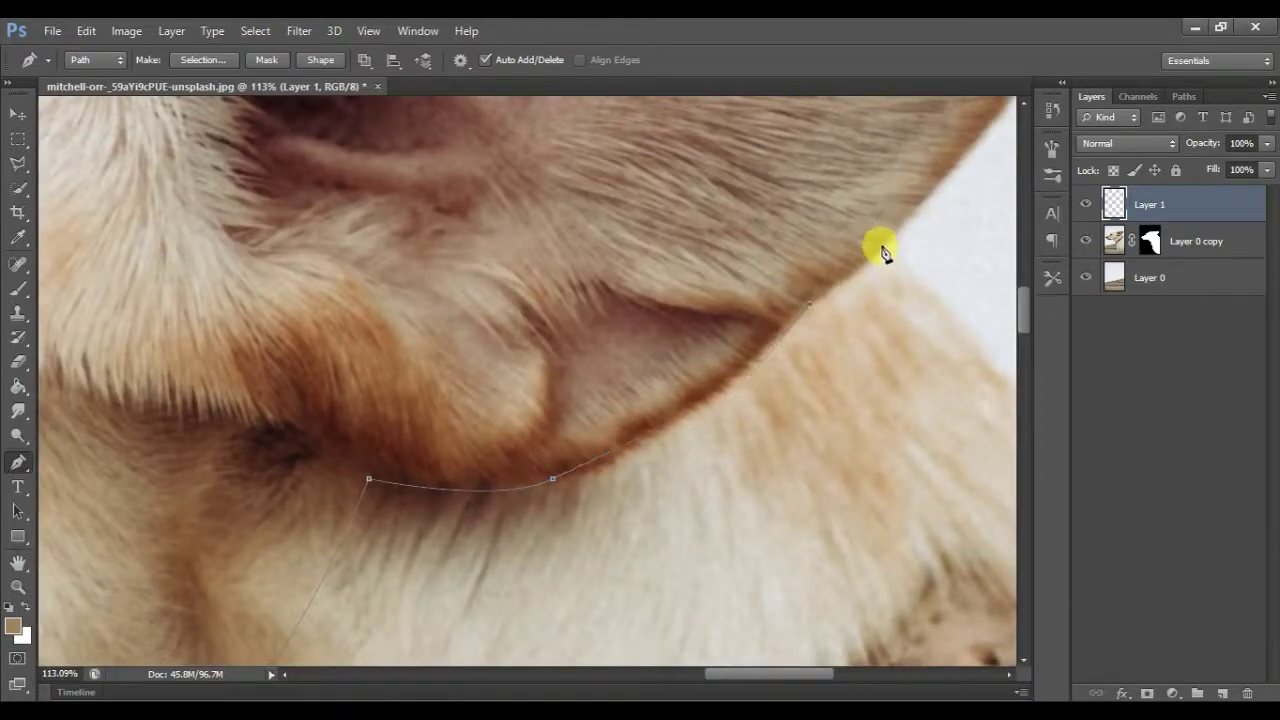
# Step: Continue the path down the collar edge and up the throat, then add a new empty layer
pyautogui.scroll(-2, 882, 252)
pyautogui.scroll(-2, 977, 337)
pyautogui.scroll(-1, 900, 300)
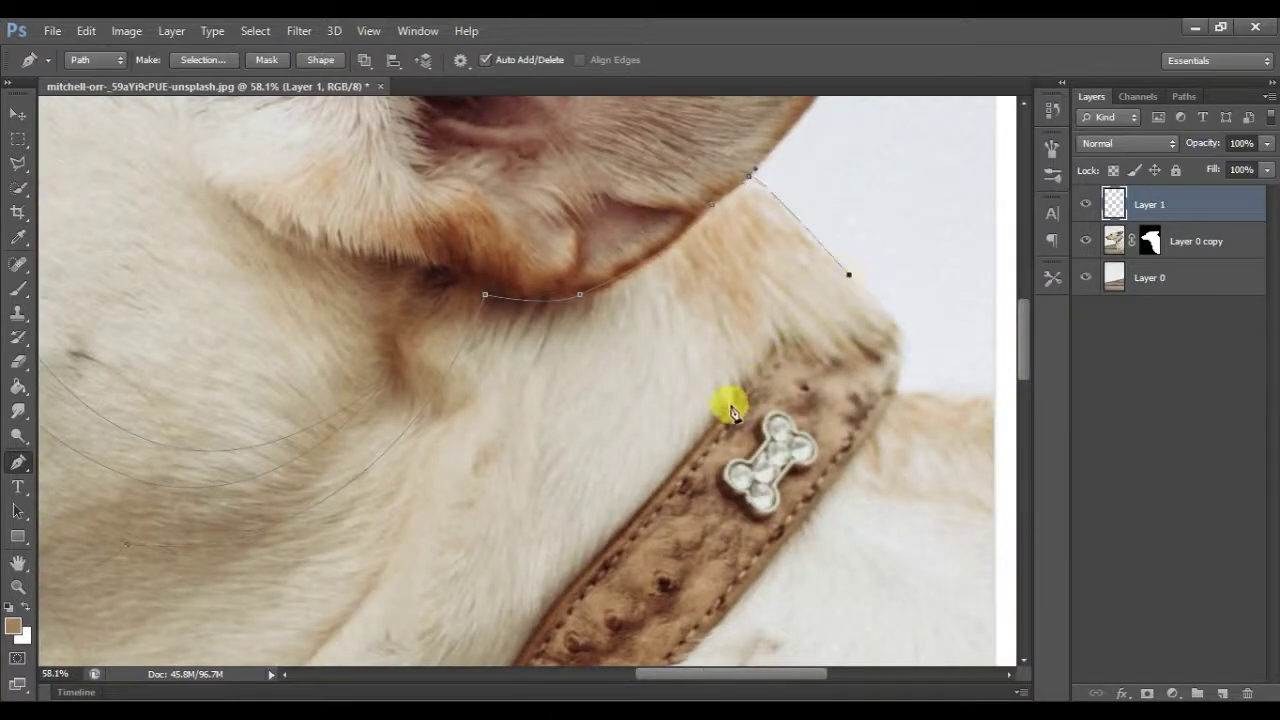
pyautogui.scroll(-3, 731, 411)
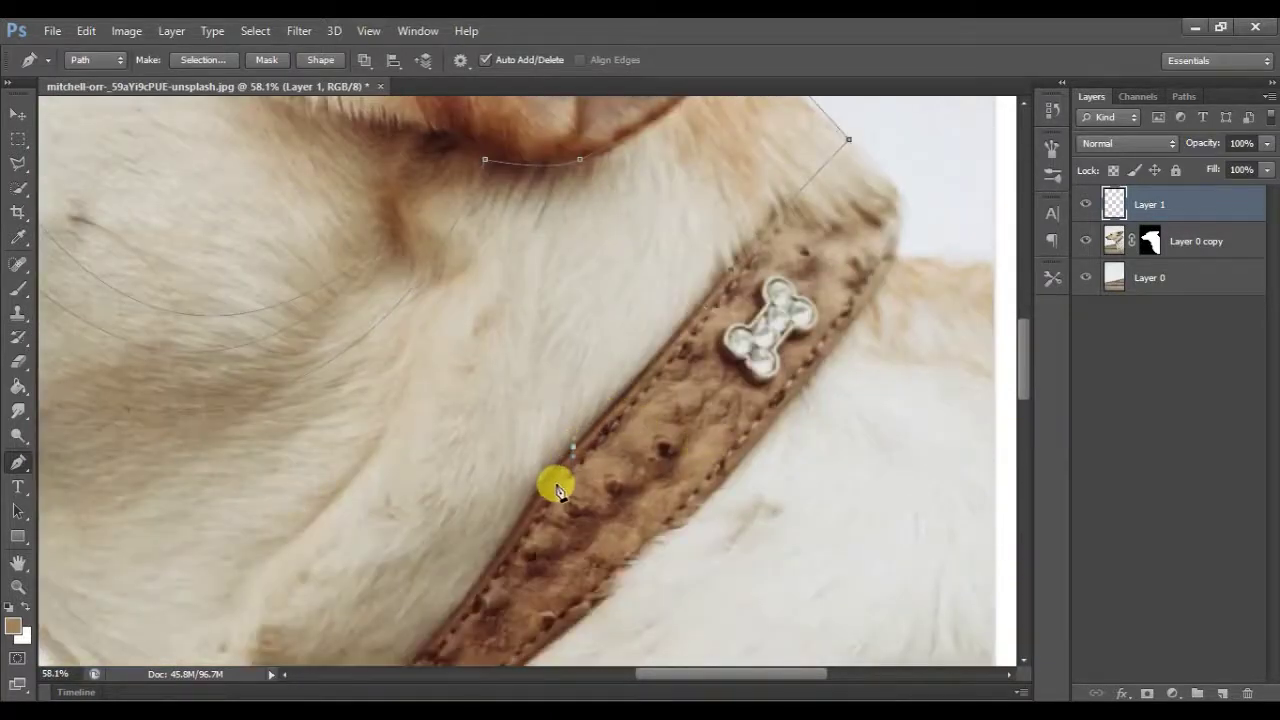
pyautogui.moveTo(505, 541); pyautogui.dragTo(477, 607)
pyautogui.scroll(-4, 463, 620)
pyautogui.hscroll(-2, 455, 600)
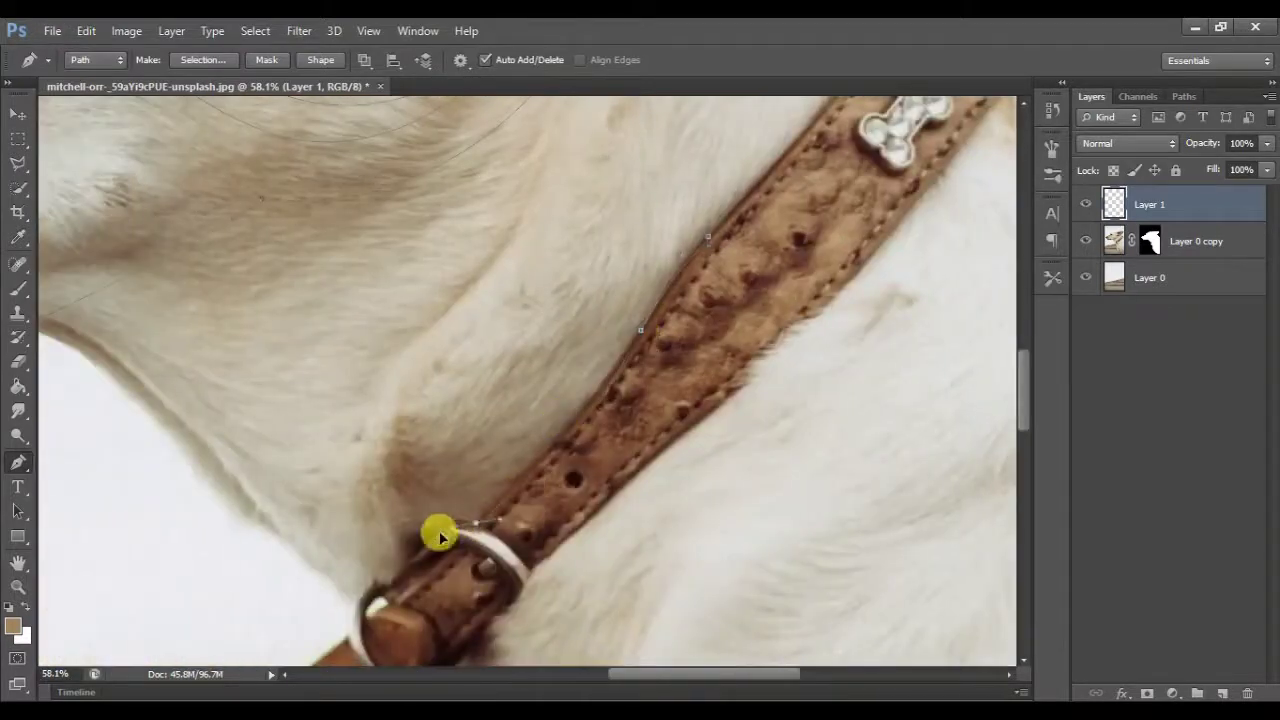
pyautogui.moveTo(476, 526)
pyautogui.mouseDown()
pyautogui.moveTo(408, 558)
pyautogui.moveTo(366, 605)
pyautogui.mouseUp()
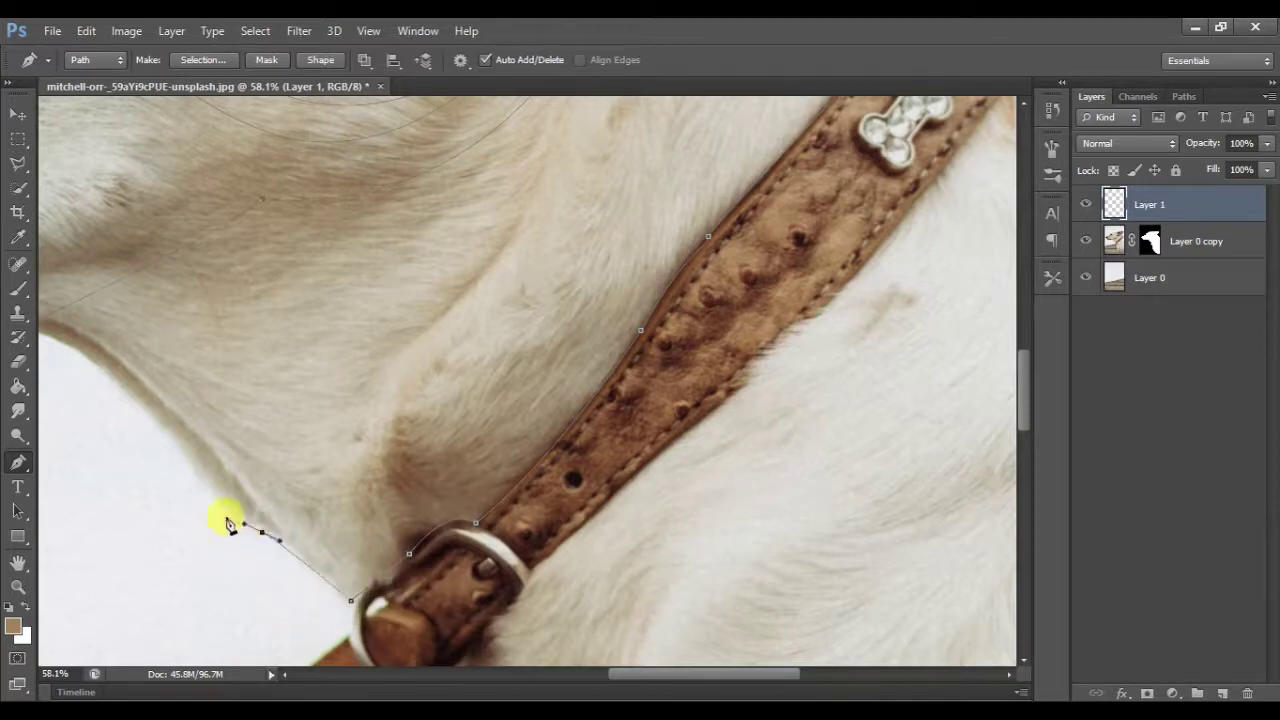
pyautogui.hscroll(-3, 152, 388)
pyautogui.hscroll(-5, 120, 280)
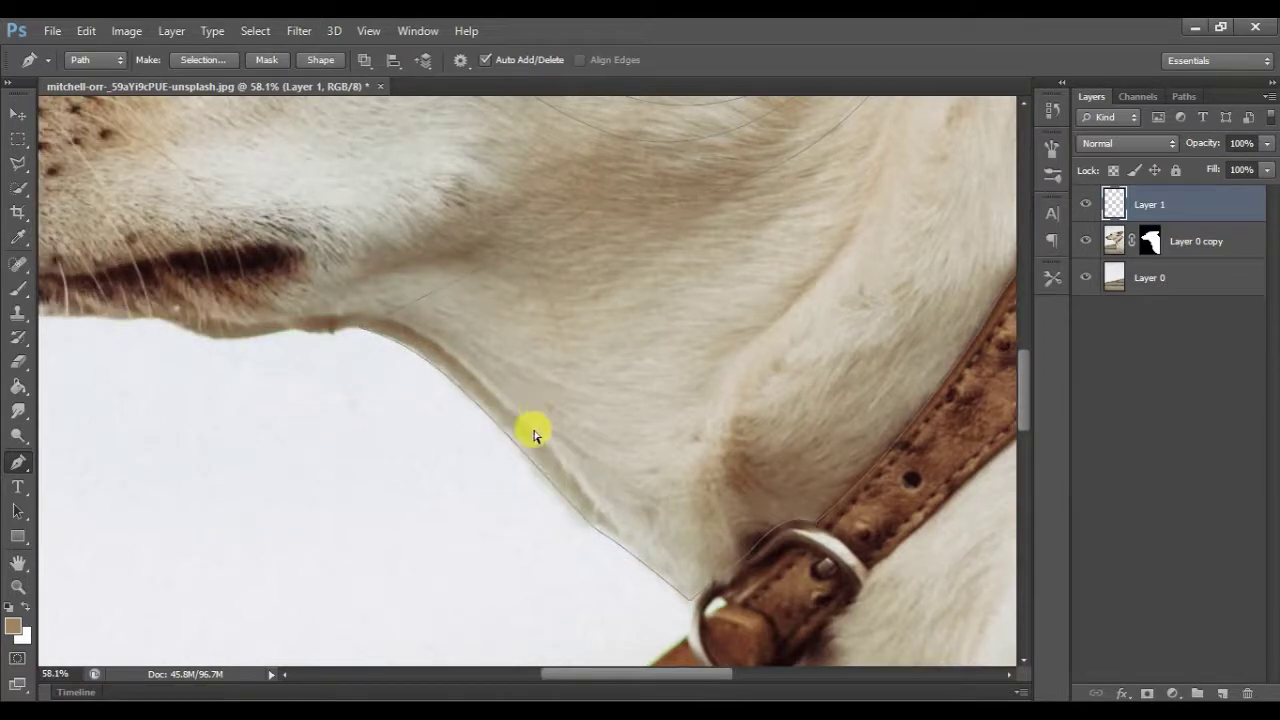
pyautogui.click(1222, 692)
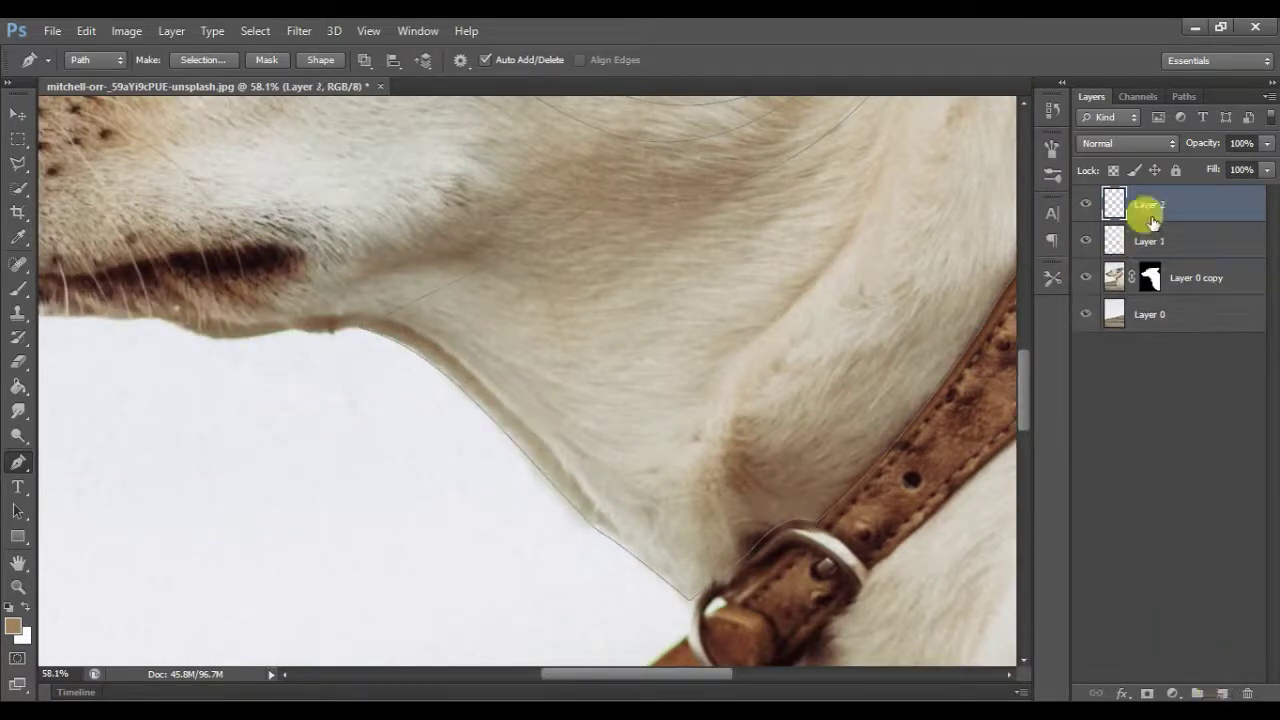
# Step: Convert the drawn paths into a selection
pyautogui.scroll(-4, 670, 265)
pyautogui.scroll(2, 670, 265)
pyautogui.scroll(8, 670, 265)
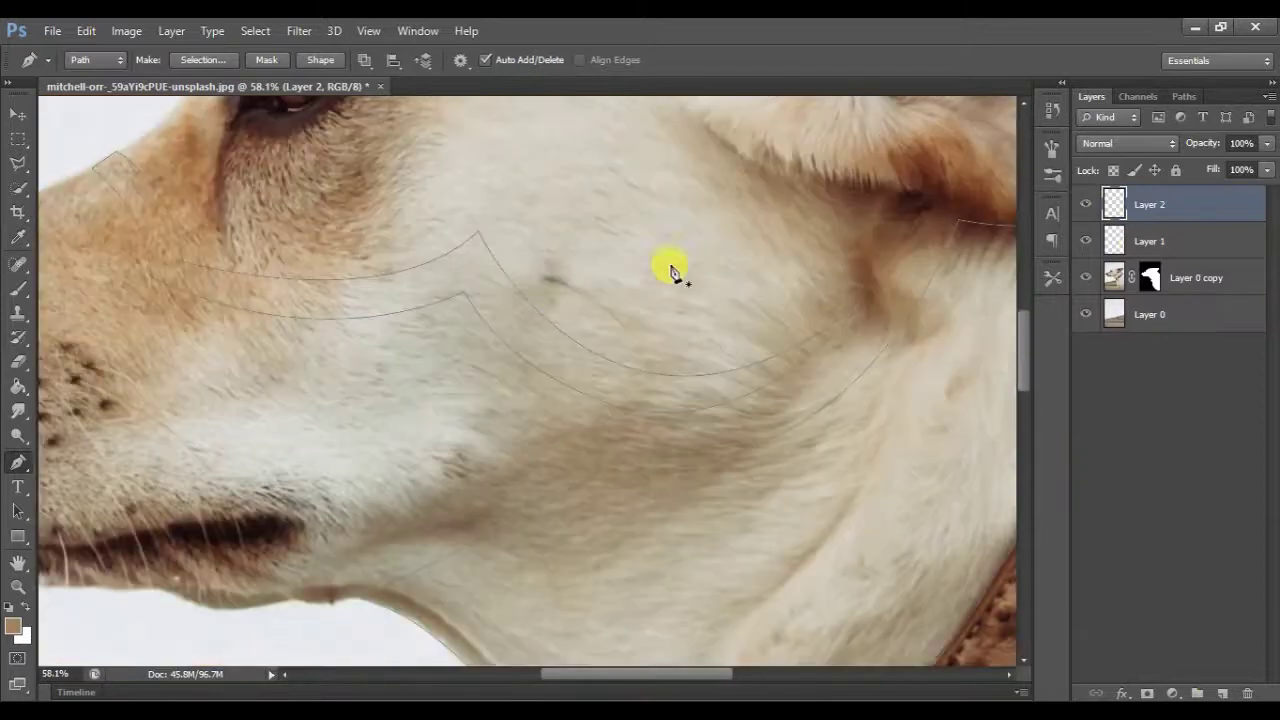
pyautogui.rightClick(497, 287)
pyautogui.click(543, 377)
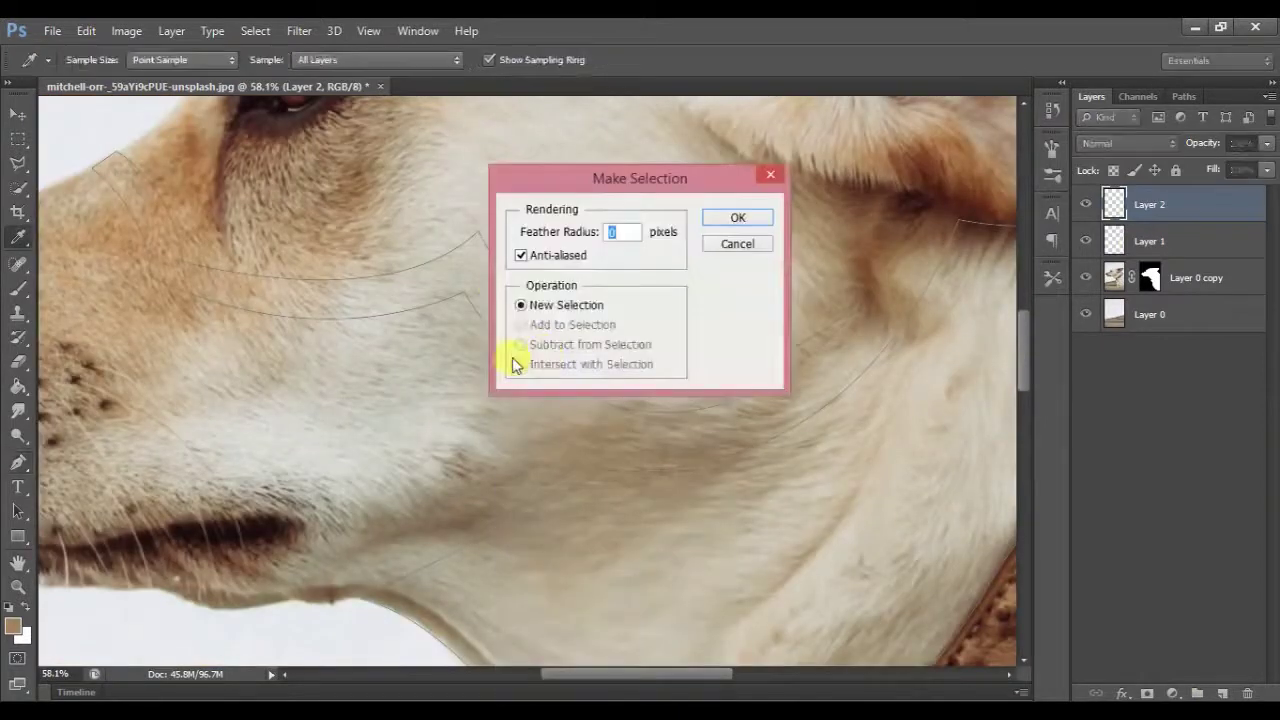
pyautogui.click(737, 220)
# Step: Paint Bucket the neck selection brown and the cheek strip black on Layer 2
pyautogui.click(18, 386)
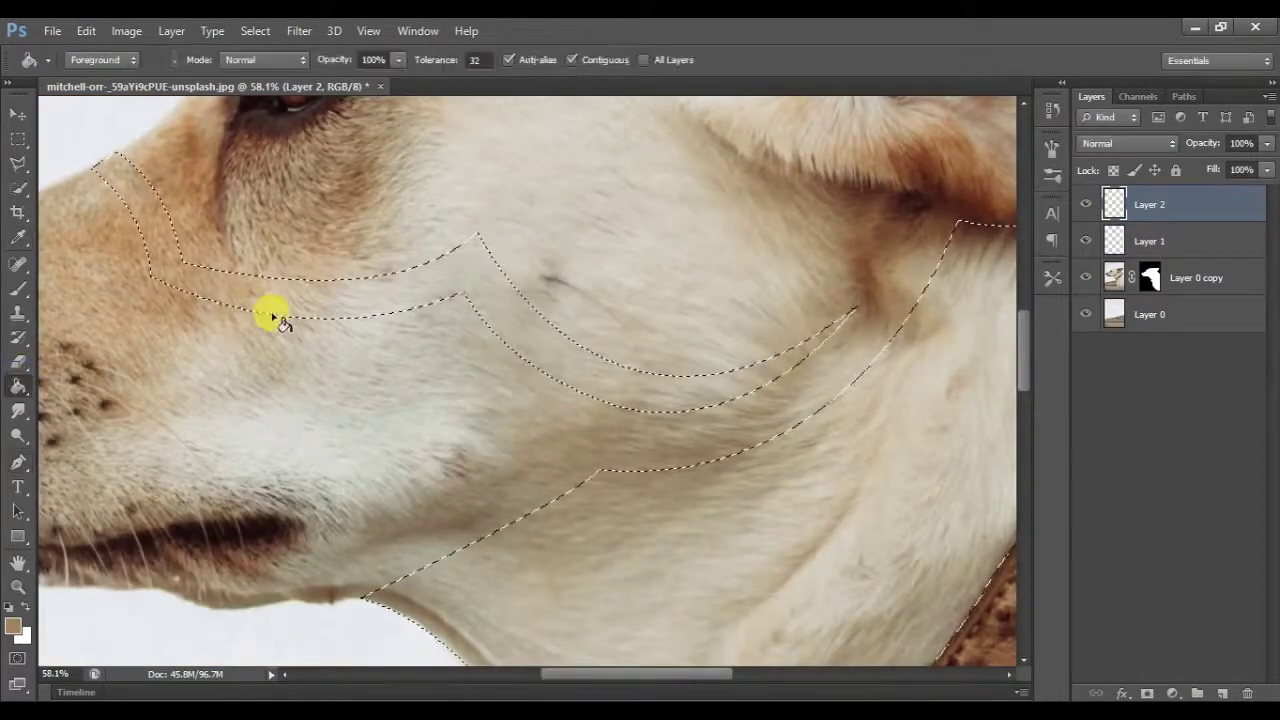
pyautogui.click(591, 409)
pyautogui.scroll(-3, 585, 393)
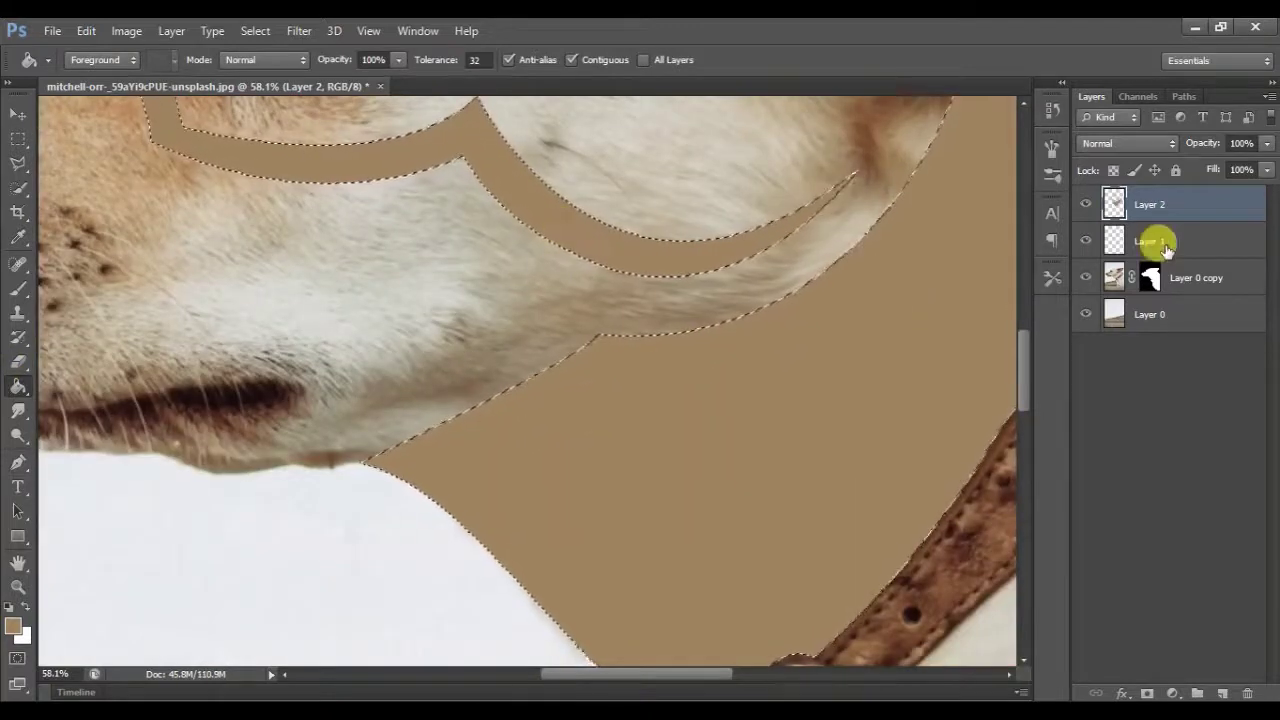
pyautogui.click(13, 607)
pyautogui.click(491, 207)
pyautogui.scroll(6, 629, 371)
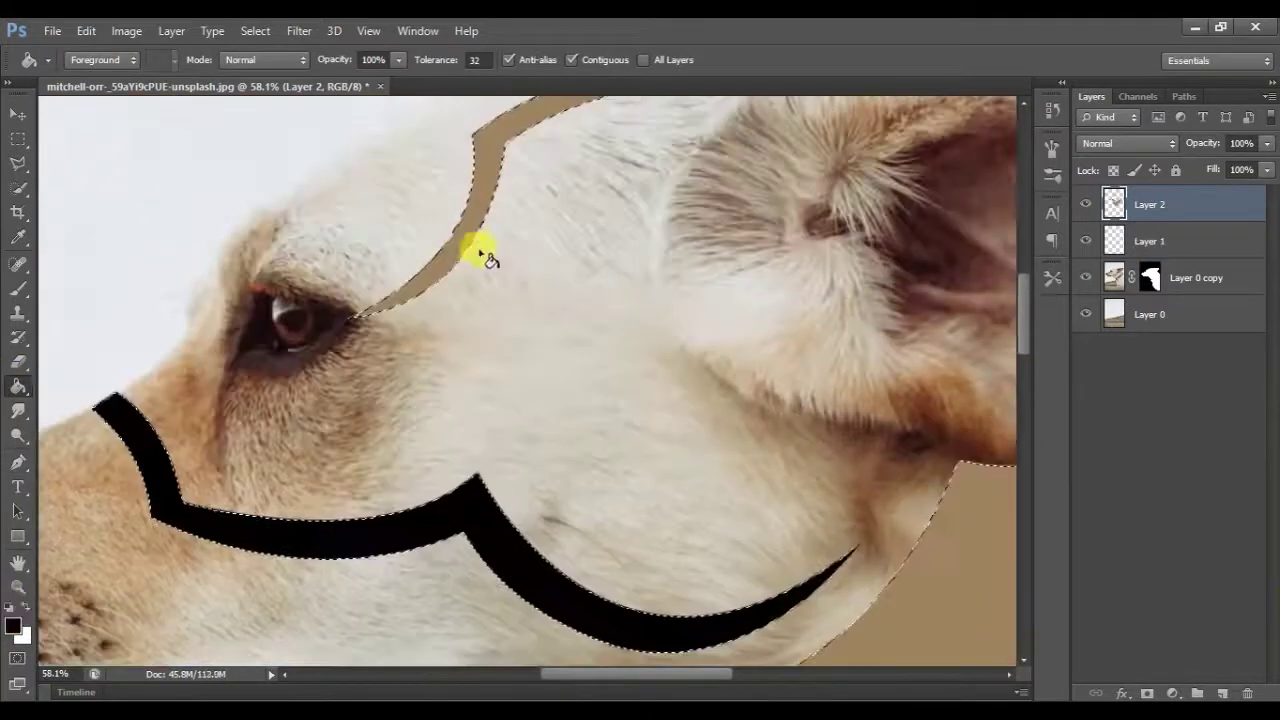
pyautogui.scroll(-5, 480, 251)
pyautogui.scroll(-1, 463, 243)
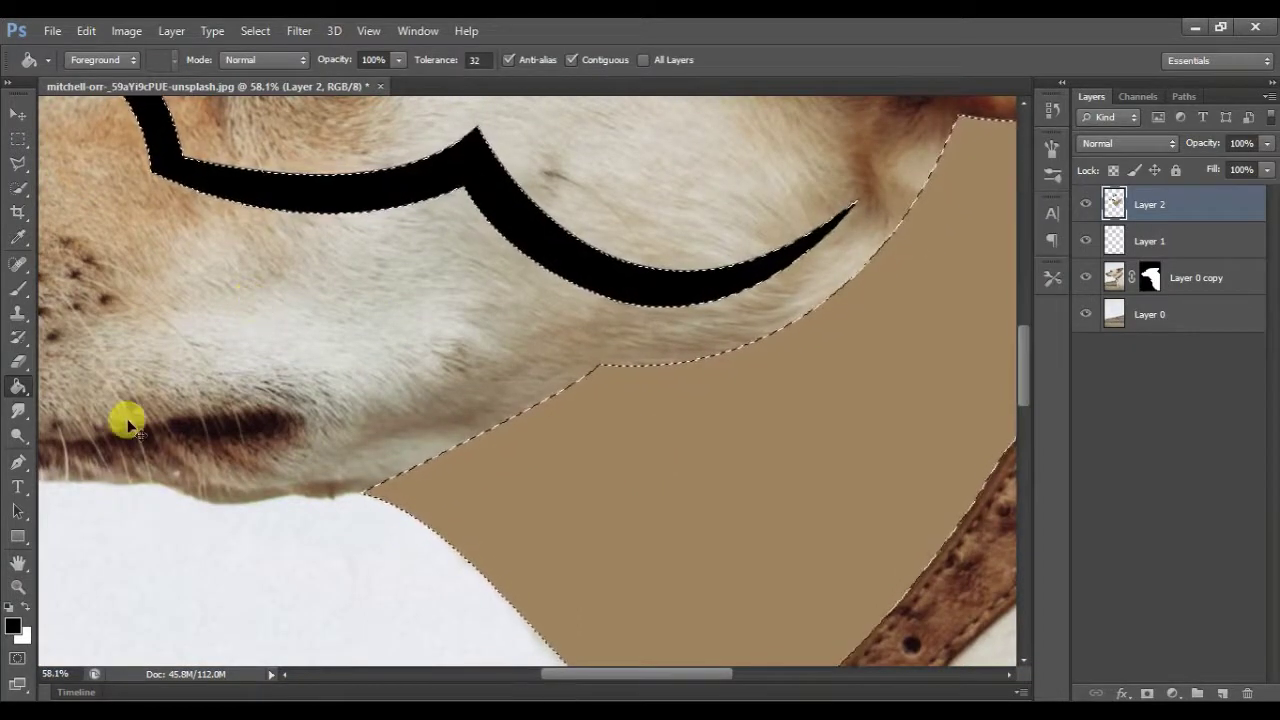
# Step: Erase the brown fill over the neck, then shrink the eraser brush from 600 to 300
pyautogui.click(18, 362)
pyautogui.click(345, 447)
pyautogui.moveTo(345, 447)
pyautogui.mouseDown()
pyautogui.moveTo(697, 491)
pyautogui.moveTo(600, 349)
pyautogui.moveTo(617, 434)
pyautogui.mouseUp()
pyautogui.press('[')
pyautogui.press('[')
pyautogui.press('[')
pyautogui.scroll(-3, 617, 434)
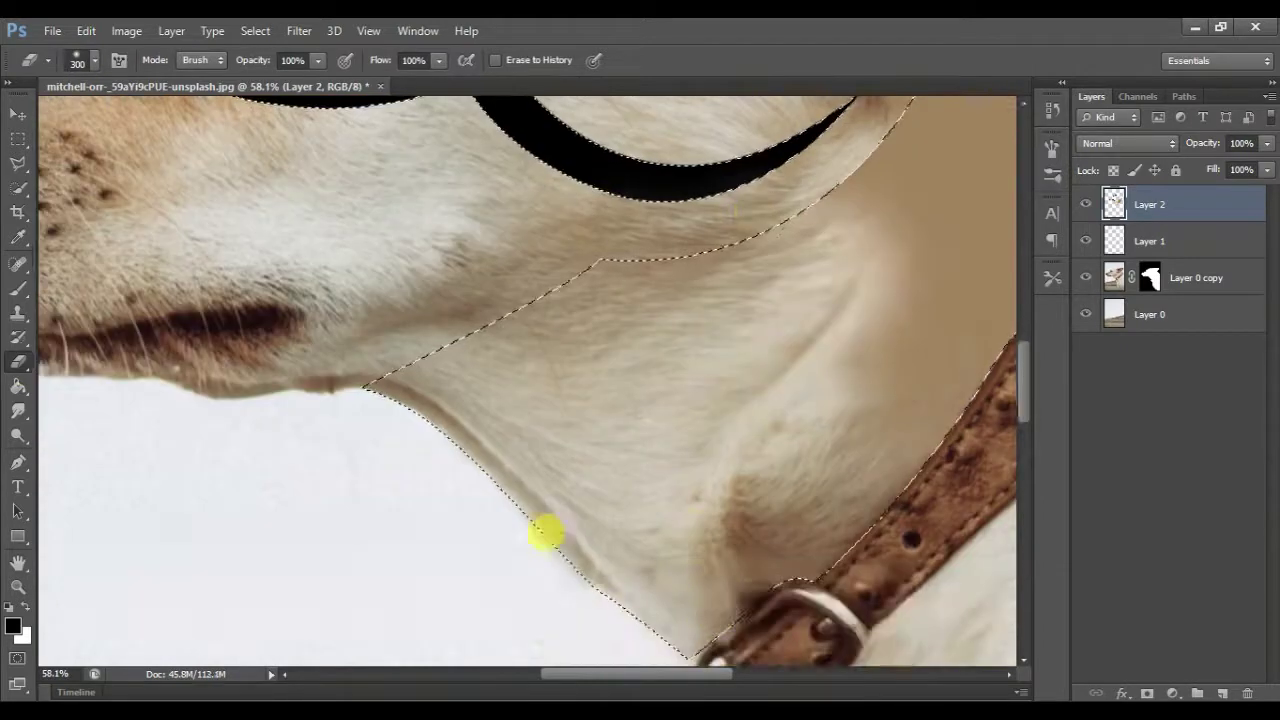
# Step: Erase the remaining brown fill on the right side of the neck
pyautogui.moveTo(543, 529); pyautogui.dragTo(900, 330)
pyautogui.scroll(3, 771, 400)
pyautogui.scroll(3, 935, 230)
pyautogui.hscroll(5, 686, 529)
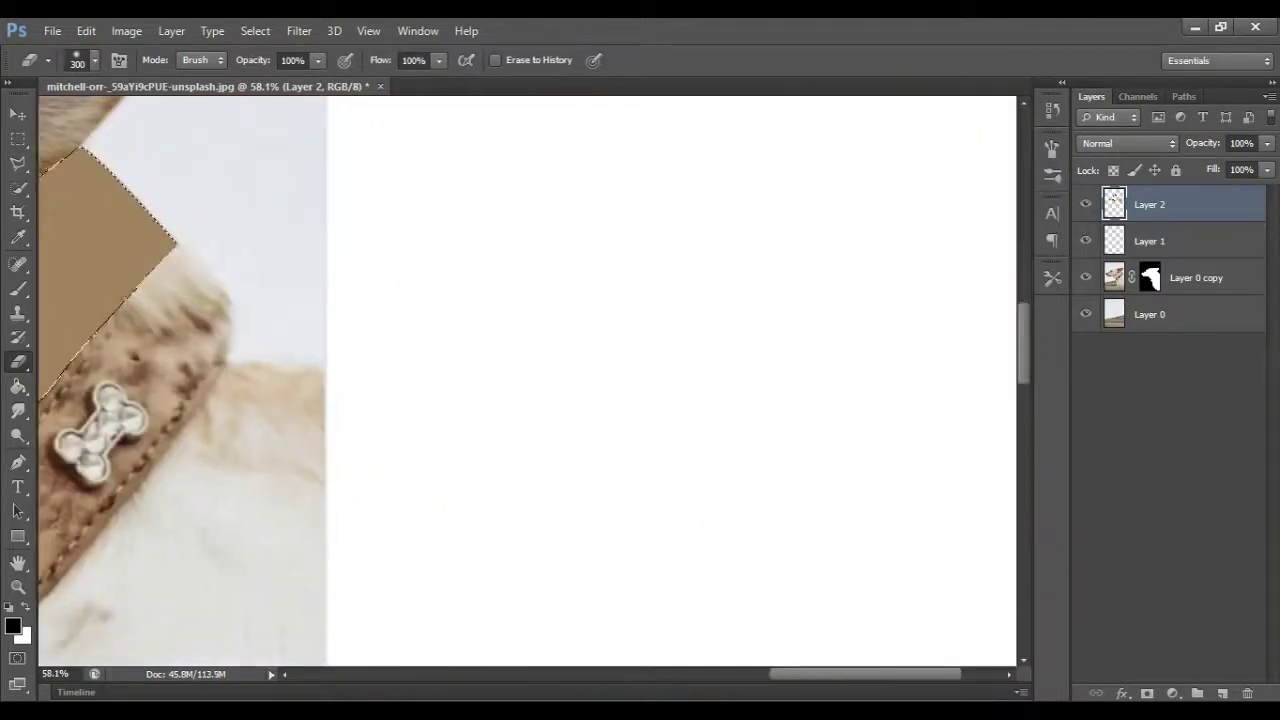
pyautogui.hscroll(-2, 150, 490)
pyautogui.moveTo(181, 507)
pyautogui.mouseDown()
pyautogui.moveTo(383, 240)
pyautogui.moveTo(366, 303)
pyautogui.moveTo(138, 310)
pyautogui.mouseUp()
# Step: Paint black on the Layer 0 copy mask to hide the neck fur inside the selection
pyautogui.click(1150, 277)
pyautogui.press('x')
pyautogui.hscroll(-3, 138, 300)
pyautogui.moveTo(354, 334); pyautogui.dragTo(123, 494)
pyautogui.scroll(-3, 412, 470)
pyautogui.hscroll(-3, 412, 470)
pyautogui.moveTo(394, 537)
pyautogui.mouseDown()
pyautogui.moveTo(357, 240)
pyautogui.moveTo(135, 300)
pyautogui.mouseUp()
# Step: Fill the neck selection on Layer 1 with a light blue foreground colour
pyautogui.press('g')
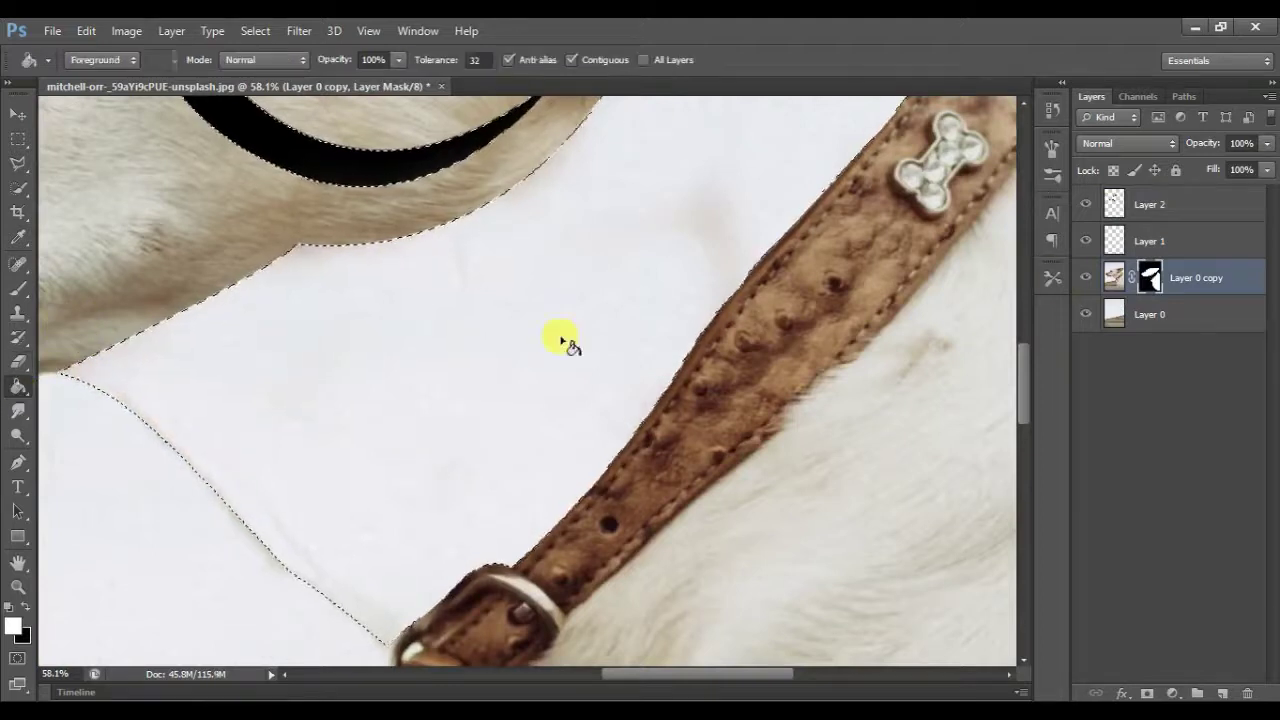
pyautogui.click(1150, 241)
pyautogui.click(14, 608)
pyautogui.click(14, 618)
pyautogui.click(903, 247)
pyautogui.click(1220, 234)
pyautogui.click(565, 370)
# Step: Zoom out to the whole image, deselect, and make Layer 2 active
pyautogui.hotkey('ctrl', '0')
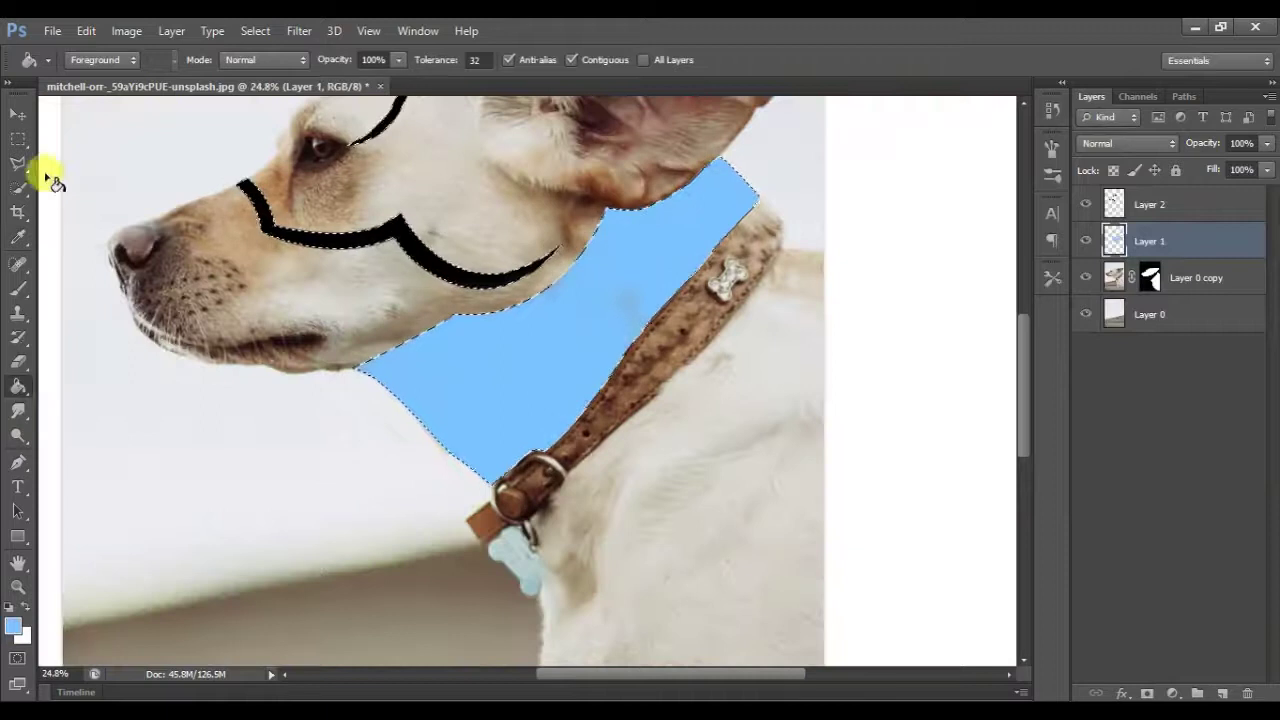
pyautogui.click(18, 138)
pyautogui.hotkey('ctrl', 'd')
pyautogui.scroll(3, 376, 281)
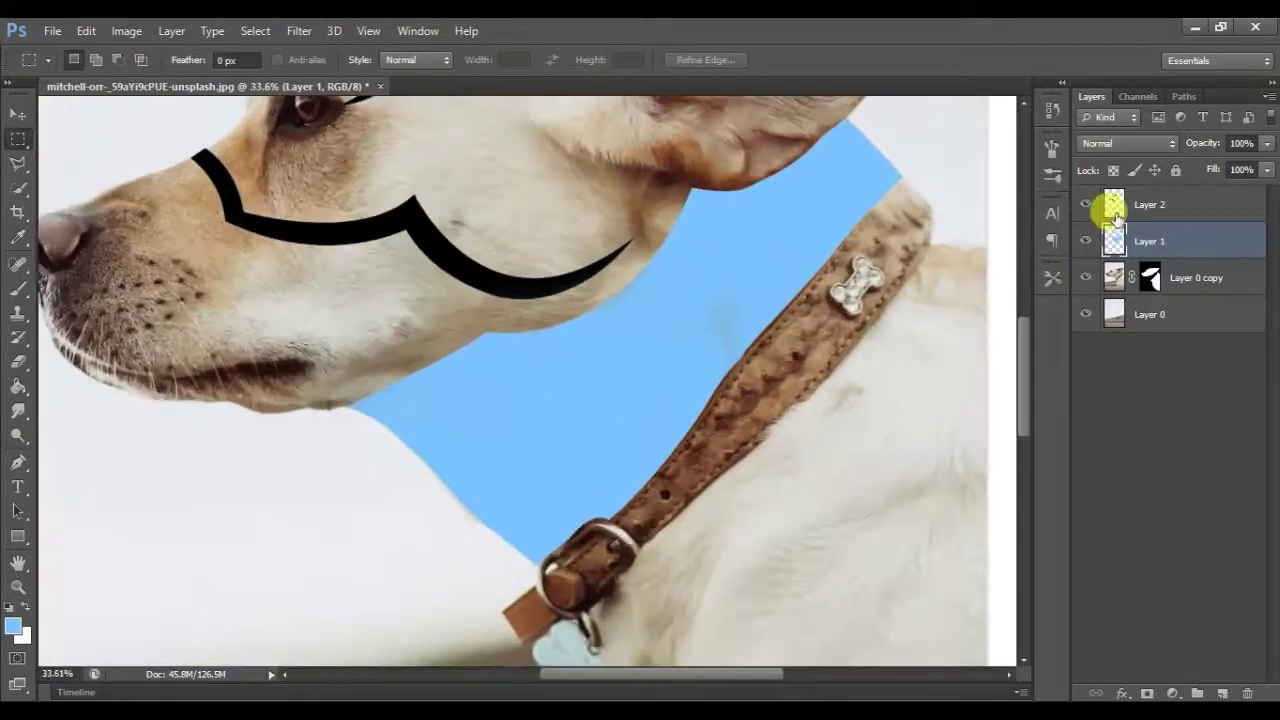
pyautogui.click(1115, 210)
# Step: Set the light blue Layer 1 to Multiply with 51% fill, then bring up File > Open
pyautogui.press('e')
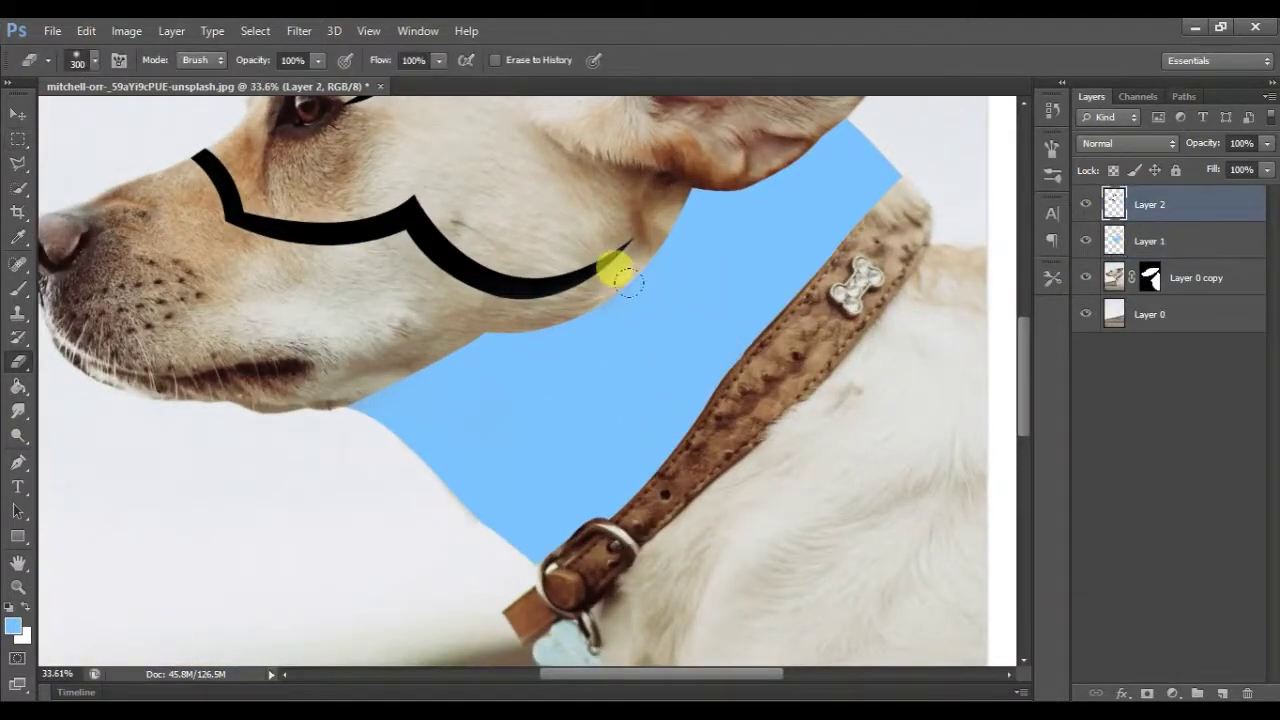
pyautogui.click(1172, 241)
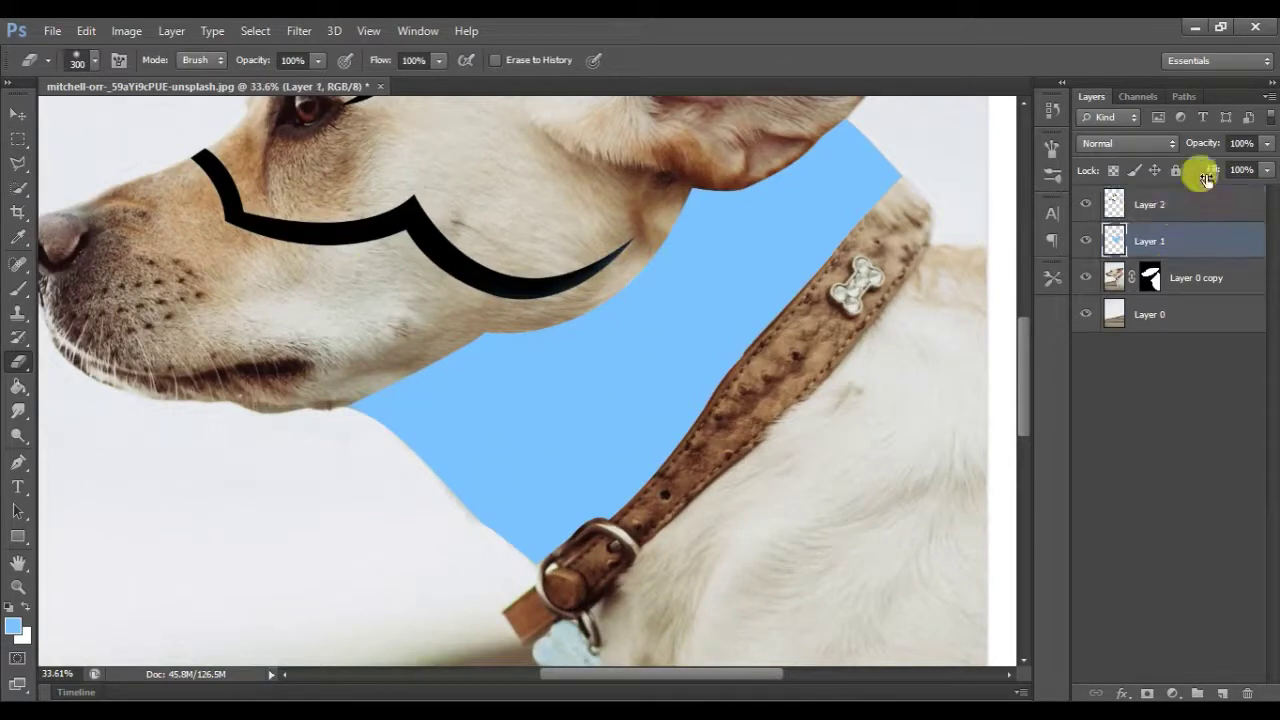
pyautogui.scroll(-3, 1149, 137)
pyautogui.scroll(-3, 1149, 137)
pyautogui.scroll(-2, 1149, 137)
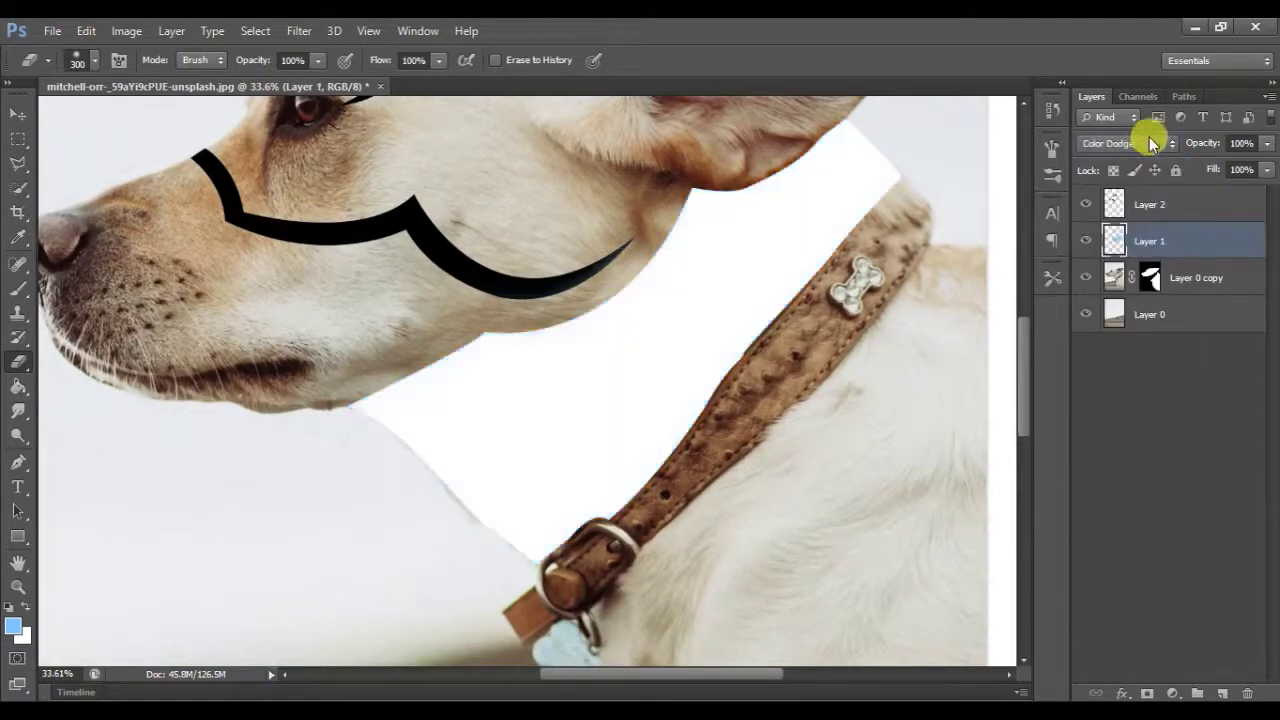
pyautogui.scroll(2, 1149, 137)
pyautogui.scroll(2, 1149, 137)
pyautogui.scroll(2, 1149, 137)
pyautogui.scroll(-1, 1149, 137)
pyautogui.moveTo(1212, 169); pyautogui.dragTo(1160, 181)
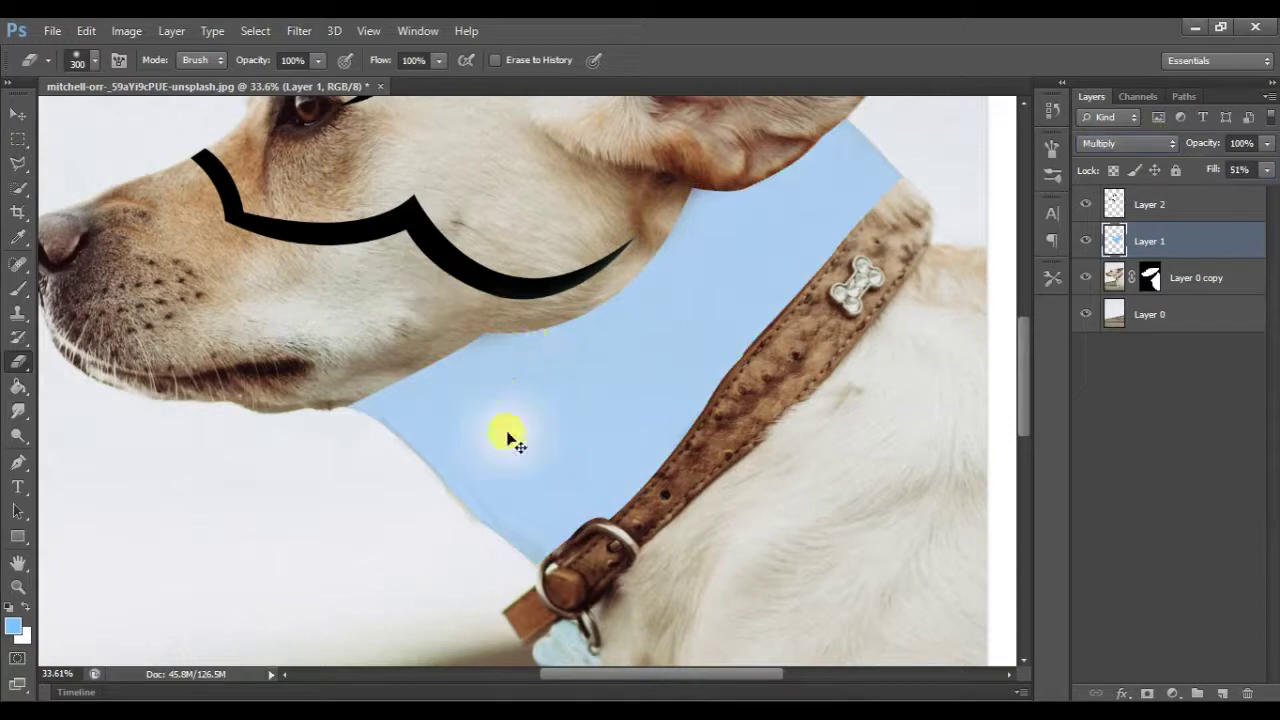
pyautogui.click(16, 142)
pyautogui.hotkey('ctrl', 'o')
# Step: Open neck.png from the Desktop's cyborg material Neck folder
pyautogui.click(704, 172)
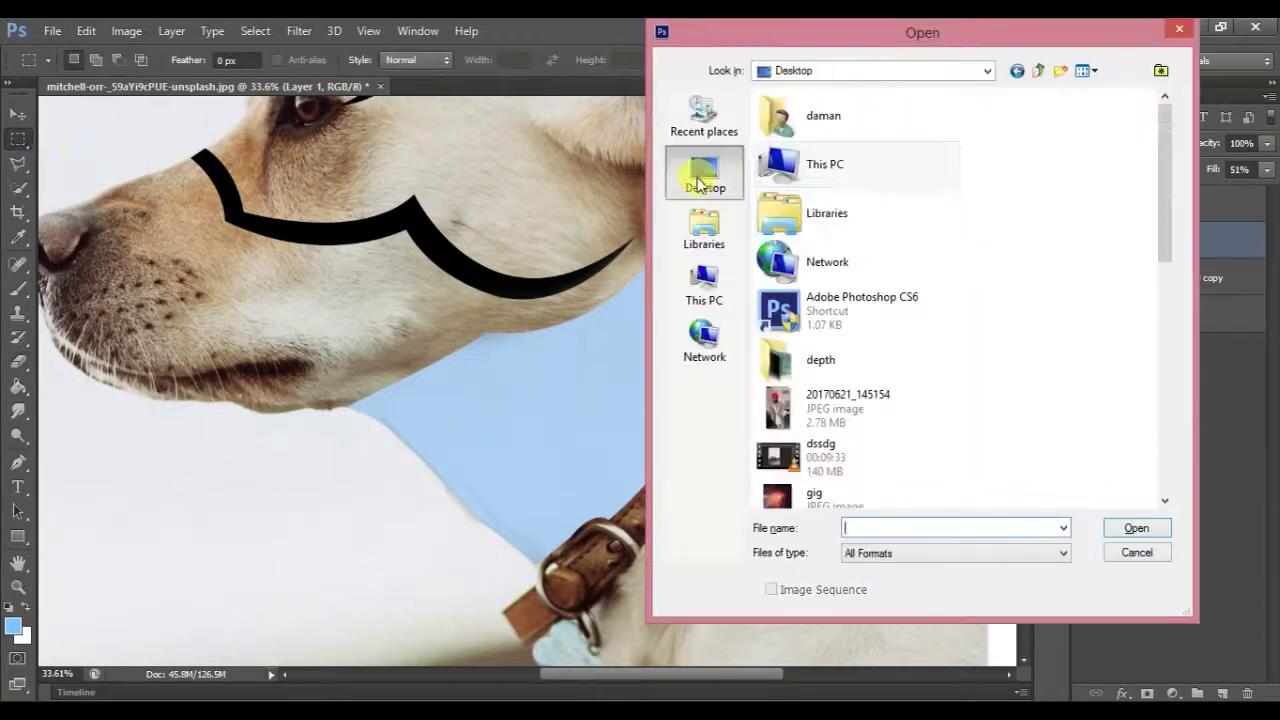
pyautogui.moveTo(1165, 180); pyautogui.dragTo(1171, 408)
pyautogui.scroll(1, 880, 442)
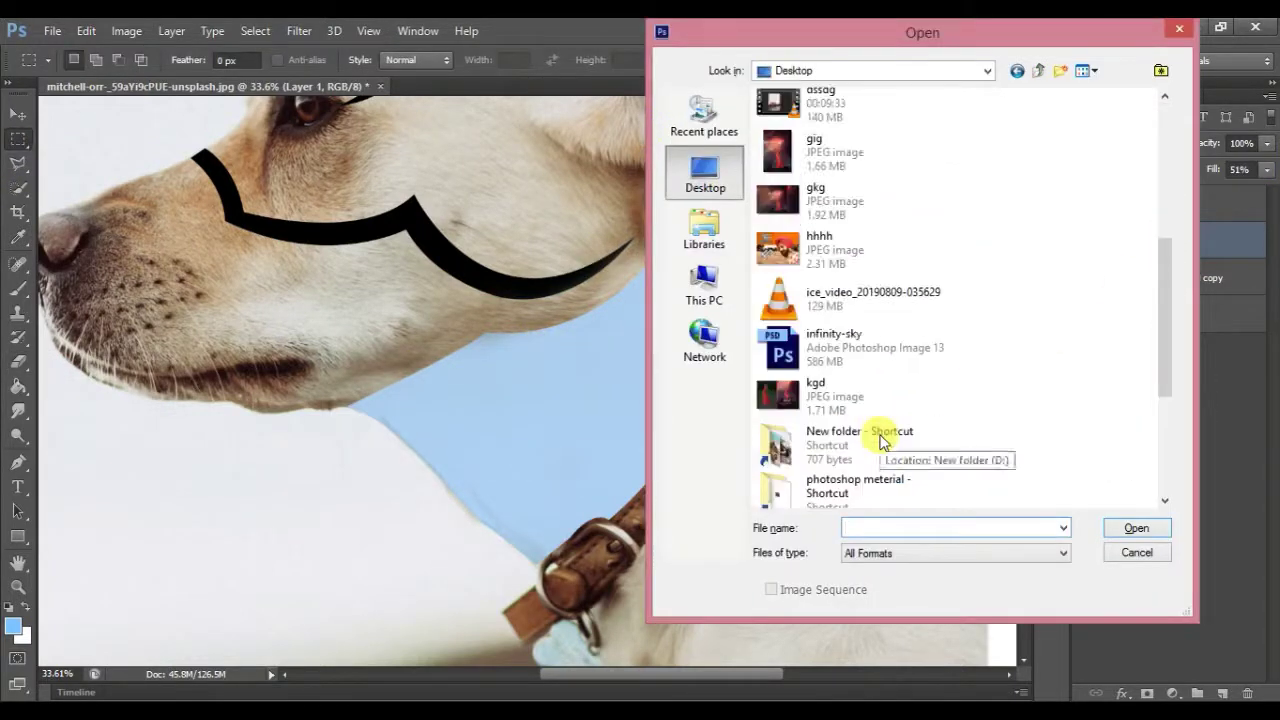
pyautogui.doubleClick(855, 471)
pyautogui.doubleClick(866, 131)
pyautogui.doubleClick(866, 124)
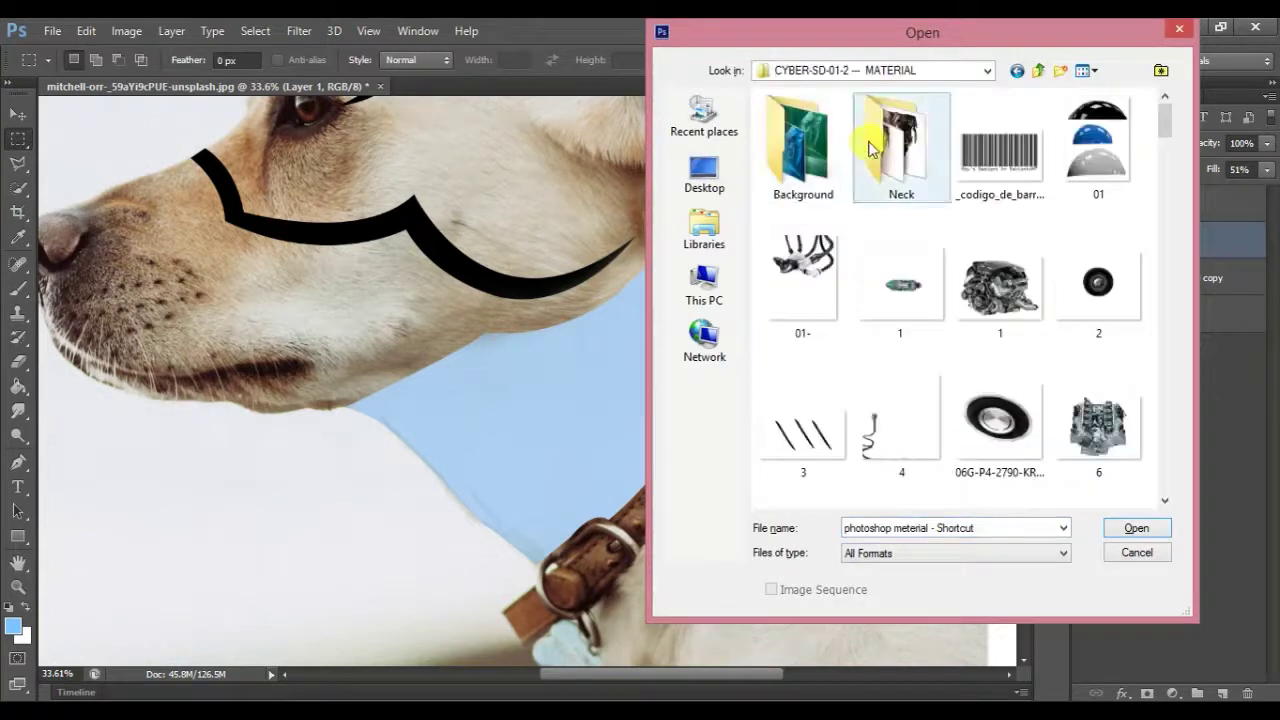
pyautogui.click(1000, 145)
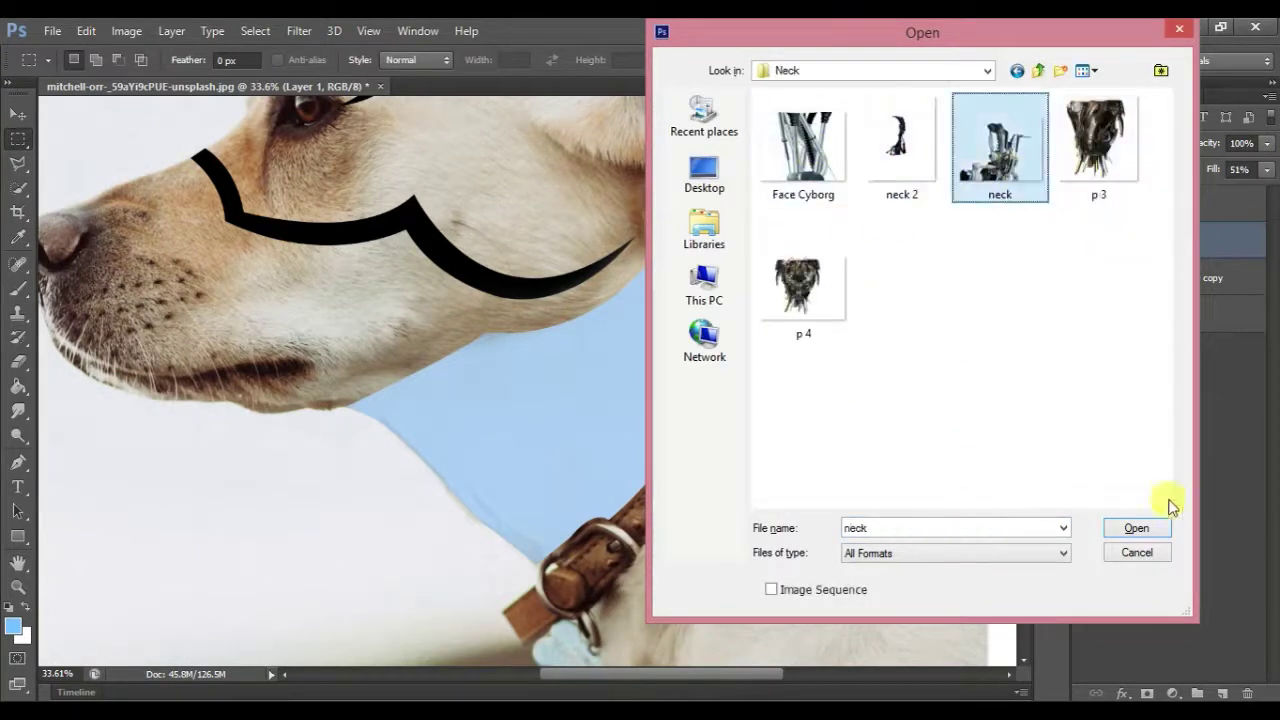
pyautogui.click(1136, 528)
# Step: Drag the neck image below Layer 0 copy, then enlarge and rotate it along the neck
pyautogui.moveTo(597, 375); pyautogui.dragTo(555, 273)
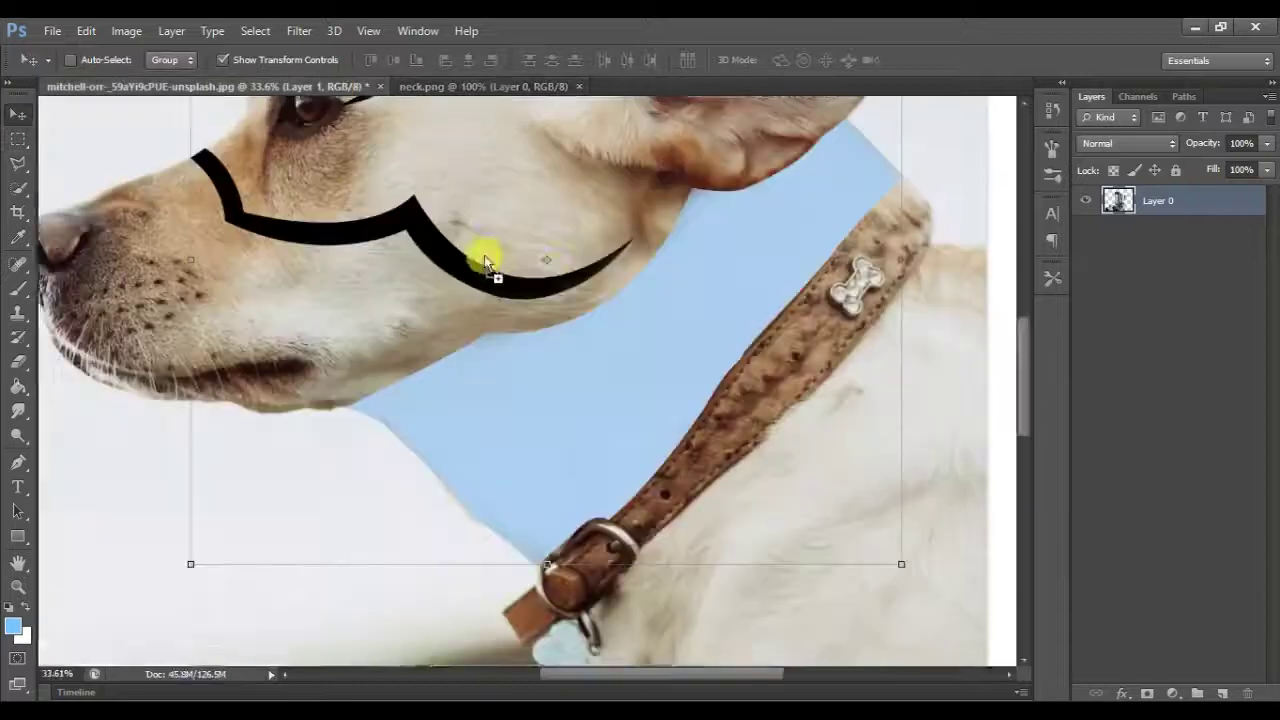
pyautogui.moveTo(1150, 278); pyautogui.dragTo(1150, 330)
pyautogui.moveTo(578, 275); pyautogui.dragTo(750, 443)
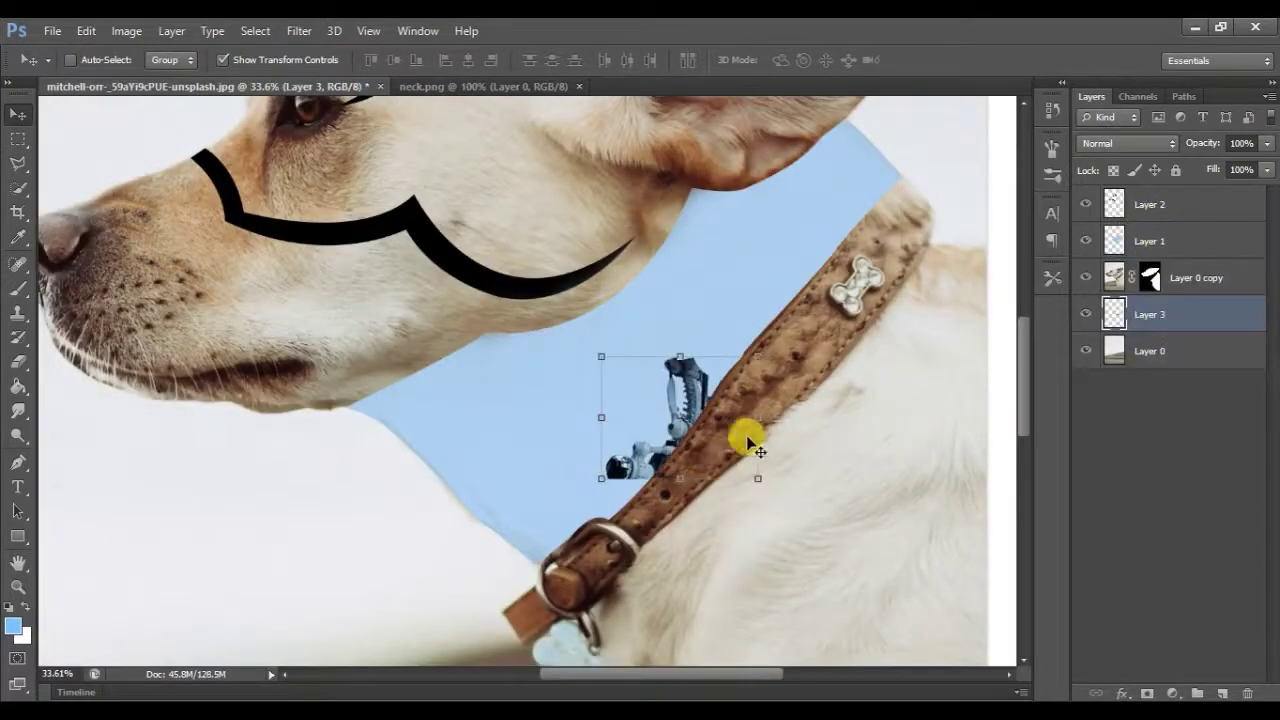
pyautogui.moveTo(808, 521); pyautogui.dragTo(903, 591)
pyautogui.moveTo(908, 208); pyautogui.dragTo(663, 151)
pyautogui.moveTo(689, 294)
pyautogui.mouseDown()
pyautogui.moveTo(677, 298)
pyautogui.moveTo(785, 377)
pyautogui.moveTo(649, 537)
pyautogui.mouseUp()
pyautogui.press('Return')
# Step: Duplicate the neck layer and rotate and reposition the copies along the throat
pyautogui.hotkey('ctrl', 'j')
pyautogui.hotkey('ctrl', 'j')
pyautogui.scroll(-2, 649, 537)
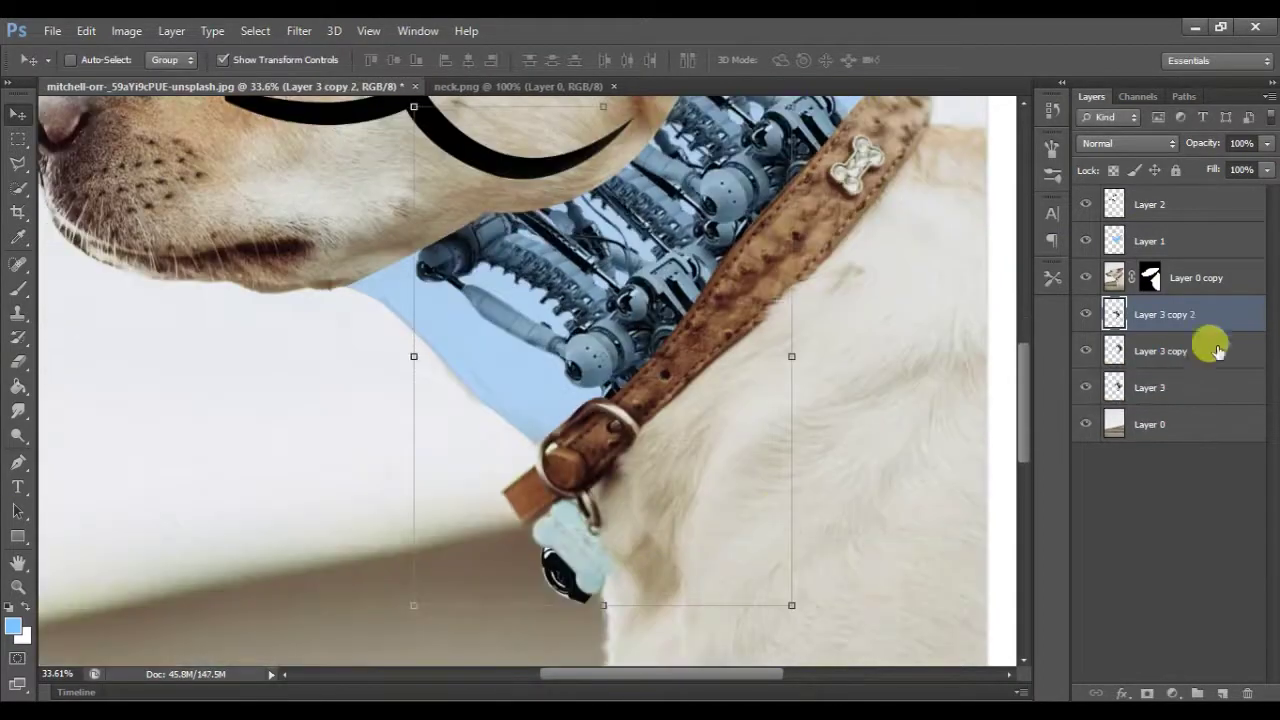
pyautogui.moveTo(1214, 314); pyautogui.dragTo(1200, 405)
pyautogui.moveTo(806, 614); pyautogui.dragTo(694, 694)
pyautogui.scroll(3, 685, 387)
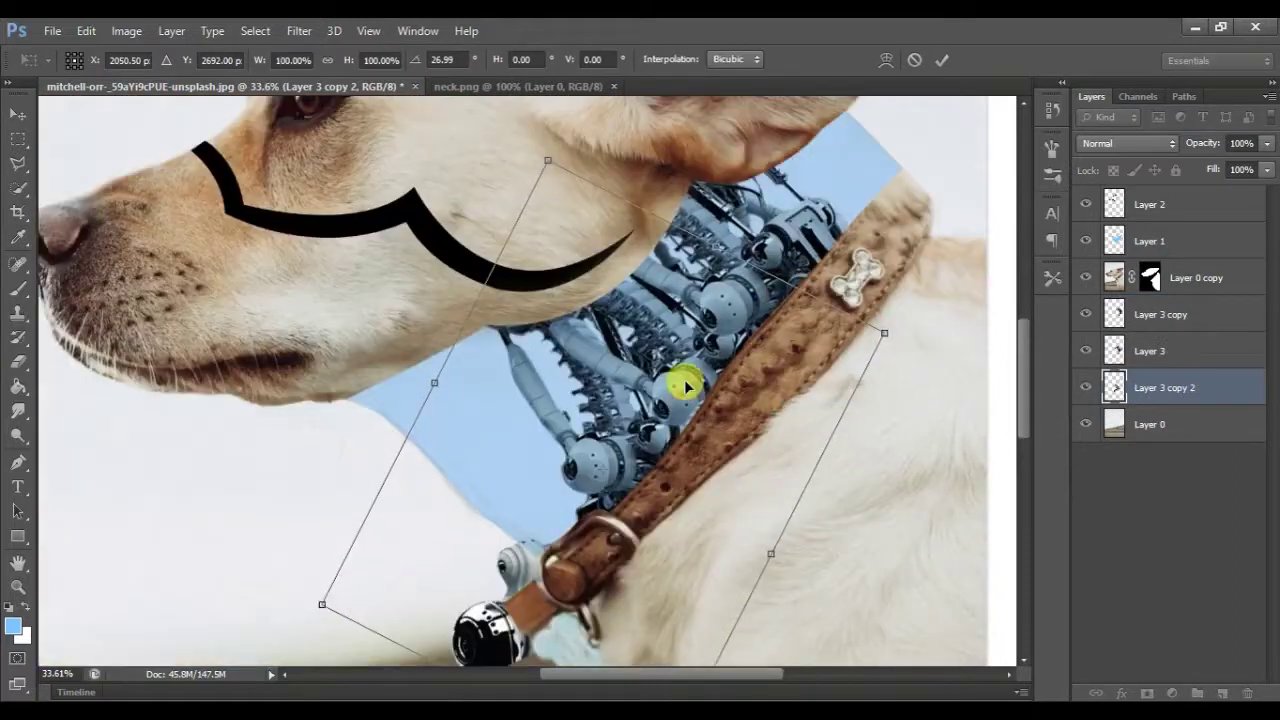
pyautogui.moveTo(848, 407); pyautogui.dragTo(777, 428)
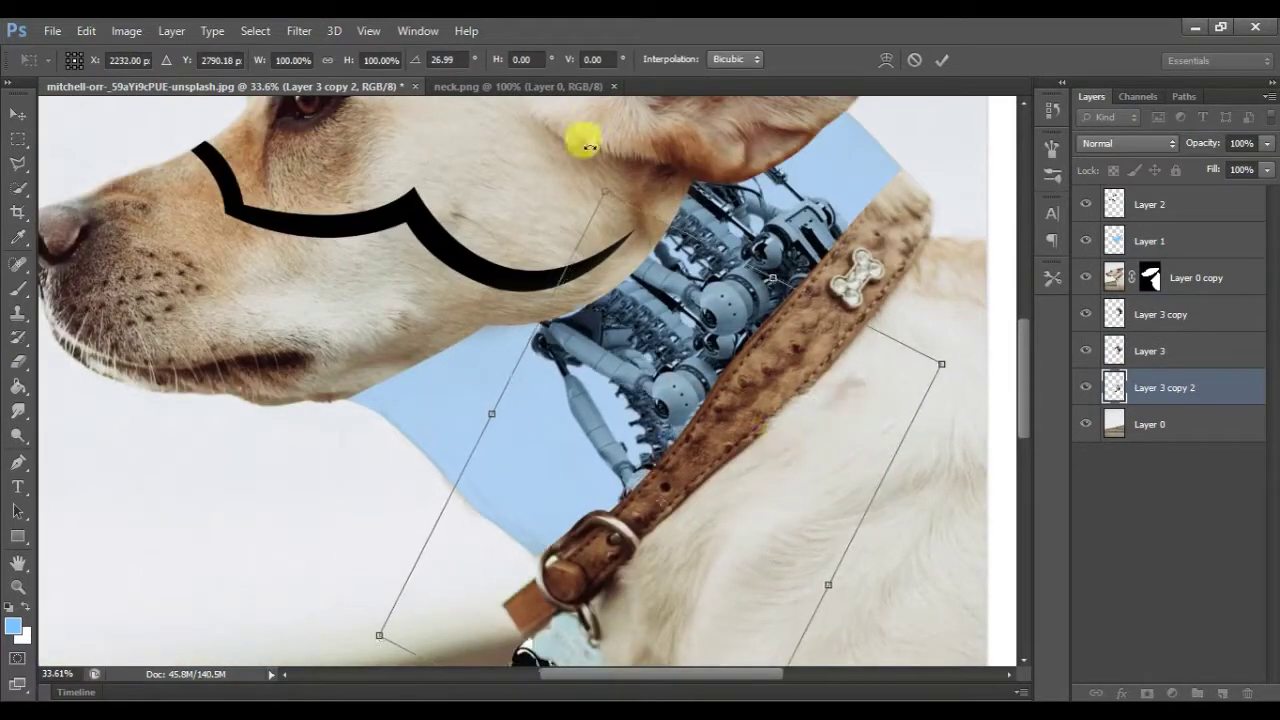
pyautogui.moveTo(531, 512)
pyautogui.mouseDown()
pyautogui.moveTo(601, 308)
pyautogui.moveTo(657, 413)
pyautogui.mouseUp()
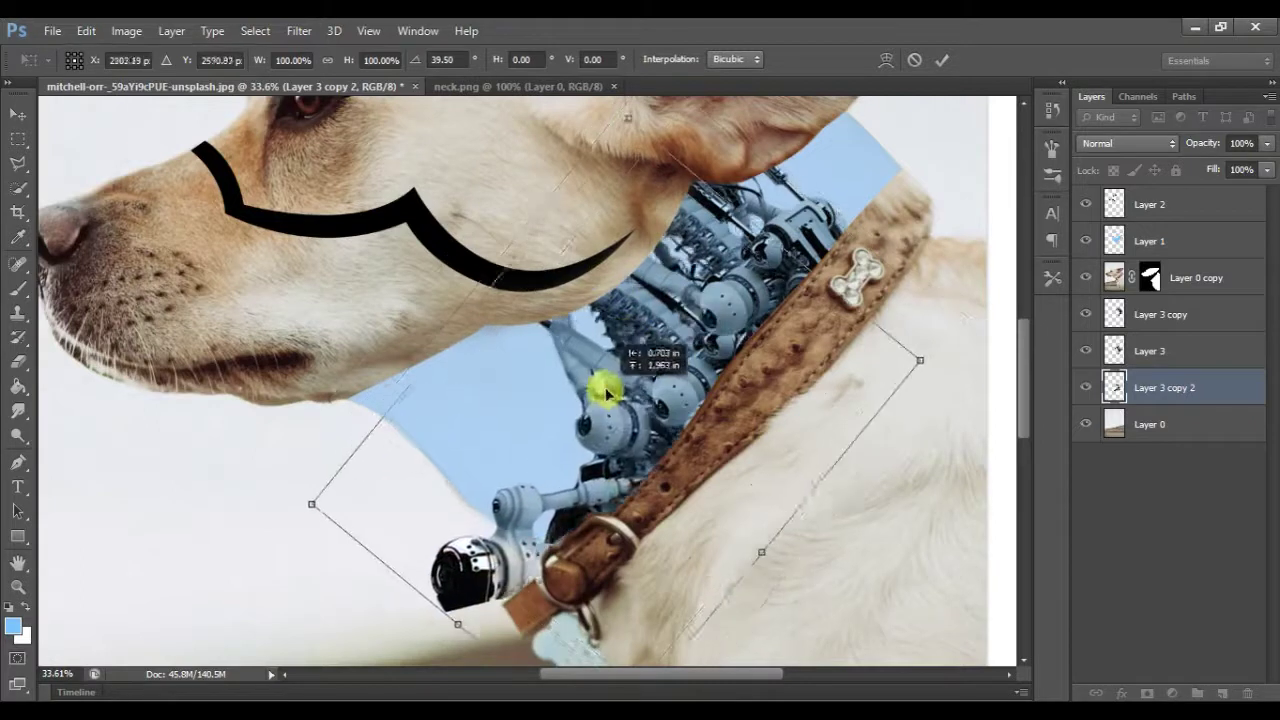
pyautogui.moveTo(657, 413); pyautogui.dragTo(637, 409)
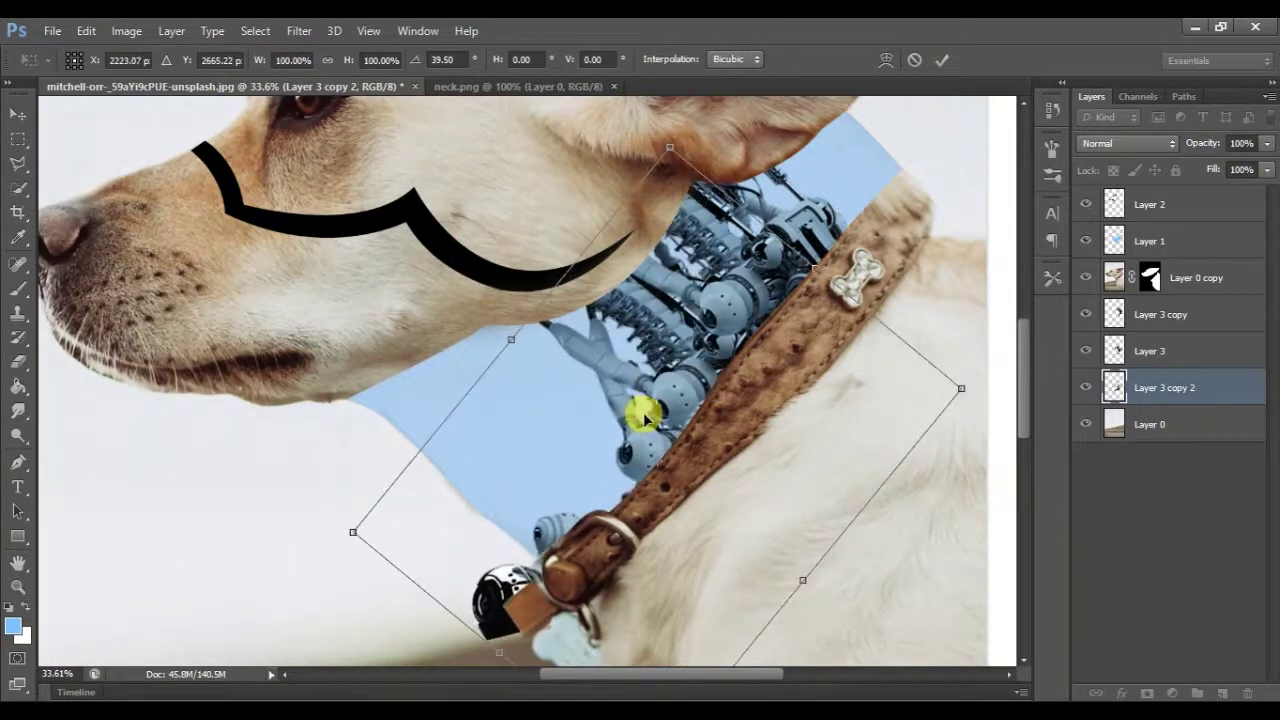
pyautogui.press('Return')
# Step: Erase the black part below the collar on the neck layers, then open another file
pyautogui.click(18, 362)
pyautogui.moveTo(480, 600); pyautogui.dragTo(537, 500)
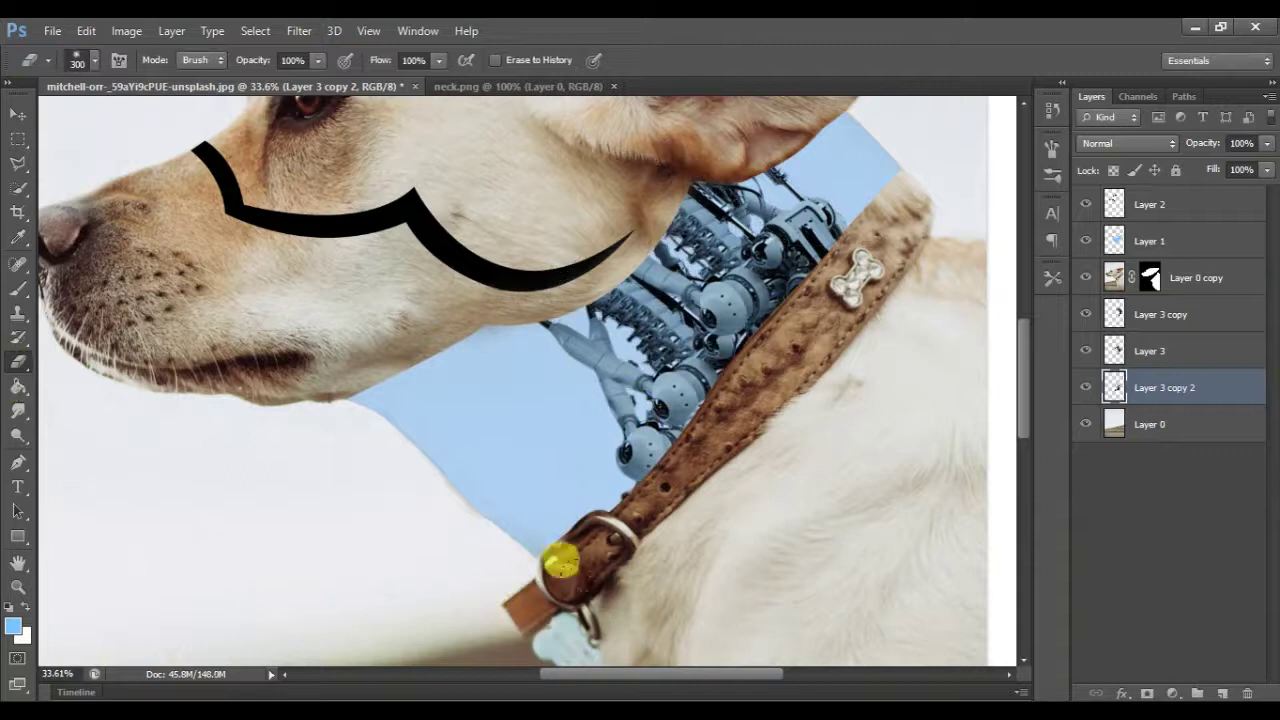
pyautogui.hscroll(-2, 491, 556)
pyautogui.scroll(-3, 491, 556)
pyautogui.scroll(2, 523, 591)
pyautogui.scroll(2, 523, 591)
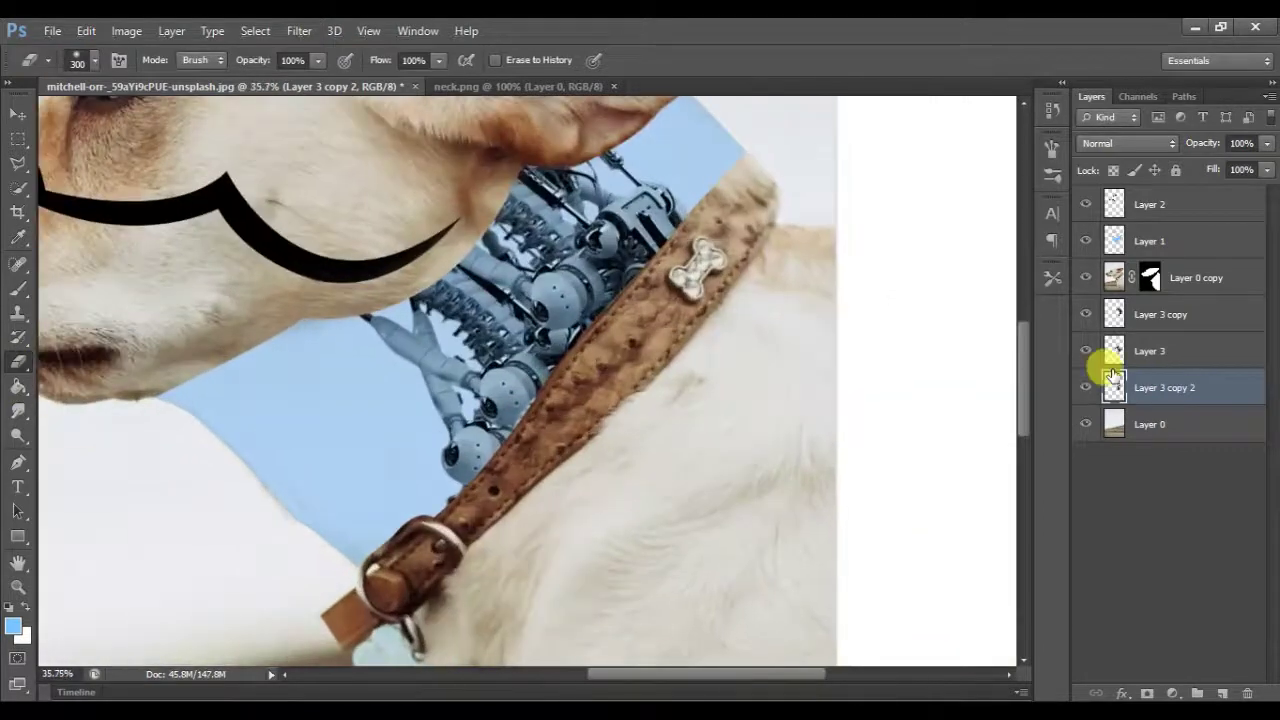
pyautogui.click(1148, 347)
pyautogui.click(1152, 320)
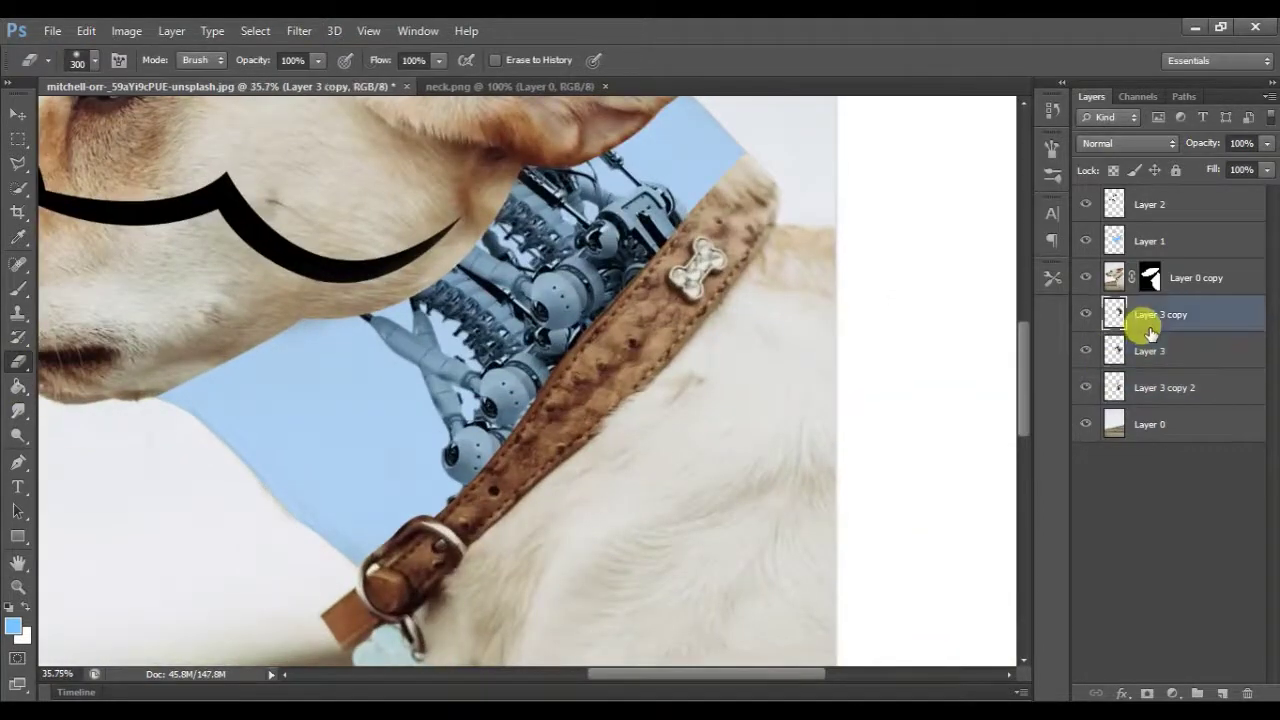
pyautogui.hotkey('ctrl', 'o')
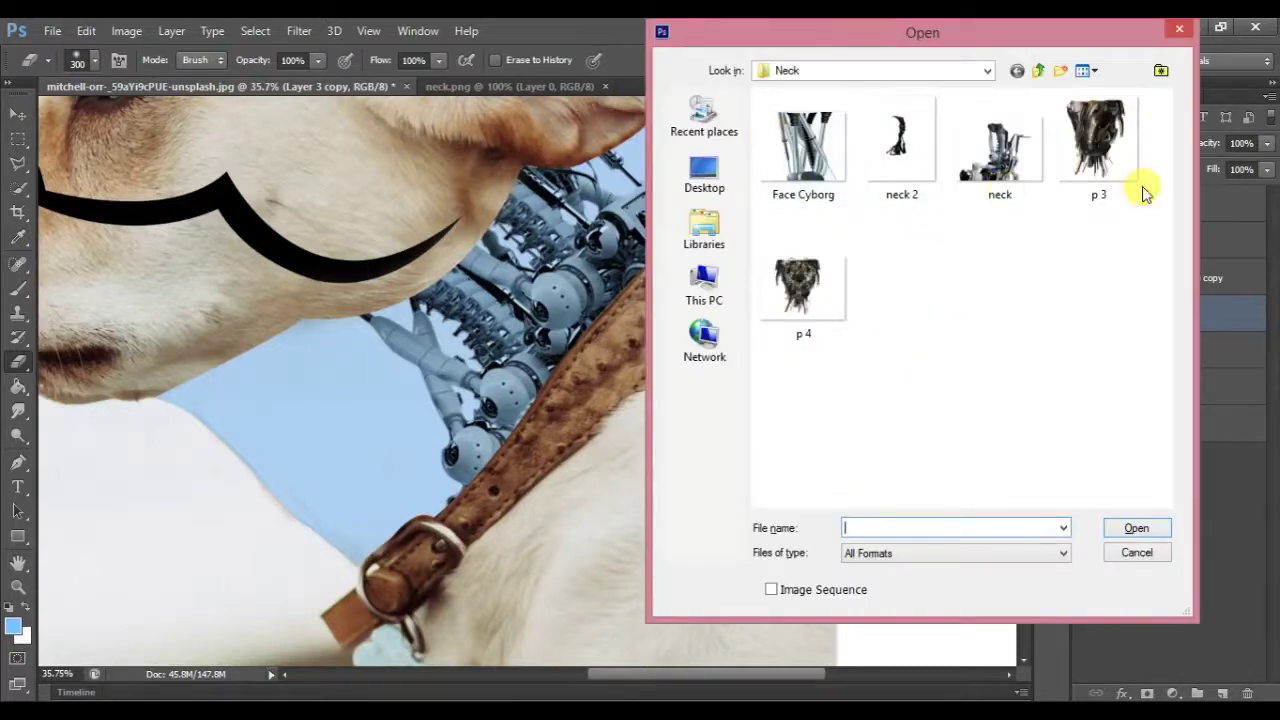
# Step: Open the p 4 spare part image
pyautogui.click(1130, 180)
pyautogui.click(797, 290)
pyautogui.click(1136, 528)
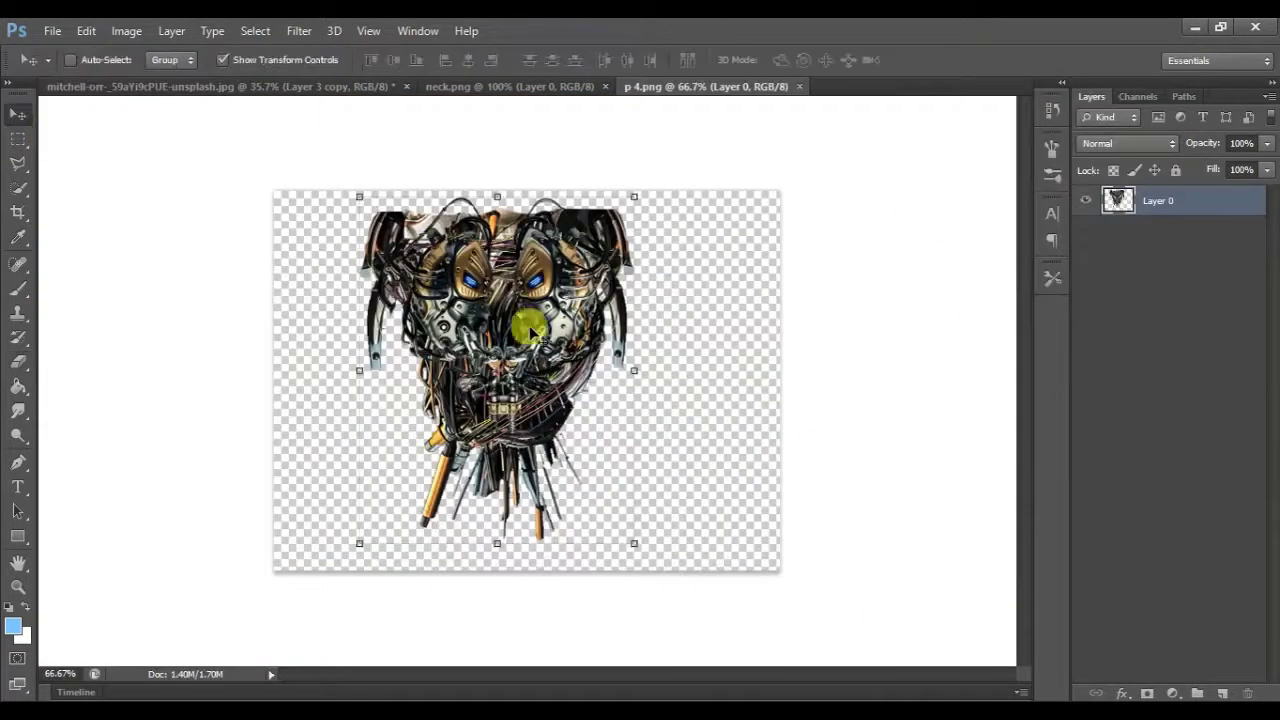
# Step: Bring the p 4 robot piece into the dog document, then rotate and fit it onto the neck
pyautogui.moveTo(530, 330); pyautogui.dragTo(540, 285)
pyautogui.hotkey('ctrl', 't')
pyautogui.moveTo(701, 130)
pyautogui.mouseDown()
pyautogui.moveTo(681, 342)
pyautogui.moveTo(748, 323)
pyautogui.moveTo(466, 394)
pyautogui.mouseUp()
pyautogui.press('Return')
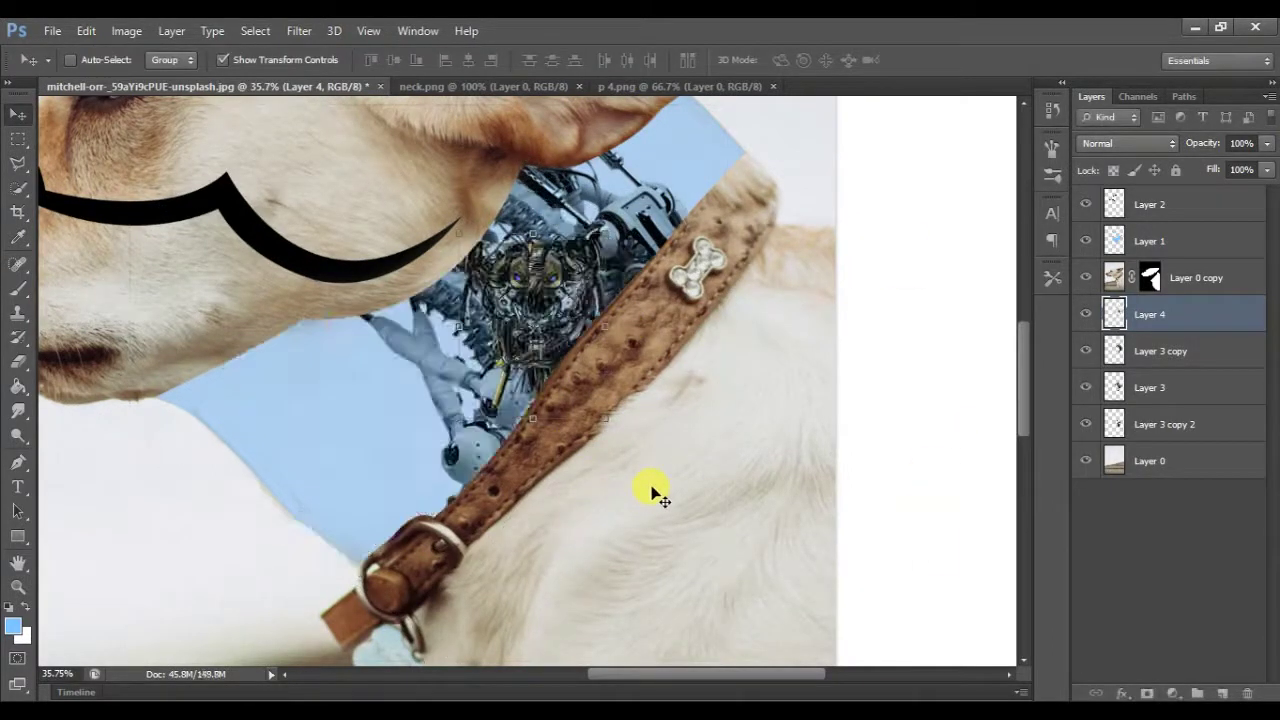
pyautogui.moveTo(543, 420); pyautogui.dragTo(524, 443)
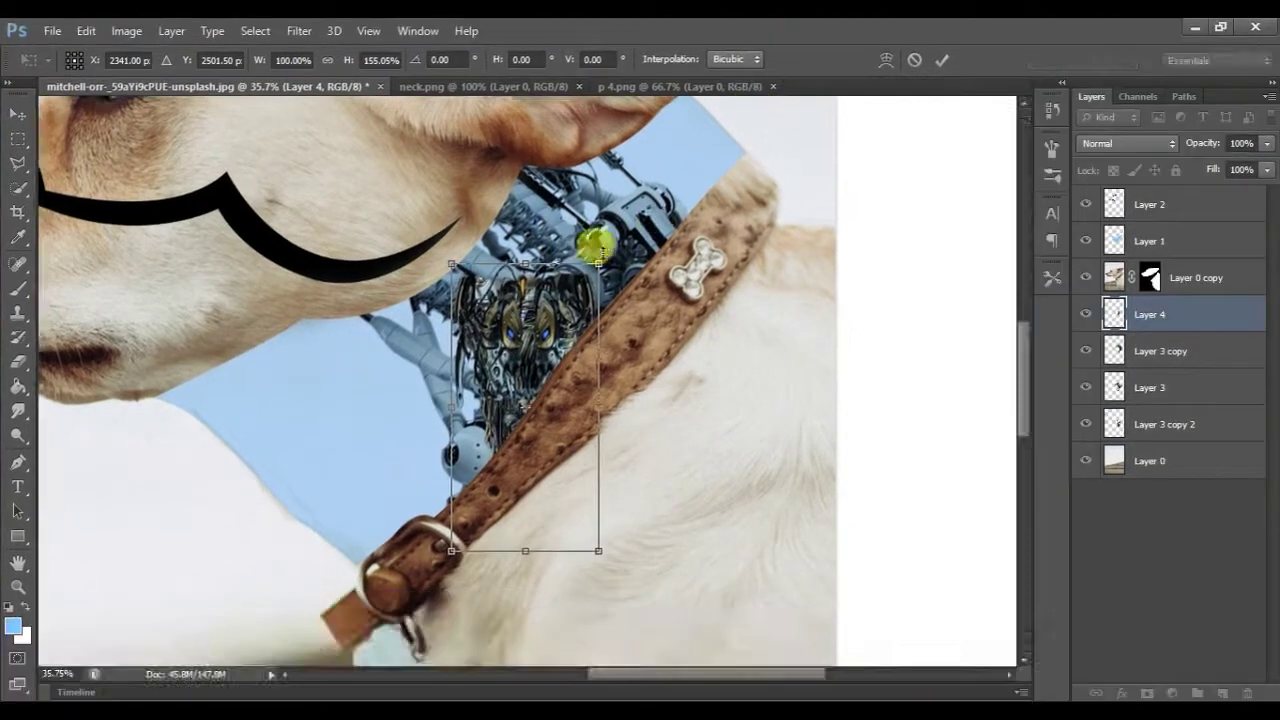
pyautogui.moveTo(606, 256)
pyautogui.mouseDown()
pyautogui.moveTo(588, 486)
pyautogui.moveTo(577, 457)
pyautogui.mouseUp()
pyautogui.press('Return')
# Step: Place the robot piece just above Layer 0 and group the neck layers as 'neck'
pyautogui.moveTo(1160, 316); pyautogui.dragTo(1150, 428)
pyautogui.moveTo(664, 468); pyautogui.dragTo(660, 452)
pyautogui.keyDown('shift'); pyautogui.click(1153, 324); pyautogui.keyUp('shift')
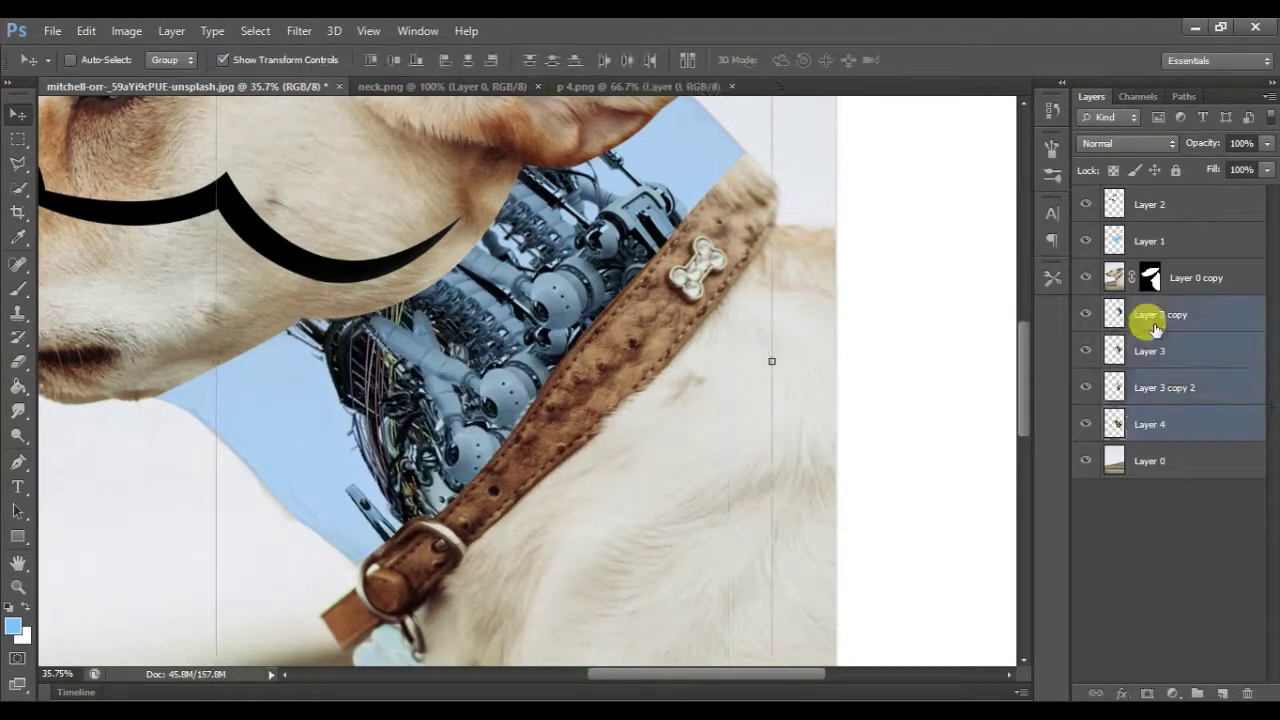
pyautogui.hotkey('ctrl', 'g')
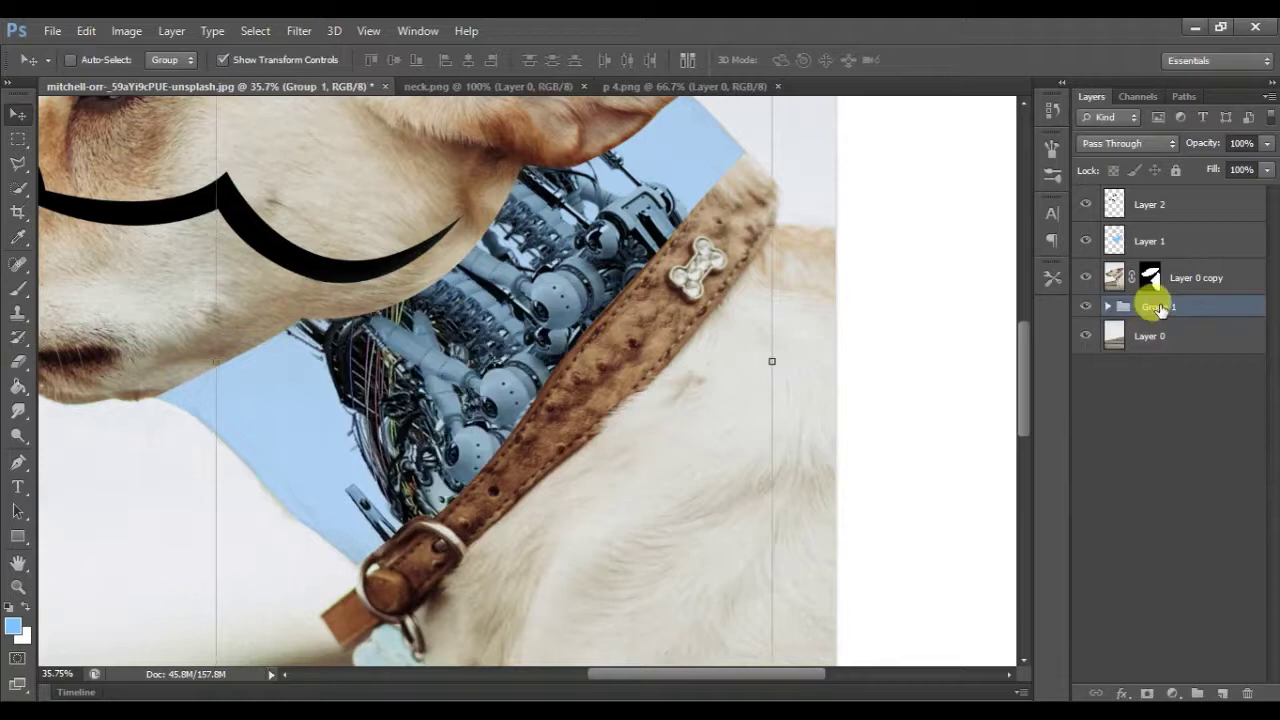
pyautogui.write('neck')
pyautogui.press('Return')
# Step: Toggle Layer 2's visibility to compare the result
pyautogui.scroll(3, 920, 351)
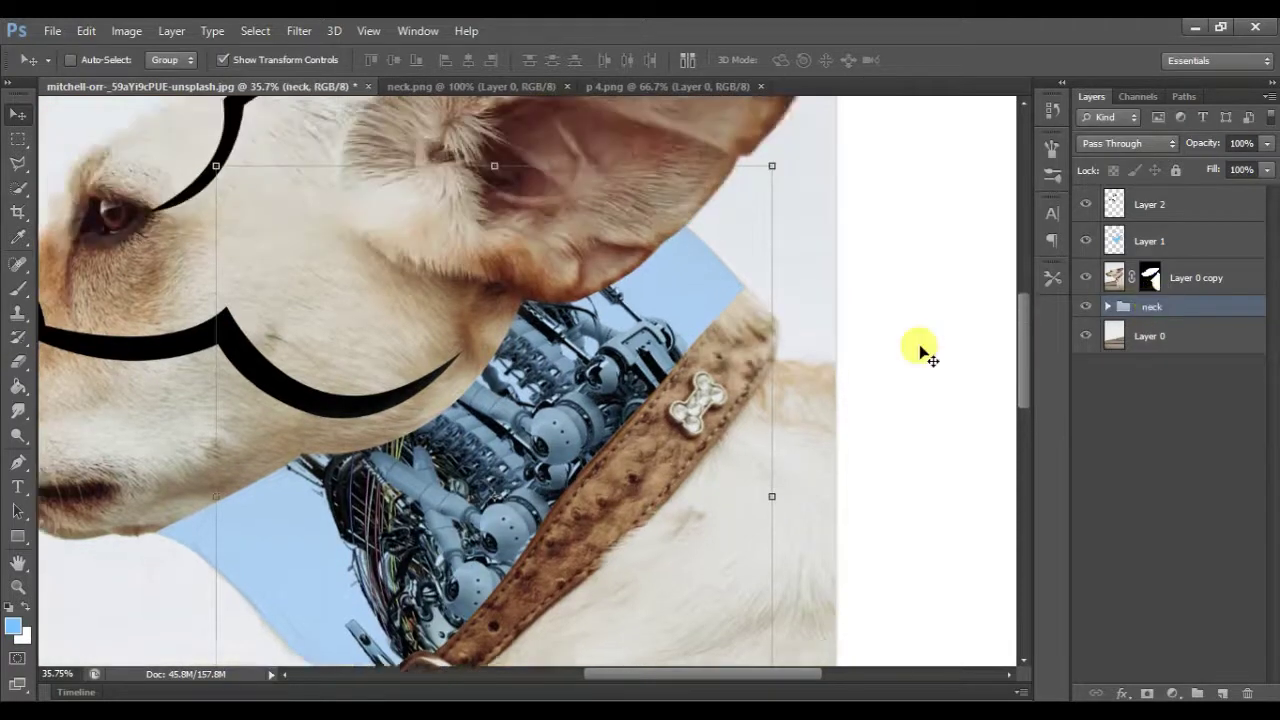
pyautogui.hscroll(-5, 920, 351)
pyautogui.click(1160, 205)
pyautogui.click(1086, 204)
pyautogui.click(1086, 204)
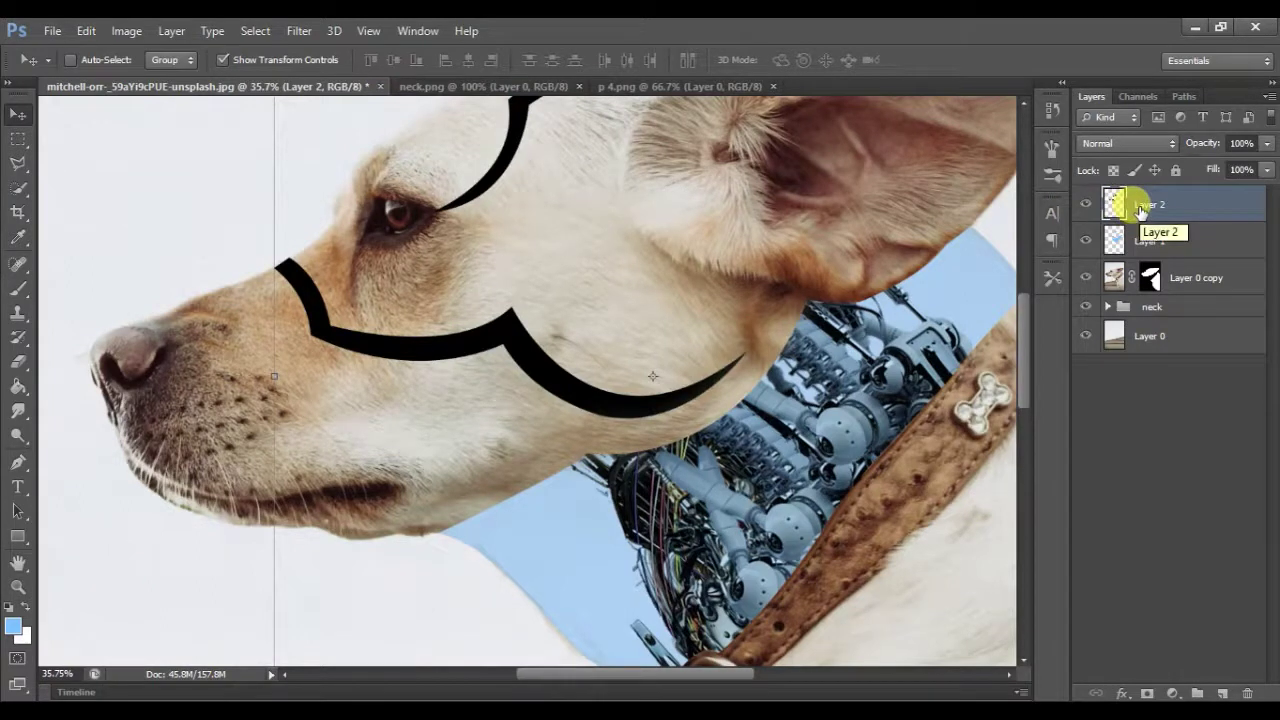
# Step: Close the spare part image and browse the Open dialog to the cyborg files in the material folder
pyautogui.click(770, 90)
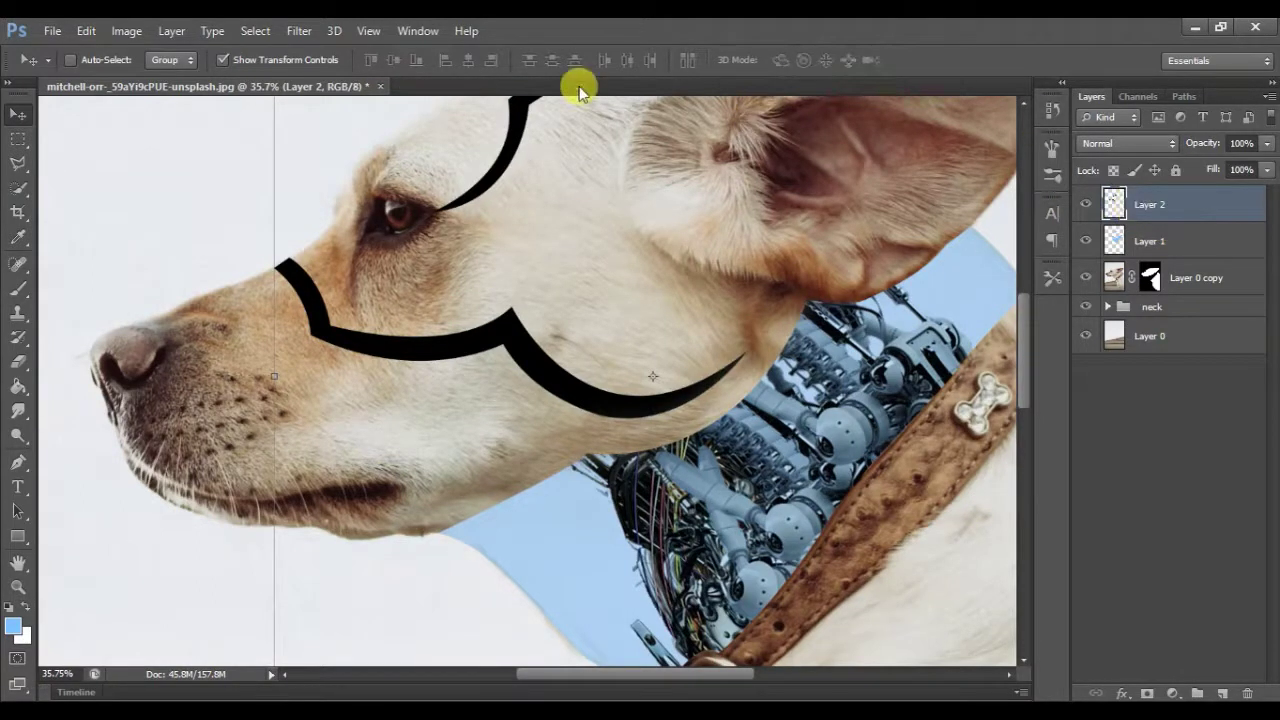
pyautogui.hotkey('ctrl', 'o')
pyautogui.press('BackSpace')
pyautogui.scroll(-2, 1049, 440)
pyautogui.click(1049, 445)
pyautogui.press('Down')
pyautogui.press('Down')
pyautogui.press('Down')
pyautogui.press('Down')
pyautogui.press('Down')
pyautogui.press('Down')
pyautogui.press('Down')
pyautogui.press('Down')
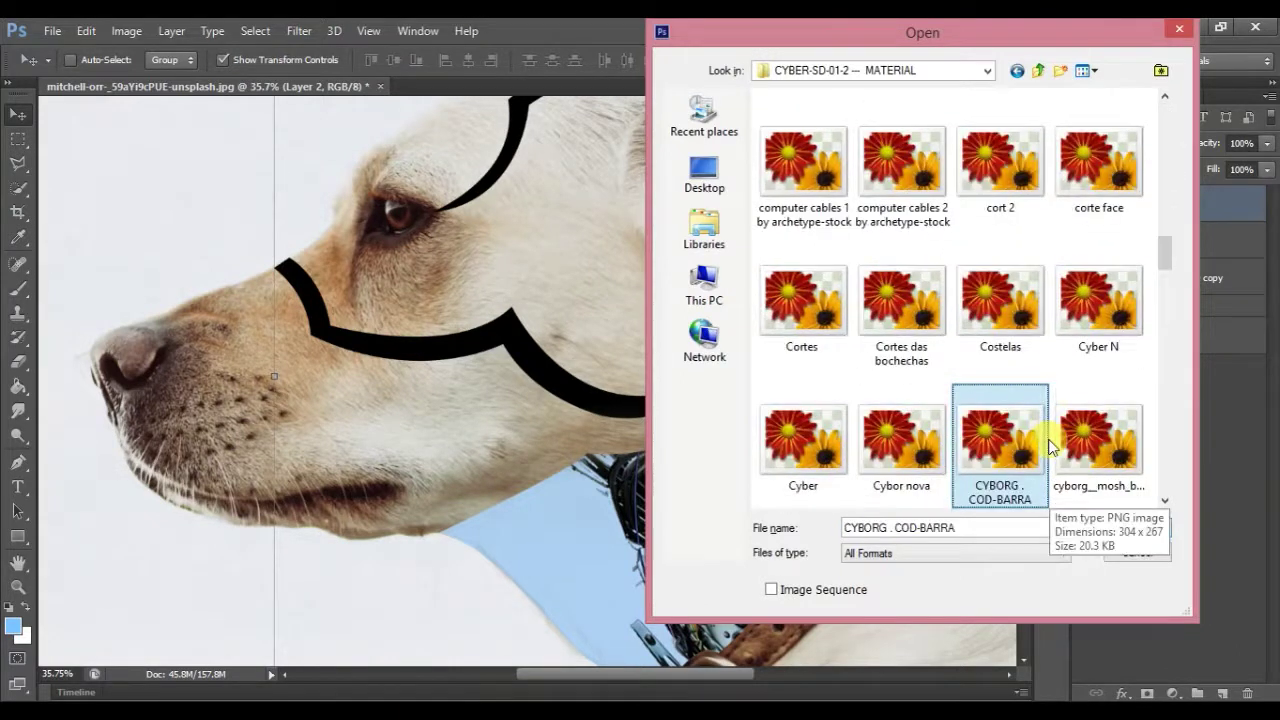
# Step: Open cyborg003.jpg and Metal screen.png, dismissing the colour profile warning
pyautogui.click(1165, 500)
pyautogui.click(811, 290)
pyautogui.scroll(-5, 815, 303)
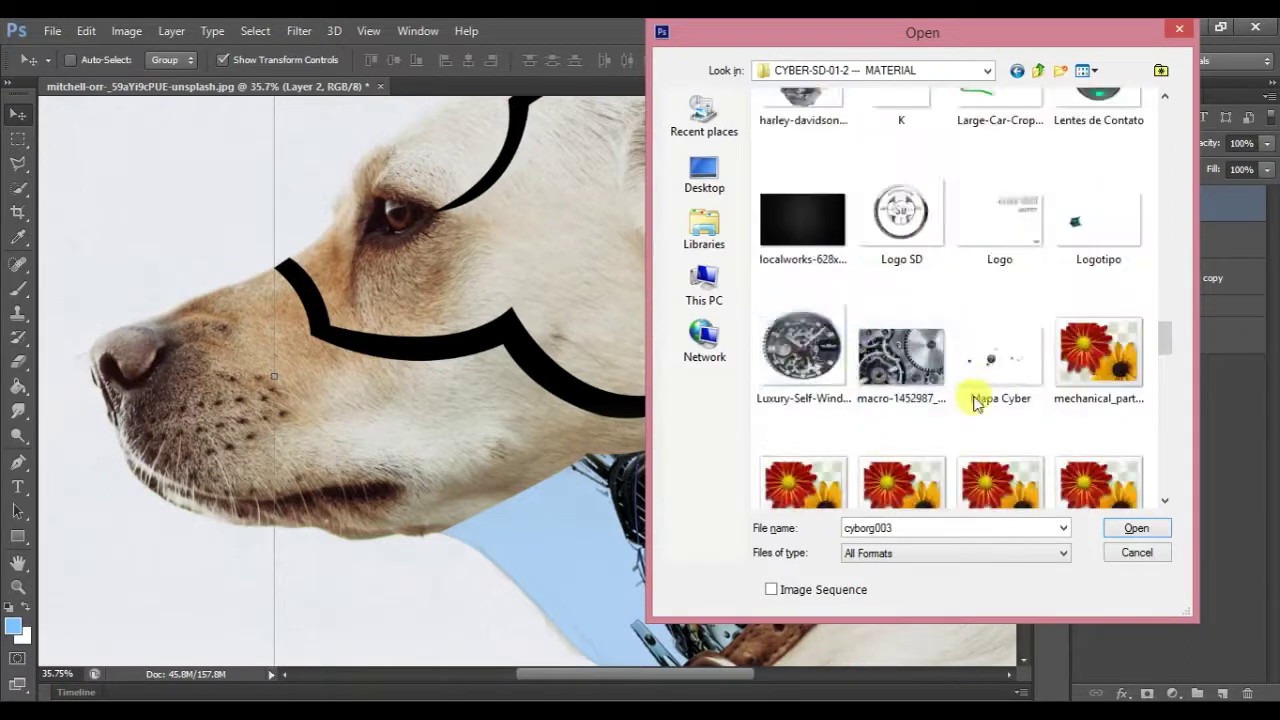
pyautogui.click(1165, 500)
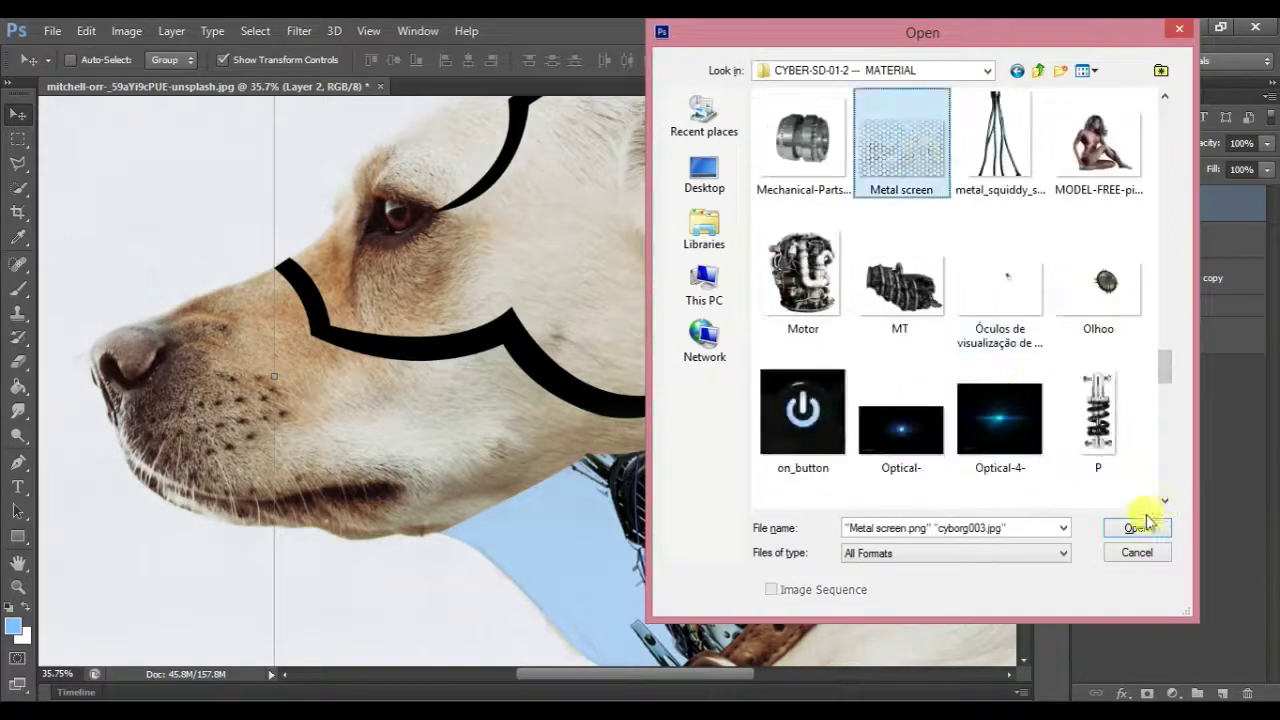
pyautogui.click(1164, 500)
pyautogui.click(1137, 530)
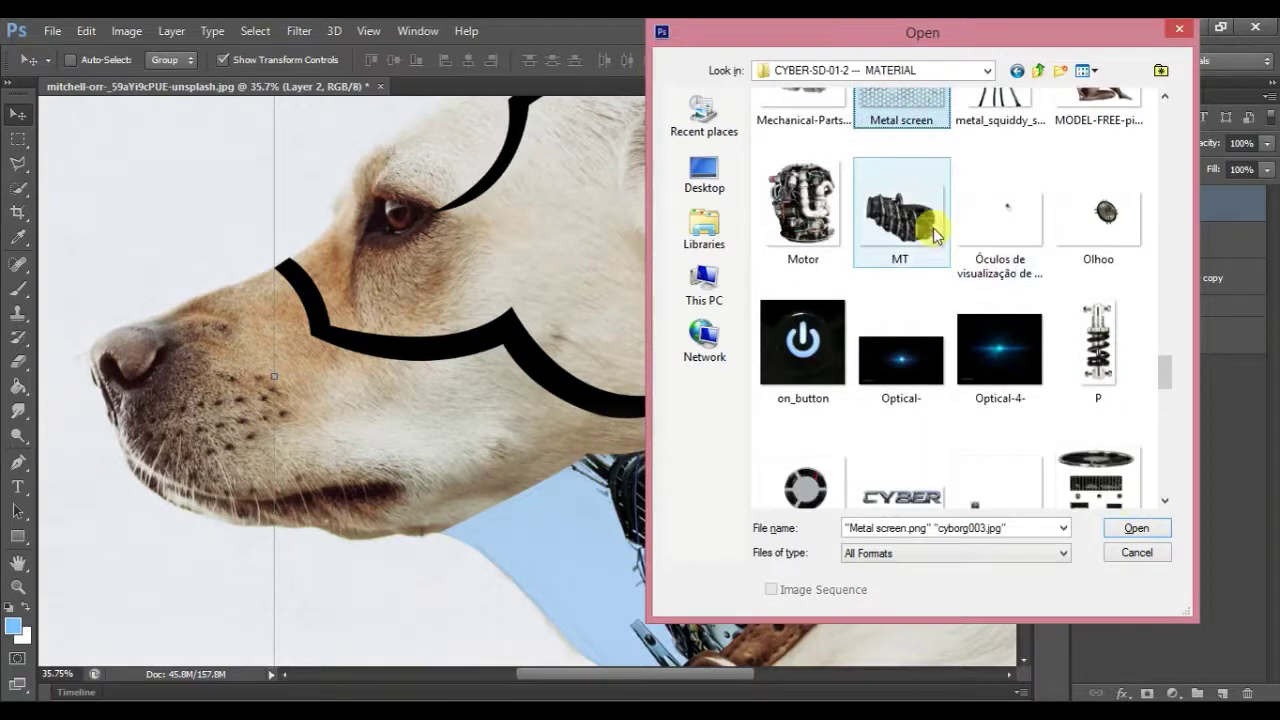
pyautogui.click(697, 389)
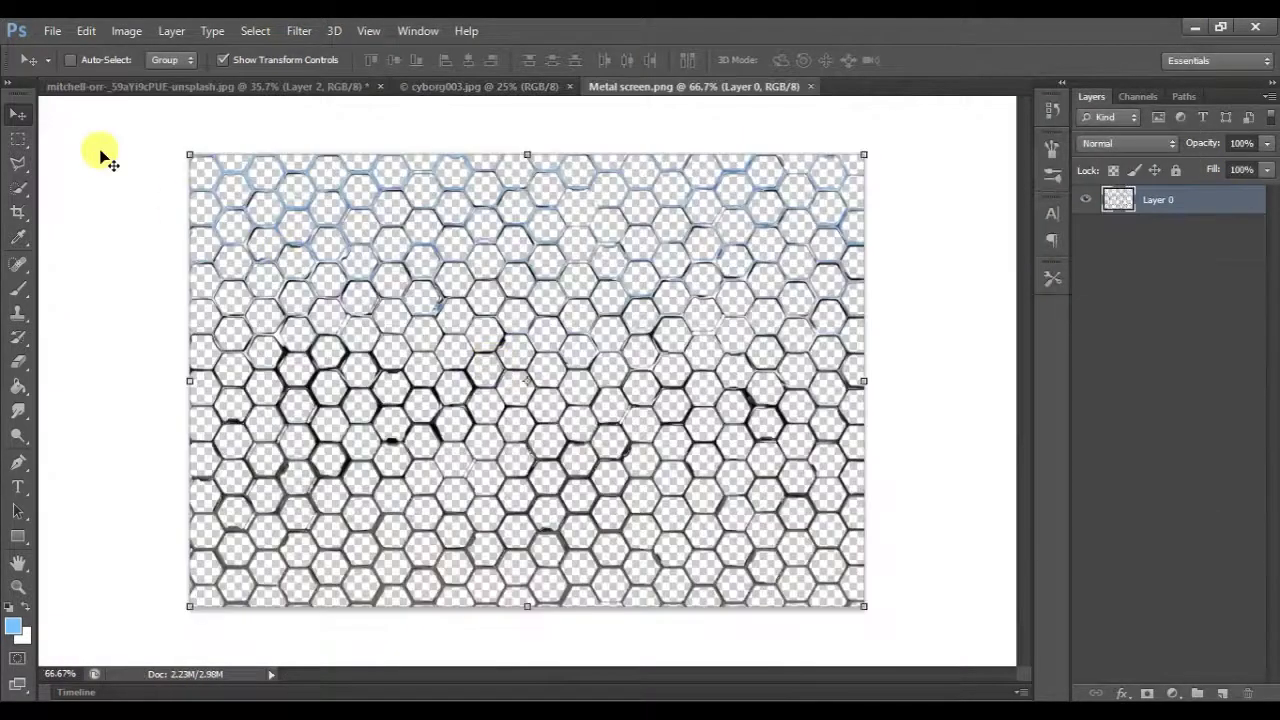
pyautogui.press('m')
# Step: Move the cyborg003 machinery into the dog file, clip it to the panel lines and position it
pyautogui.click(478, 86)
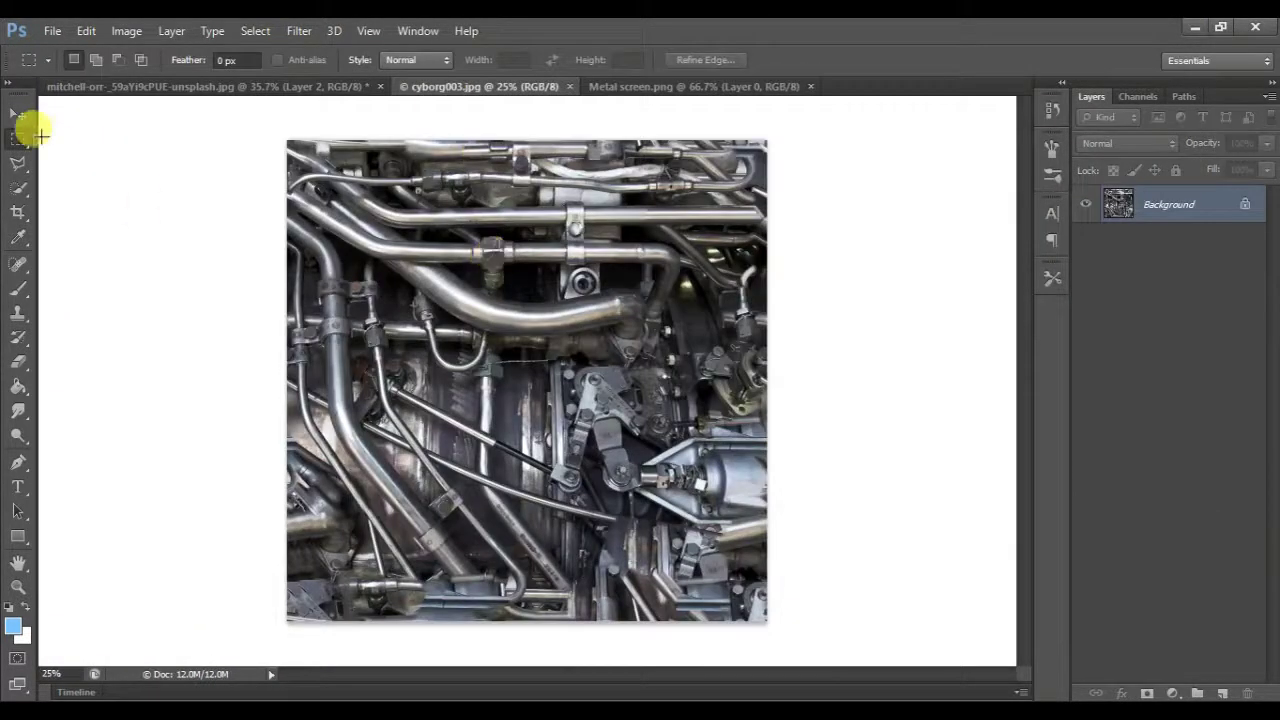
pyautogui.press('v')
pyautogui.moveTo(441, 258); pyautogui.dragTo(543, 223)
pyautogui.keyDown('alt'); pyautogui.click(1170, 212); pyautogui.keyUp('alt')
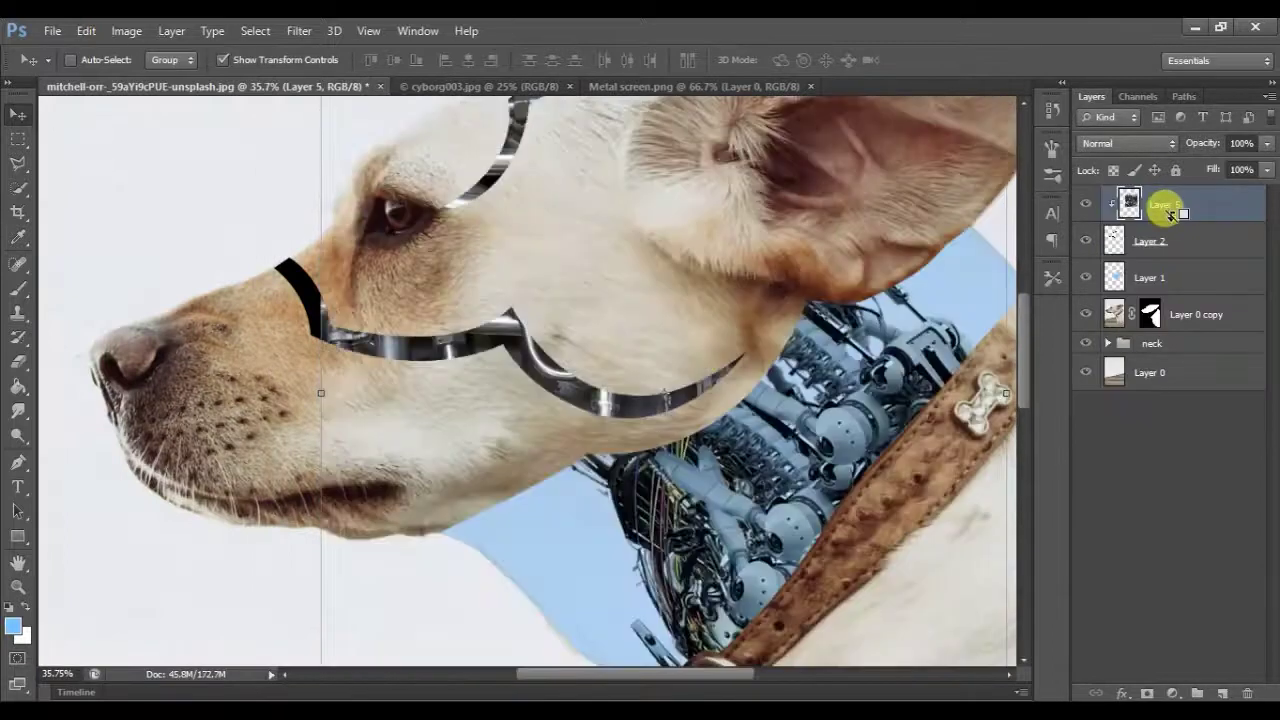
pyautogui.scroll(-2, 691, 363)
pyautogui.scroll(-2, 651, 434)
pyautogui.scroll(2, 609, 400)
pyautogui.moveTo(609, 400)
pyautogui.mouseDown()
pyautogui.moveTo(354, 268)
pyautogui.moveTo(371, 214)
pyautogui.mouseUp()
pyautogui.press('Return')
# Step: Duplicate the machinery as a clipped copy and shift both layers over the cheek and forehead bands
pyautogui.hotkey('ctrl', 'j')
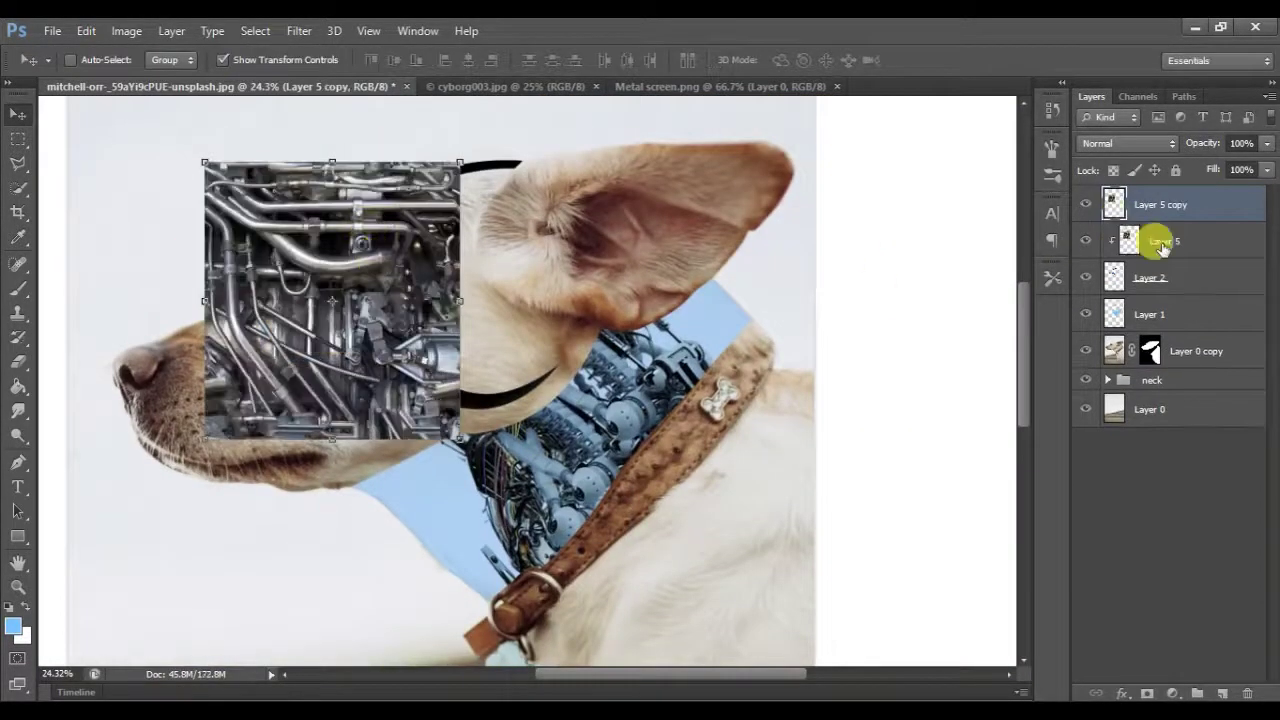
pyautogui.moveTo(1160, 247); pyautogui.dragTo(1160, 255)
pyautogui.moveTo(402, 362); pyautogui.dragTo(560, 335)
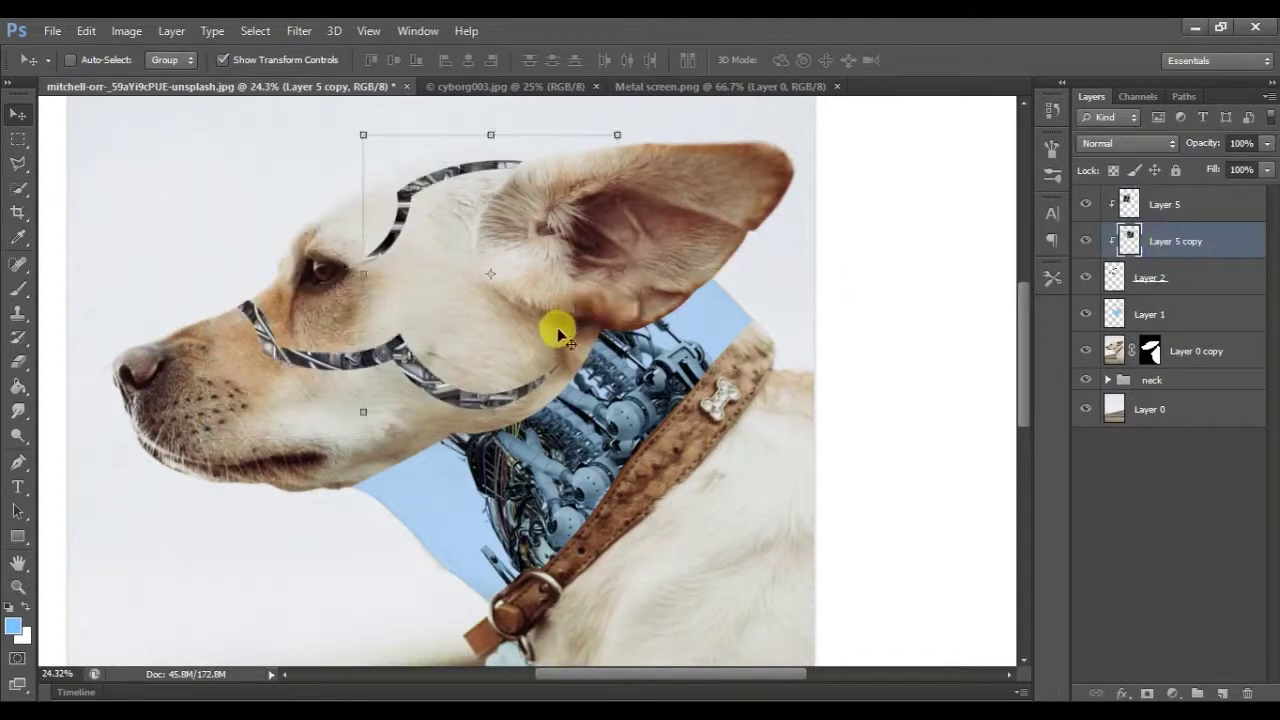
pyautogui.click(1150, 210)
pyautogui.moveTo(371, 385); pyautogui.dragTo(378, 418)
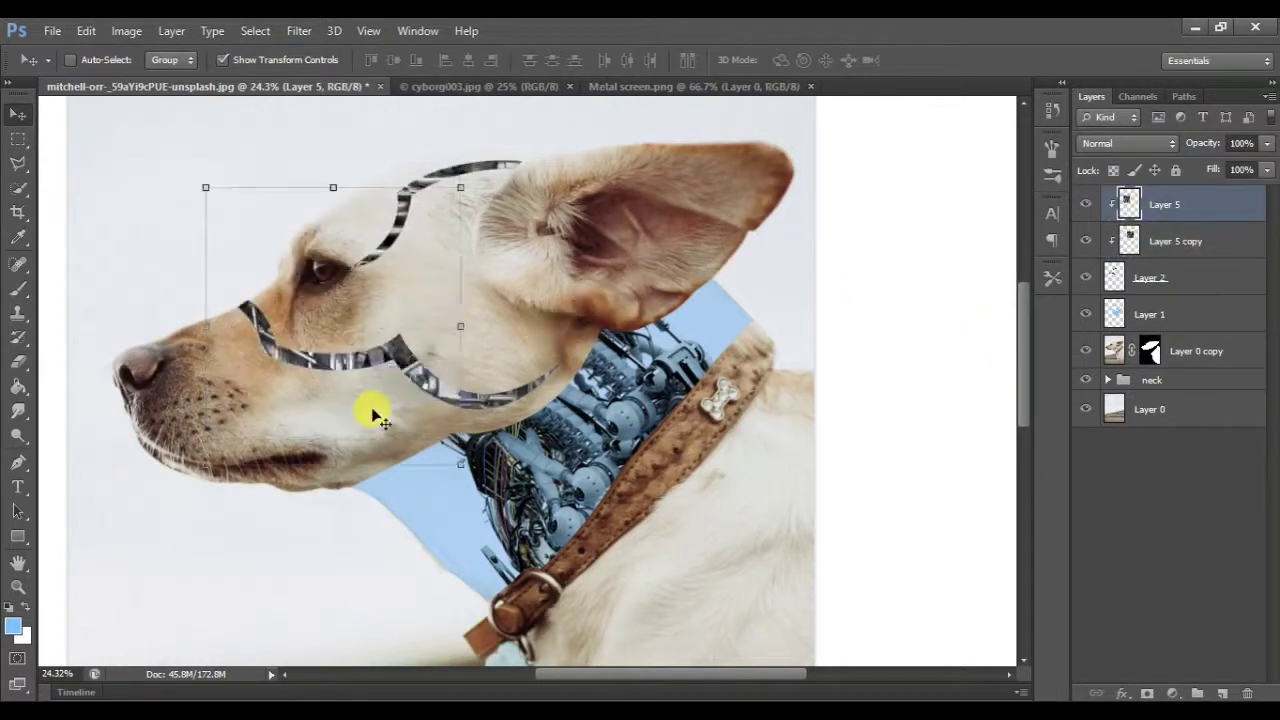
pyautogui.rightClick(1145, 277)
# Step: Enable Bevel & Emboss on Layer 2 with the Inner Bevel style and a larger size
pyautogui.click(1128, 463)
pyautogui.click(815, 341)
pyautogui.click(1085, 319)
pyautogui.press('Escape')
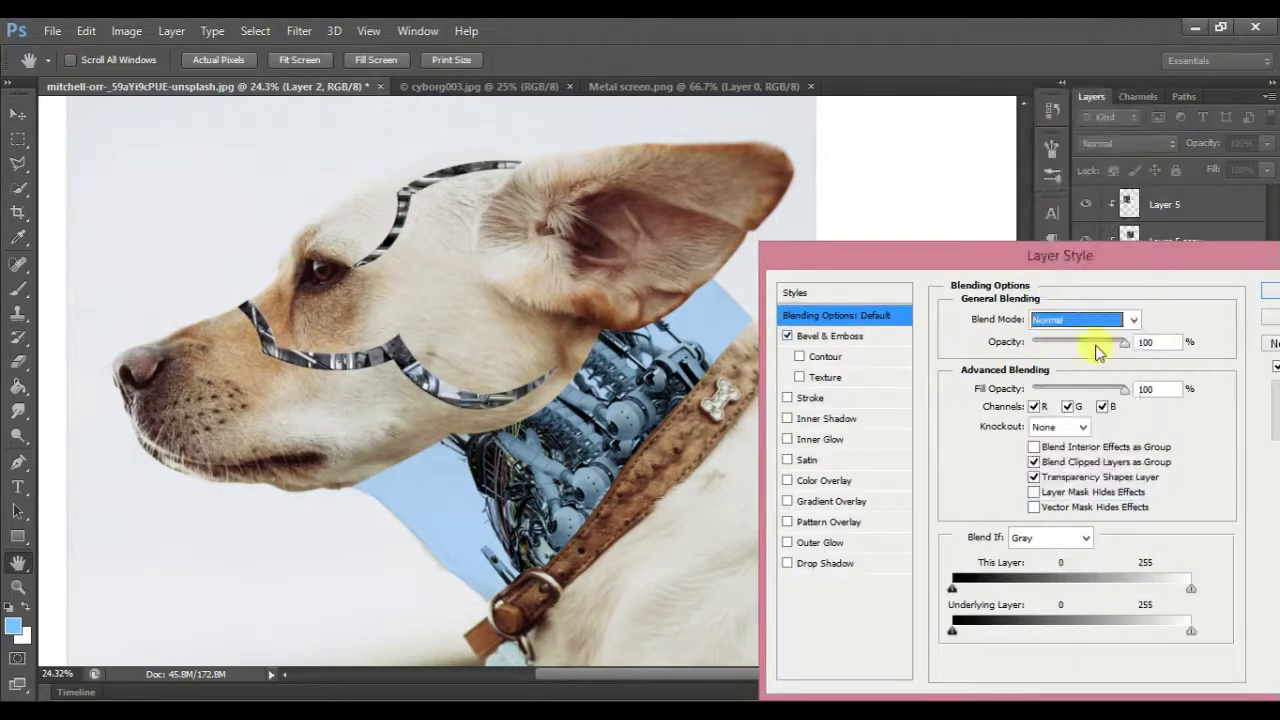
pyautogui.click(848, 341)
pyautogui.click(1055, 320)
pyautogui.click(1057, 333)
pyautogui.moveTo(1030, 410); pyautogui.dragTo(1043, 416)
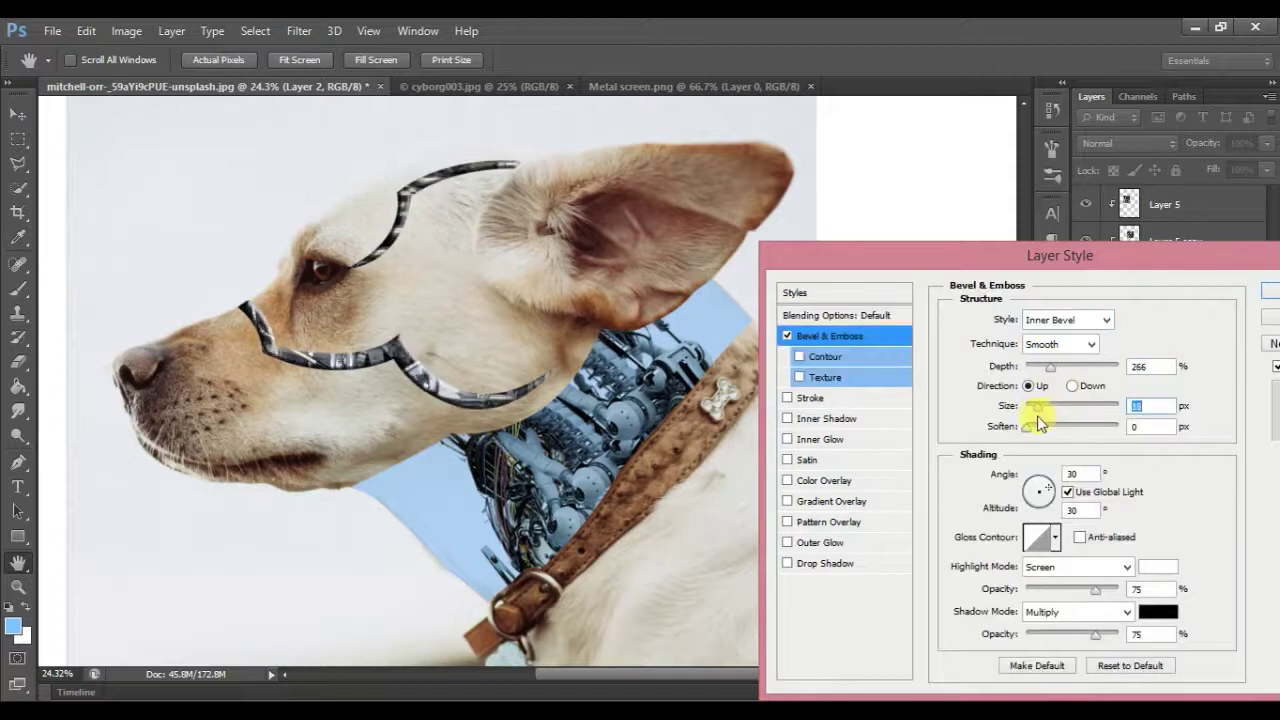
# Step: Try Pillow Emboss and Emboss, return to Inner Bevel, and adjust the light angle and altitude
pyautogui.click(1045, 320)
pyautogui.click(1053, 383)
pyautogui.click(1050, 320)
pyautogui.click(1046, 367)
pyautogui.click(1052, 320)
pyautogui.click(1048, 351)
pyautogui.click(1032, 487)
pyautogui.moveTo(1032, 487); pyautogui.dragTo(1046, 500)
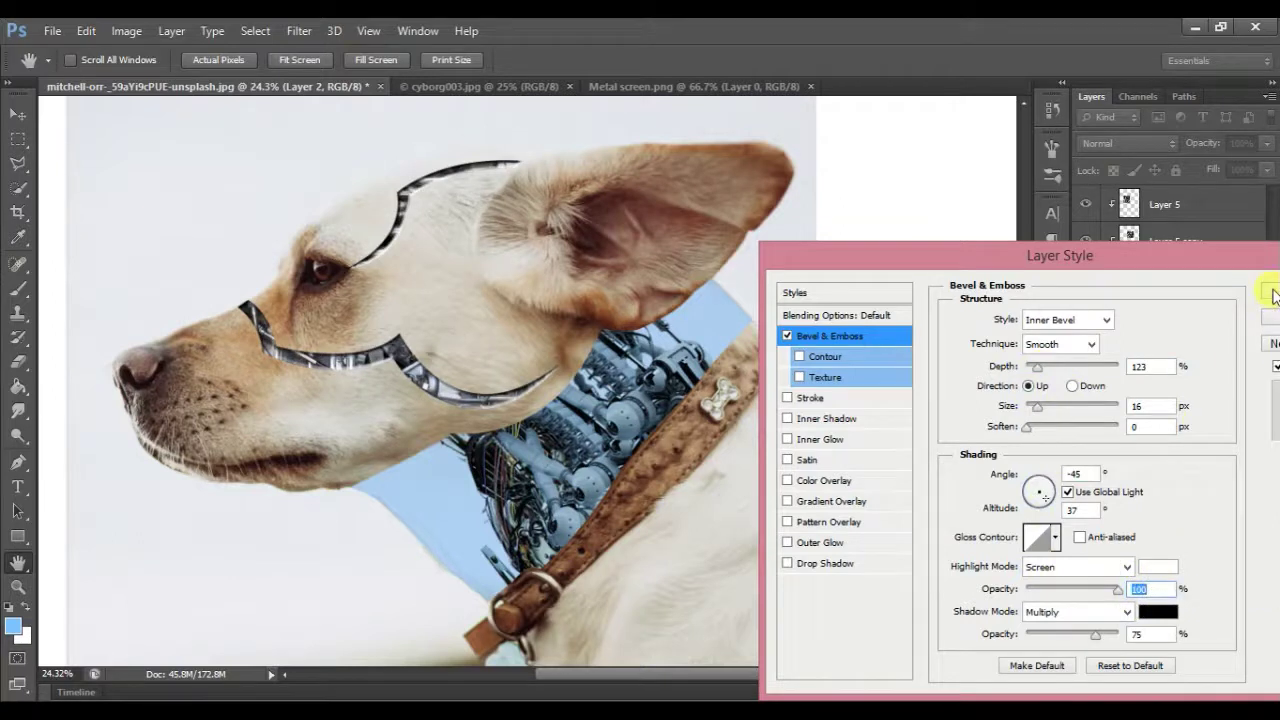
# Step: Add an Inner Shadow (opacity 62, distance 17, choke 30, size 25) and apply the style
pyautogui.click(813, 420)
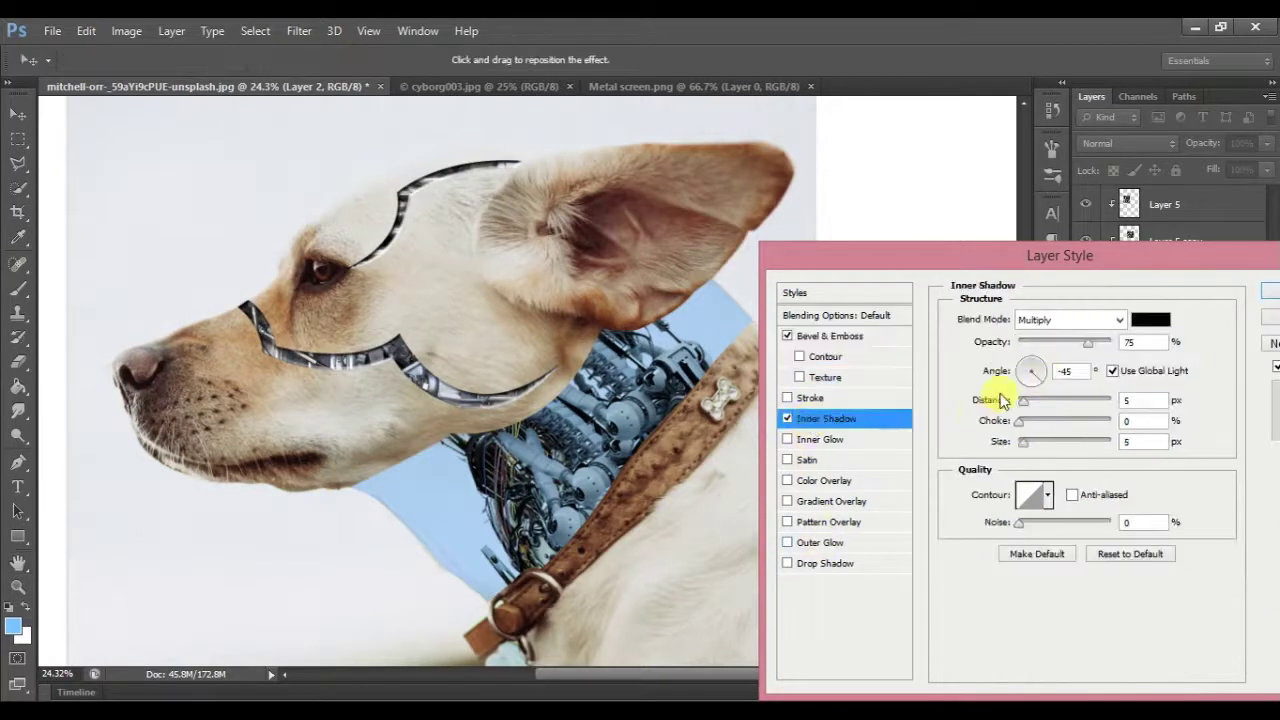
pyautogui.moveTo(992, 402); pyautogui.dragTo(1020, 410)
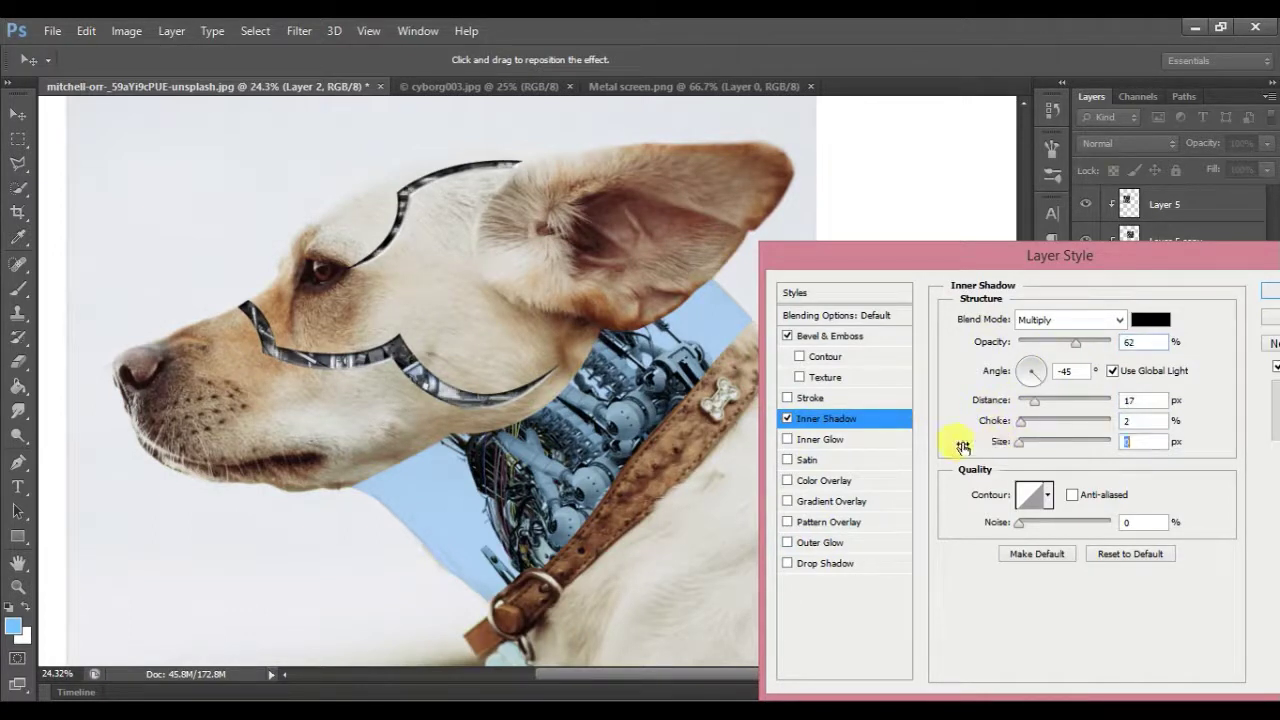
pyautogui.click(788, 336)
pyautogui.click(788, 336)
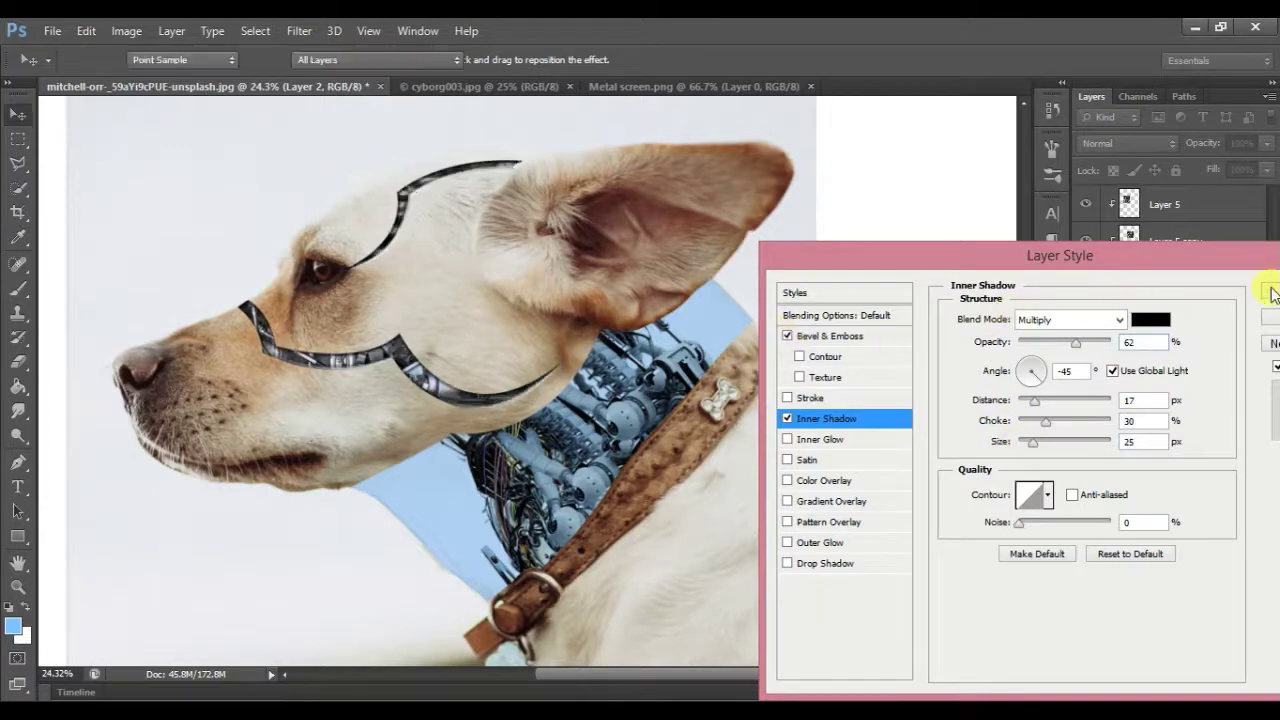
pyautogui.click(1270, 291)
pyautogui.scroll(2, 514, 420)
pyautogui.scroll(2, 514, 420)
# Step: Bring the Metal screen hexagon mesh into the dog file and scale it to 75%
pyautogui.scroll(-2, 517, 425)
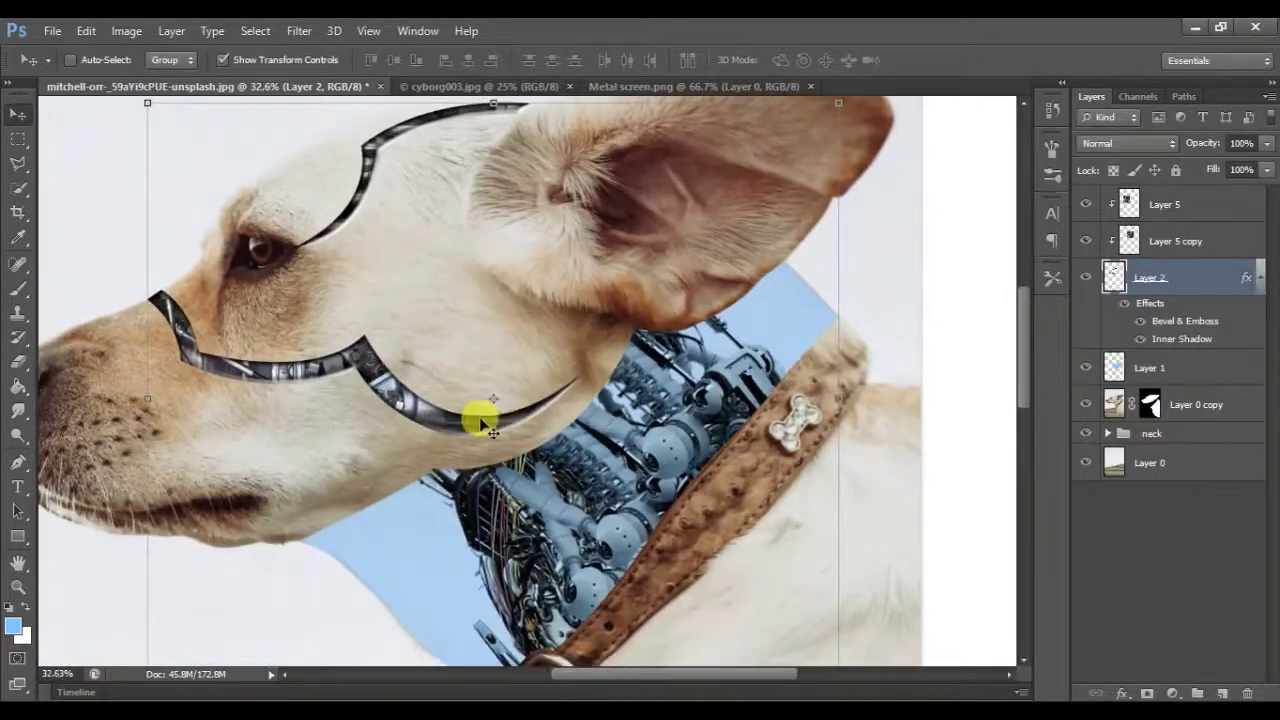
pyautogui.scroll(2, 471, 414)
pyautogui.click(695, 86)
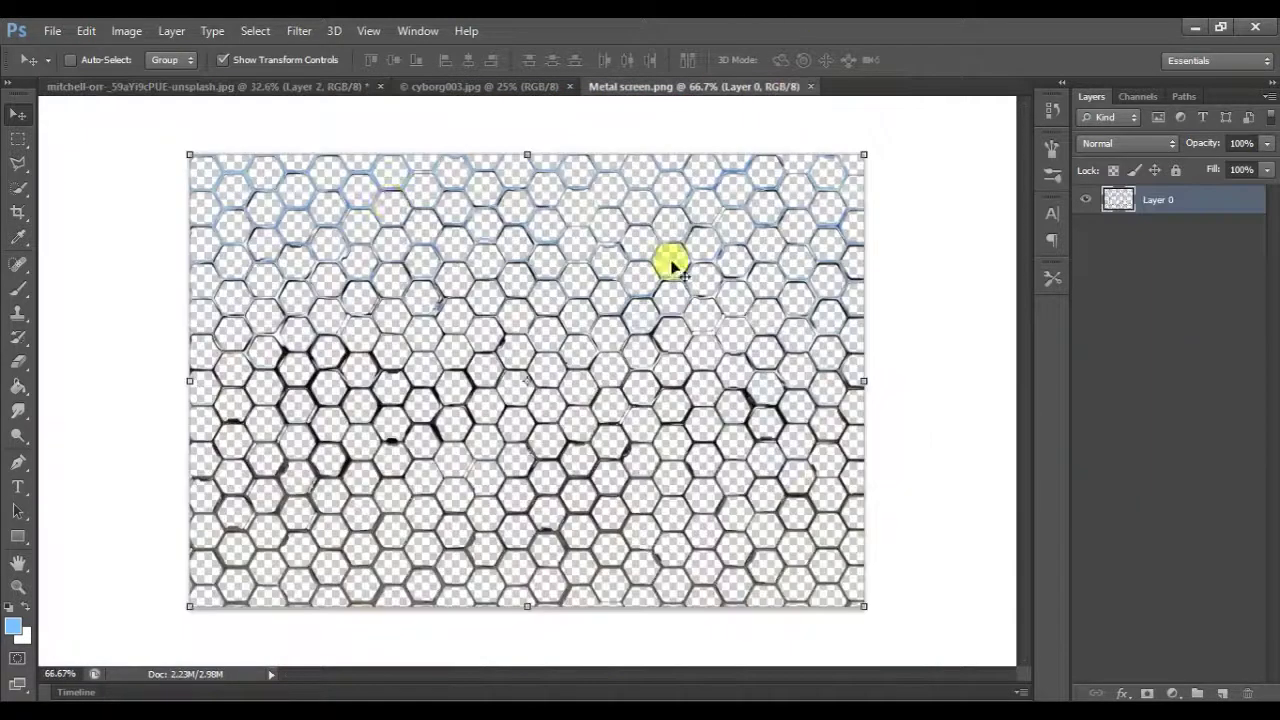
pyautogui.moveTo(395, 207)
pyautogui.mouseDown()
pyautogui.moveTo(322, 400)
pyautogui.moveTo(263, 366)
pyautogui.mouseUp()
pyautogui.hotkey('ctrl', 't')
pyautogui.moveTo(423, 474)
pyautogui.mouseDown()
pyautogui.moveTo(340, 420)
pyautogui.moveTo(343, 451)
pyautogui.mouseUp()
pyautogui.press('Return')
# Step: Clip two mesh copies to the metal lines, one along the muzzle and one over the forehead
pyautogui.hotkey('ctrl', 'j')
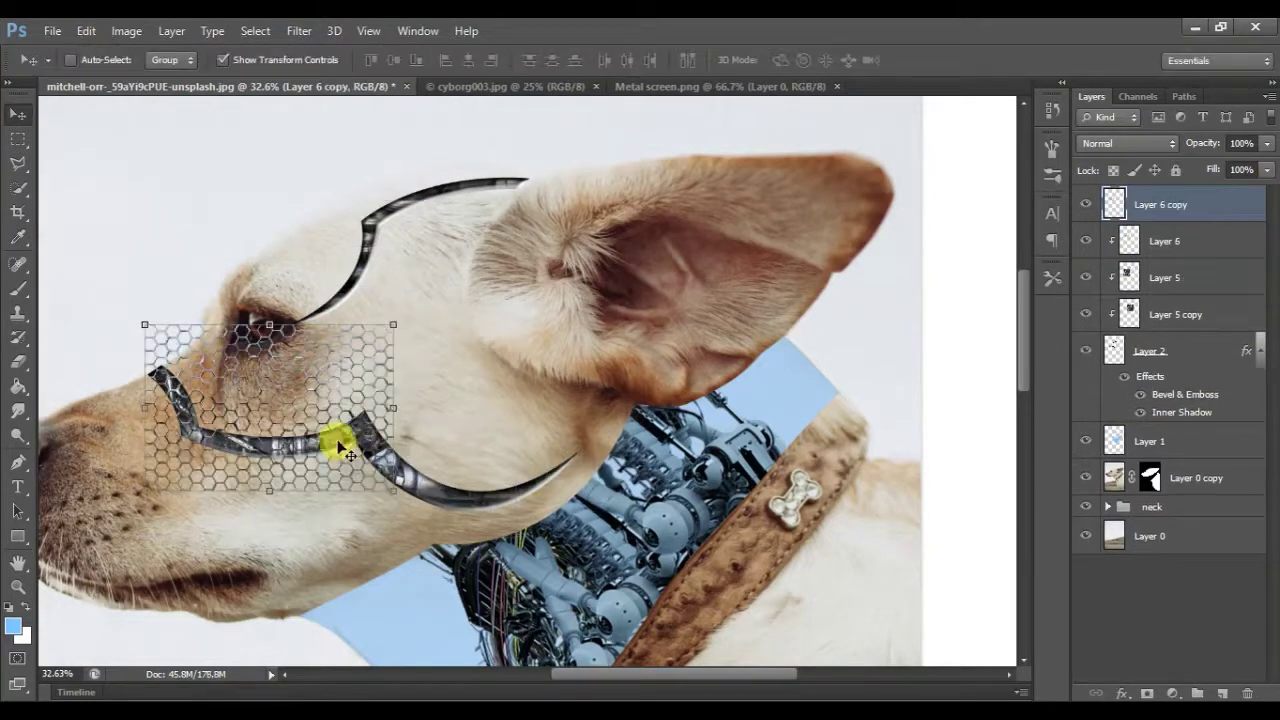
pyautogui.keyDown('alt'); pyautogui.click(1155, 215); pyautogui.keyUp('alt')
pyautogui.moveTo(300, 443); pyautogui.dragTo(550, 505)
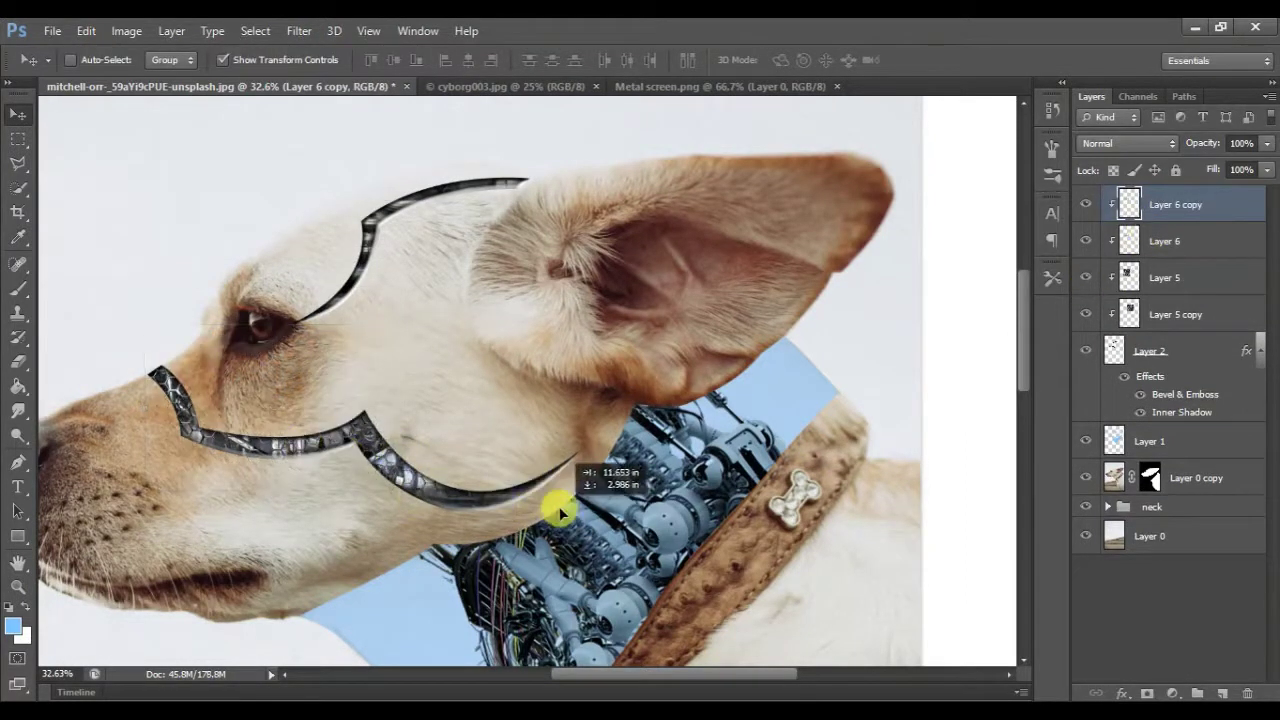
pyautogui.click(1174, 566)
pyautogui.moveTo(1160, 222); pyautogui.dragTo(1160, 234)
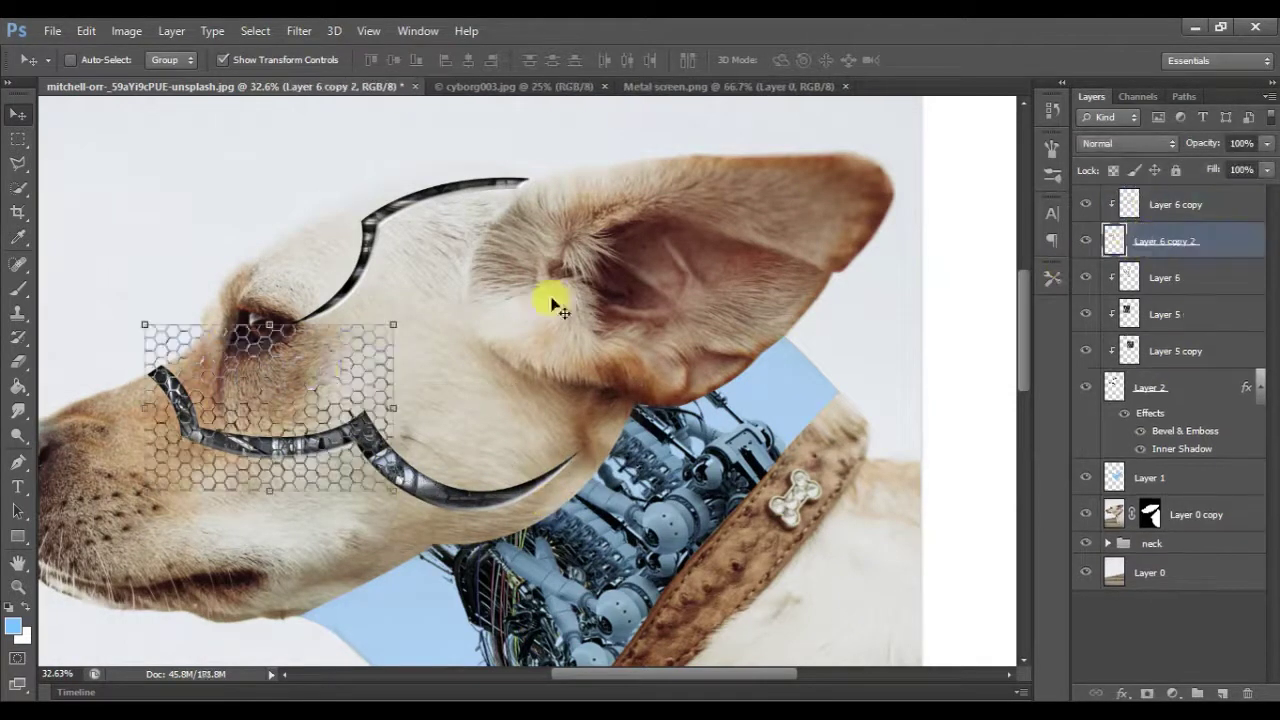
pyautogui.keyDown('alt'); pyautogui.click(1215, 253); pyautogui.keyUp('alt')
pyautogui.moveTo(335, 404); pyautogui.dragTo(491, 217)
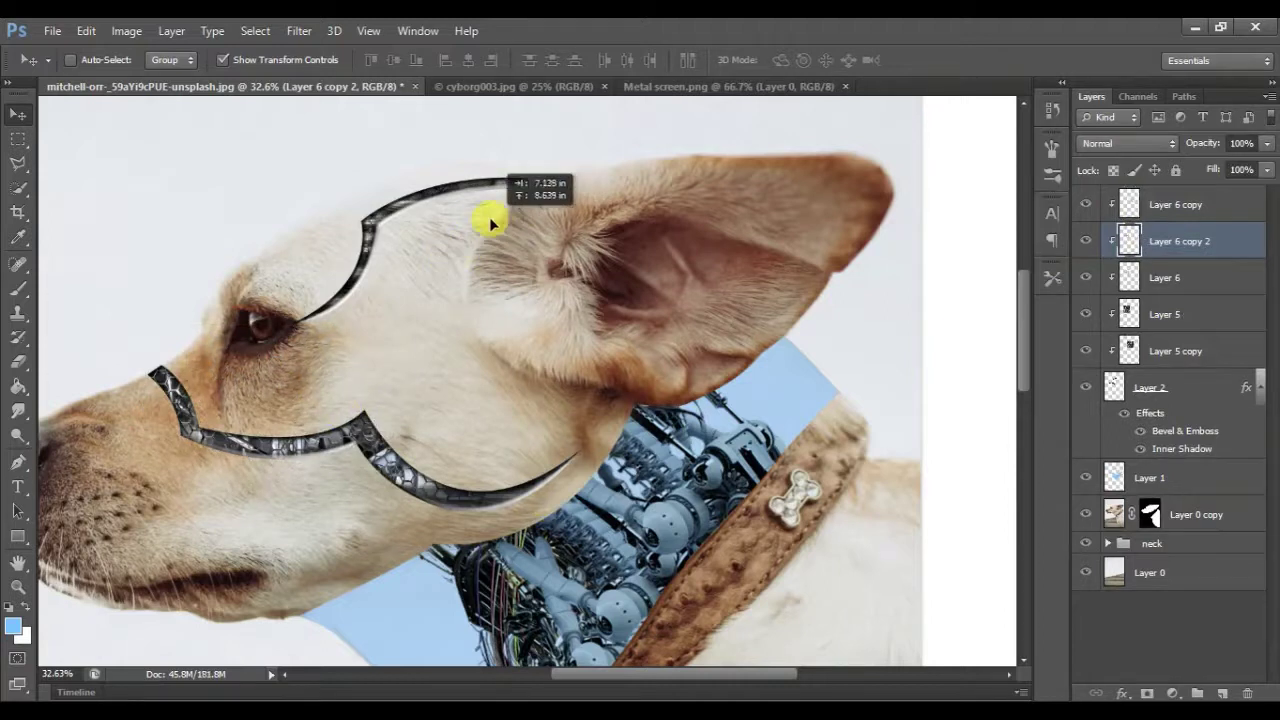
pyautogui.scroll(3, 400, 391)
pyautogui.scroll(-3, 400, 395)
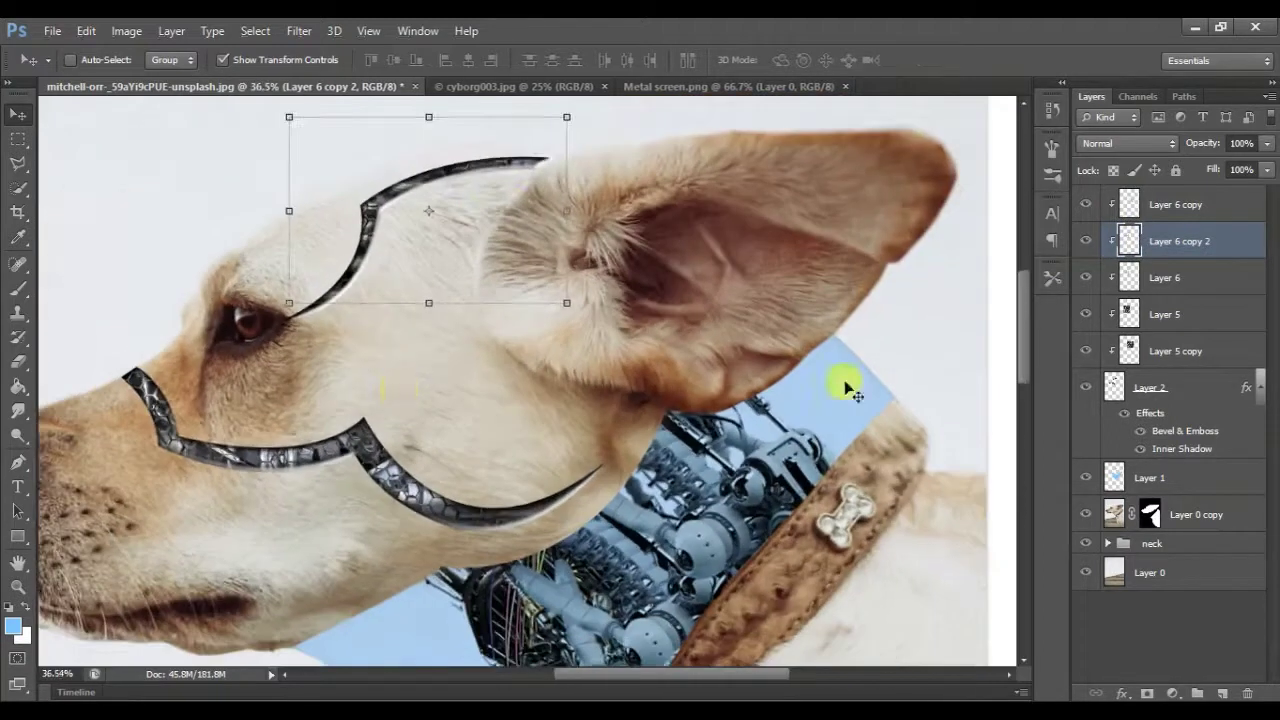
# Step: Merge the two machinery layers and darken the metal with a Brightness/Contrast of -81
pyautogui.click(1145, 324)
pyautogui.hotkey('ctrl', 'e')
pyautogui.click(1172, 692)
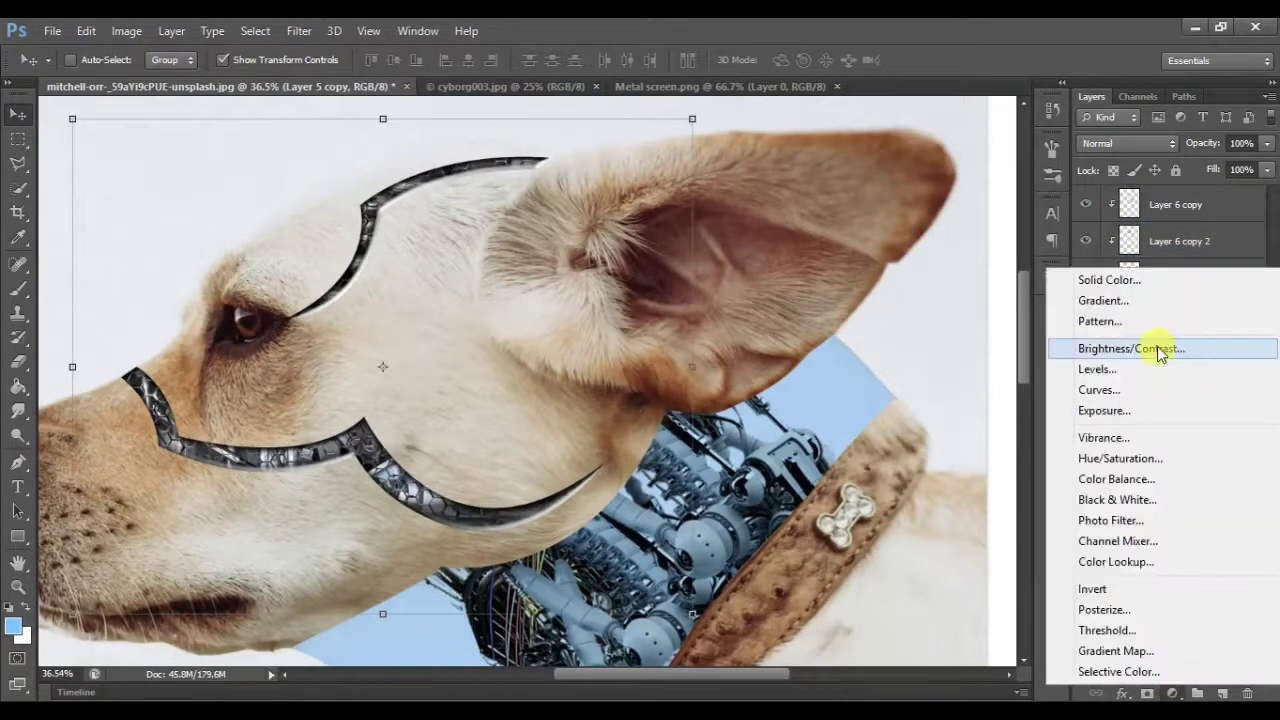
pyautogui.click(1157, 349)
pyautogui.moveTo(714, 266); pyautogui.dragTo(623, 286)
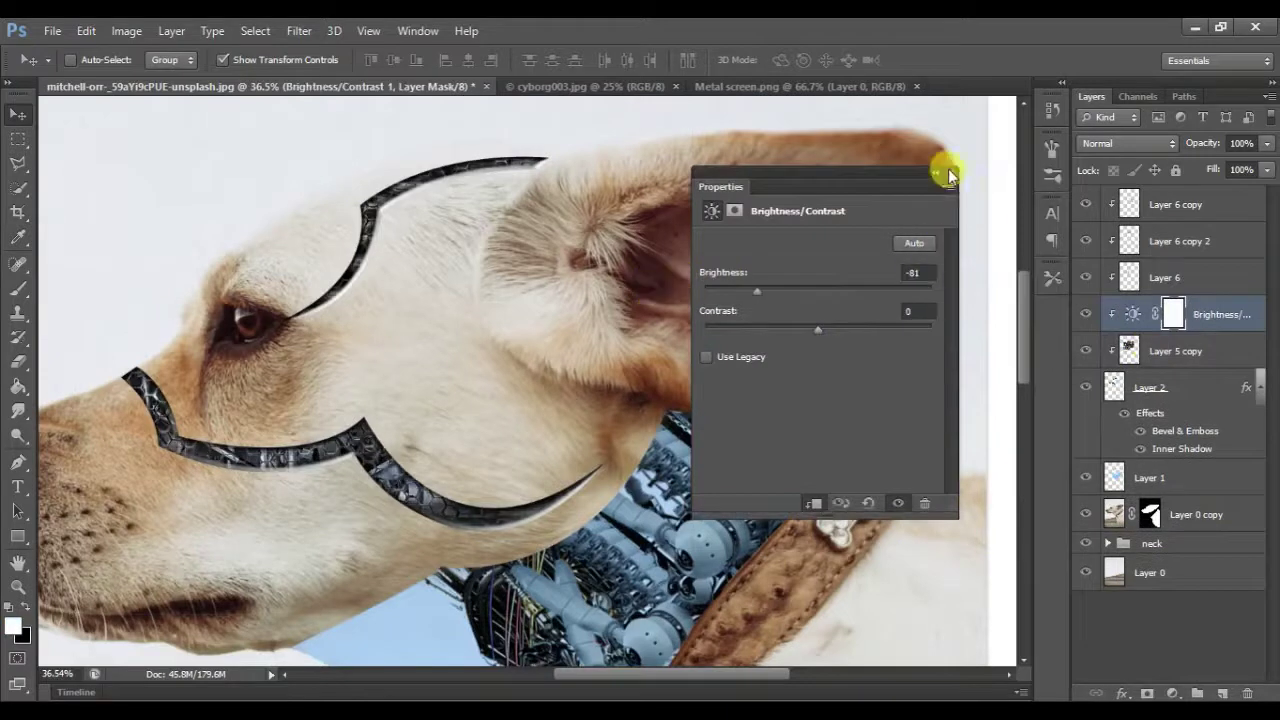
pyautogui.click(948, 175)
pyautogui.hscroll(-3, 814, 314)
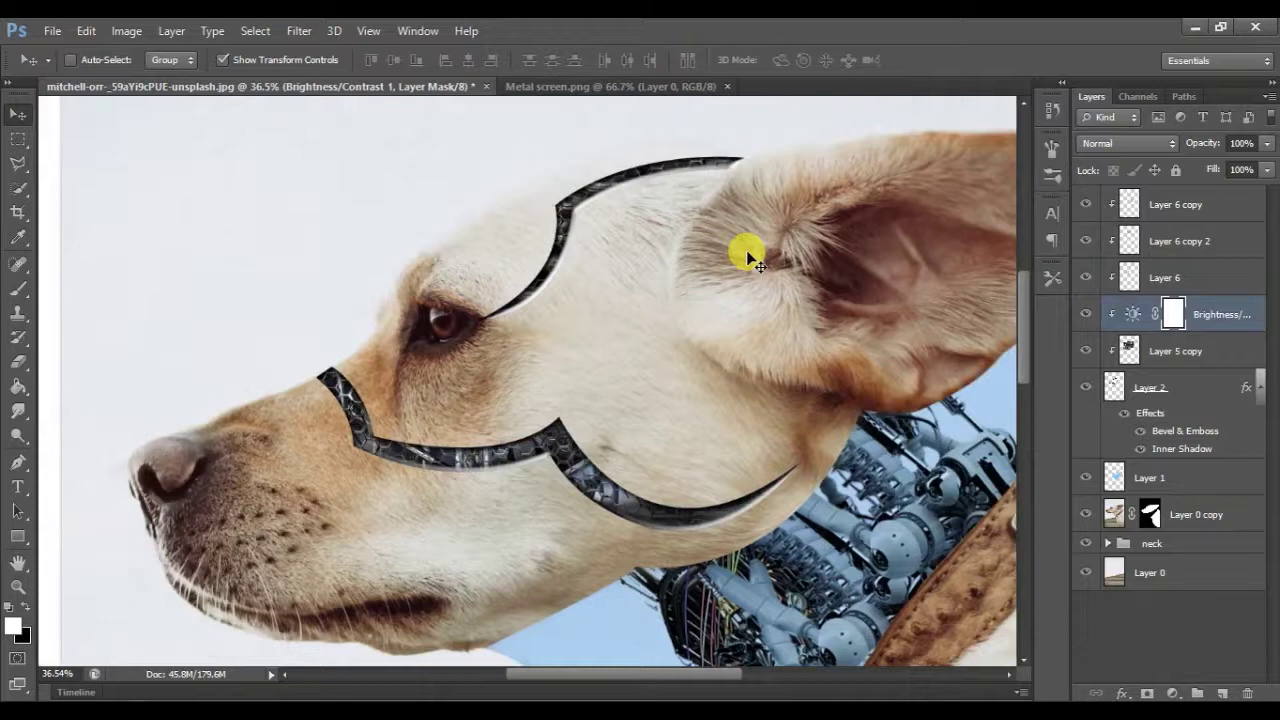
pyautogui.hotkey('ctrl', 'o')
pyautogui.click(803, 425)
# Step: Select the braço robotic arm image in the material folder
pyautogui.click(1005, 460)
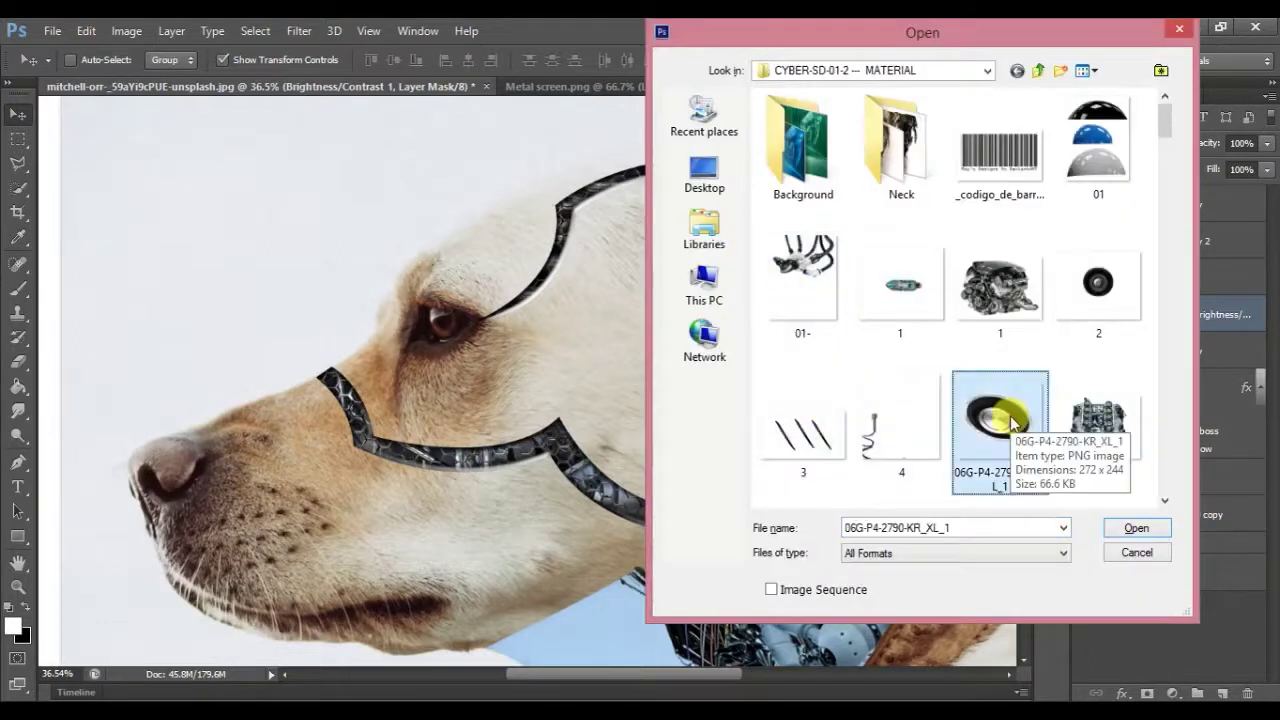
pyautogui.scroll(-5, 990, 420)
pyautogui.click(897, 345)
pyautogui.click(1097, 140)
pyautogui.scroll(-2, 1043, 343)
pyautogui.click(1000, 215)
pyautogui.scroll(-5, 970, 405)
pyautogui.scroll(-3, 970, 403)
pyautogui.scroll(-5, 995, 330)
pyautogui.scroll(-2, 985, 260)
pyautogui.scroll(-5, 950, 290)
pyautogui.scroll(-3, 990, 410)
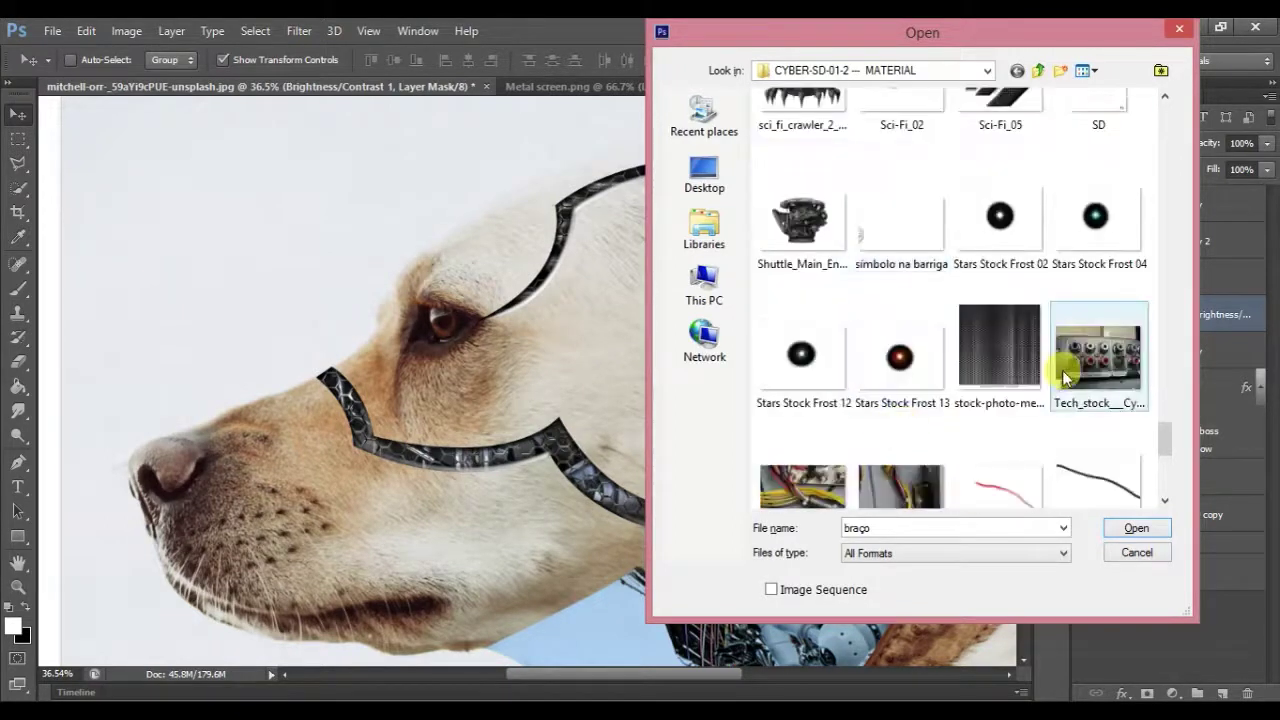
pyautogui.scroll(-4, 950, 380)
# Step: Open braço and Wires-2.png together, discarding the mismatched colour profiles
pyautogui.keyDown('ctrl'); pyautogui.click(1093, 340); pyautogui.keyUp('ctrl')
pyautogui.click(1145, 527)
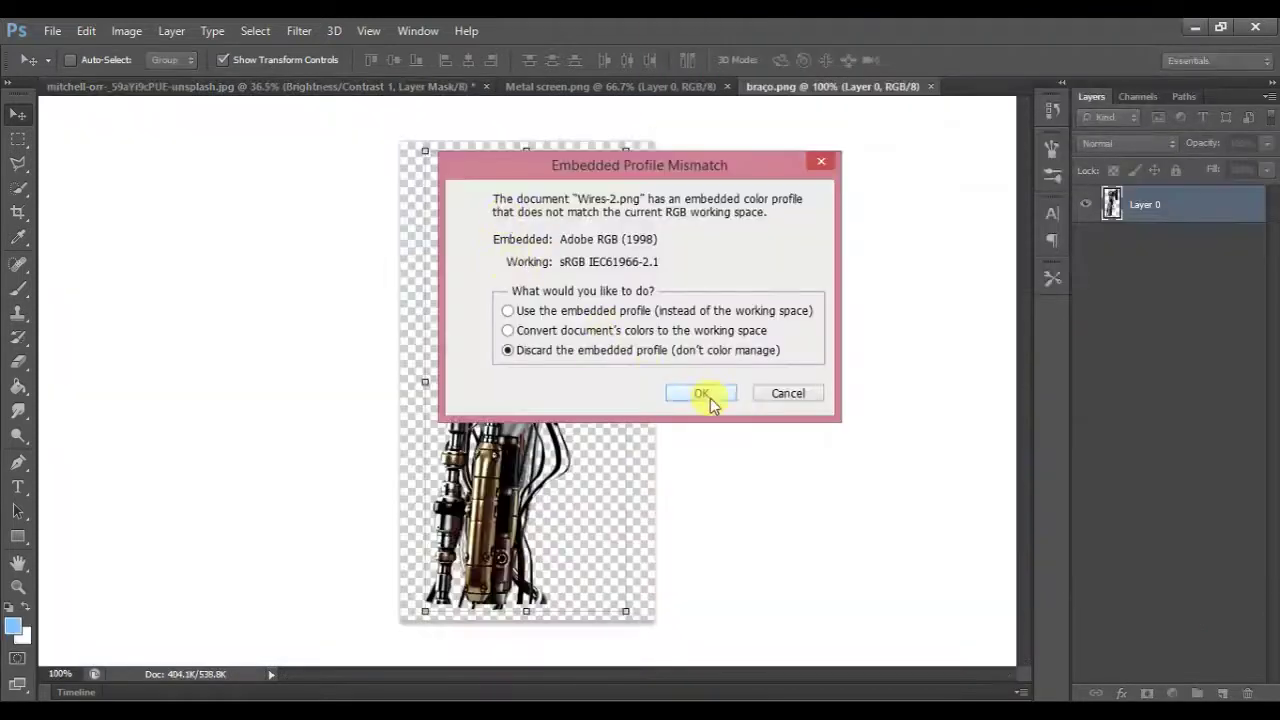
pyautogui.click(709, 396)
pyautogui.click(224, 86)
# Step: Bring the braço arm into the dog file and clip a copy inside the muzzle's metal strip
pyautogui.click(700, 86)
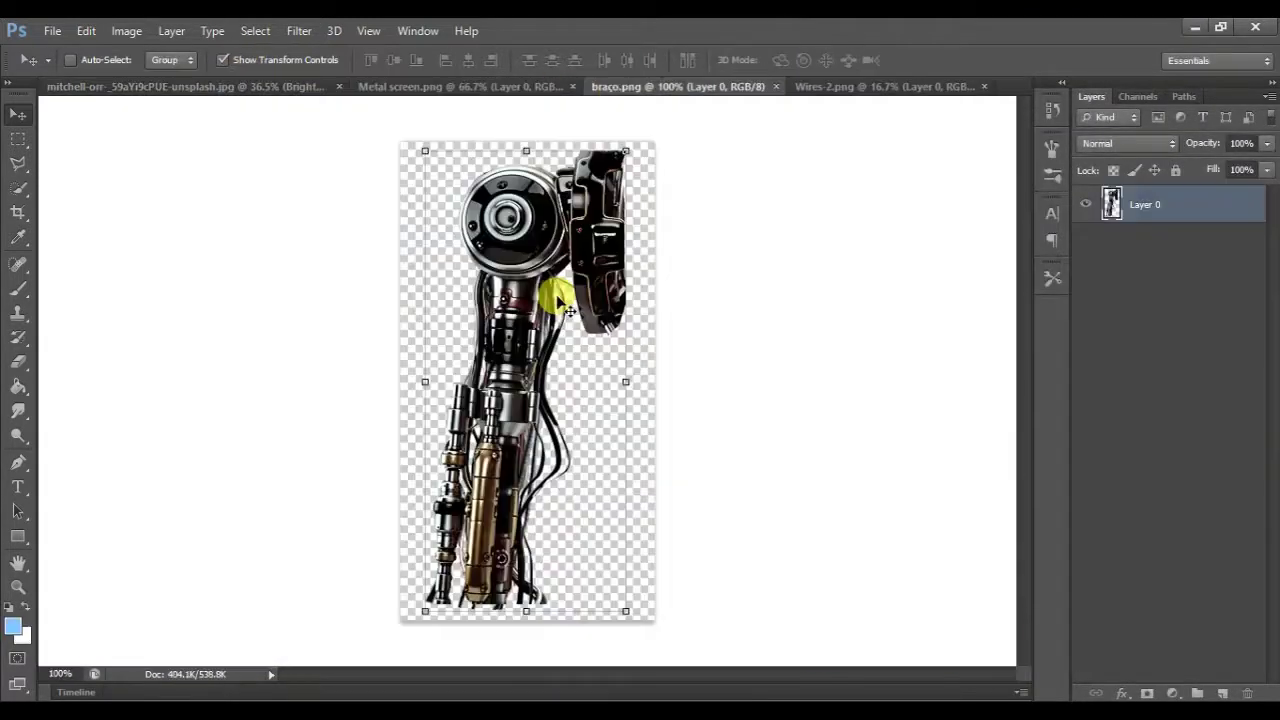
pyautogui.moveTo(551, 286); pyautogui.dragTo(530, 275)
pyautogui.moveTo(485, 312); pyautogui.dragTo(510, 465)
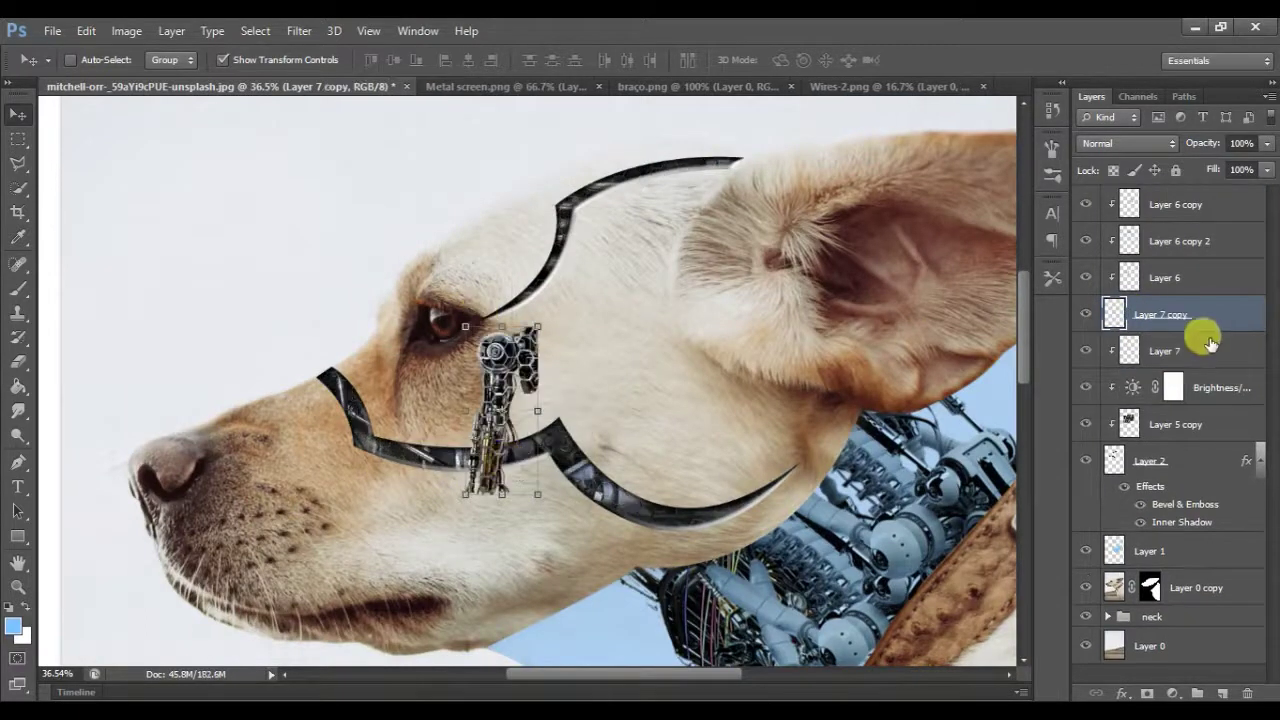
pyautogui.keyDown('alt'); pyautogui.click(1210, 343); pyautogui.keyUp('alt')
pyautogui.moveTo(499, 472); pyautogui.dragTo(616, 525)
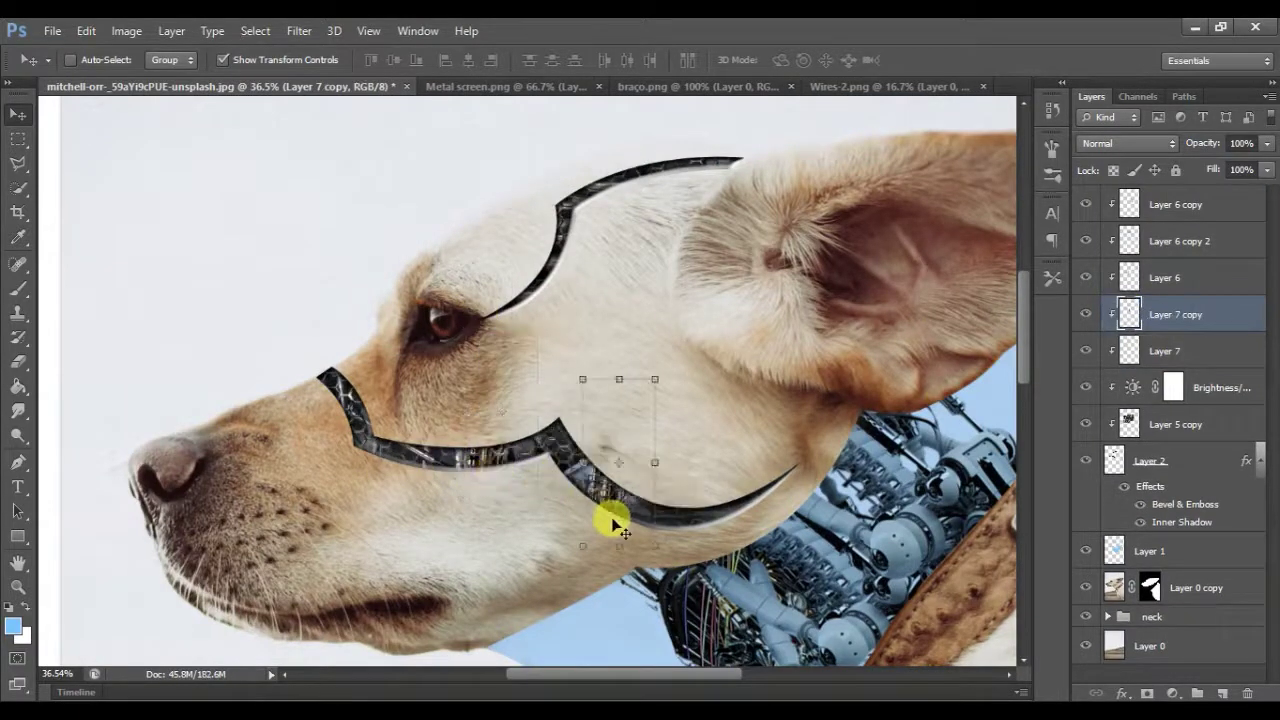
# Step: Add another clipped arm copy and reposition it within the strip
pyautogui.hotkey('ctrl', 'j')
pyautogui.keyDown('alt'); pyautogui.click(1155, 322); pyautogui.keyUp('alt')
pyautogui.moveTo(606, 491)
pyautogui.mouseDown()
pyautogui.moveTo(548, 545)
pyautogui.moveTo(351, 499)
pyautogui.mouseUp()
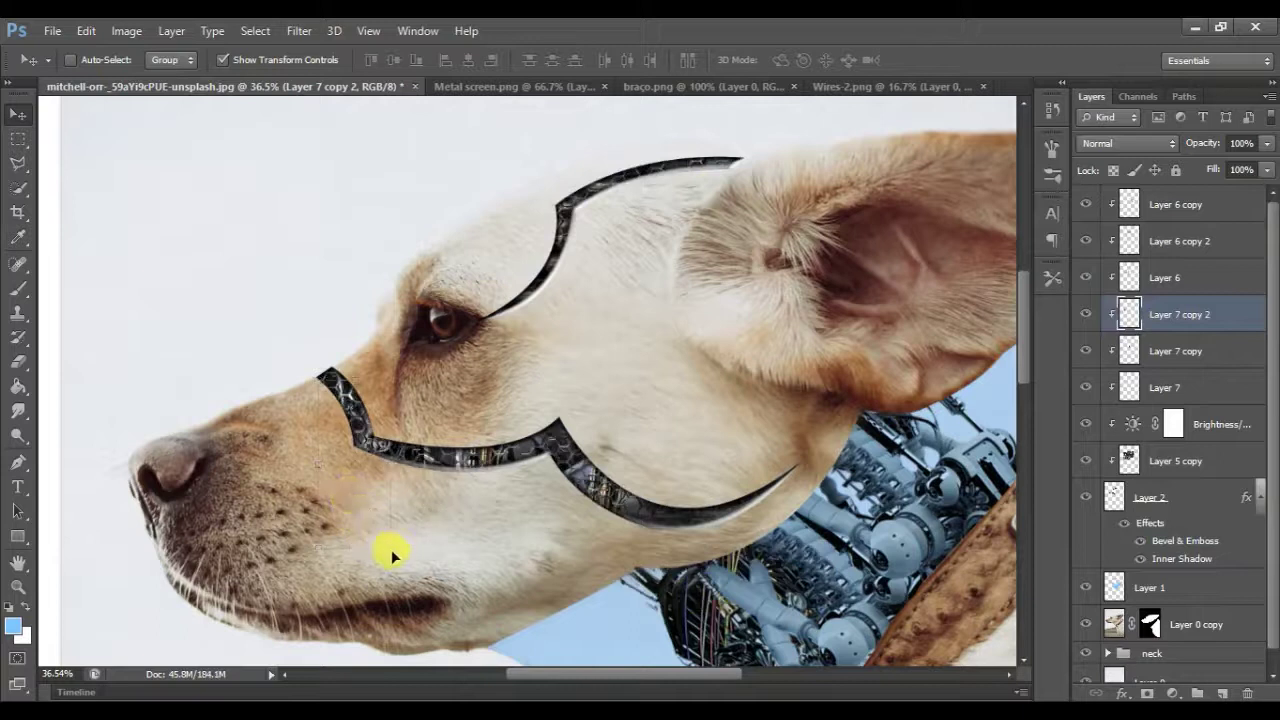
pyautogui.click(858, 87)
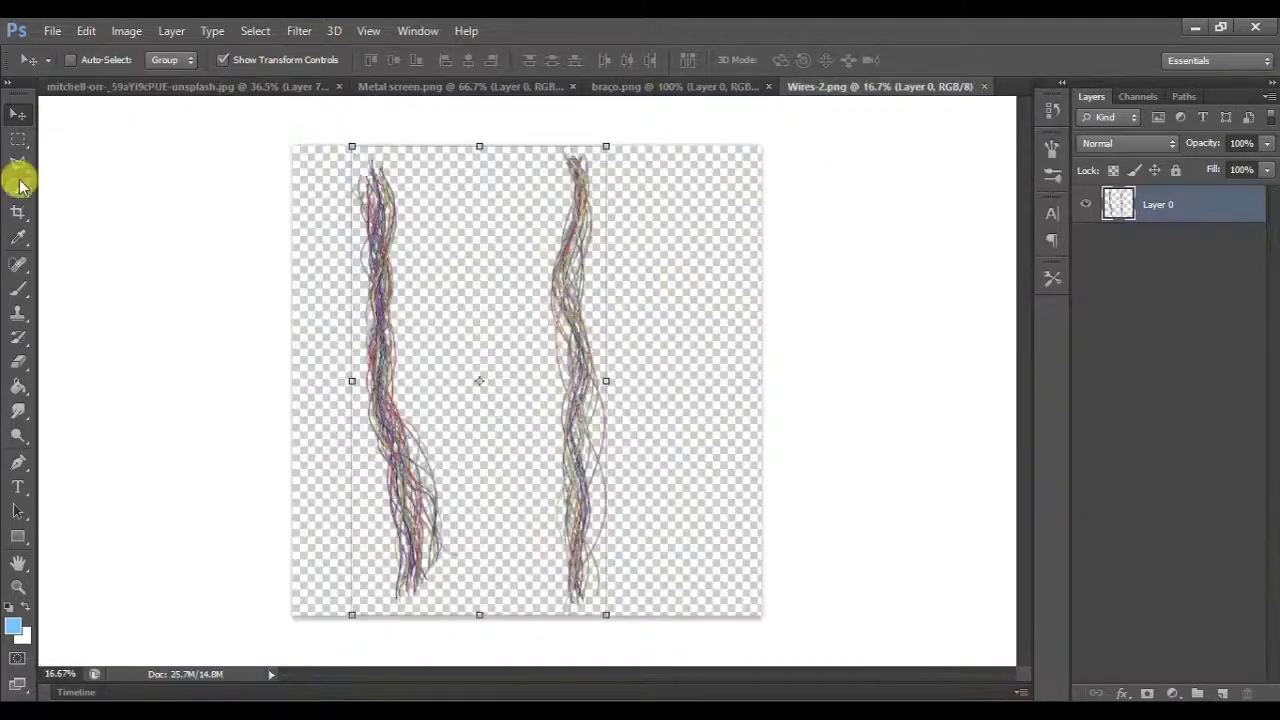
# Step: Select the right wire strand in Wires-2.png and drag it into the dog image
pyautogui.click(18, 139)
pyautogui.moveTo(523, 120); pyautogui.dragTo(698, 636)
pyautogui.press('v')
pyautogui.moveTo(583, 428)
pyautogui.mouseDown()
pyautogui.moveTo(290, 93)
pyautogui.moveTo(791, 517)
pyautogui.mouseUp()
# Step: Scale and rotate the wire strand so it runs across the dog's neck
pyautogui.moveTo(1153, 363); pyautogui.dragTo(1200, 640)
pyautogui.scroll(-5, 951, 517)
pyautogui.moveTo(866, 349); pyautogui.dragTo(675, 398)
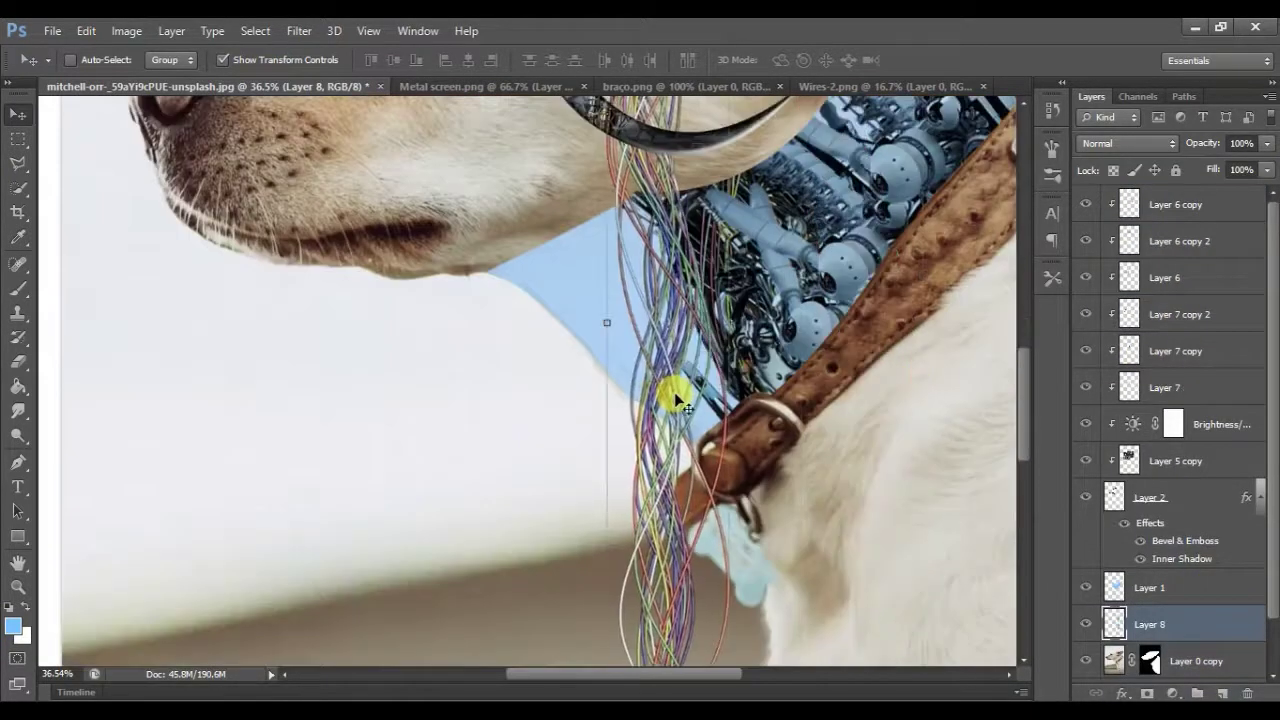
pyautogui.scroll(-3, 675, 398)
pyautogui.scroll(-2, 666, 386)
pyautogui.scroll(-1, 674, 391)
pyautogui.hotkey('ctrl', 't')
pyautogui.moveTo(702, 539)
pyautogui.mouseDown()
pyautogui.moveTo(808, 497)
pyautogui.moveTo(766, 371)
pyautogui.moveTo(757, 286)
pyautogui.mouseUp()
pyautogui.press('Return')
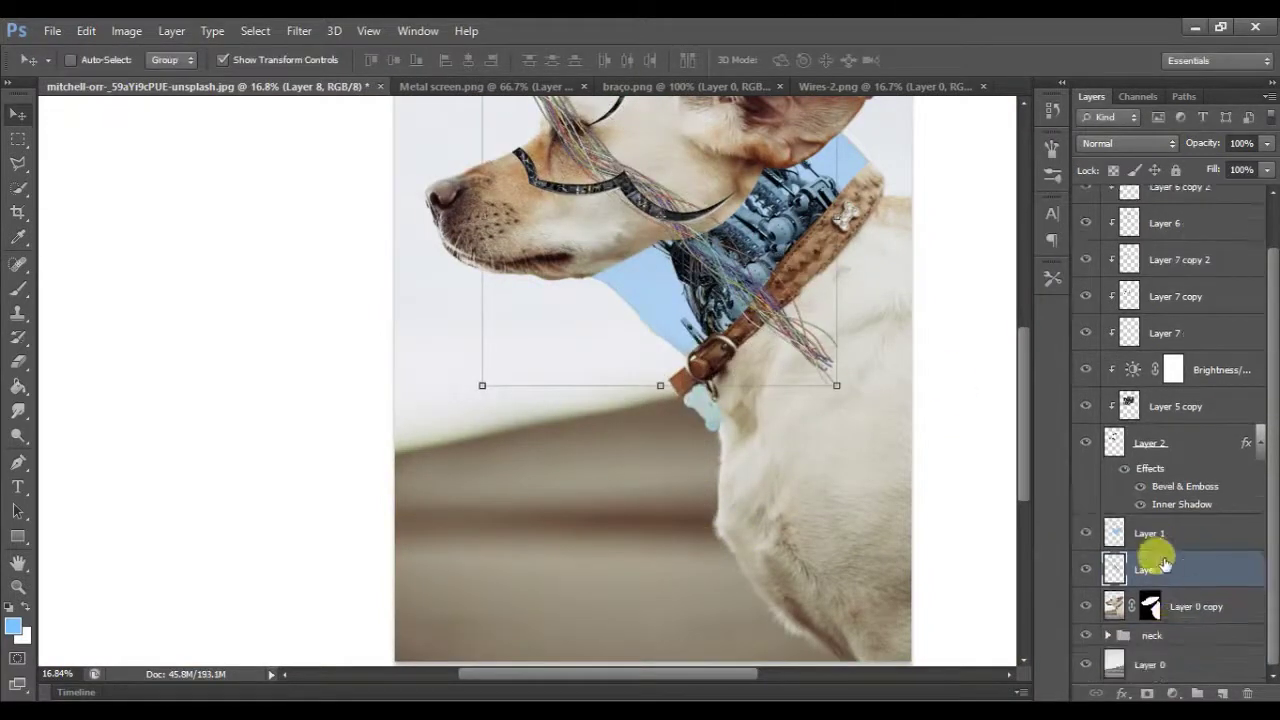
# Step: Move the wires layer below the neck layers, duplicate it and place the copy on the upper neck
pyautogui.moveTo(1180, 632); pyautogui.dragTo(1180, 598)
pyautogui.moveTo(757, 350); pyautogui.dragTo(731, 378)
pyautogui.moveTo(1194, 604); pyautogui.dragTo(1198, 645)
pyautogui.moveTo(749, 346)
pyautogui.keyDown('alt'); pyautogui.mouseDown()
pyautogui.moveTo(836, 192)
pyautogui.moveTo(745, 335)
pyautogui.mouseUp(); pyautogui.keyUp('alt')
pyautogui.moveTo(1150, 630); pyautogui.dragTo(1143, 590)
pyautogui.moveTo(756, 339); pyautogui.dragTo(889, 234)
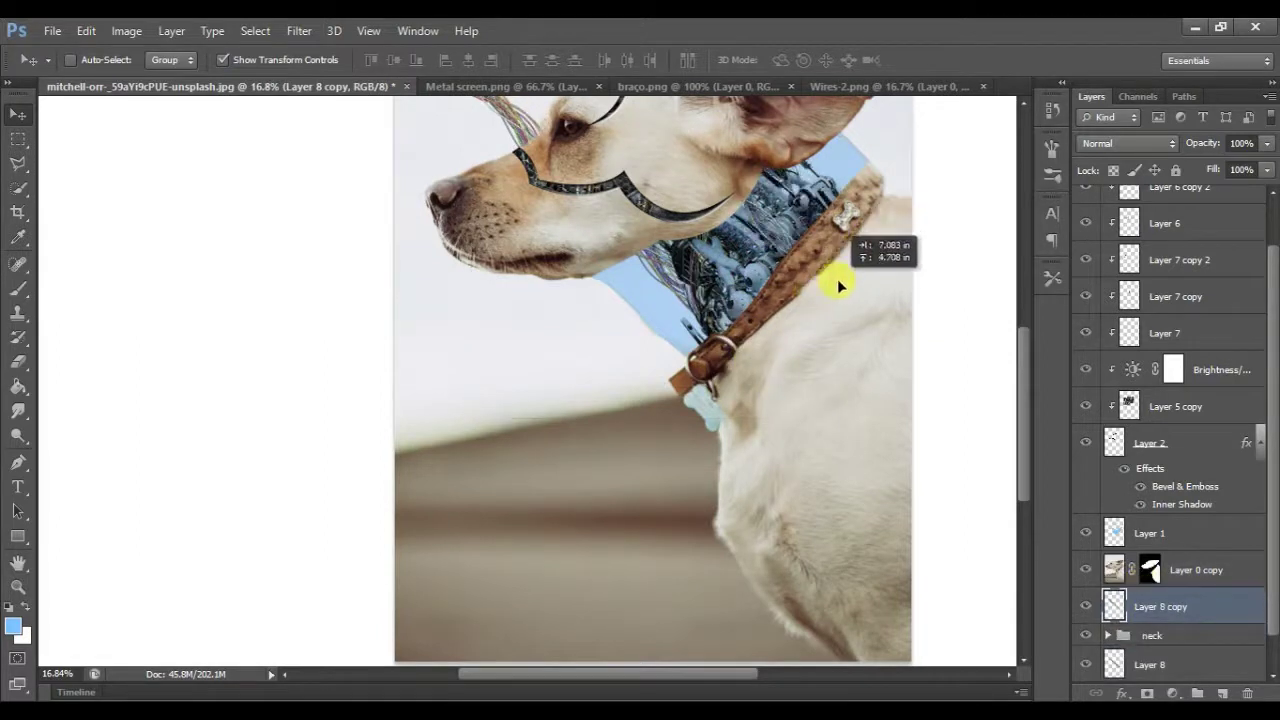
# Step: Erase the excess part of the left wire, then select Layer 8
pyautogui.scroll(-3, 328, 325)
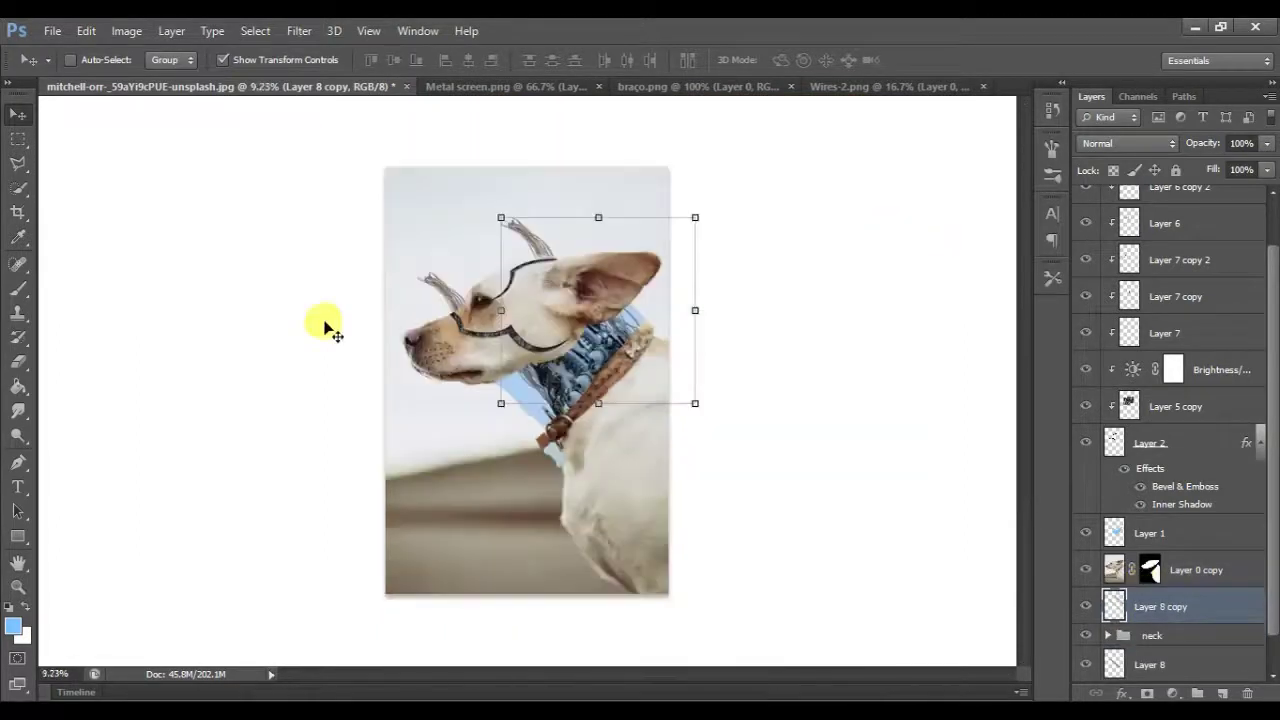
pyautogui.click(17, 362)
pyautogui.moveTo(455, 300); pyautogui.dragTo(434, 283)
pyautogui.keyDown('ctrl'); pyautogui.click(523, 484); pyautogui.keyUp('ctrl')
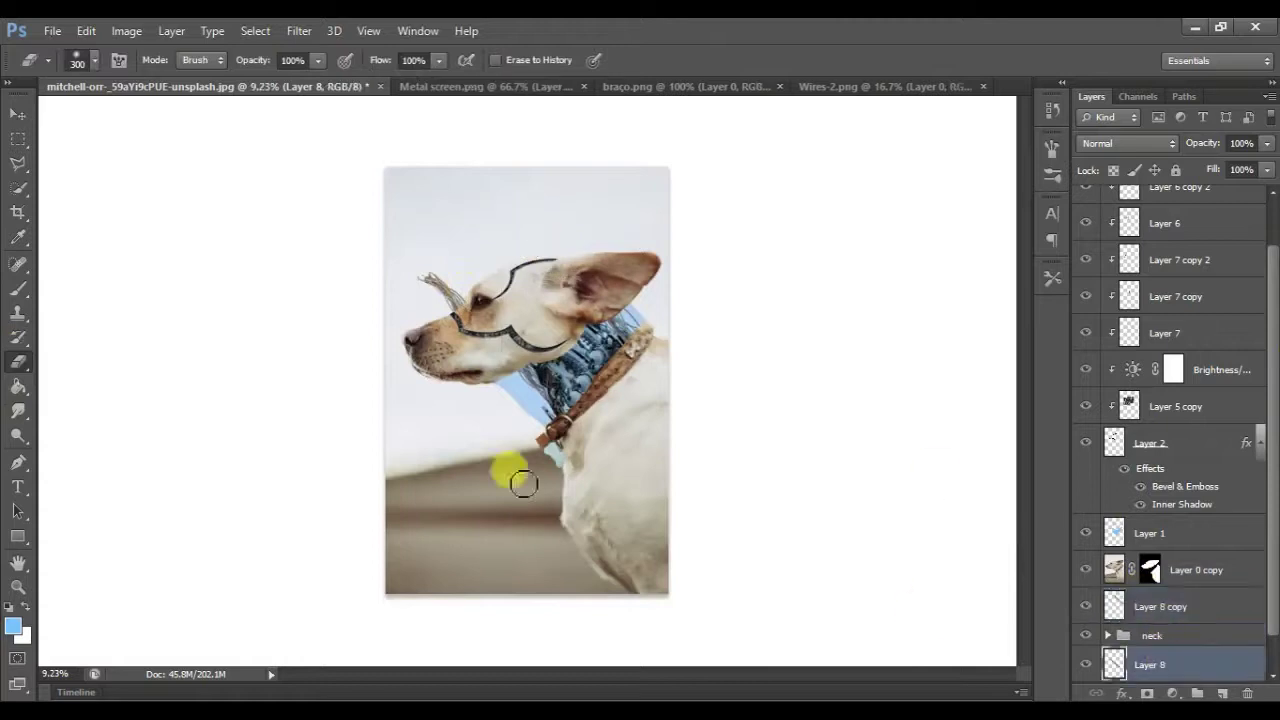
pyautogui.scroll(2, 437, 286)
pyautogui.scroll(2, 457, 294)
pyautogui.scroll(-1, 457, 294)
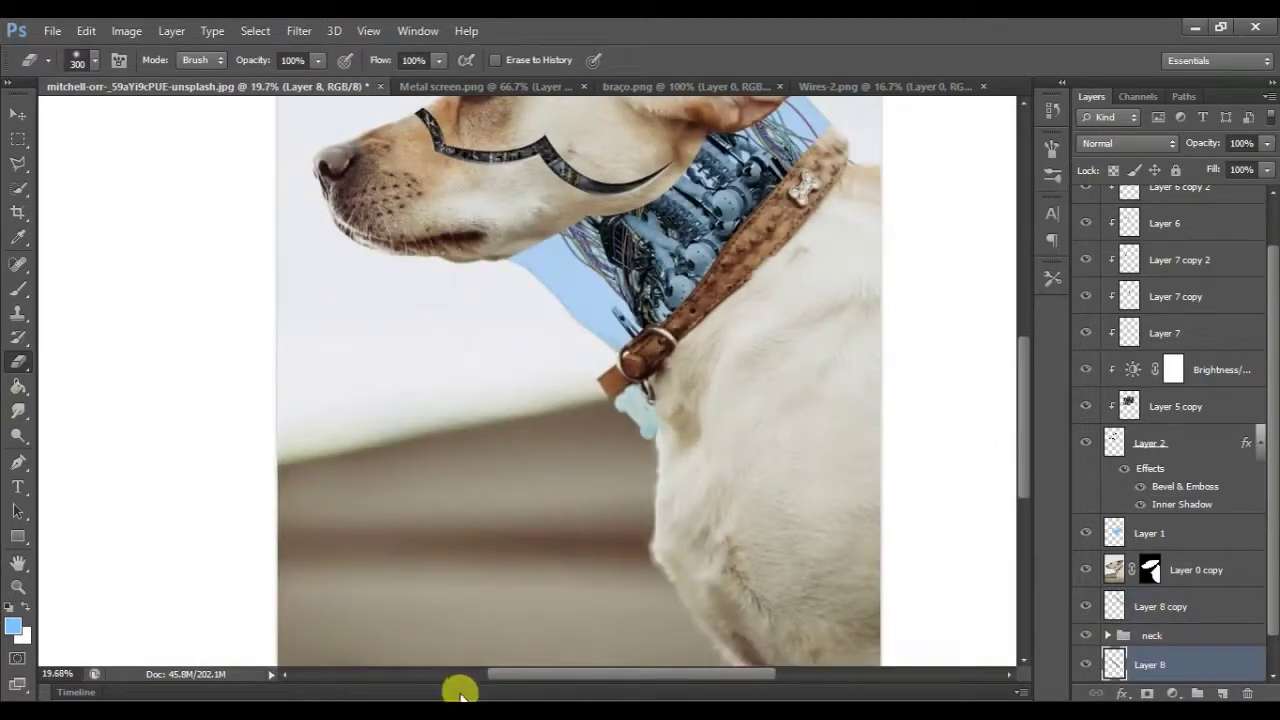
pyautogui.scroll(3, 570, 373)
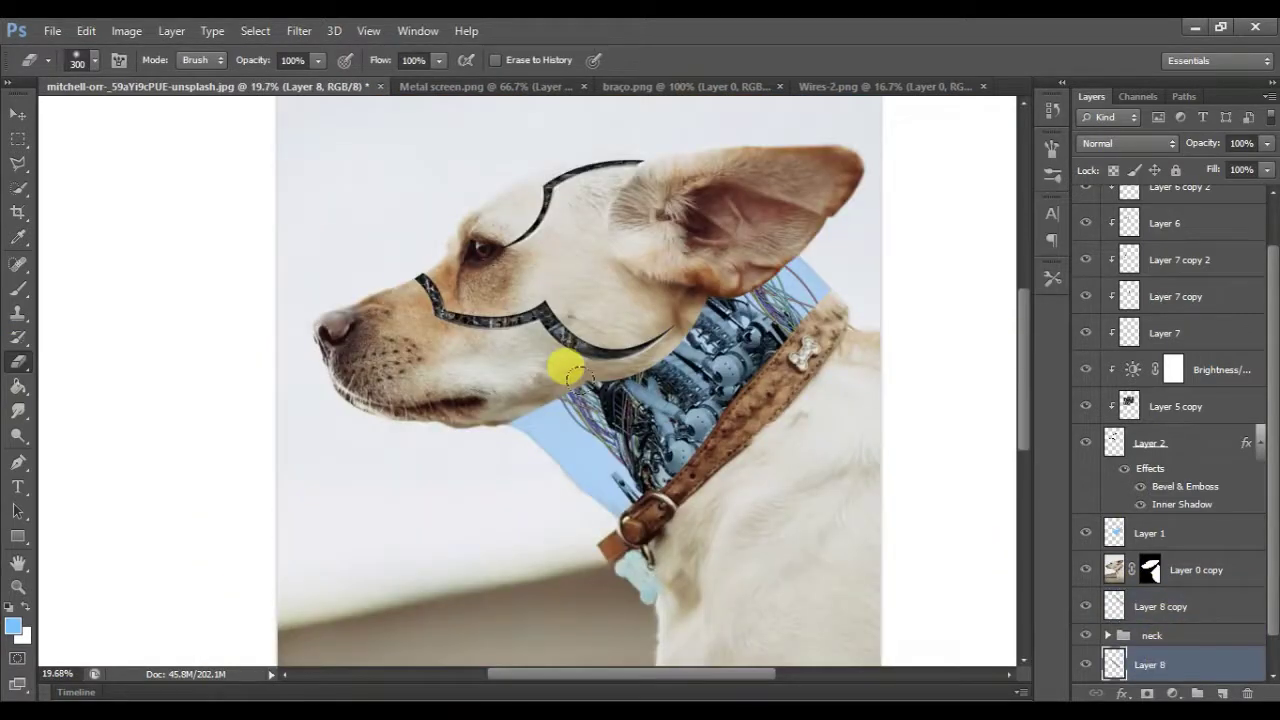
# Step: Close the braço.png and Wires-2.png images
pyautogui.click(770, 86)
pyautogui.click(779, 86)
pyautogui.click(811, 86)
pyautogui.click(836, 88)
# Step: Open the file 2.png
pyautogui.hotkey('ctrl', 'o')
pyautogui.click(1097, 287)
pyautogui.click(1152, 527)
# Step: Bring the round speaker bolt from 2.png into the dog image as Layer 9 at the top of the stack
pyautogui.press('v')
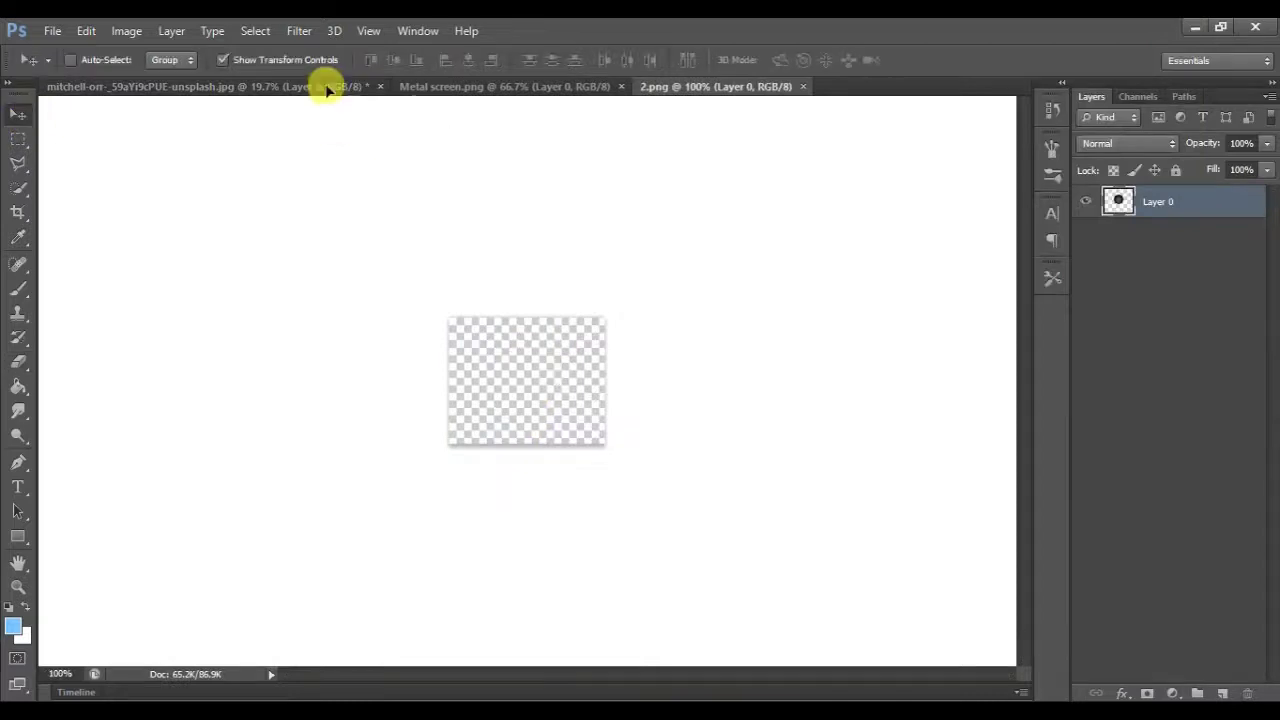
pyautogui.moveTo(541, 432); pyautogui.dragTo(566, 290)
pyautogui.scroll(3, 566, 290)
pyautogui.scroll(2, 566, 290)
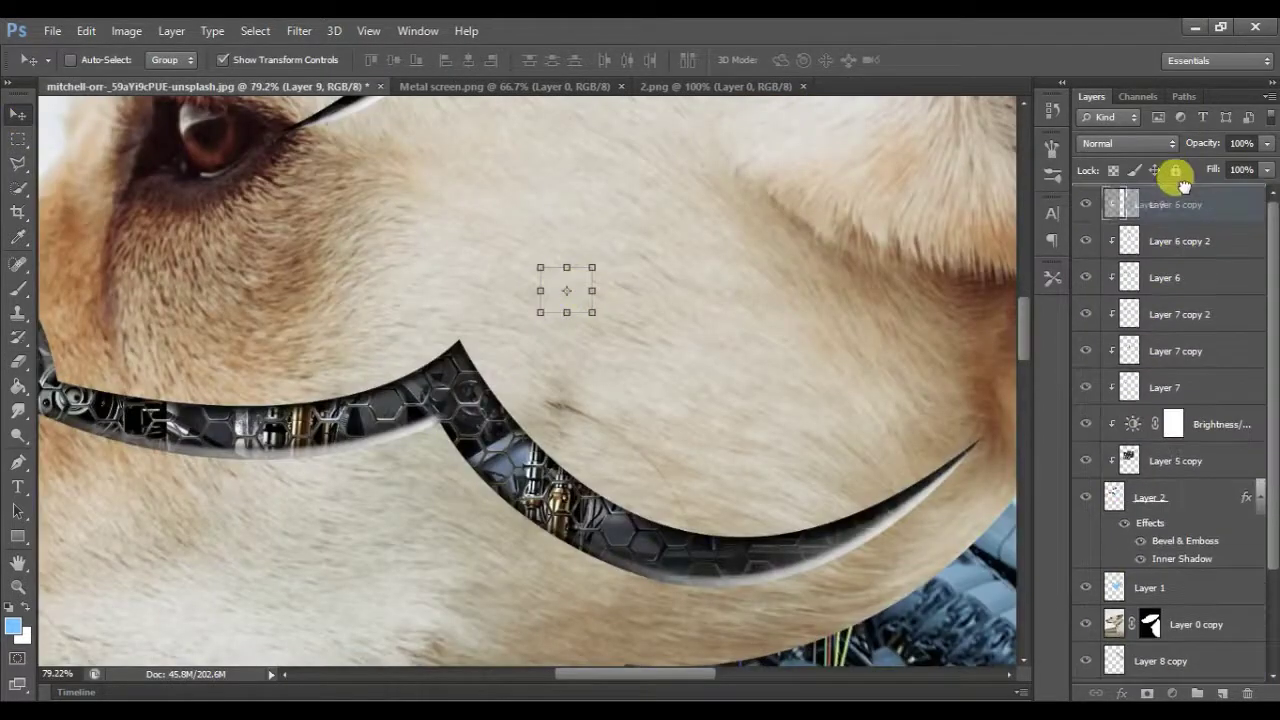
pyautogui.moveTo(1207, 670); pyautogui.dragTo(1171, 183)
# Step: Duplicate the bolt and place the second and third bolts along the face's panel lines
pyautogui.scroll(2, 600, 300)
pyautogui.scroll(-4, 590, 312)
pyautogui.moveTo(590, 313)
pyautogui.mouseDown()
pyautogui.moveTo(577, 377)
pyautogui.moveTo(632, 420)
pyautogui.mouseUp()
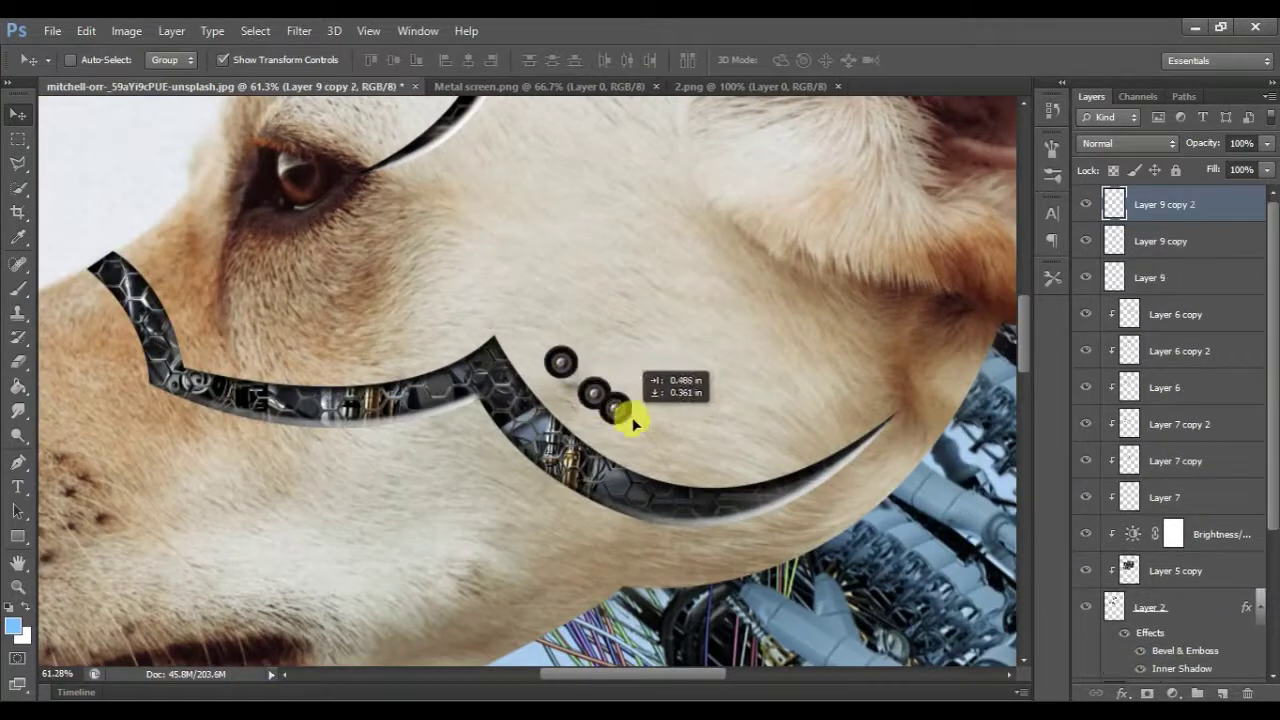
pyautogui.hotkey('ctrl', 'j')
pyautogui.scroll(-2, 645, 432)
pyautogui.scroll(2, 645, 432)
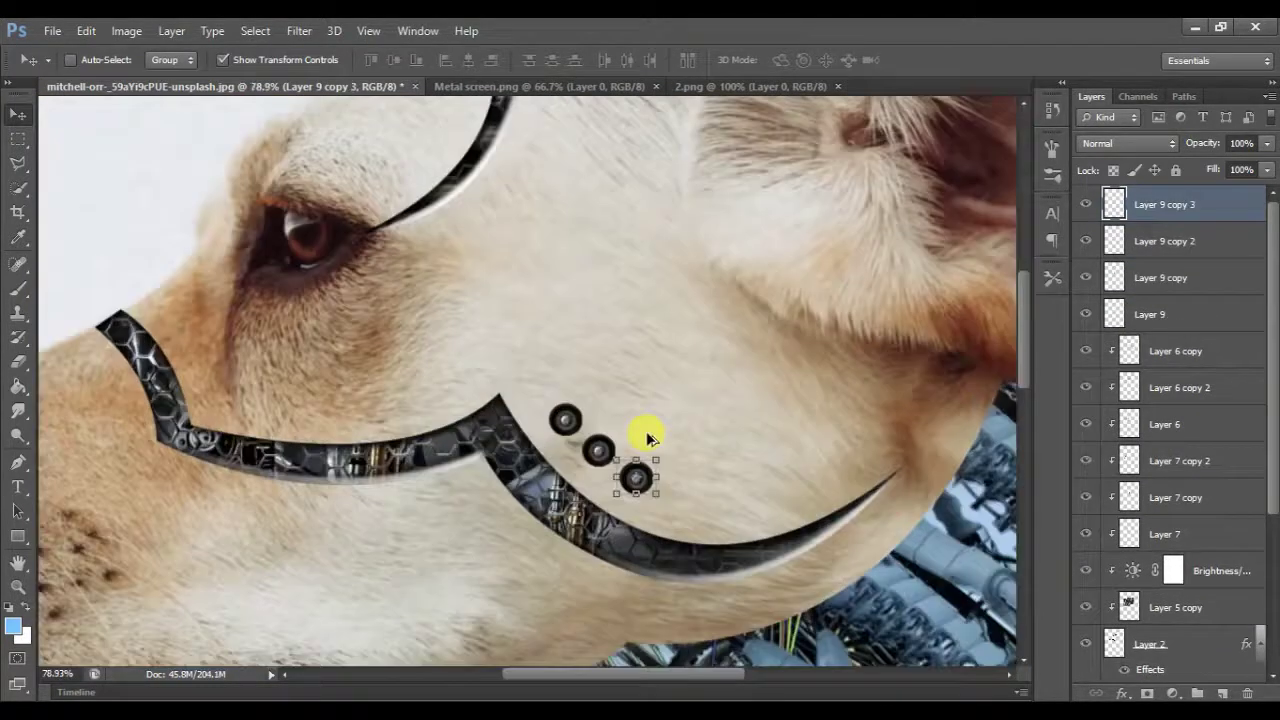
pyautogui.scroll(2, 645, 432)
pyautogui.moveTo(508, 143); pyautogui.dragTo(531, 292)
# Step: Position another bolt and make two more copies with Ctrl+J
pyautogui.scroll(-5, 531, 292)
pyautogui.moveTo(614, 457)
pyautogui.mouseDown()
pyautogui.moveTo(686, 471)
pyautogui.moveTo(307, 143)
pyautogui.moveTo(535, 127)
pyautogui.moveTo(528, 200)
pyautogui.moveTo(571, 190)
pyautogui.moveTo(585, 204)
pyautogui.mouseUp()
pyautogui.scroll(5, 686, 471)
pyautogui.hotkey('ctrl', 'j')
pyautogui.scroll(-3, 528, 200)
pyautogui.scroll(3, 527, 203)
pyautogui.hotkey('ctrl', 'j')
# Step: Stretch and rotate one bolt copy into an oval
pyautogui.hotkey('ctrl', 't')
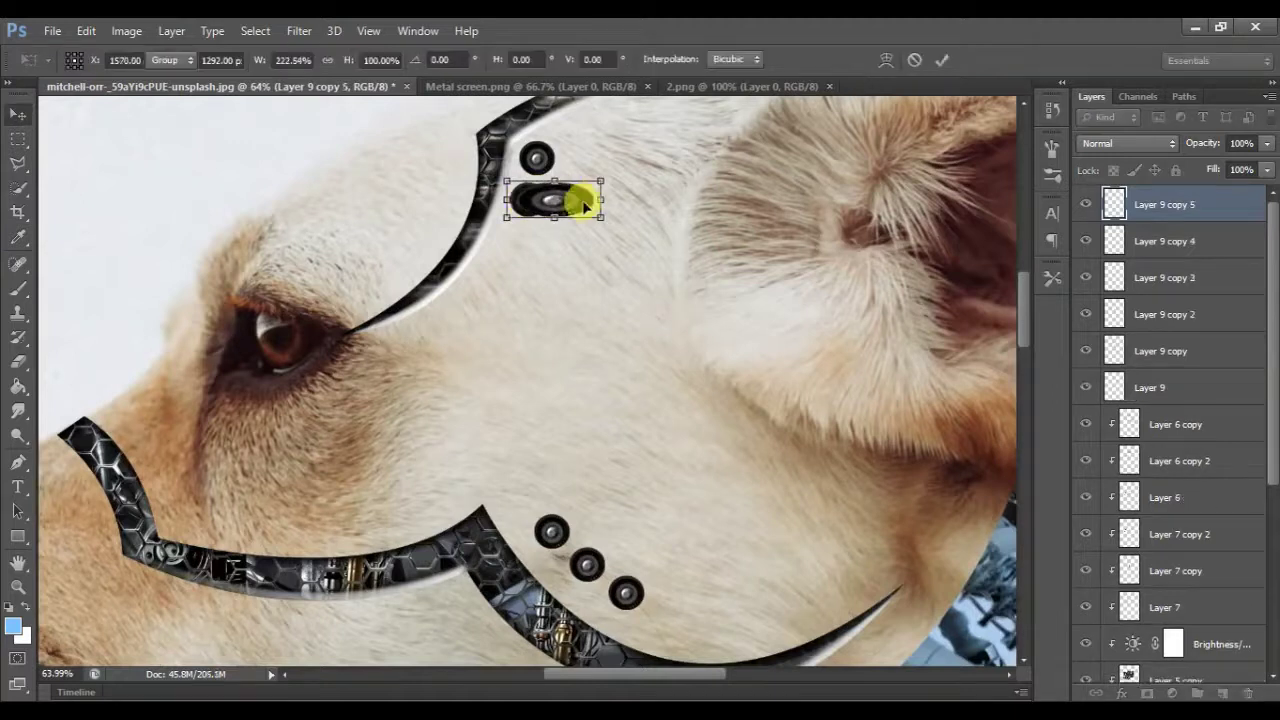
pyautogui.press('Return')
pyautogui.scroll(2, 583, 205)
pyautogui.moveTo(580, 372)
pyautogui.mouseDown()
pyautogui.moveTo(408, 323)
pyautogui.moveTo(400, 277)
pyautogui.moveTo(391, 379)
pyautogui.mouseUp()
pyautogui.hotkey('ctrl', 't')
pyautogui.press('Return')
# Step: Angle the oval bolt and nudge it upward above the eye
pyautogui.scroll(-2, 402, 297)
pyautogui.scroll(4, 402, 297)
pyautogui.hotkey('ctrl', 't')
pyautogui.moveTo(285, 275); pyautogui.dragTo(287, 297)
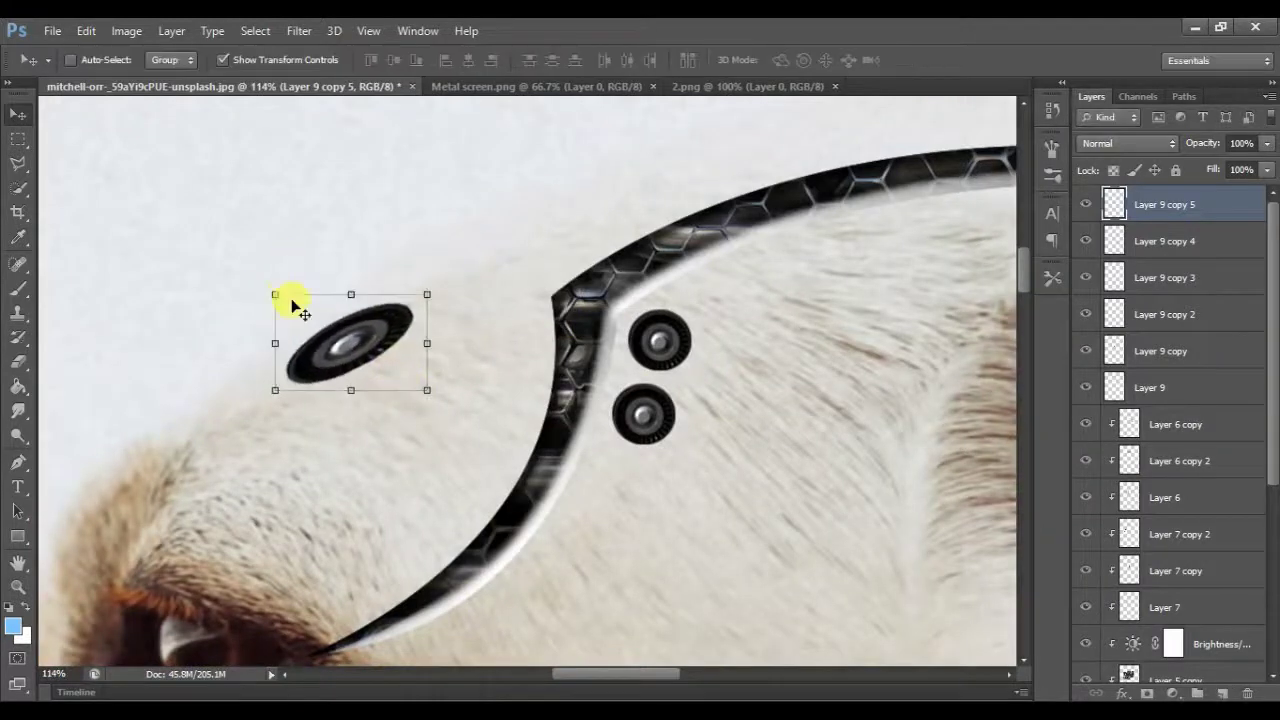
pyautogui.scroll(-3, 414, 337)
pyautogui.scroll(1, 420, 360)
pyautogui.moveTo(422, 376); pyautogui.dragTo(408, 348)
pyautogui.press('Return')
# Step: Select Layer 6 and bring up the Open dialog
pyautogui.click(1165, 497)
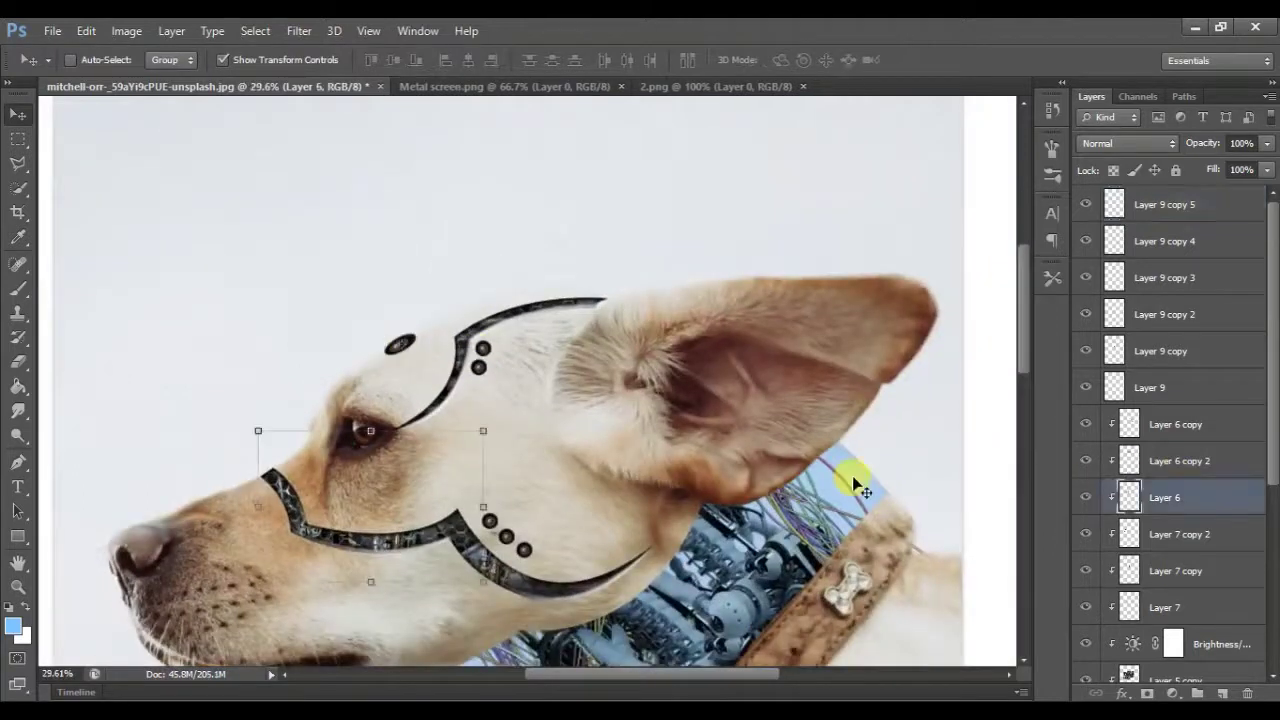
pyautogui.scroll(3, 634, 466)
pyautogui.scroll(-5, 634, 466)
pyautogui.scroll(3, 637, 470)
pyautogui.scroll(2, 634, 466)
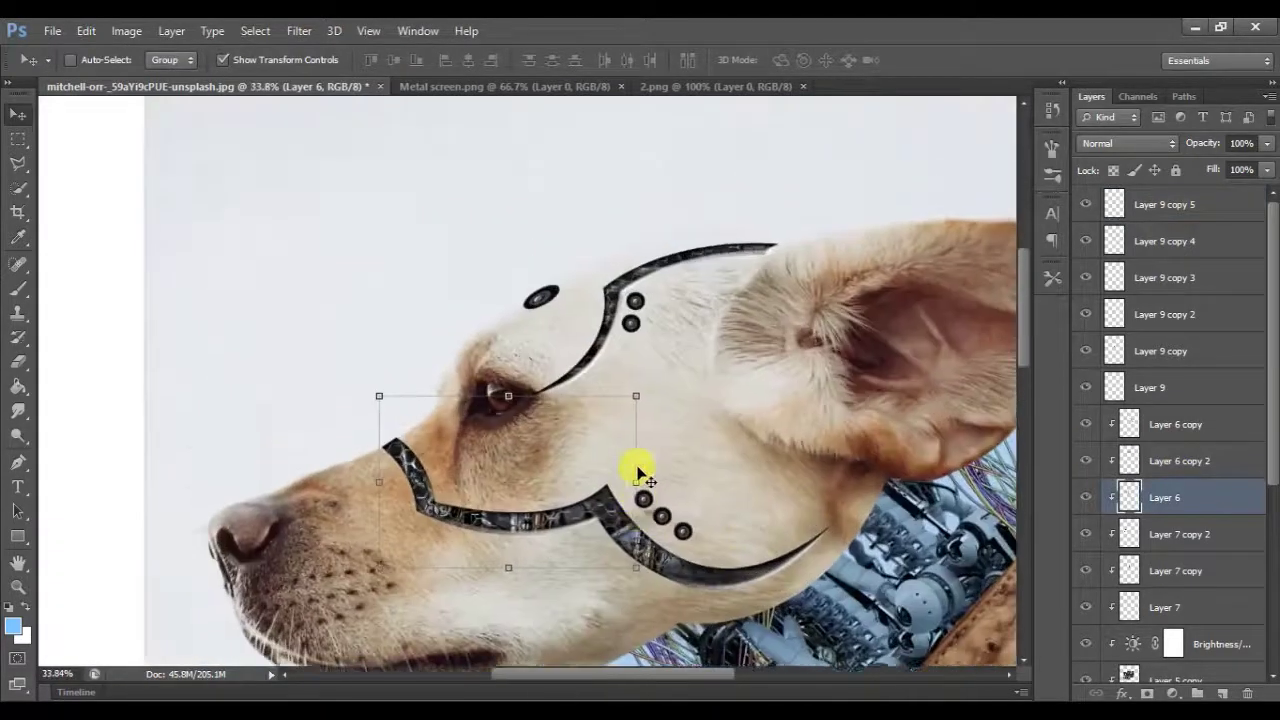
pyautogui.scroll(2, 540, 395)
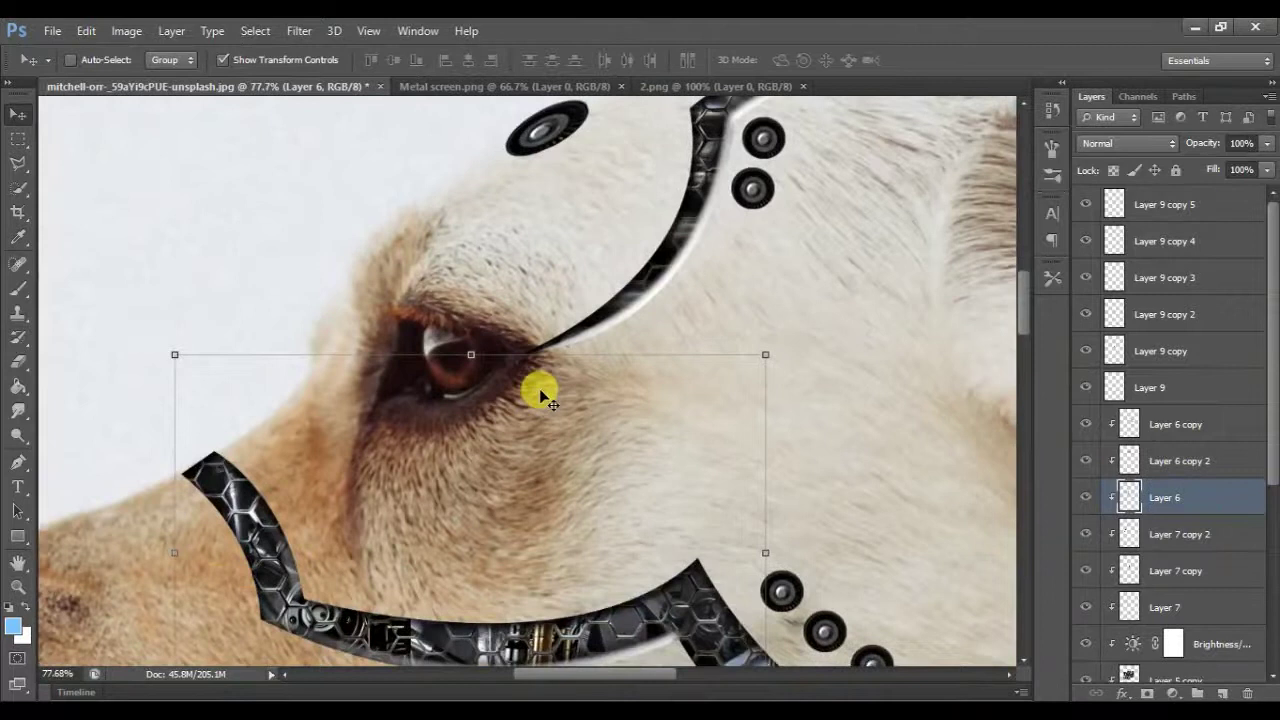
pyautogui.hotkey('ctrl', 'o')
# Step: Open the eye image file, dismissing the colour profile warning
pyautogui.click(1065, 250)
pyautogui.press('Down')
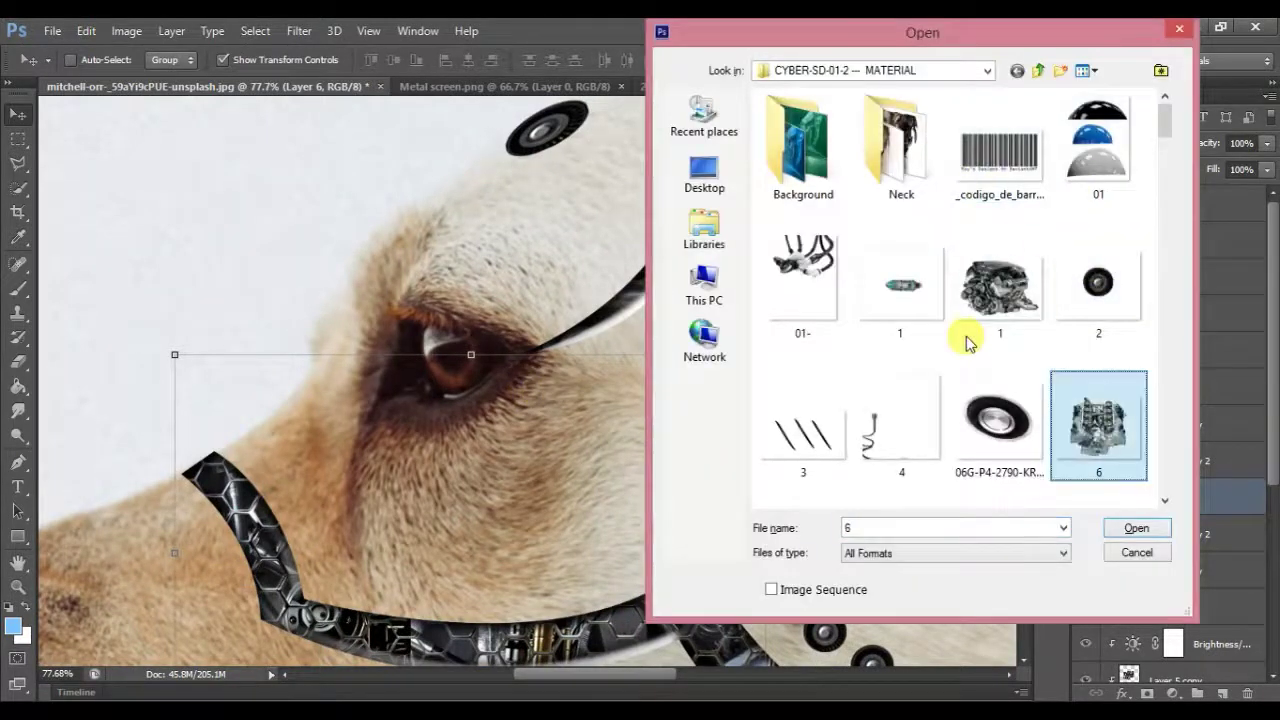
pyautogui.press('Down')
pyautogui.press('Down')
pyautogui.press('Down')
pyautogui.press('Down')
pyautogui.press('Down')
pyautogui.press('Down')
pyautogui.press('Up')
pyautogui.press('Up')
pyautogui.press('Up')
pyautogui.press('Down')
pyautogui.press('Down')
pyautogui.press('Down')
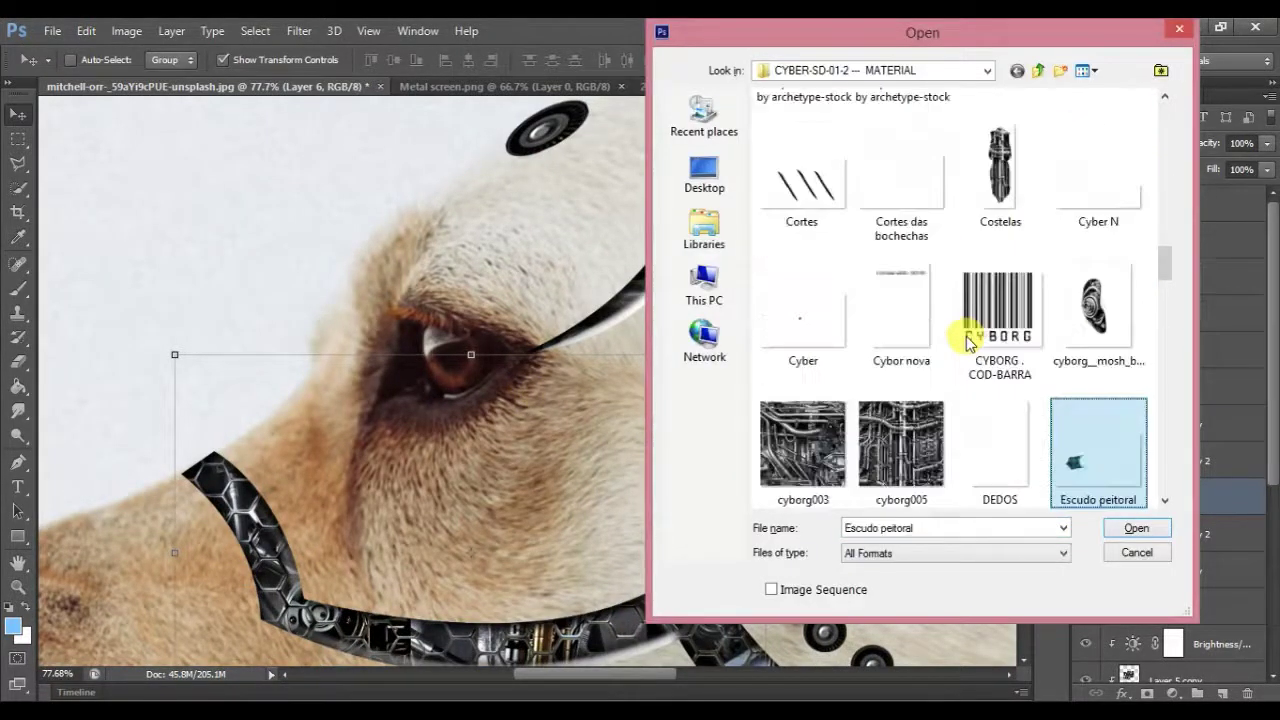
pyautogui.press('Down')
pyautogui.press('Down')
pyautogui.click(808, 300)
pyautogui.click(1136, 528)
pyautogui.click(694, 398)
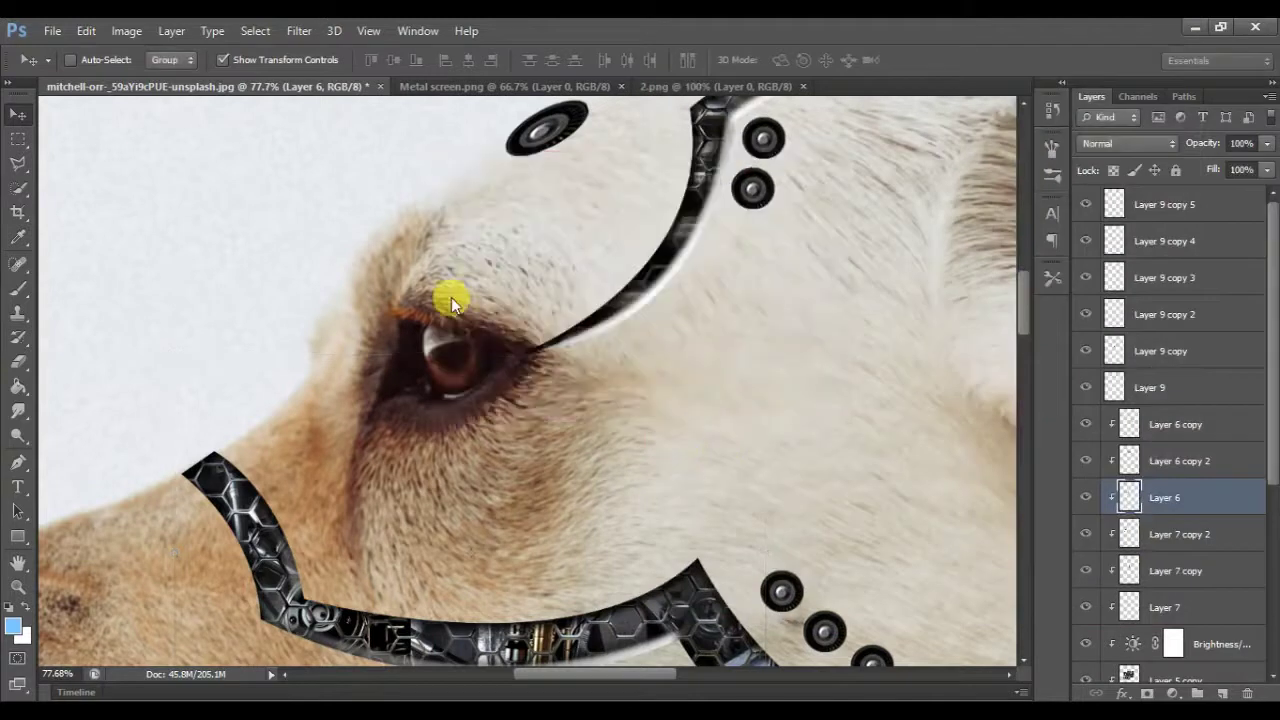
# Step: Bring the eye image in as Layer 10 at the top and scale it over the dog's eye
pyautogui.moveTo(451, 297); pyautogui.dragTo(445, 306)
pyautogui.moveTo(1130, 497)
pyautogui.mouseDown()
pyautogui.moveTo(1173, 178)
pyautogui.moveTo(1173, 195)
pyautogui.mouseUp()
pyautogui.hotkey('ctrl', 't')
pyautogui.moveTo(678, 467); pyautogui.dragTo(535, 331)
pyautogui.moveTo(1212, 170); pyautogui.dragTo(1160, 170)
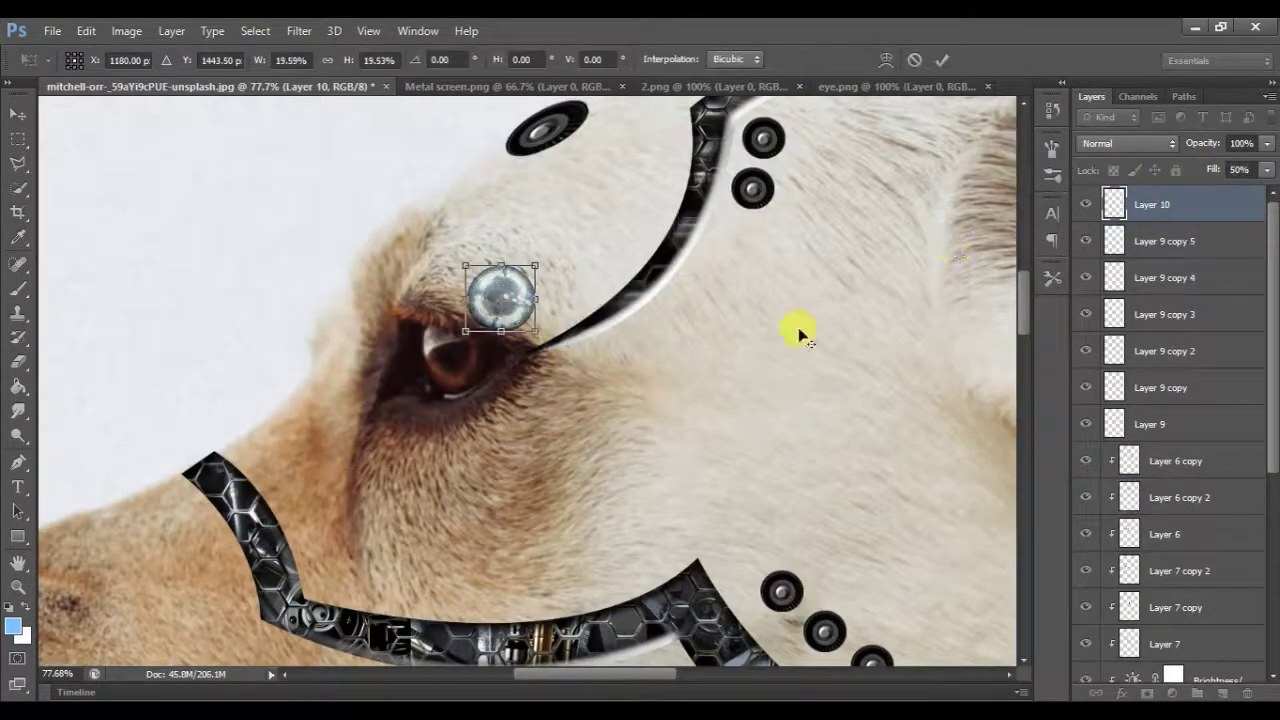
pyautogui.scroll(5, 660, 325)
pyautogui.moveTo(266, 283); pyautogui.dragTo(220, 395)
pyautogui.moveTo(300, 420)
pyautogui.mouseDown()
pyautogui.moveTo(309, 449)
pyautogui.moveTo(352, 470)
pyautogui.mouseUp()
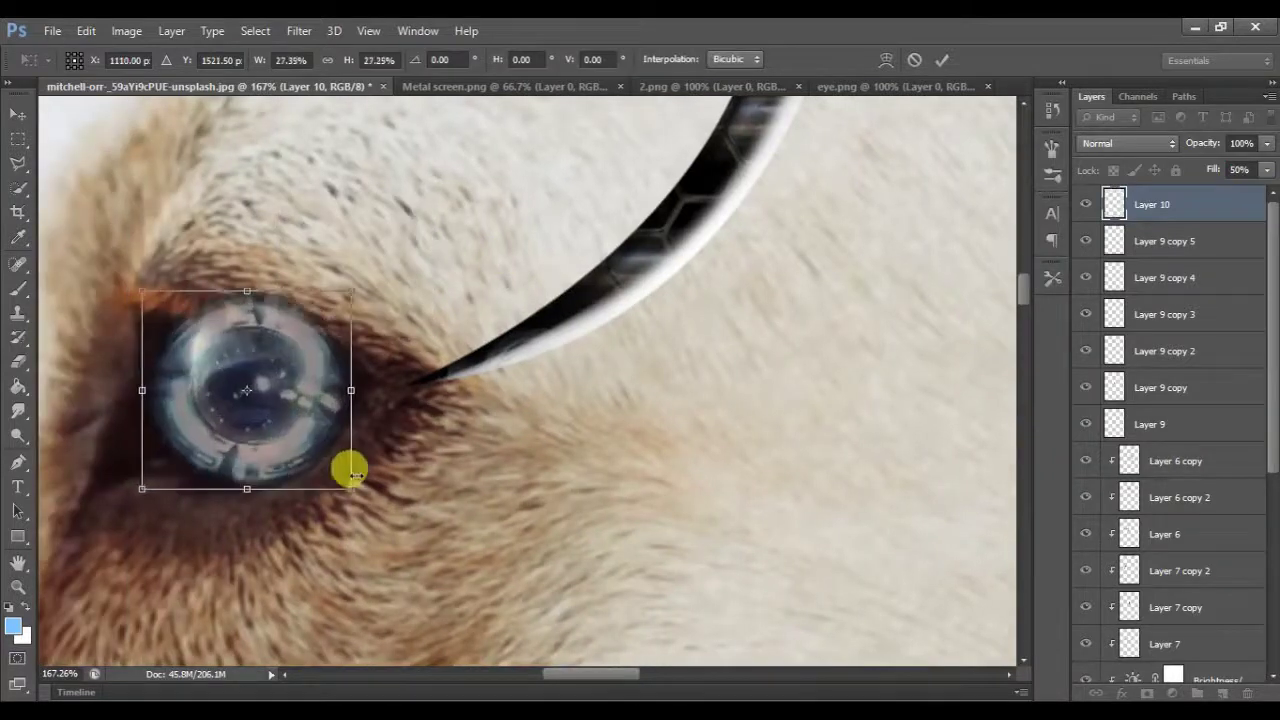
pyautogui.press('Return')
# Step: Lower the eye layer's Fill and erase its top, left and lower edges into the fur
pyautogui.moveTo(1173, 165); pyautogui.dragTo(1241, 176)
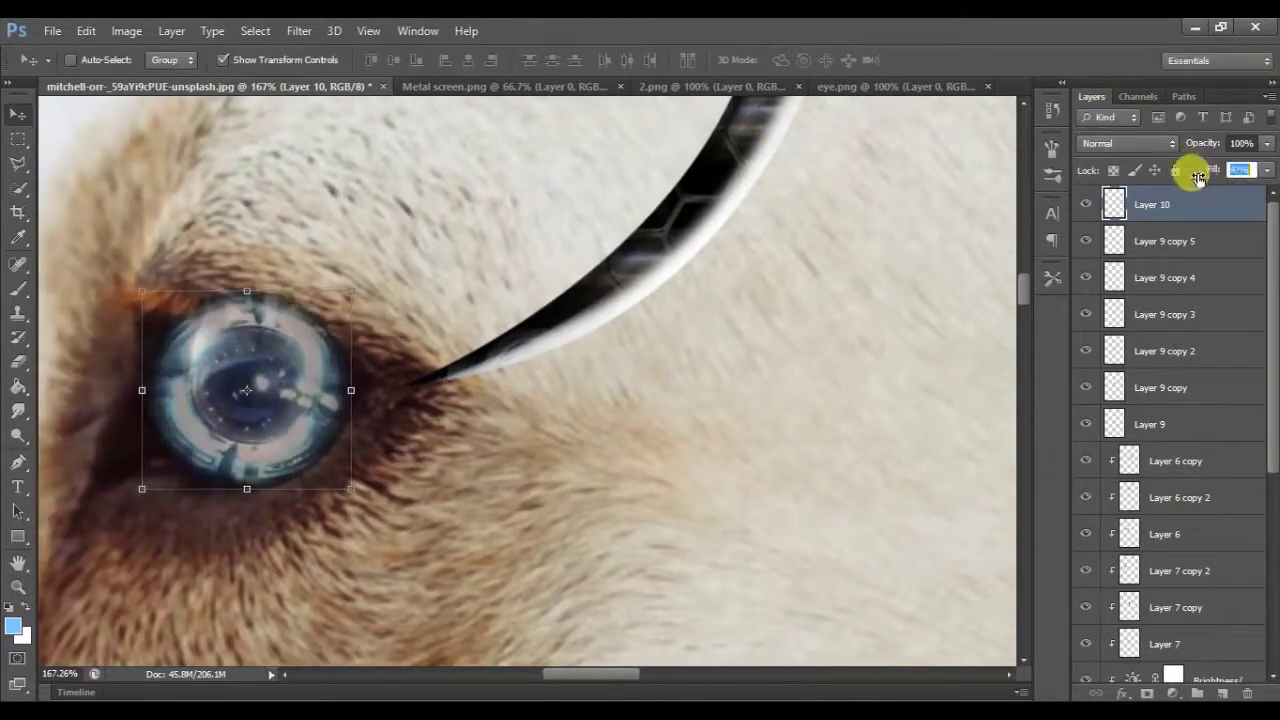
pyautogui.press('e')
pyautogui.moveTo(175, 183); pyautogui.dragTo(313, 240)
pyautogui.moveTo(55, 210)
pyautogui.mouseDown()
pyautogui.moveTo(49, 400)
pyautogui.moveTo(74, 449)
pyautogui.moveTo(212, 483)
pyautogui.mouseUp()
pyautogui.scroll(-5, 515, 367)
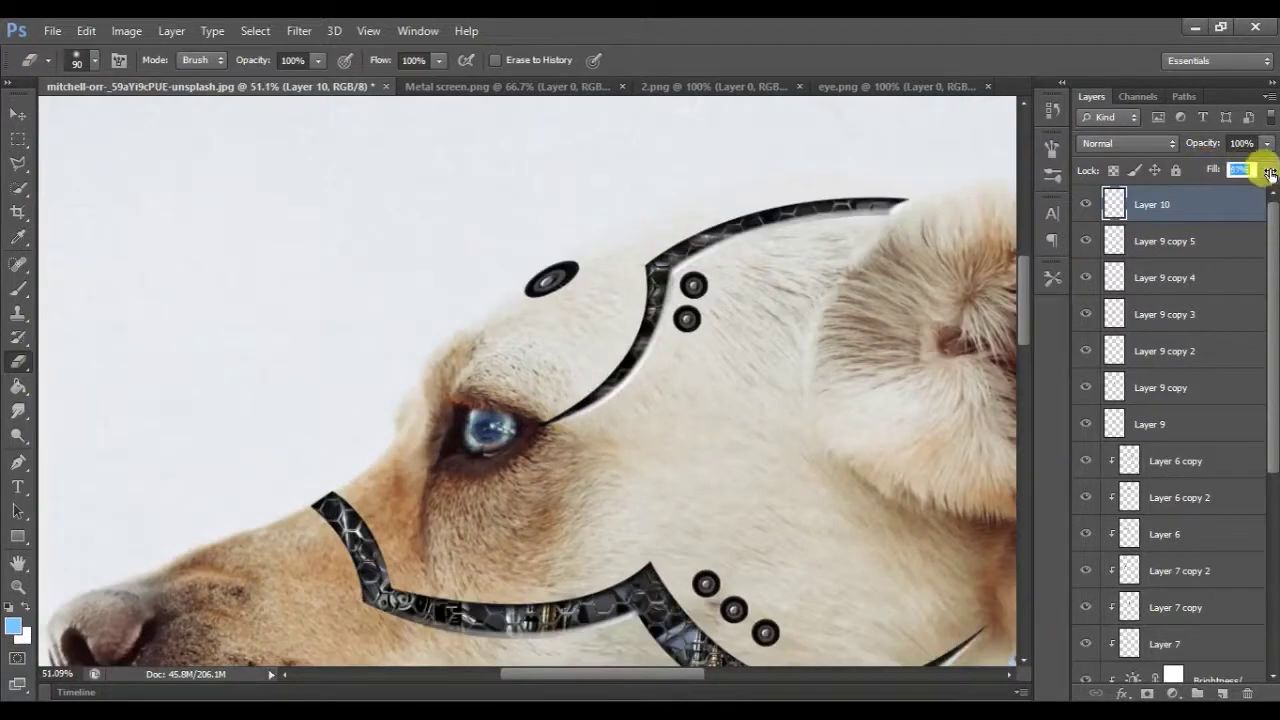
pyautogui.scroll(-3, 702, 332)
pyautogui.scroll(-2, 702, 332)
pyautogui.scroll(-1, 702, 332)
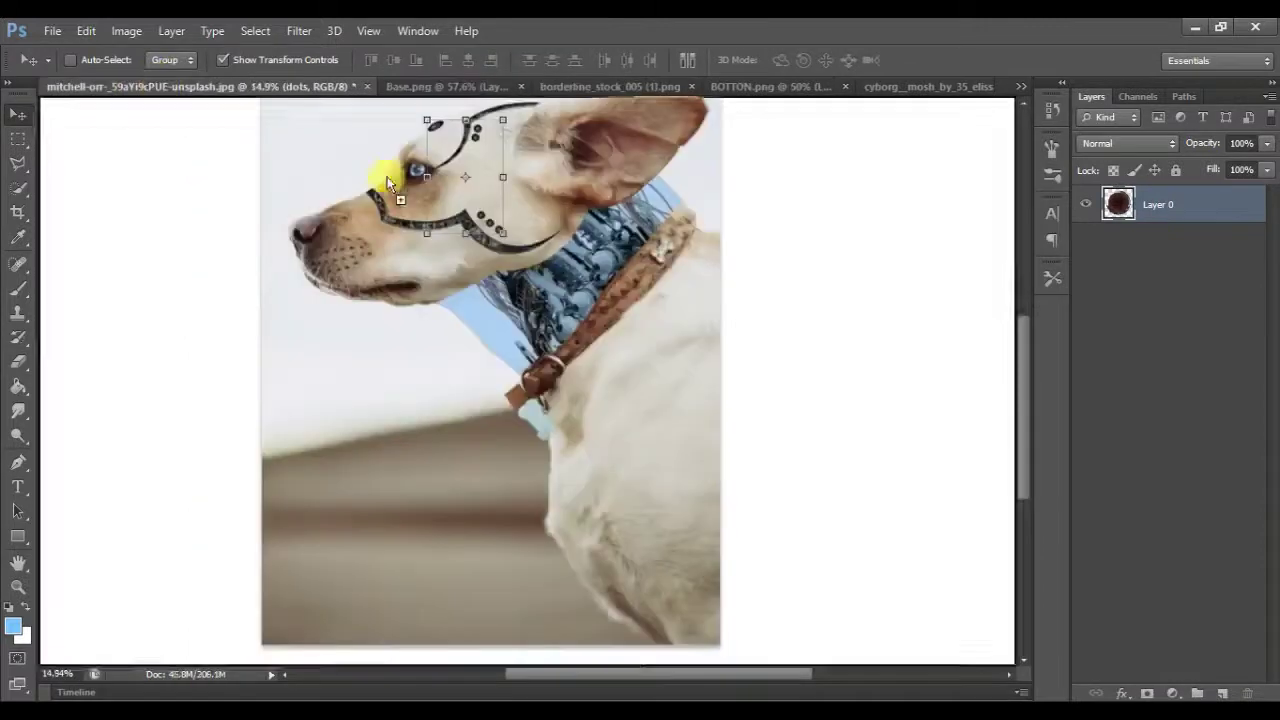
# Step: Squeeze, rotate and skew the dark circle into an ellipse matching the neck
pyautogui.moveTo(750, 520); pyautogui.dragTo(686, 471)
pyautogui.scroll(6, 674, 366)
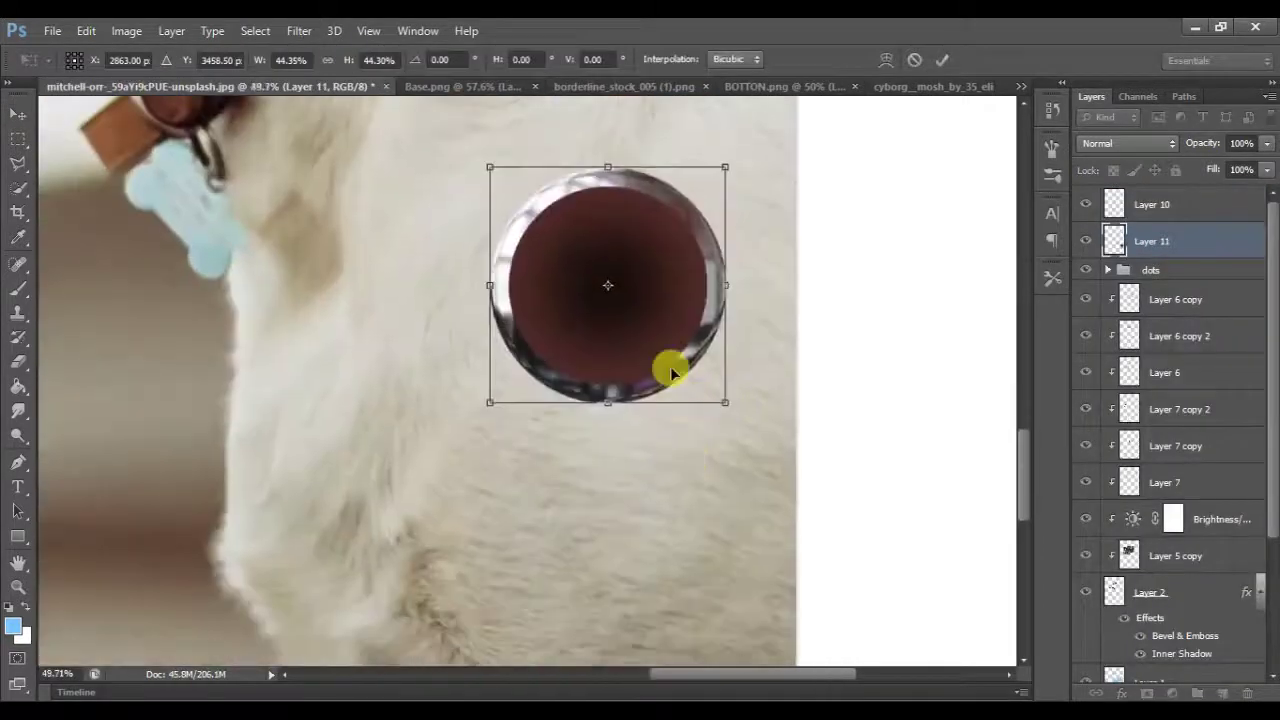
pyautogui.hscroll(3, 491, 400)
pyautogui.moveTo(491, 400); pyautogui.dragTo(356, 390)
pyautogui.moveTo(306, 423); pyautogui.dragTo(328, 529)
pyautogui.moveTo(391, 329); pyautogui.dragTo(337, 323)
pyautogui.scroll(-3, 317, 424)
pyautogui.moveTo(317, 424); pyautogui.dragTo(337, 320)
pyautogui.scroll(-3, 354, 351)
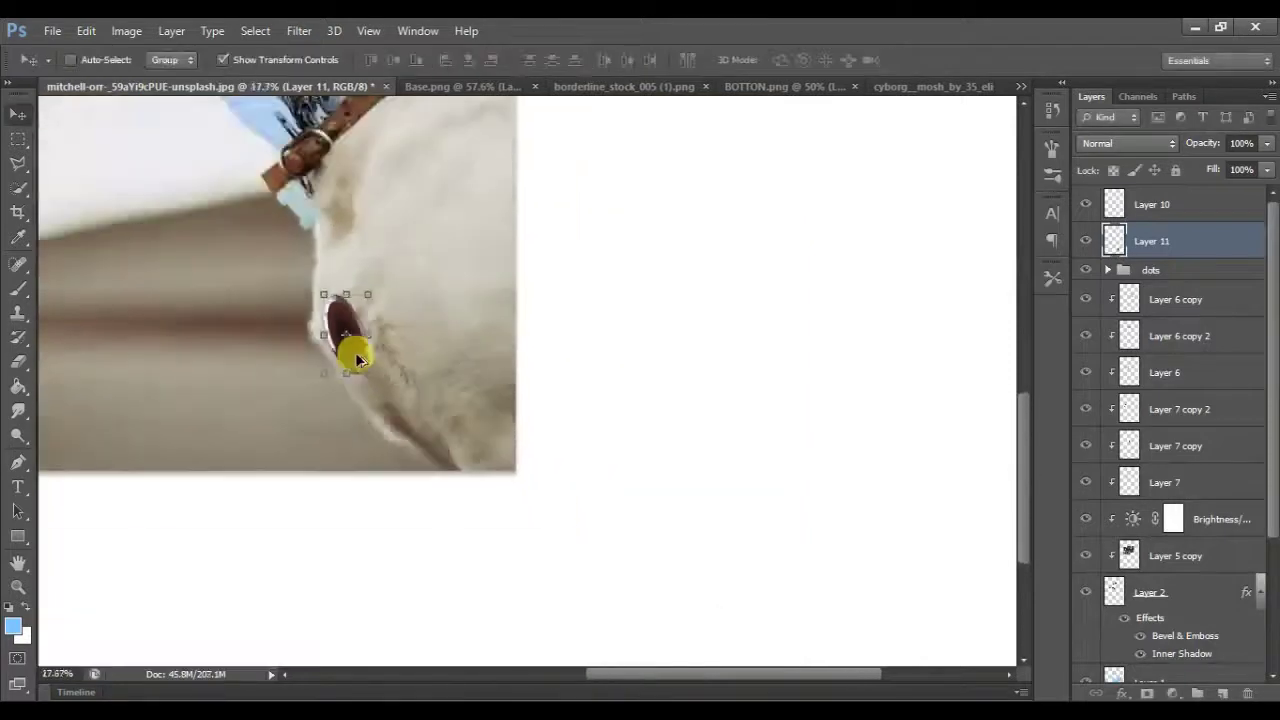
pyautogui.scroll(2, 371, 249)
pyautogui.moveTo(371, 249)
pyautogui.mouseDown()
pyautogui.moveTo(391, 225)
pyautogui.moveTo(273, 253)
pyautogui.mouseUp()
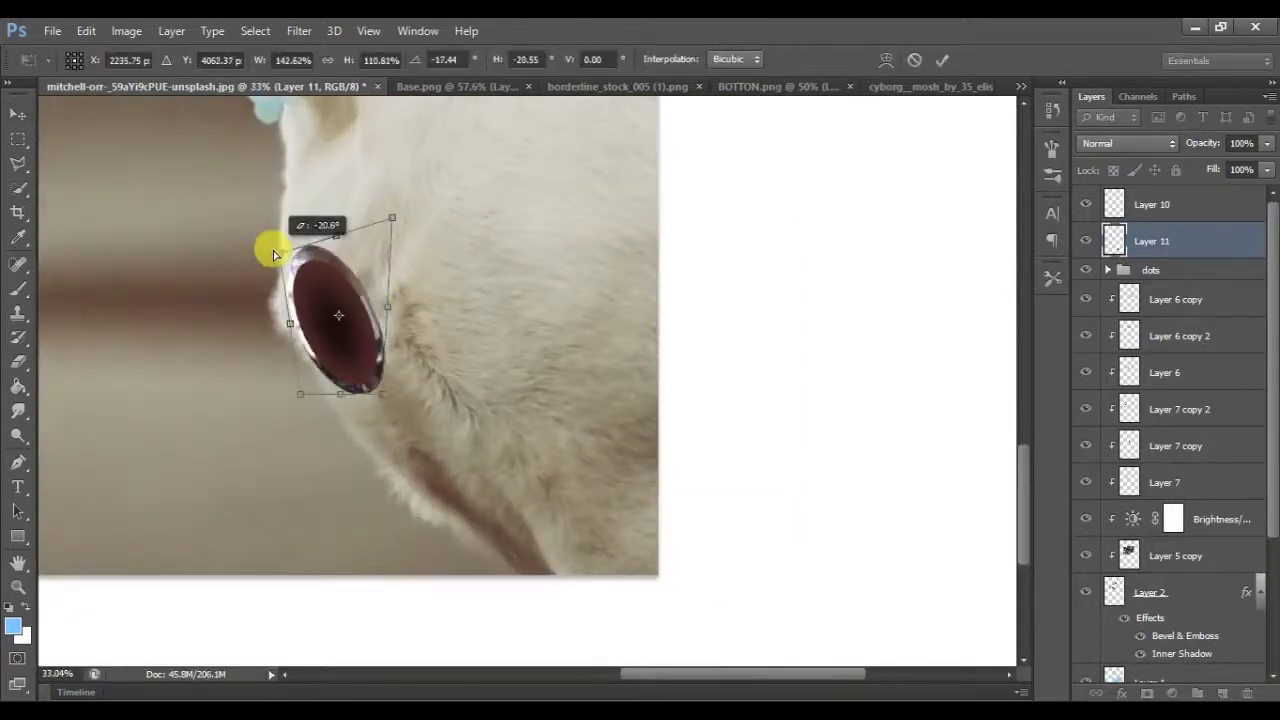
pyautogui.press('Return')
# Step: Scale the neck socket ellipse smaller
pyautogui.scroll(3, 360, 368)
pyautogui.moveTo(438, 397); pyautogui.dragTo(403, 297)
pyautogui.press('Return')
pyautogui.scroll(-3, 366, 280)
pyautogui.scroll(-3, 366, 280)
pyautogui.scroll(4, 370, 288)
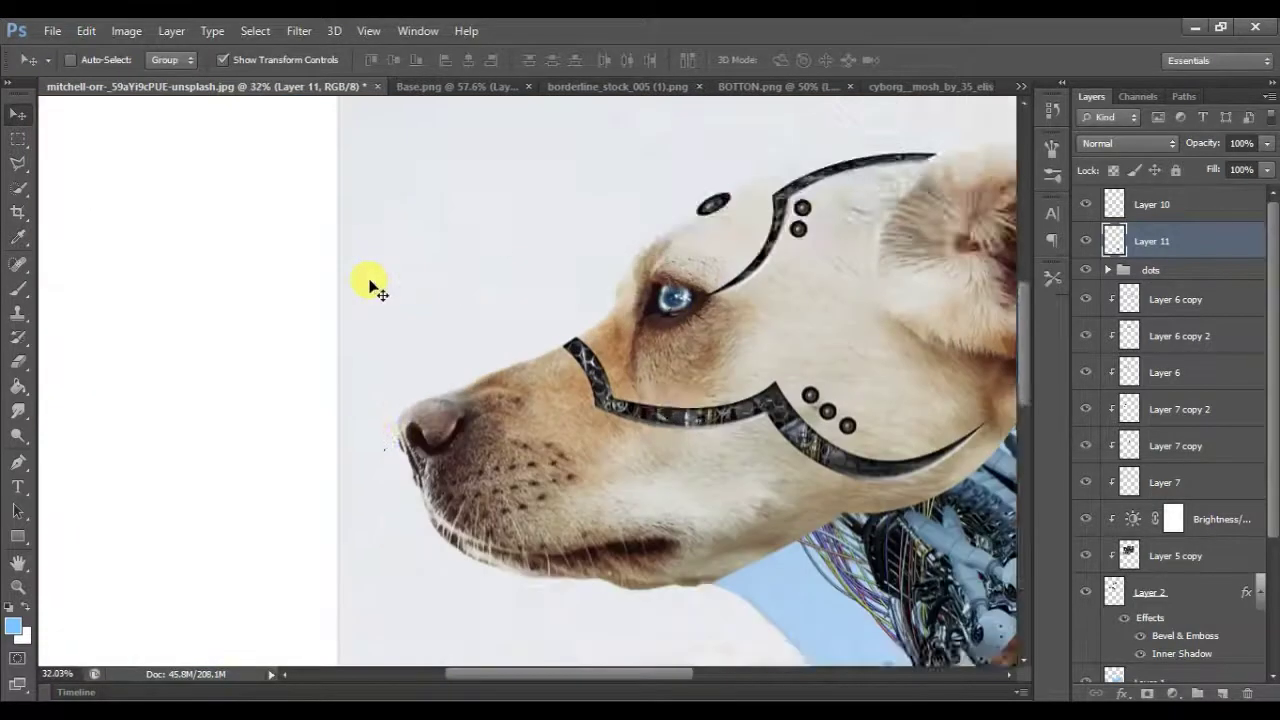
pyautogui.scroll(-5, 370, 288)
pyautogui.scroll(-5, 370, 288)
# Step: Bring the hoses from borderline_stock_005 (1).png into the dog photo, flip them horizontally and place them on the socket
pyautogui.click(640, 86)
pyautogui.hotkey('ctrl', 't')
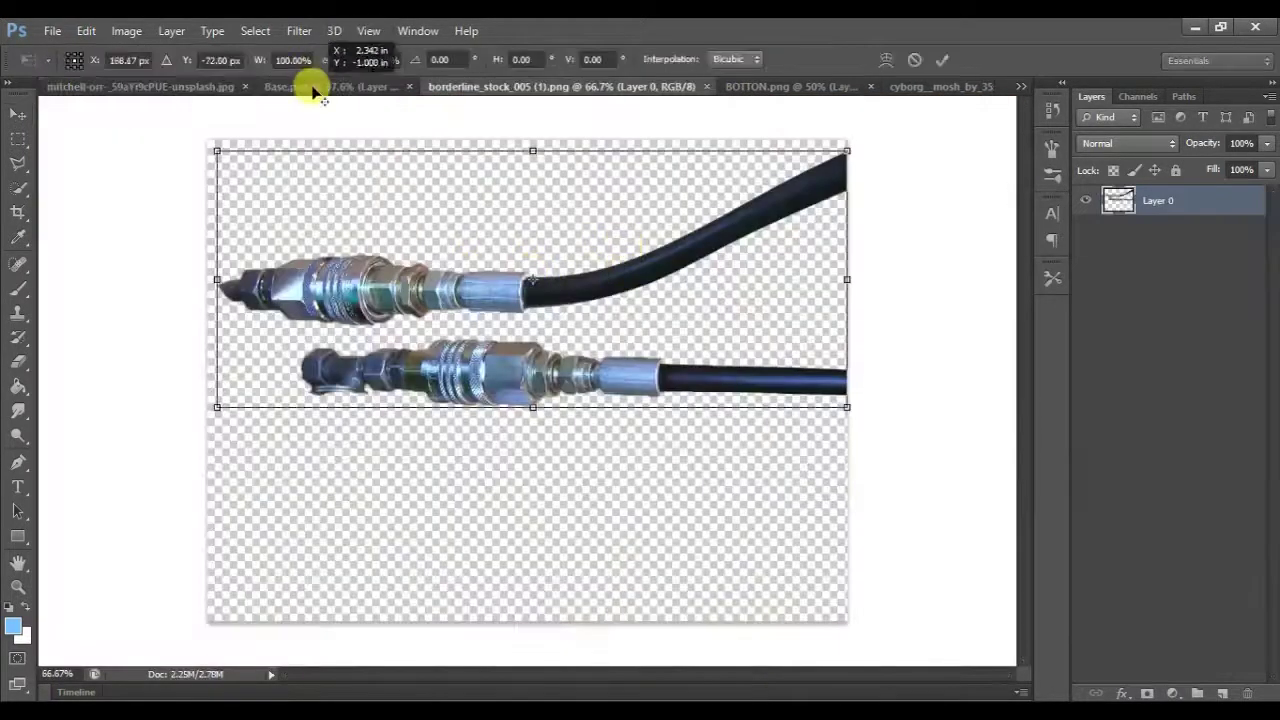
pyautogui.press('Return')
pyautogui.moveTo(343, 294)
pyautogui.mouseDown()
pyautogui.moveTo(181, 87)
pyautogui.moveTo(351, 276)
pyautogui.mouseUp()
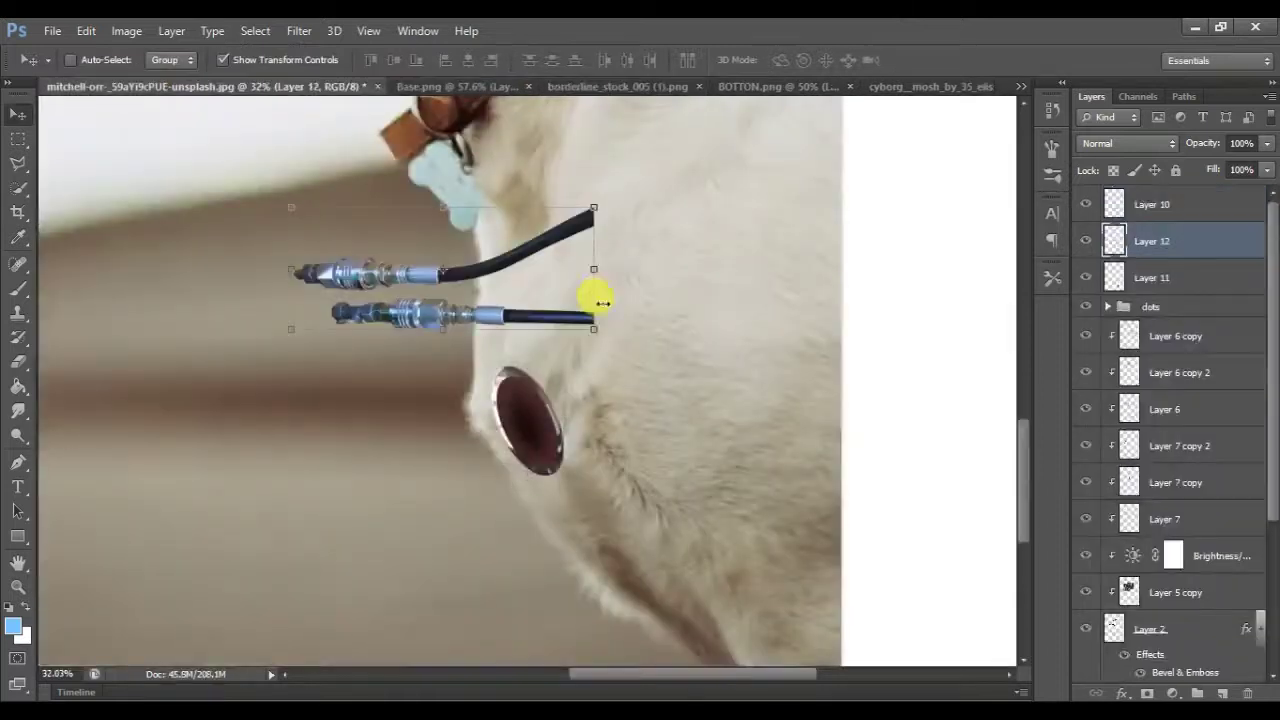
pyautogui.rightClick(600, 300)
pyautogui.click(682, 583)
pyautogui.moveTo(491, 266); pyautogui.dragTo(449, 419)
# Step: Enlarge the hoses, duplicate the layer and erase the lower hose from the copy
pyautogui.scroll(1, 449, 417)
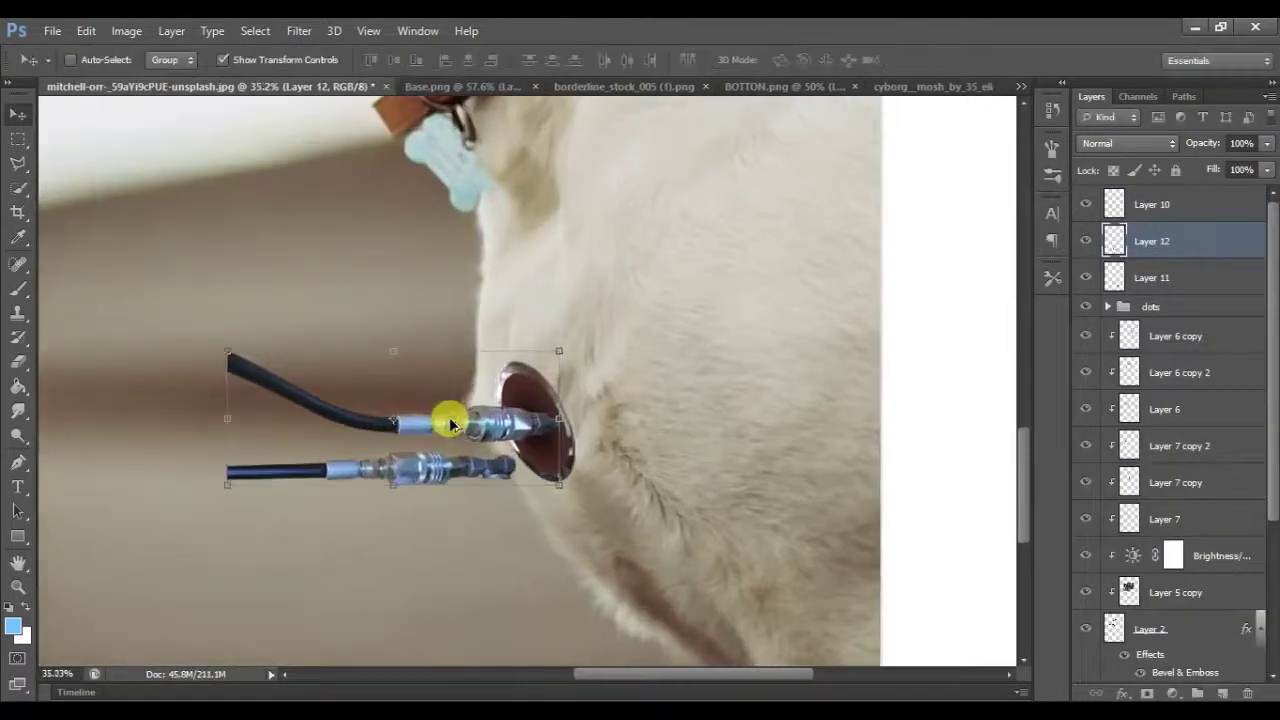
pyautogui.scroll(3, 449, 417)
pyautogui.moveTo(613, 250); pyautogui.dragTo(690, 240)
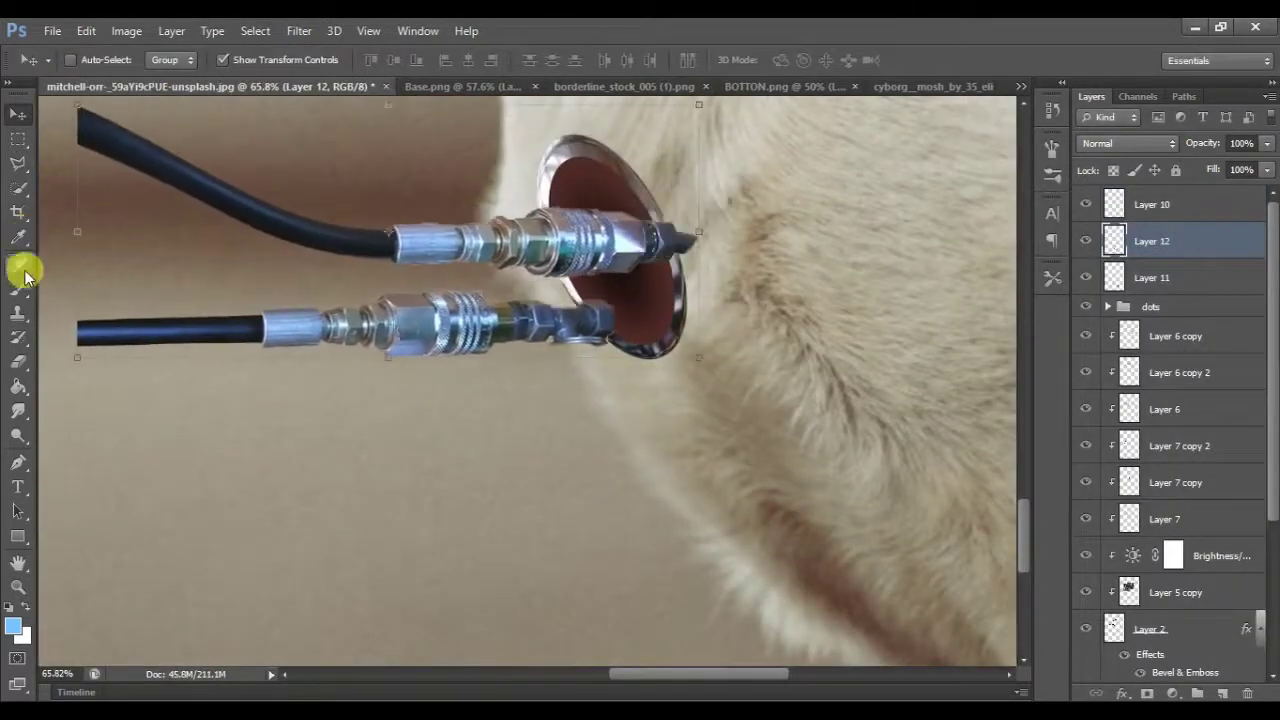
pyautogui.hotkey('ctrl', 'j')
pyautogui.click(18, 360)
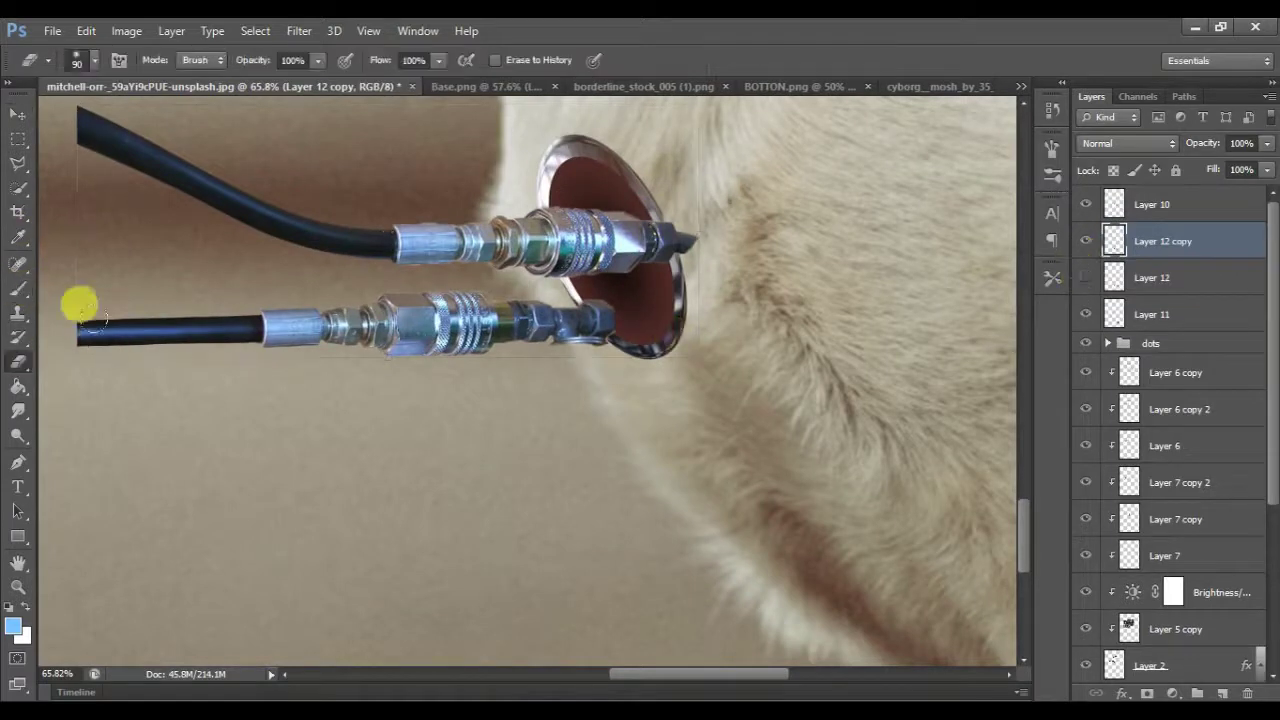
pyautogui.moveTo(80, 320); pyautogui.dragTo(533, 348)
# Step: Erase the lower hose from the copy layer again
pyautogui.hotkey('ctrl', 'z')
pyautogui.moveTo(620, 305); pyautogui.dragTo(58, 302)
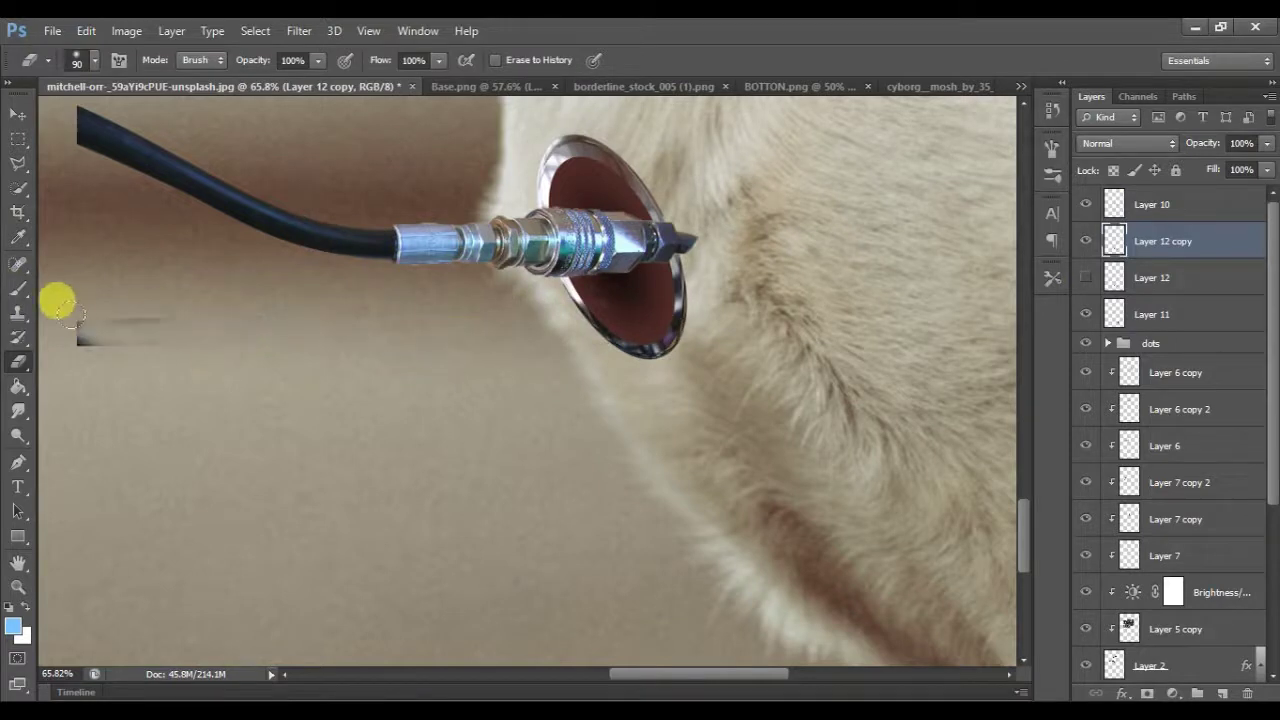
pyautogui.scroll(2, 723, 263)
pyautogui.scroll(2, 723, 263)
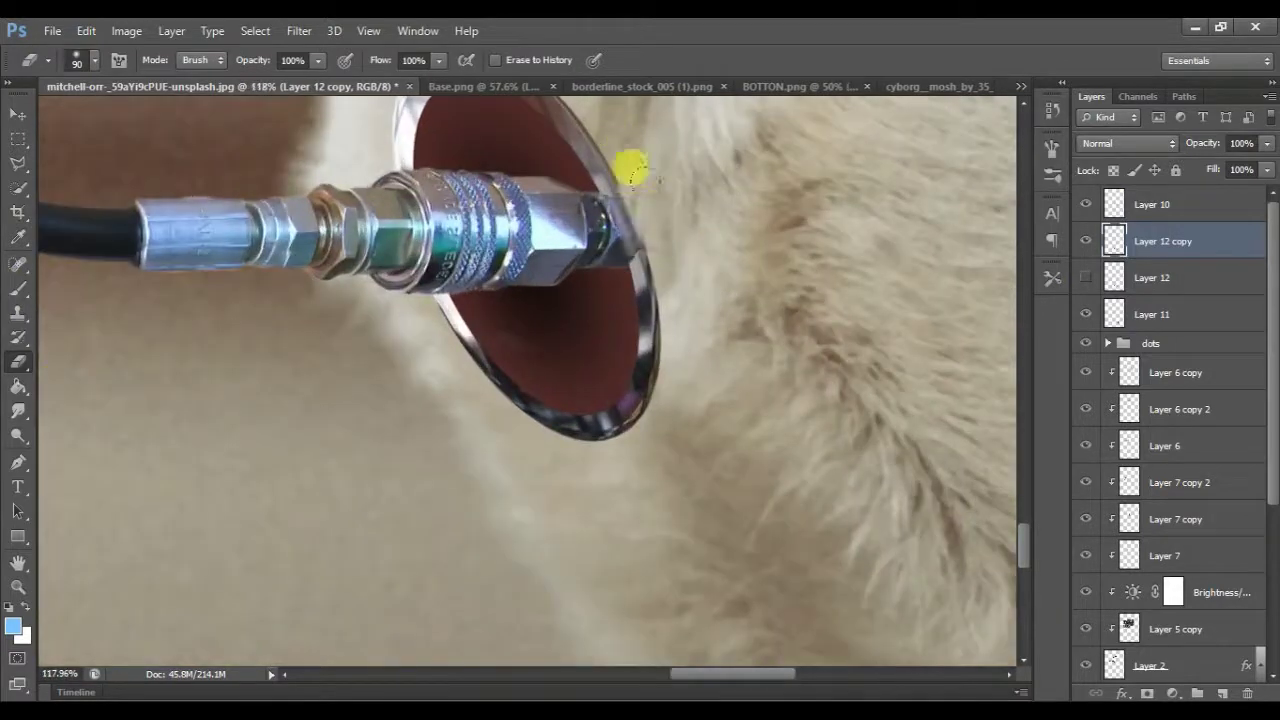
pyautogui.hscroll(-1, 203, 240)
pyautogui.hscroll(-5, 203, 240)
pyautogui.scroll(3, 203, 240)
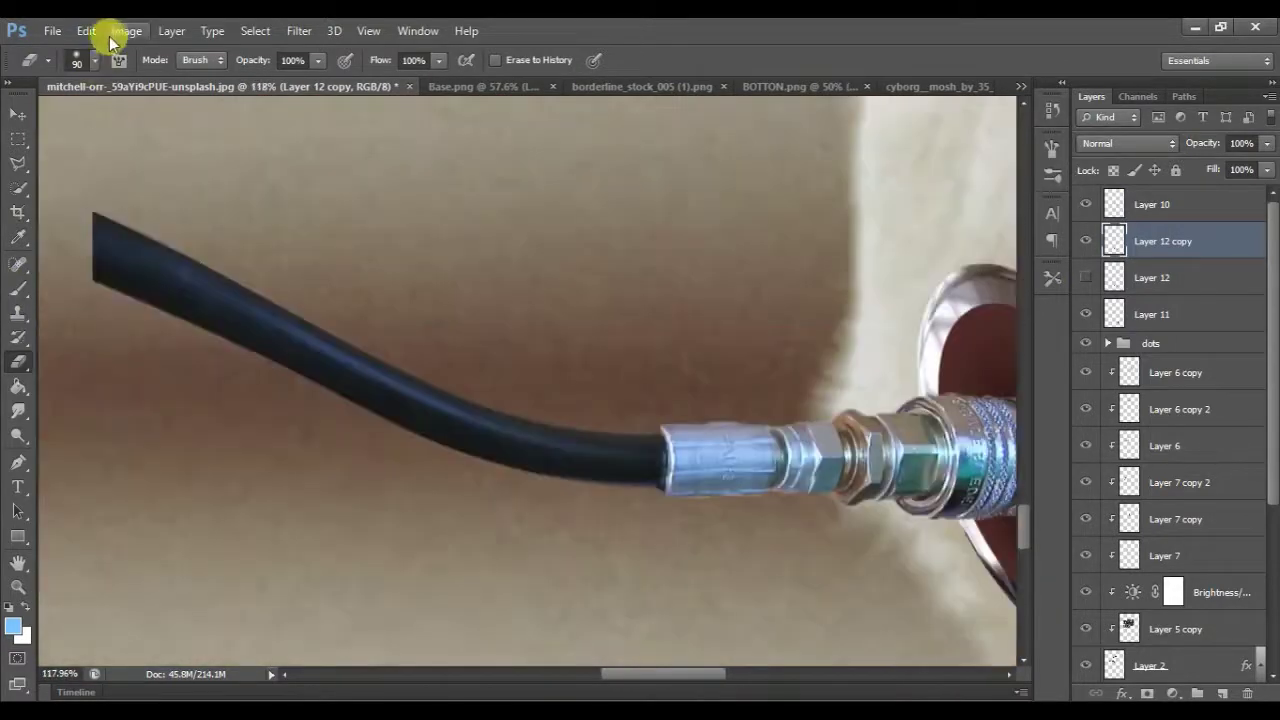
# Step: Puppet Warp the upper hose so its tip bends down and to the left
pyautogui.click(90, 30)
pyautogui.click(166, 345)
pyautogui.scroll(-3, 506, 438)
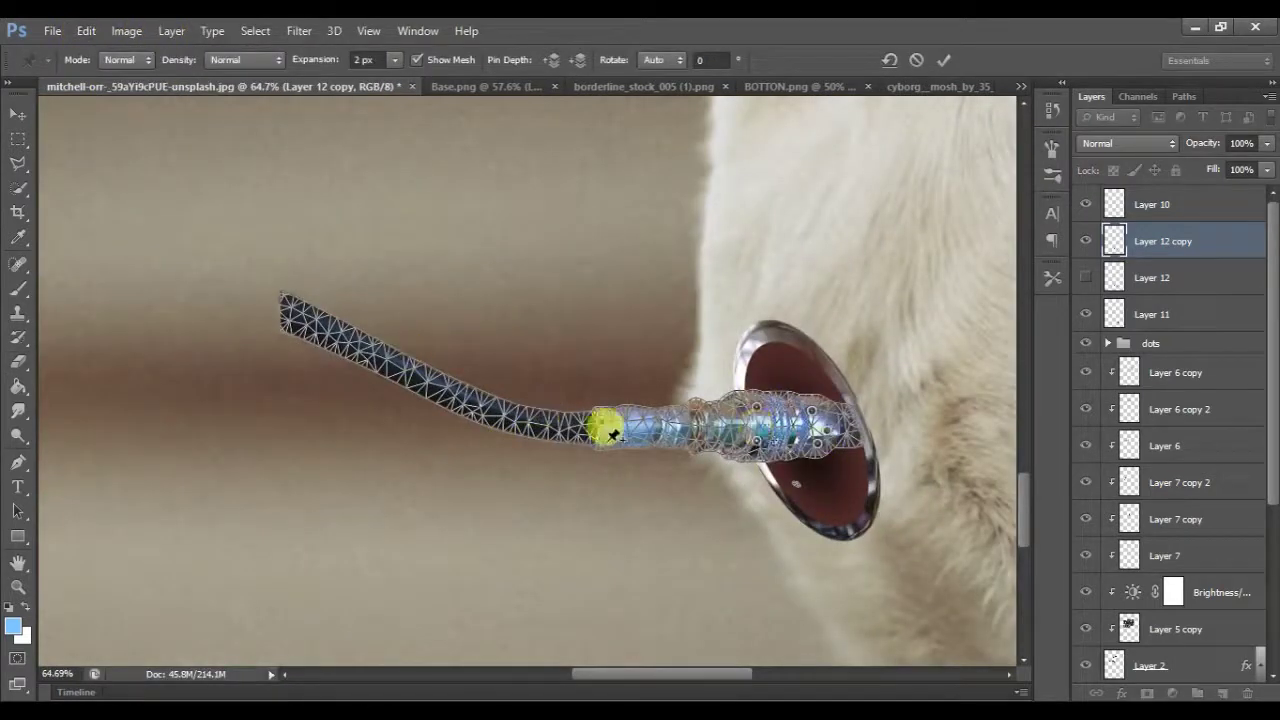
pyautogui.moveTo(318, 318); pyautogui.dragTo(372, 540)
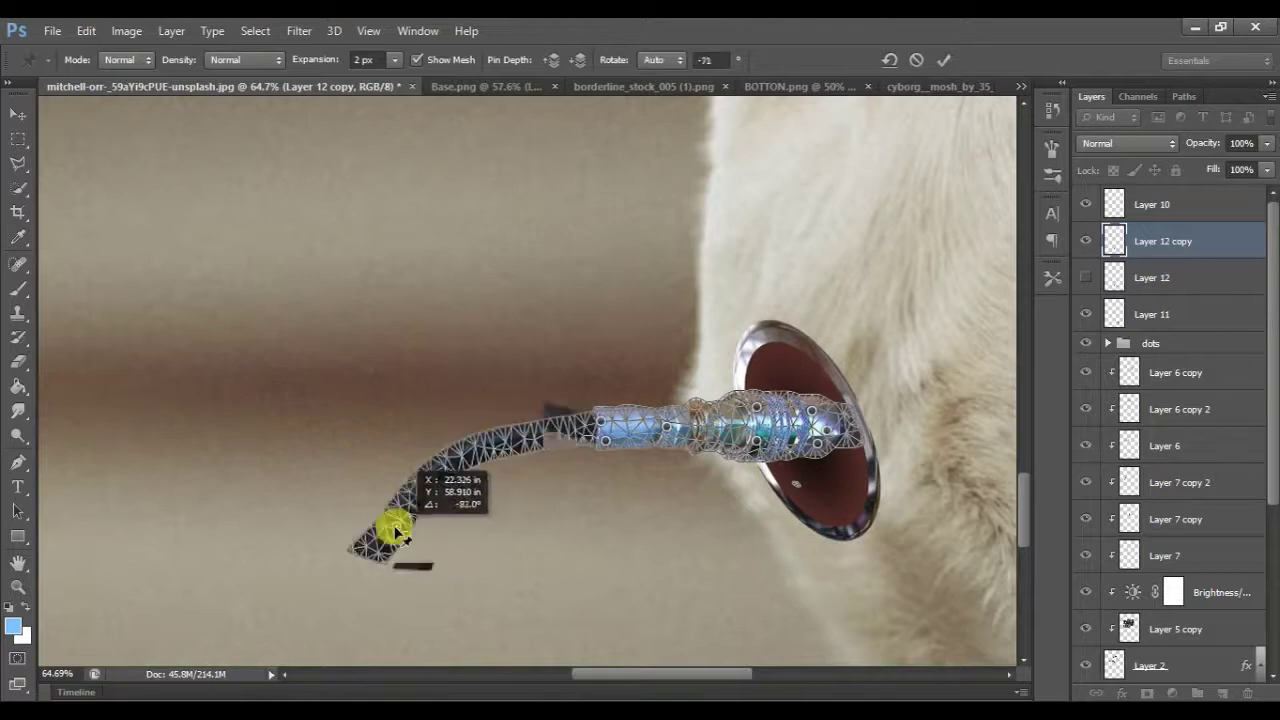
pyautogui.scroll(-3, 370, 395)
pyautogui.moveTo(368, 390)
pyautogui.mouseDown()
pyautogui.moveTo(391, 371)
pyautogui.moveTo(368, 434)
pyautogui.mouseUp()
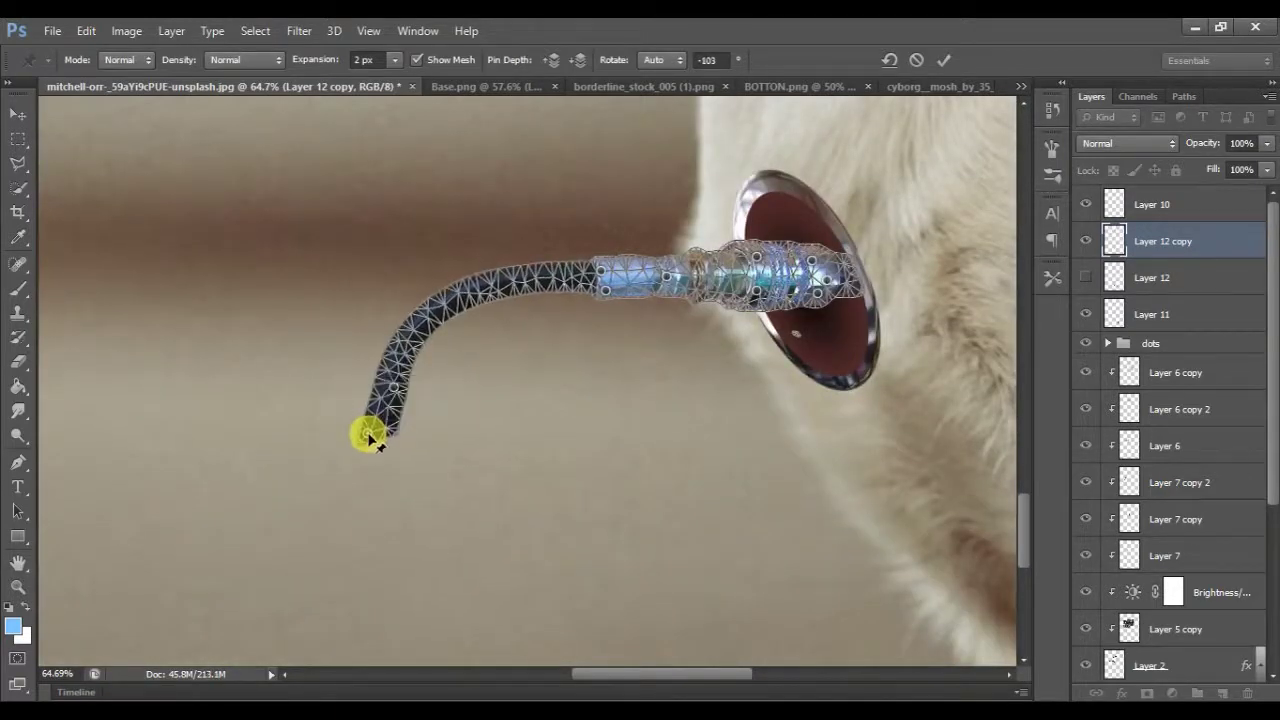
pyautogui.press('Return')
# Step: Extend the bent hose to the bottom edge with a smaller Clone Stamp brush
pyautogui.press('e')
pyautogui.click(20, 314)
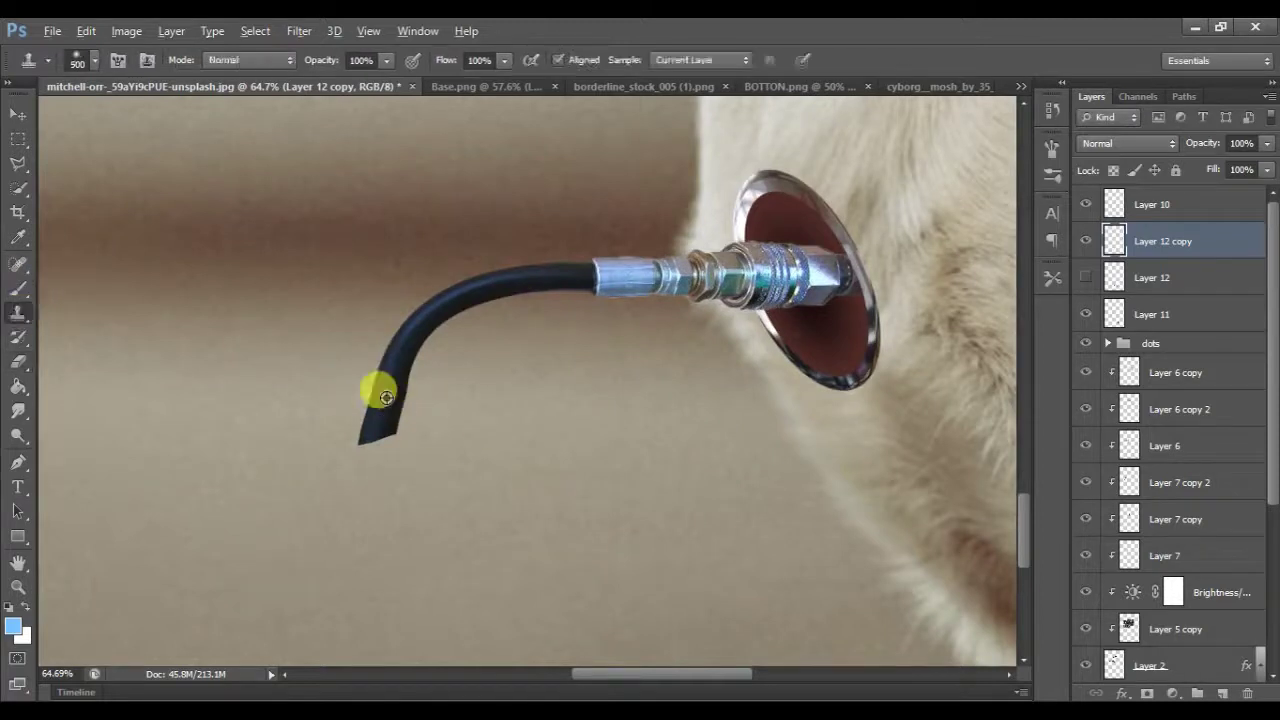
pyautogui.press('[')
pyautogui.press('[')
pyautogui.press('[')
pyautogui.moveTo(366, 449); pyautogui.dragTo(377, 352)
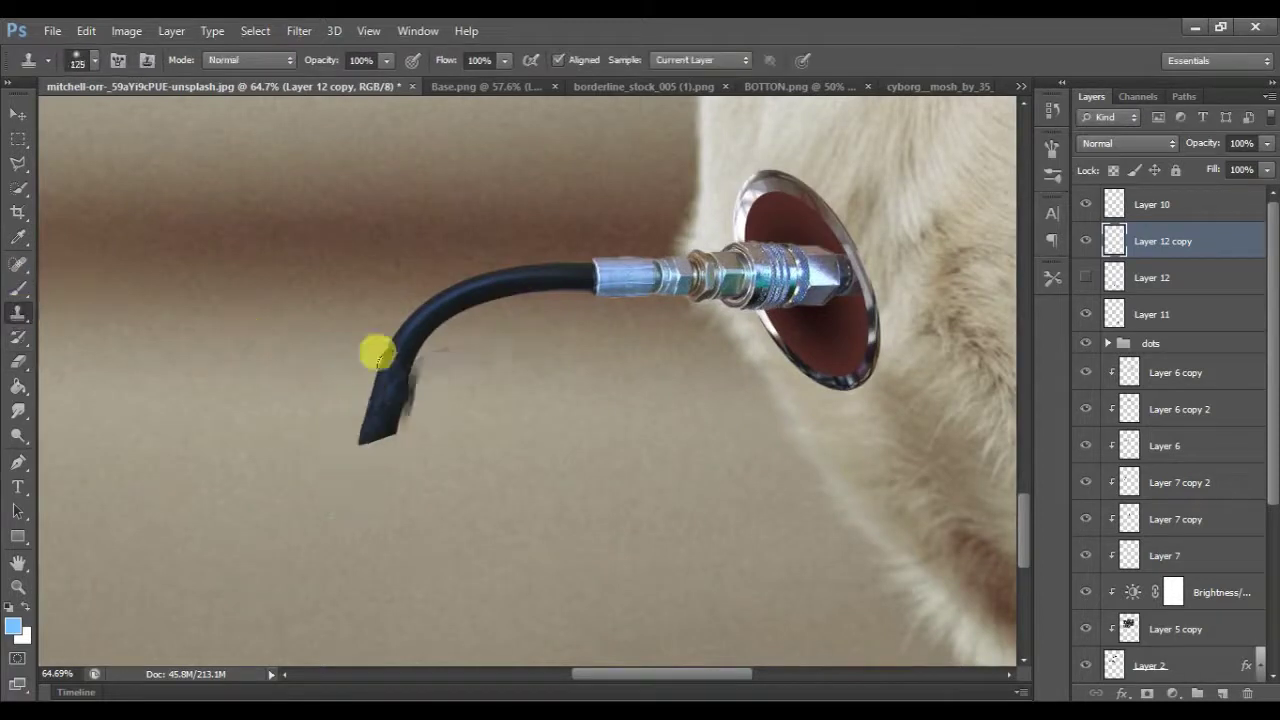
pyautogui.moveTo(340, 443)
pyautogui.mouseDown()
pyautogui.moveTo(309, 549)
pyautogui.moveTo(306, 357)
pyautogui.moveTo(277, 437)
pyautogui.moveTo(268, 540)
pyautogui.moveTo(286, 471)
pyautogui.mouseUp()
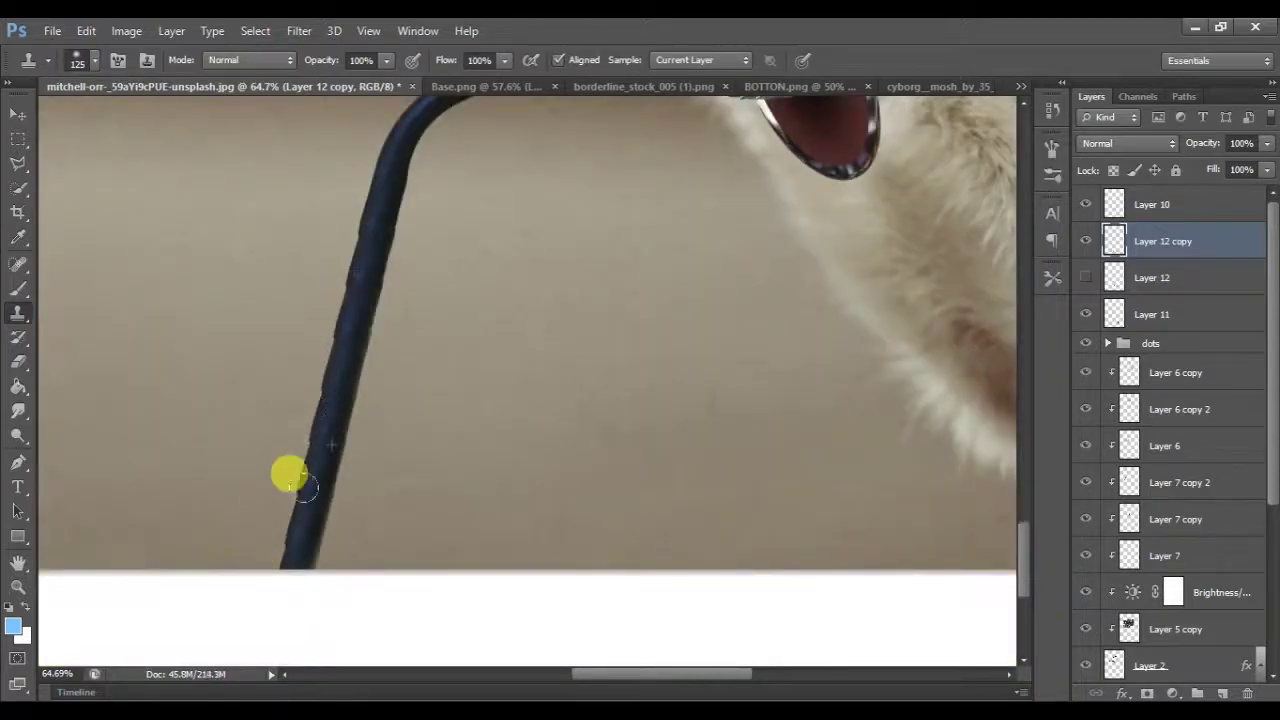
# Step: Show the original hoses layer again and select it for erasing
pyautogui.scroll(-2, 300, 491)
pyautogui.scroll(2, 457, 509)
pyautogui.click(1085, 277)
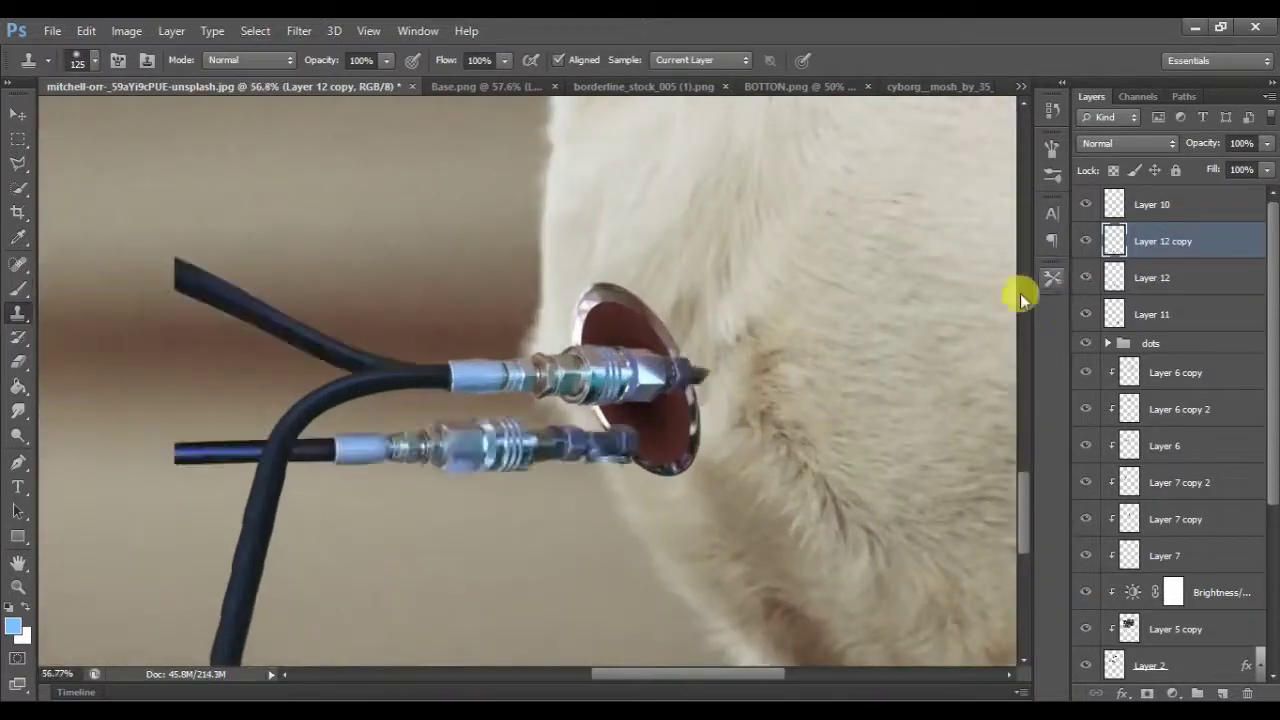
pyautogui.press('e')
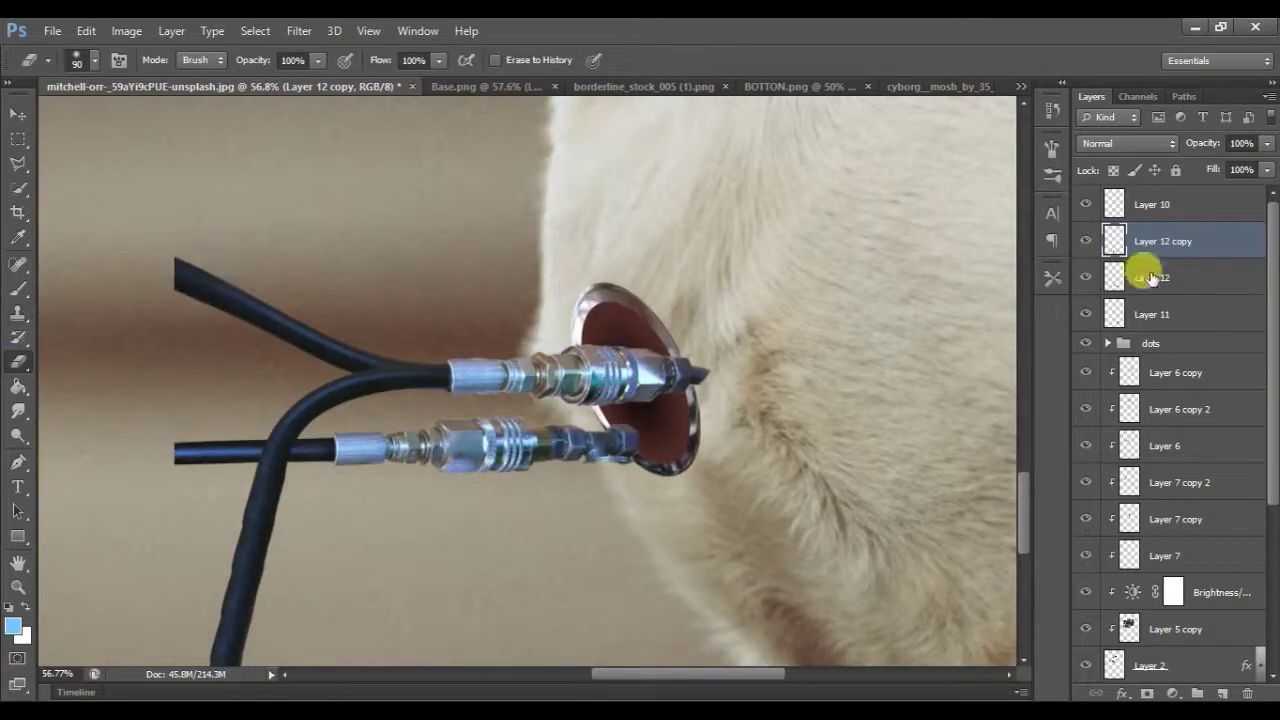
pyautogui.click(1150, 278)
# Step: Erase the upper hose from the original hoses layer
pyautogui.moveTo(428, 365); pyautogui.dragTo(300, 308)
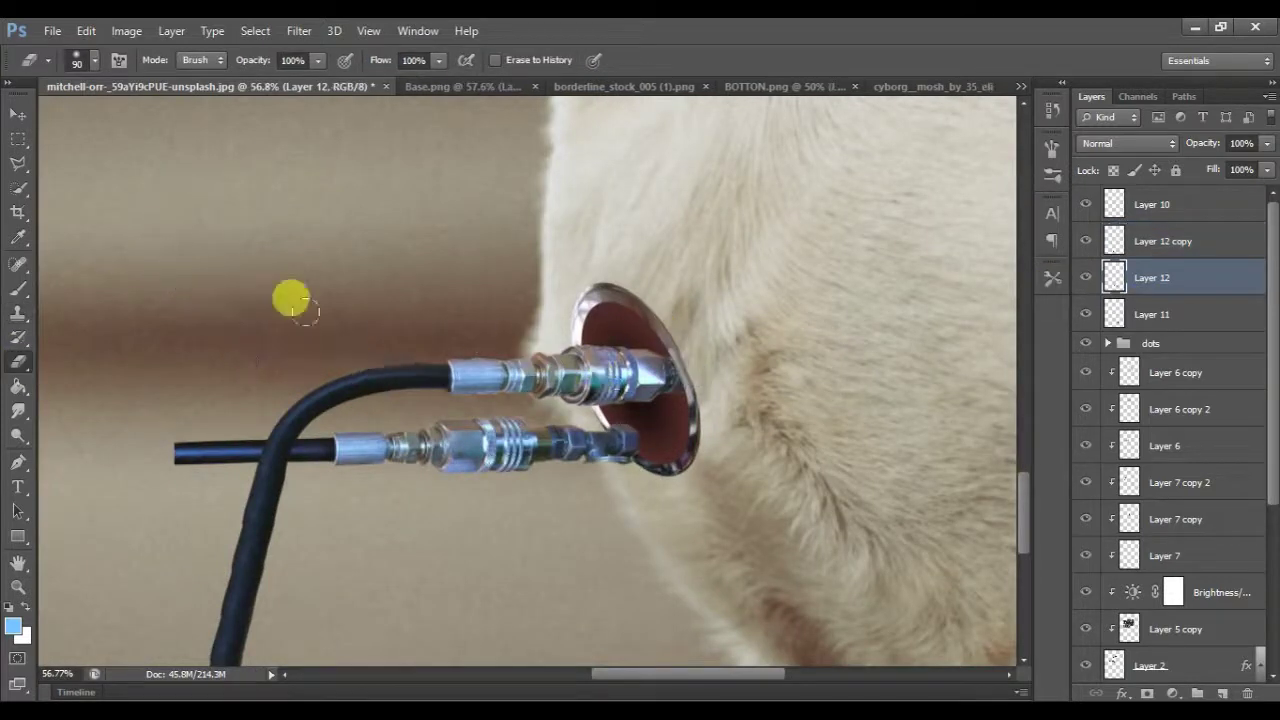
pyautogui.click(19, 116)
pyautogui.scroll(-3, 316, 335)
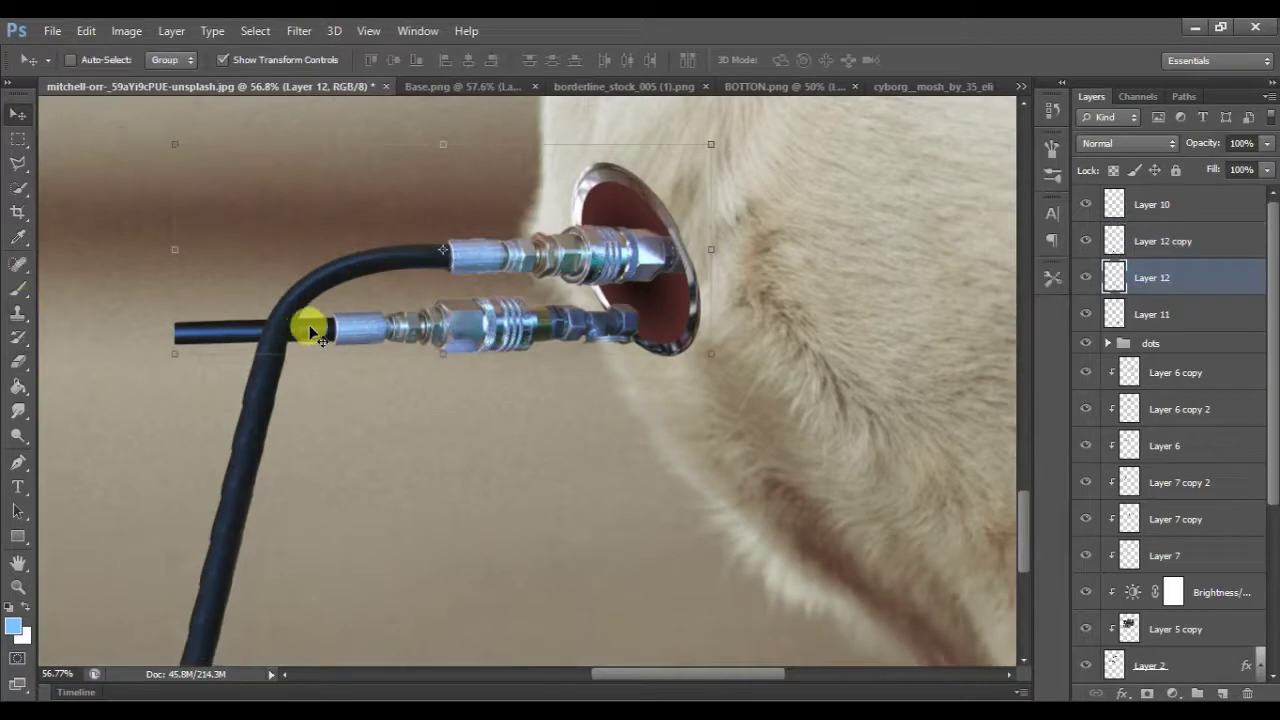
# Step: Puppet Warp the lower hose, pinning it and bending its left end downward
pyautogui.click(86, 31)
pyautogui.click(300, 343)
pyautogui.click(511, 333)
pyautogui.click(622, 318)
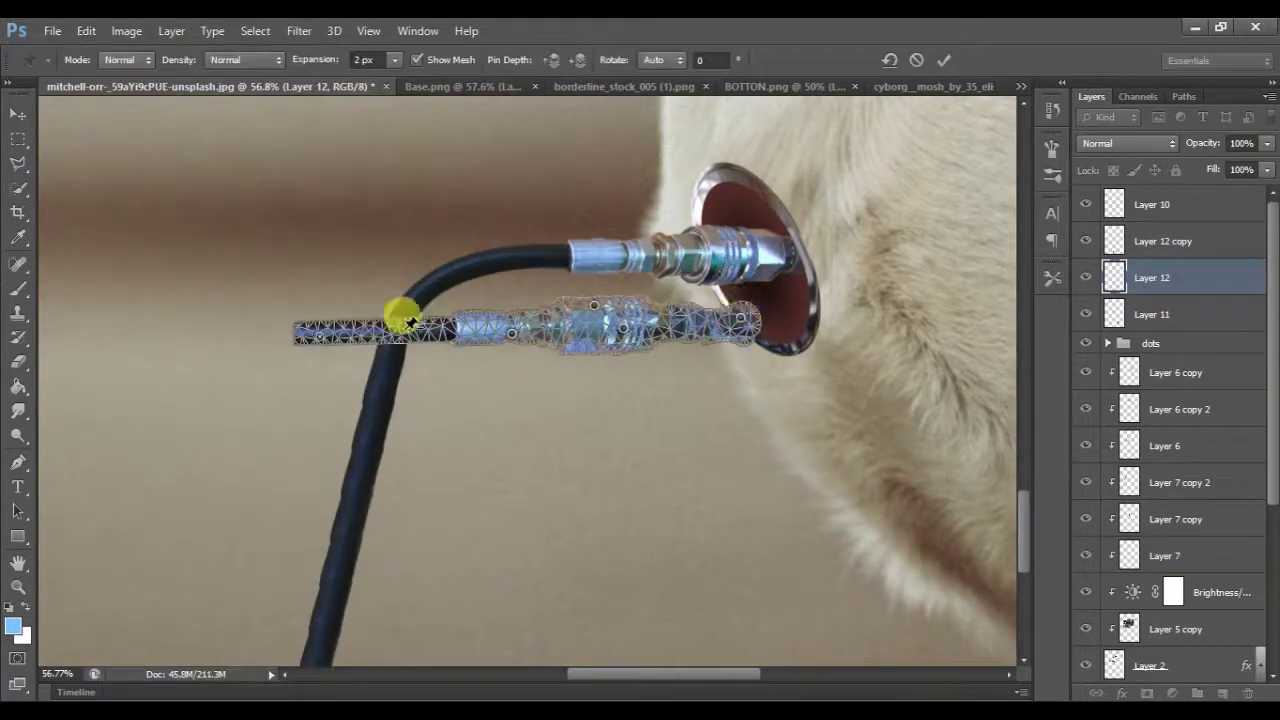
pyautogui.moveTo(324, 341)
pyautogui.mouseDown()
pyautogui.moveTo(371, 443)
pyautogui.moveTo(333, 395)
pyautogui.mouseUp()
pyautogui.press('Return')
# Step: Shift the bent lower hose up toward the neck socket and clean it up
pyautogui.moveTo(648, 360); pyautogui.dragTo(800, 325)
pyautogui.click(18, 361)
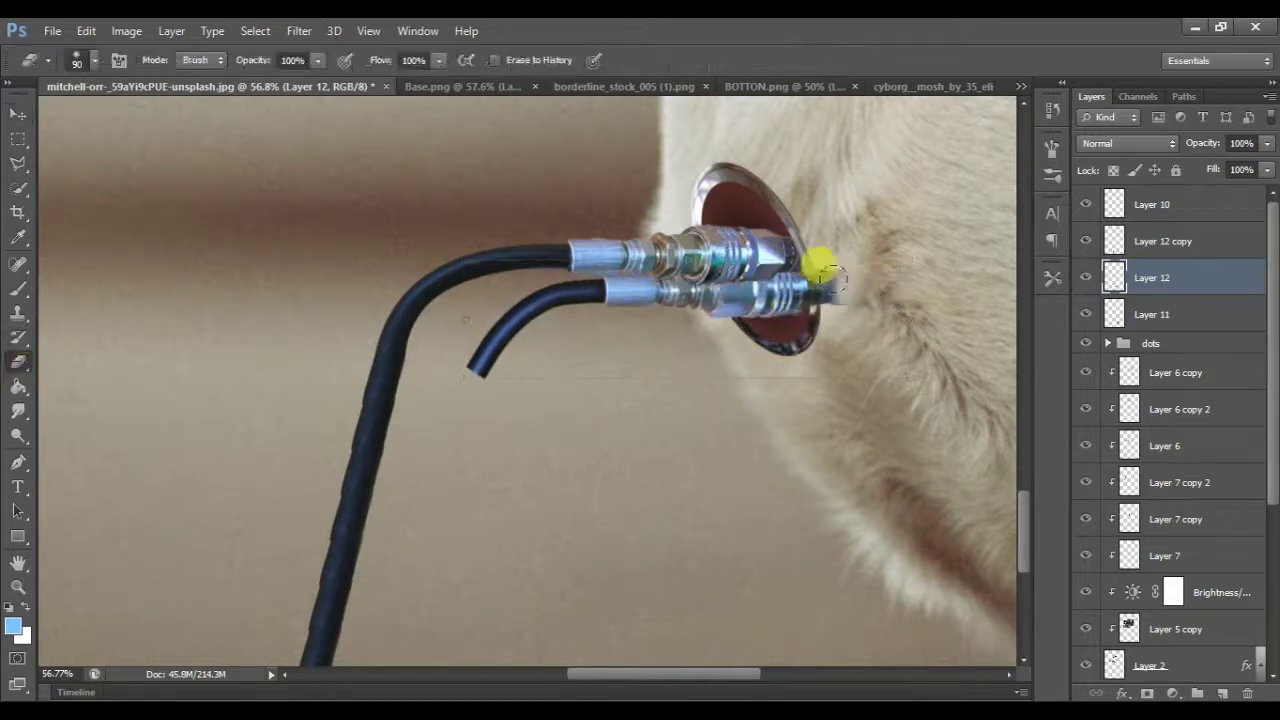
pyautogui.press('s')
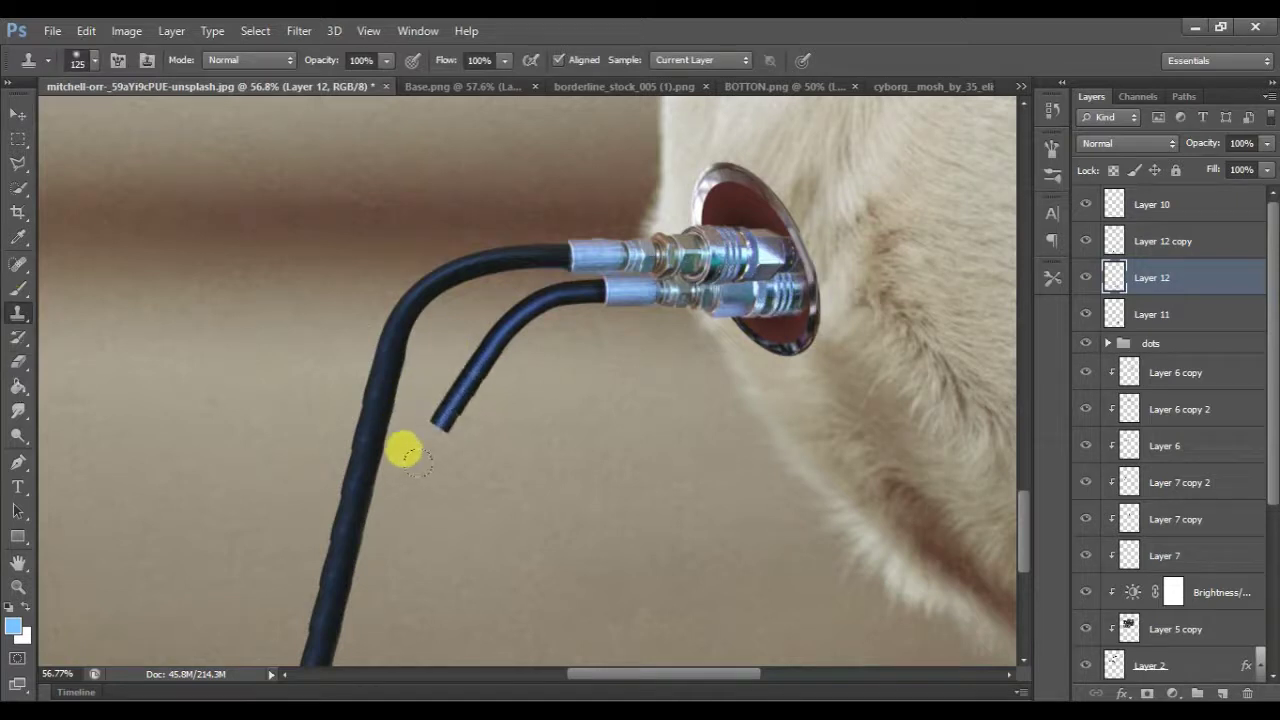
pyautogui.scroll(-3, 343, 494)
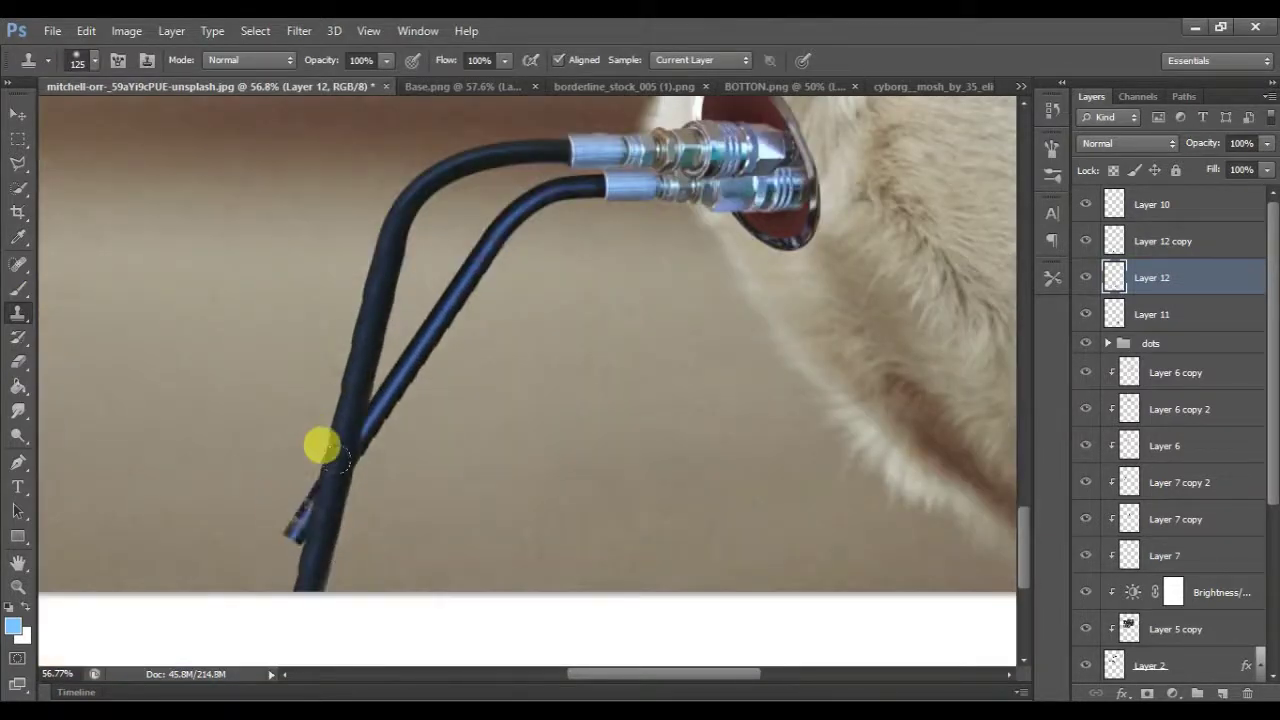
pyautogui.scroll(-2, 240, 575)
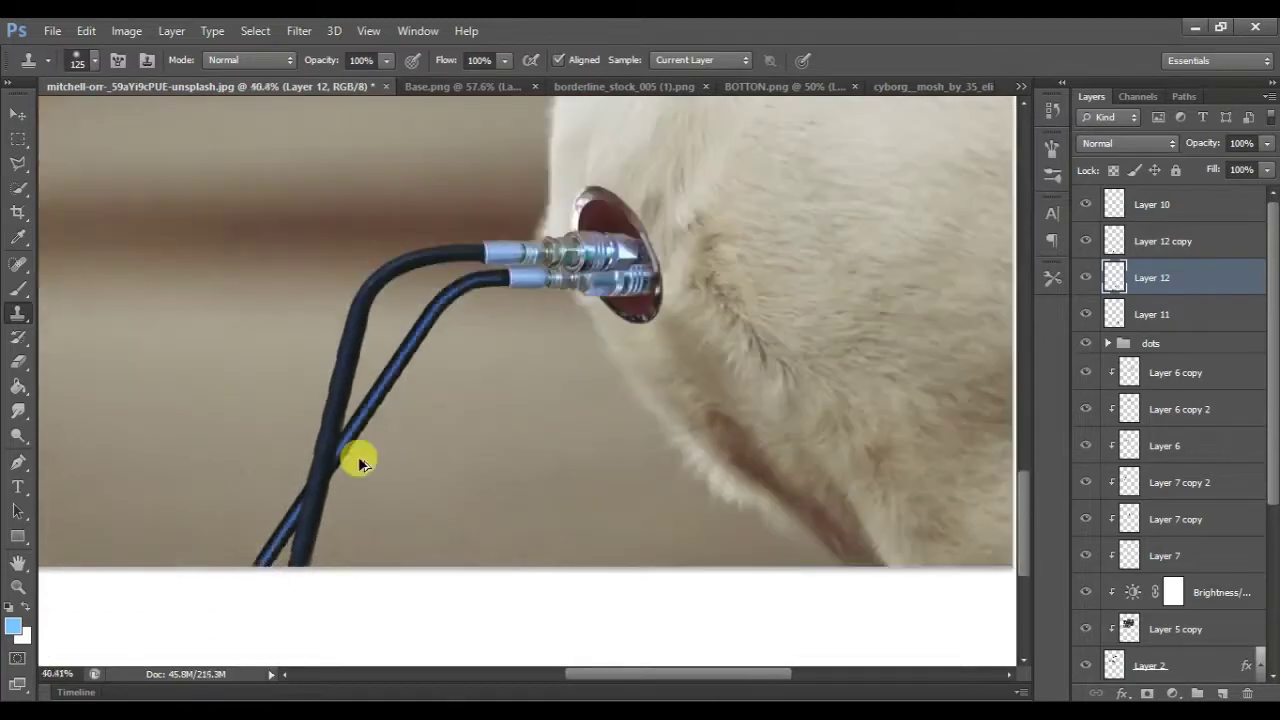
pyautogui.scroll(-3, 361, 463)
pyautogui.scroll(-2, 400, 495)
pyautogui.scroll(1, 449, 500)
# Step: Close the hose stock image without saving changes
pyautogui.click(688, 90)
pyautogui.click(713, 87)
pyautogui.click(645, 285)
pyautogui.click(737, 88)
# Step: Drag the power icon from BOTTON.png into the dog photo as a new layer
pyautogui.press('v')
pyautogui.moveTo(535, 395)
pyautogui.mouseDown()
pyautogui.moveTo(557, 380)
pyautogui.moveTo(391, 259)
pyautogui.moveTo(626, 366)
pyautogui.moveTo(508, 597)
pyautogui.moveTo(626, 458)
pyautogui.moveTo(637, 469)
pyautogui.mouseUp()
pyautogui.press('Return')
# Step: Add an Outer Glow to the power icon and resize it with Free Transform
pyautogui.click(1123, 693)
pyautogui.click(1125, 655)
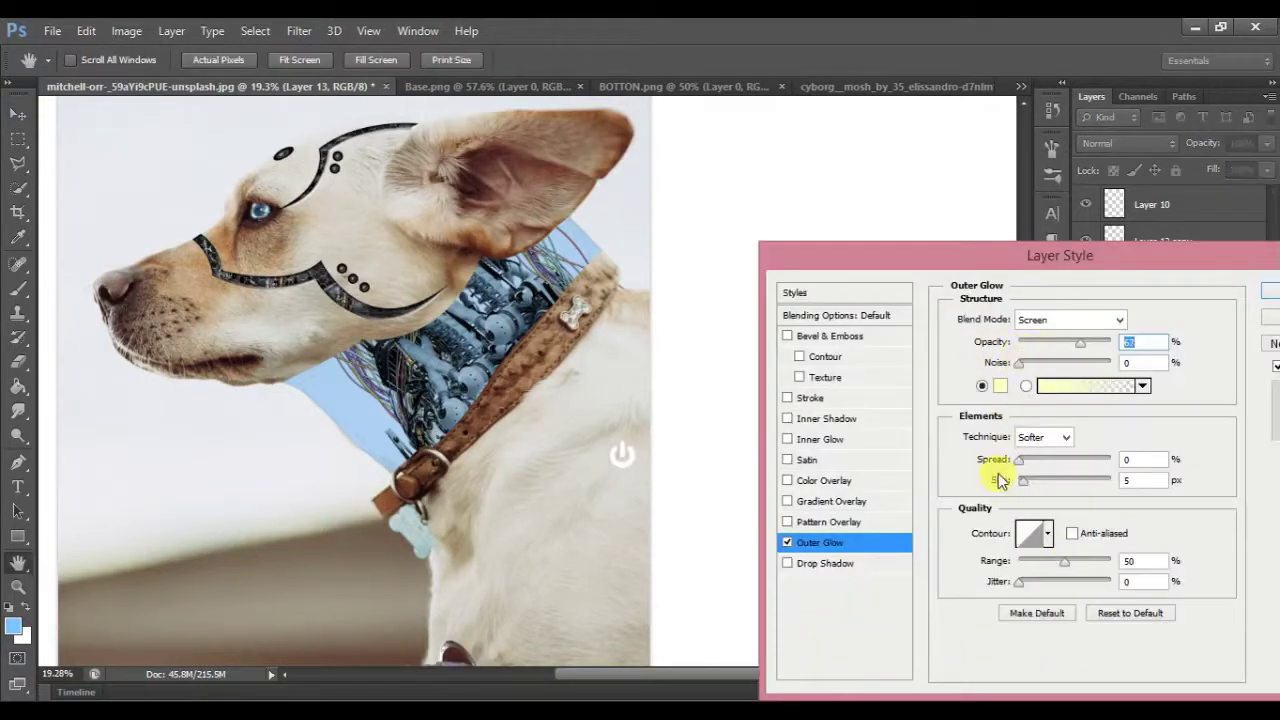
pyautogui.click(1268, 292)
pyautogui.scroll(-1, 686, 417)
pyautogui.scroll(-2, 660, 370)
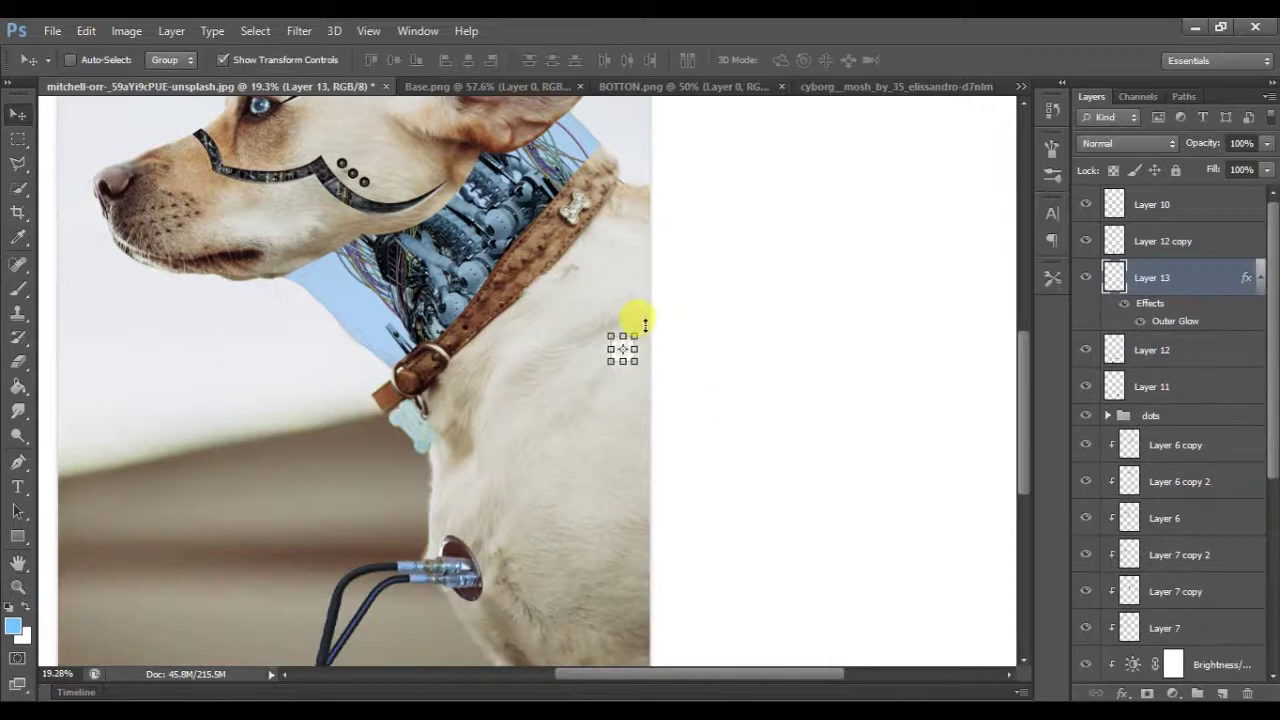
pyautogui.hotkey('ctrl', 't')
pyautogui.press('Return')
# Step: Close BOTTON.png and drag the spiral panel graphic into the dog photo as Layer 14
pyautogui.click(781, 86)
pyautogui.moveTo(514, 352); pyautogui.dragTo(587, 515)
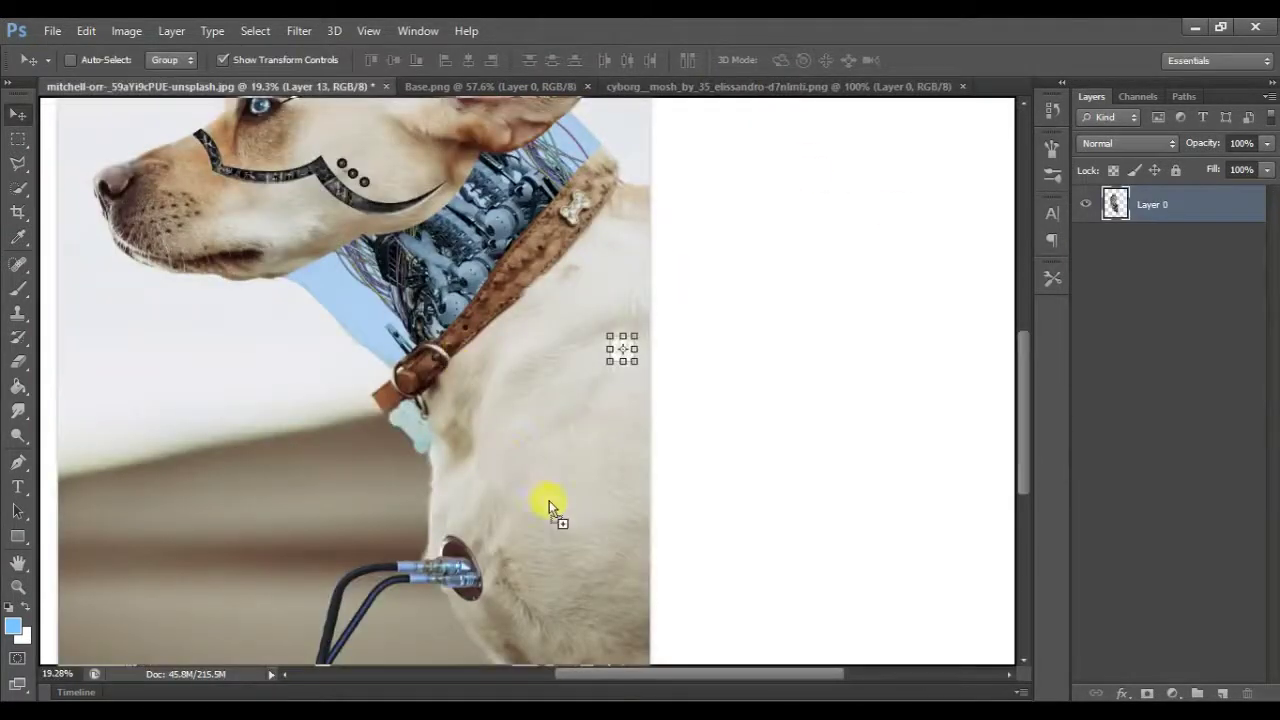
pyautogui.hotkey('ctrl', 't')
pyautogui.press('Return')
# Step: Resize the spiral panel and nudge it into place beside the socket
pyautogui.scroll(-3, 251, 271)
pyautogui.moveTo(593, 246); pyautogui.dragTo(538, 287)
pyautogui.moveTo(568, 180); pyautogui.dragTo(560, 157)
pyautogui.press('Return')
pyautogui.moveTo(543, 220); pyautogui.dragTo(545, 200)
pyautogui.scroll(-3, 545, 228)
pyautogui.scroll(3, 545, 228)
# Step: Stretch, skew and slightly rotate the spiral panel to fit the chest
pyautogui.moveTo(671, 443); pyautogui.dragTo(705, 480)
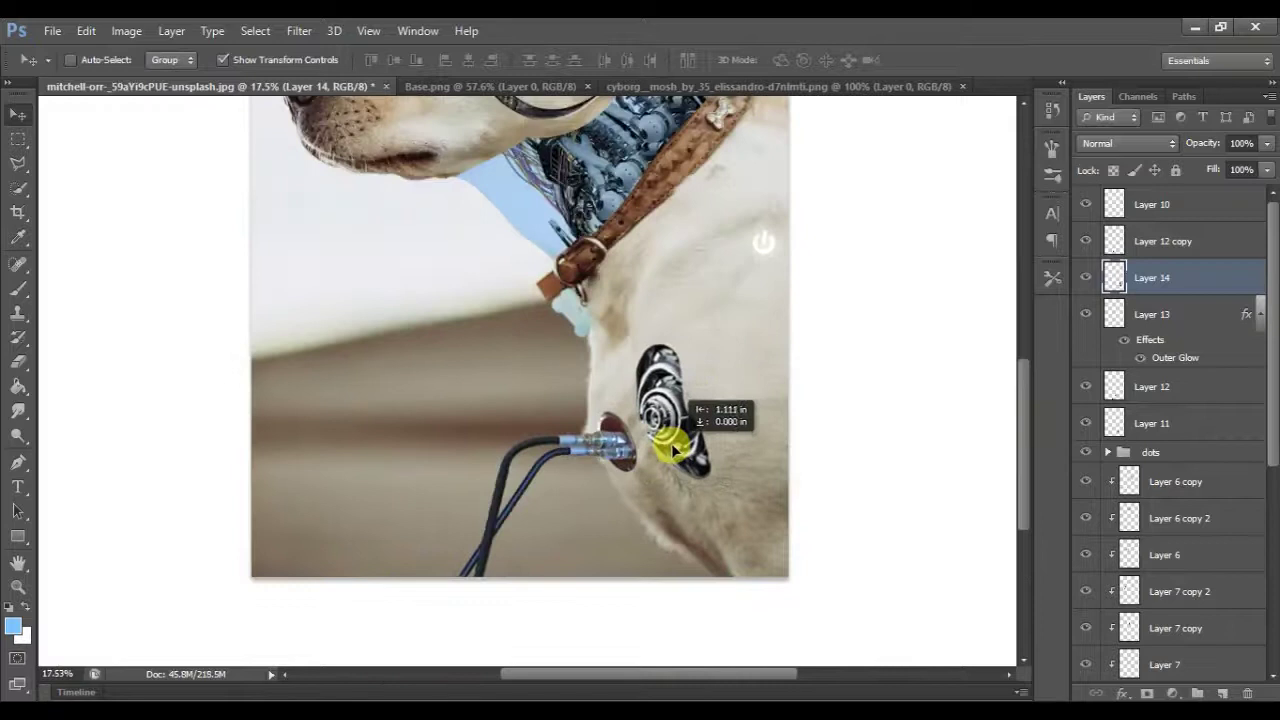
pyautogui.moveTo(643, 358); pyautogui.dragTo(612, 350)
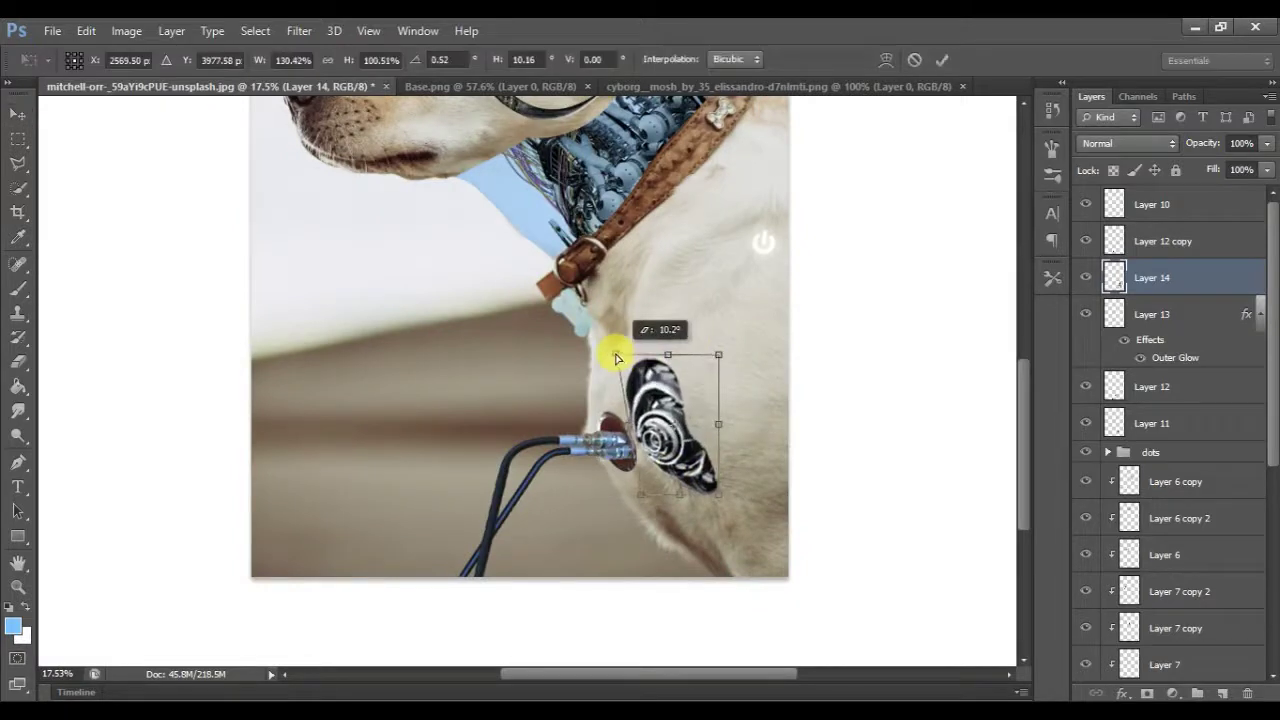
pyautogui.moveTo(720, 355); pyautogui.dragTo(712, 348)
pyautogui.moveTo(715, 494)
pyautogui.mouseDown()
pyautogui.moveTo(686, 451)
pyautogui.moveTo(695, 466)
pyautogui.mouseUp()
pyautogui.press('Return')
# Step: Close the cyborg_mosh source image
pyautogui.scroll(-2, 695, 466)
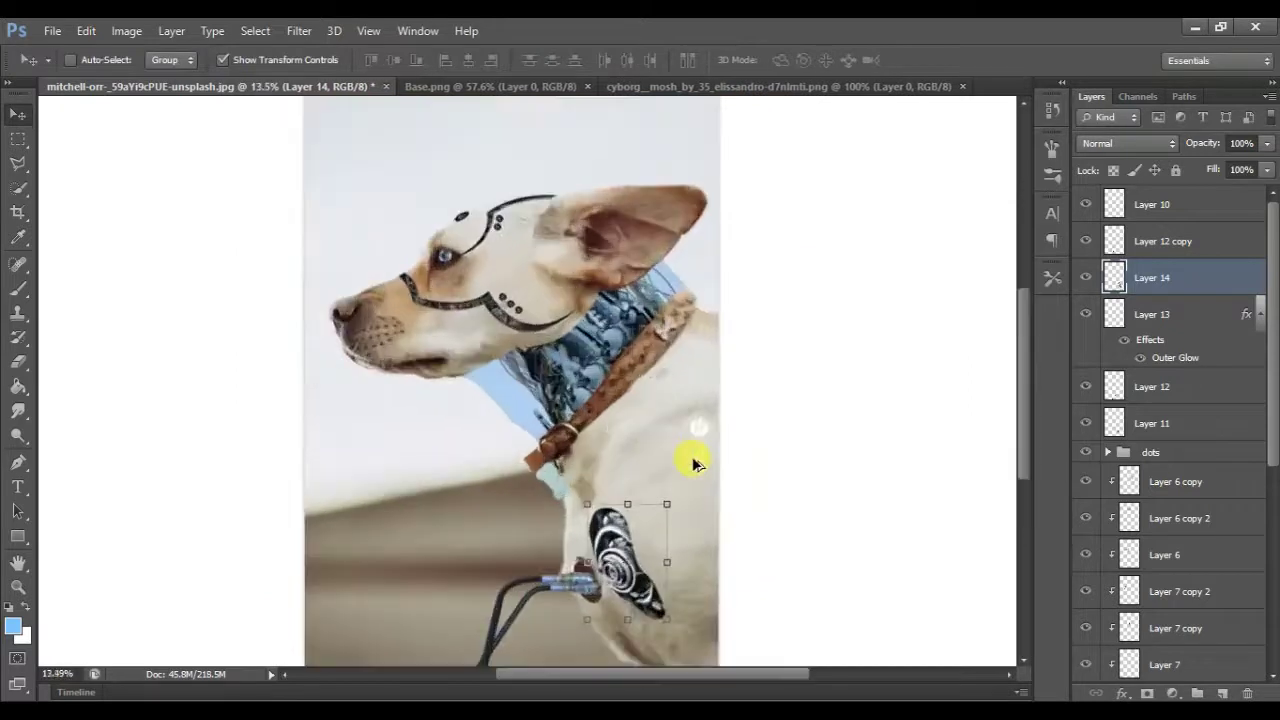
pyautogui.scroll(-2, 690, 460)
pyautogui.scroll(3, 695, 466)
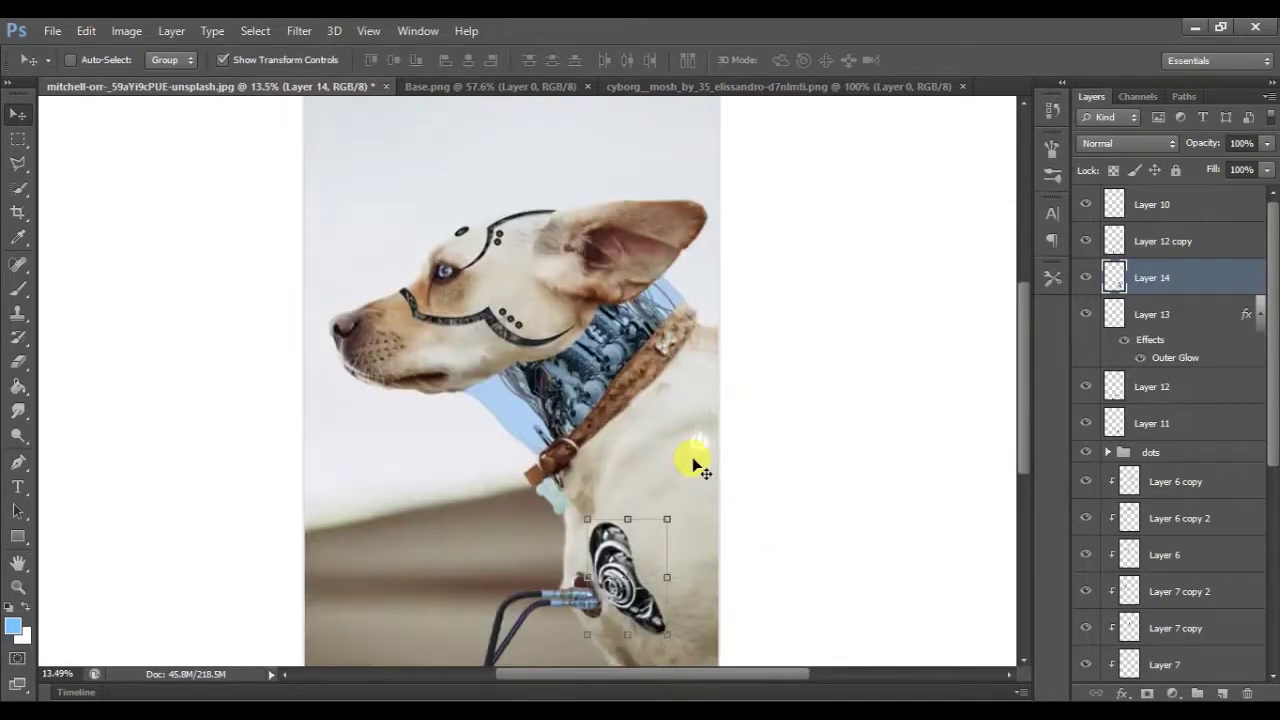
pyautogui.click(964, 87)
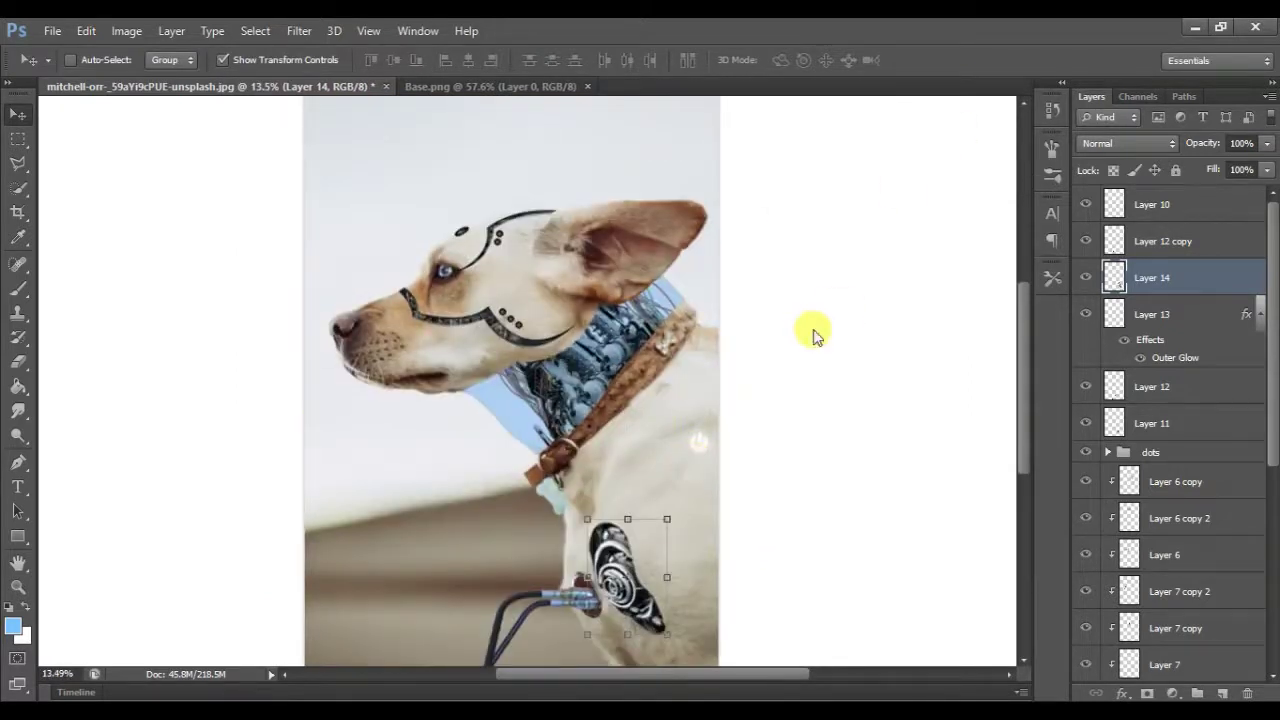
# Step: Select the Untitled-1 barcode and Sci-Fi_05 images in the material folder
pyautogui.hotkey('ctrl', 'o')
pyautogui.click(1000, 440)
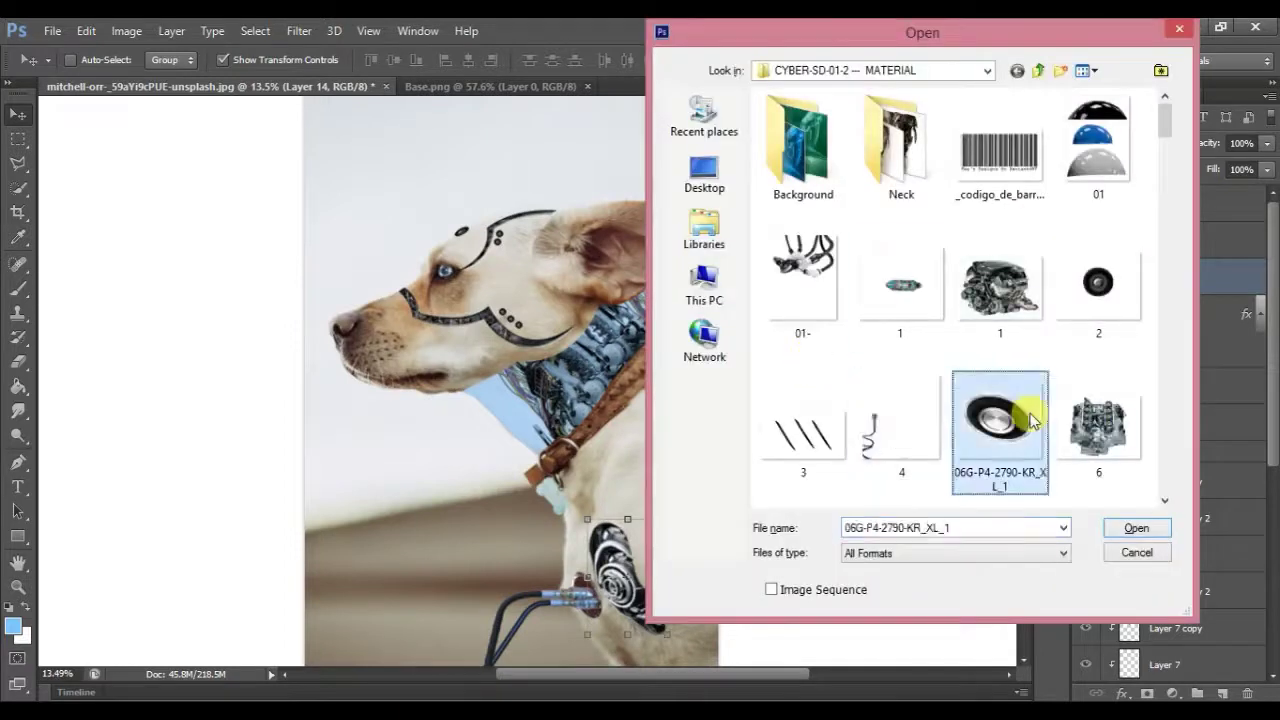
pyautogui.scroll(-5, 1000, 430)
pyautogui.click(1000, 425)
pyautogui.click(808, 310)
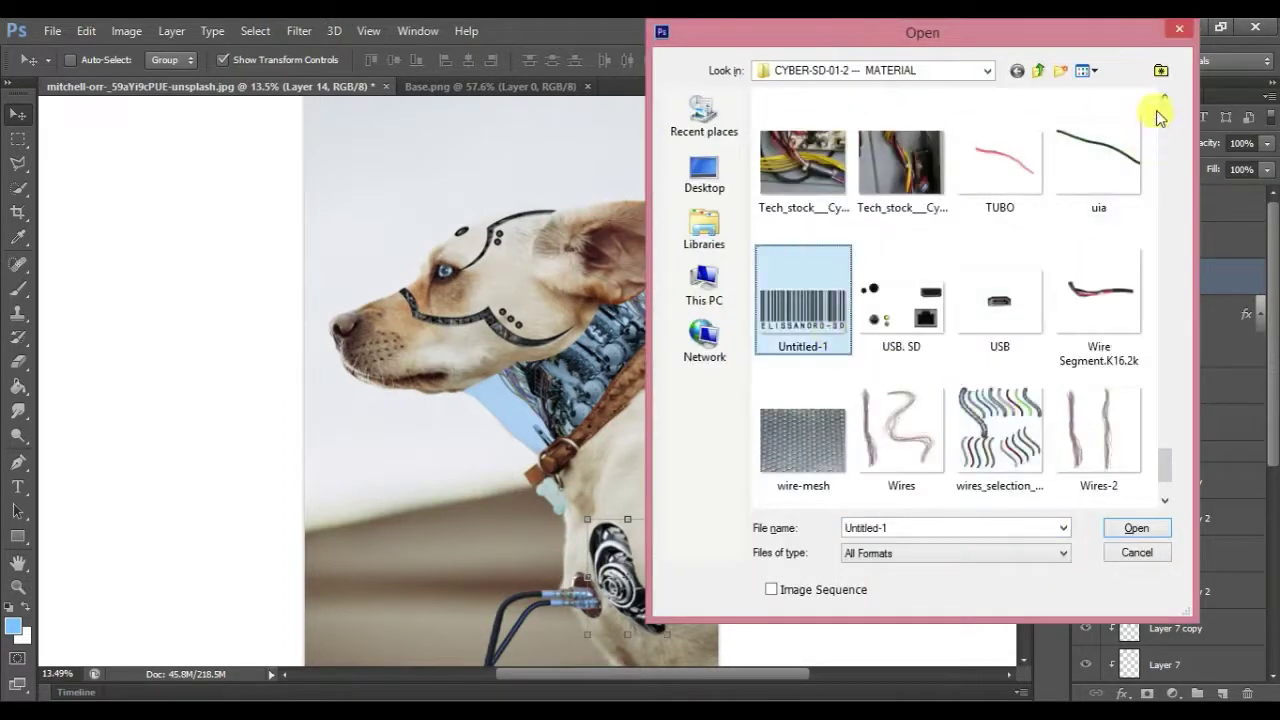
pyautogui.scroll(3, 1160, 112)
pyautogui.scroll(3, 900, 385)
pyautogui.scroll(-5, 900, 385)
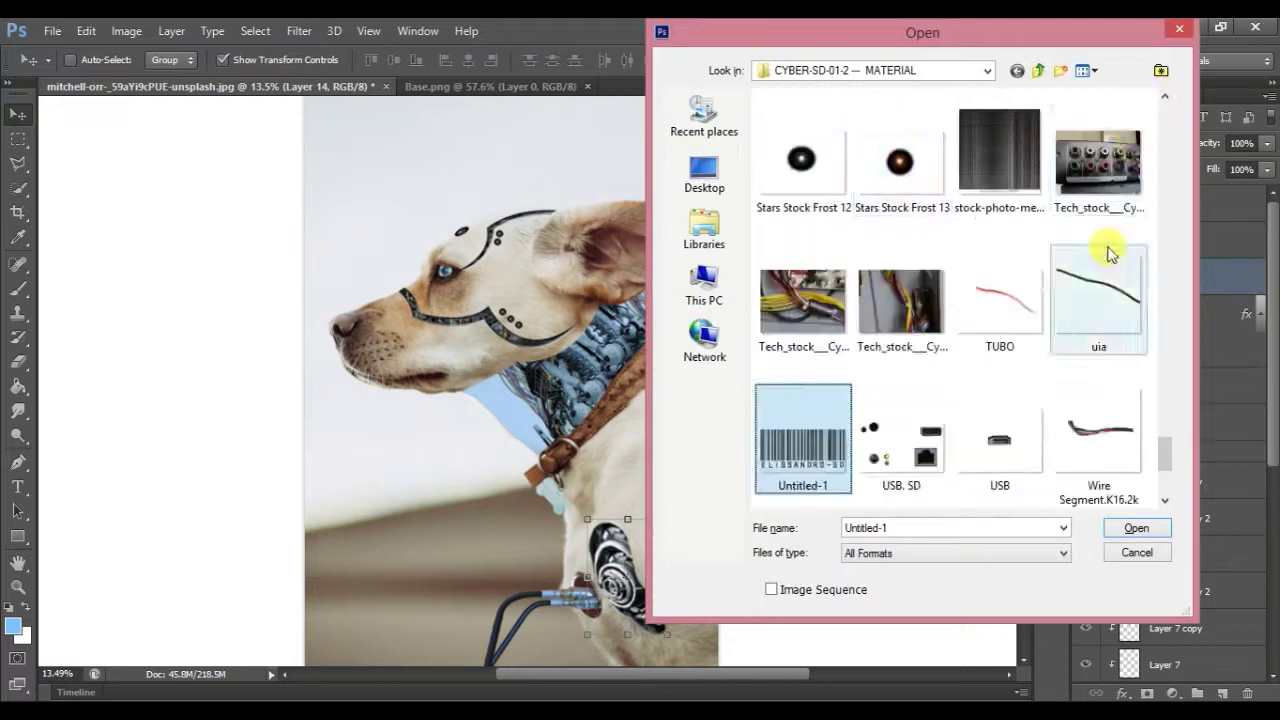
pyautogui.click(1031, 157)
pyautogui.scroll(2, 900, 210)
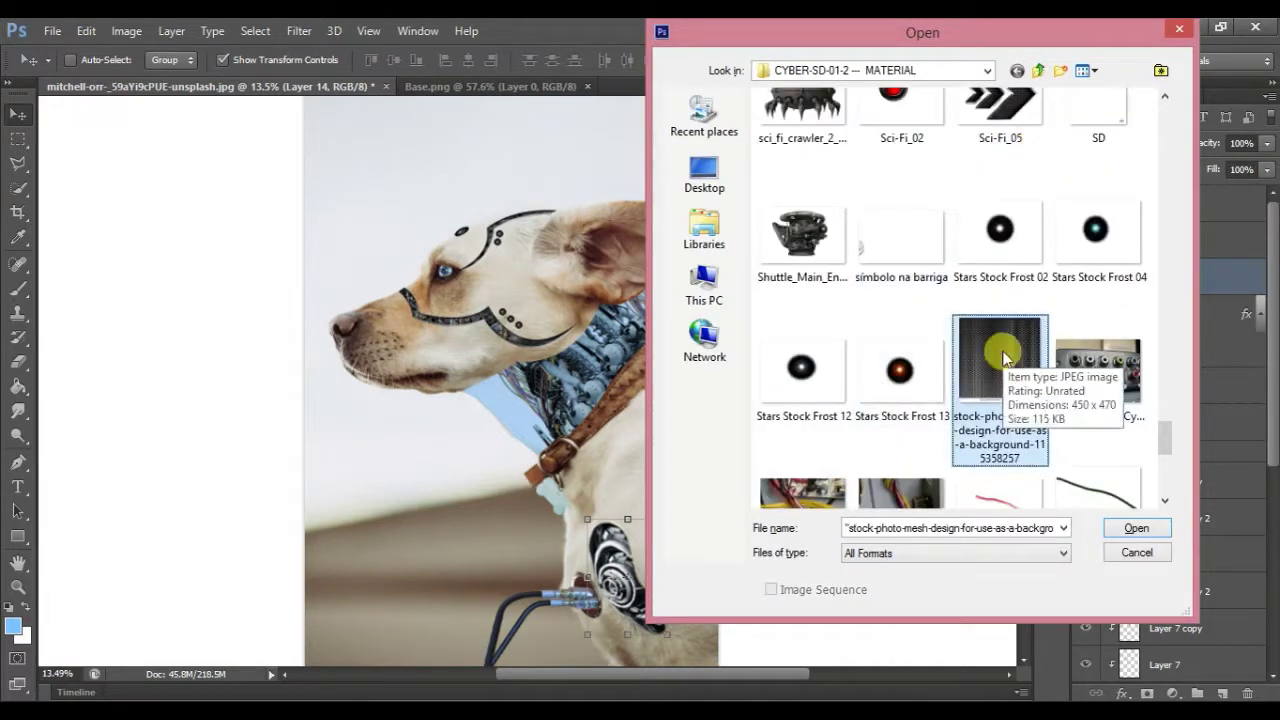
pyautogui.scroll(2, 966, 391)
pyautogui.keyDown('ctrl'); pyautogui.click(970, 228); pyautogui.keyUp('ctrl')
# Step: Open both images, dismiss the profile warning, and drag the barcode into the dog photo
pyautogui.click(1136, 528)
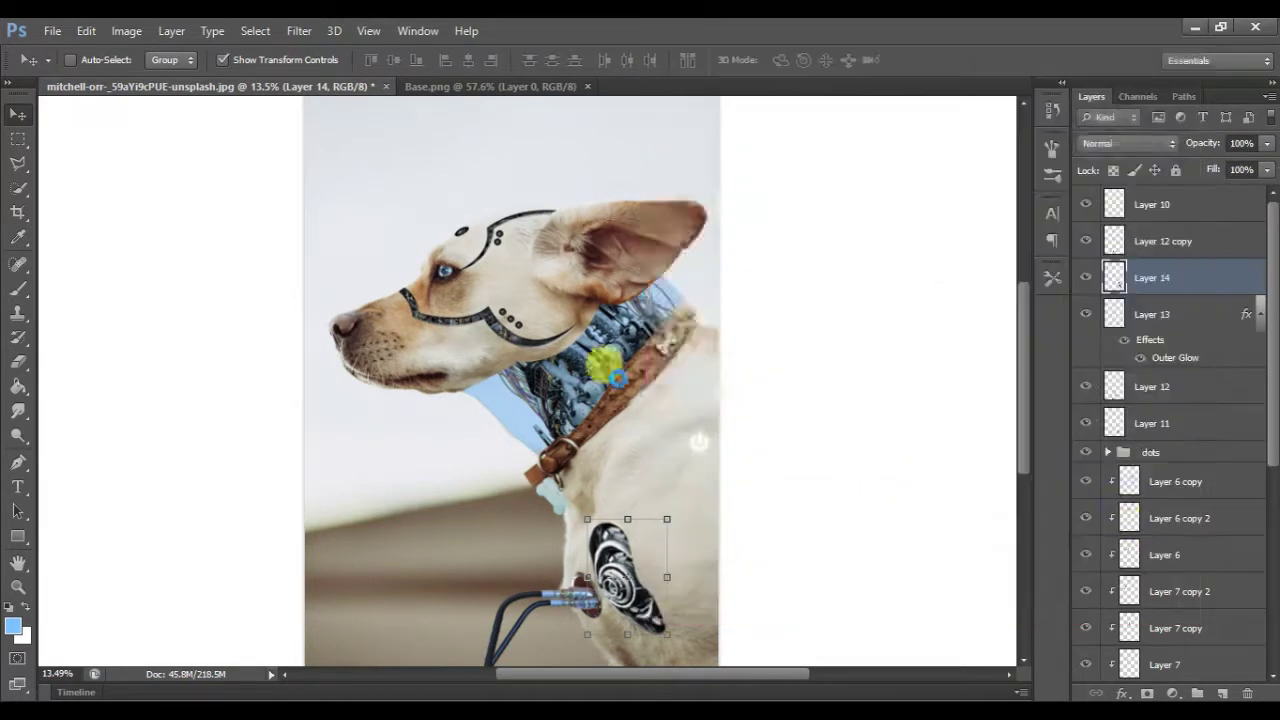
pyautogui.click(705, 388)
pyautogui.moveTo(210, 160)
pyautogui.mouseDown()
pyautogui.moveTo(719, 522)
pyautogui.moveTo(721, 473)
pyautogui.moveTo(700, 481)
pyautogui.mouseUp()
pyautogui.scroll(2, 702, 488)
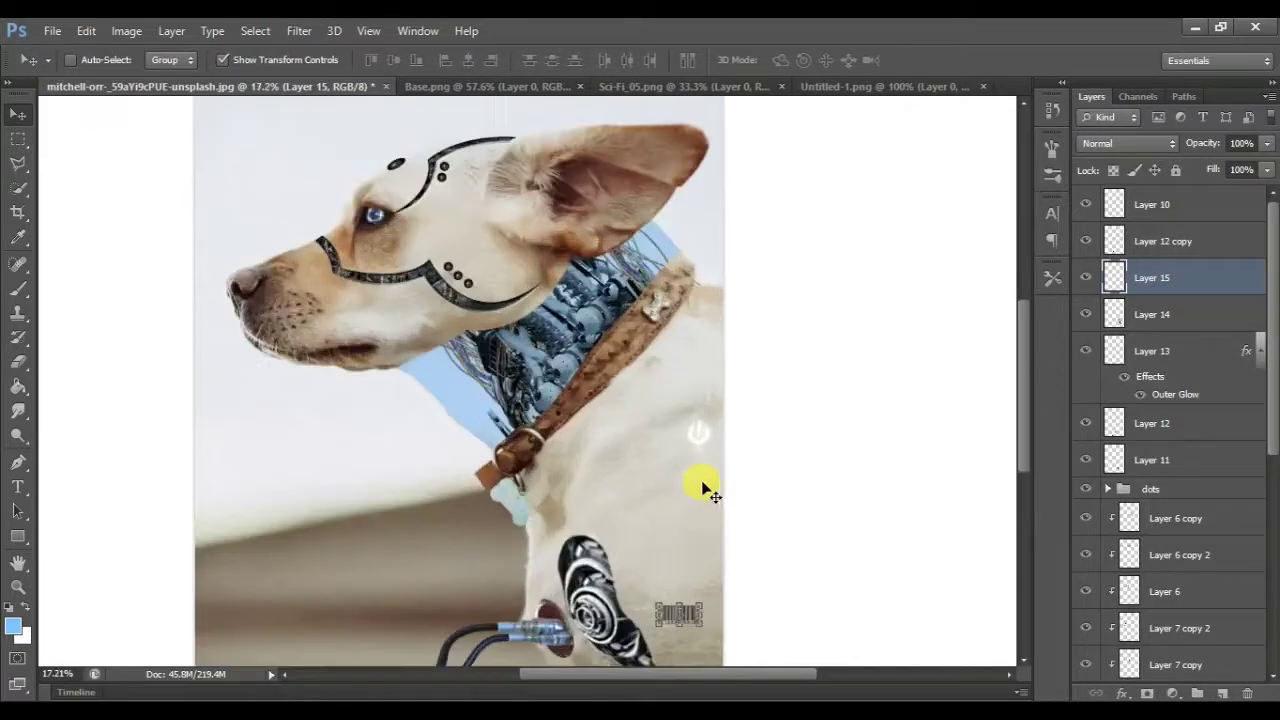
# Step: Move the barcode down onto the lower part of the dog's chest
pyautogui.scroll(1, 701, 486)
pyautogui.scroll(-2, 701, 486)
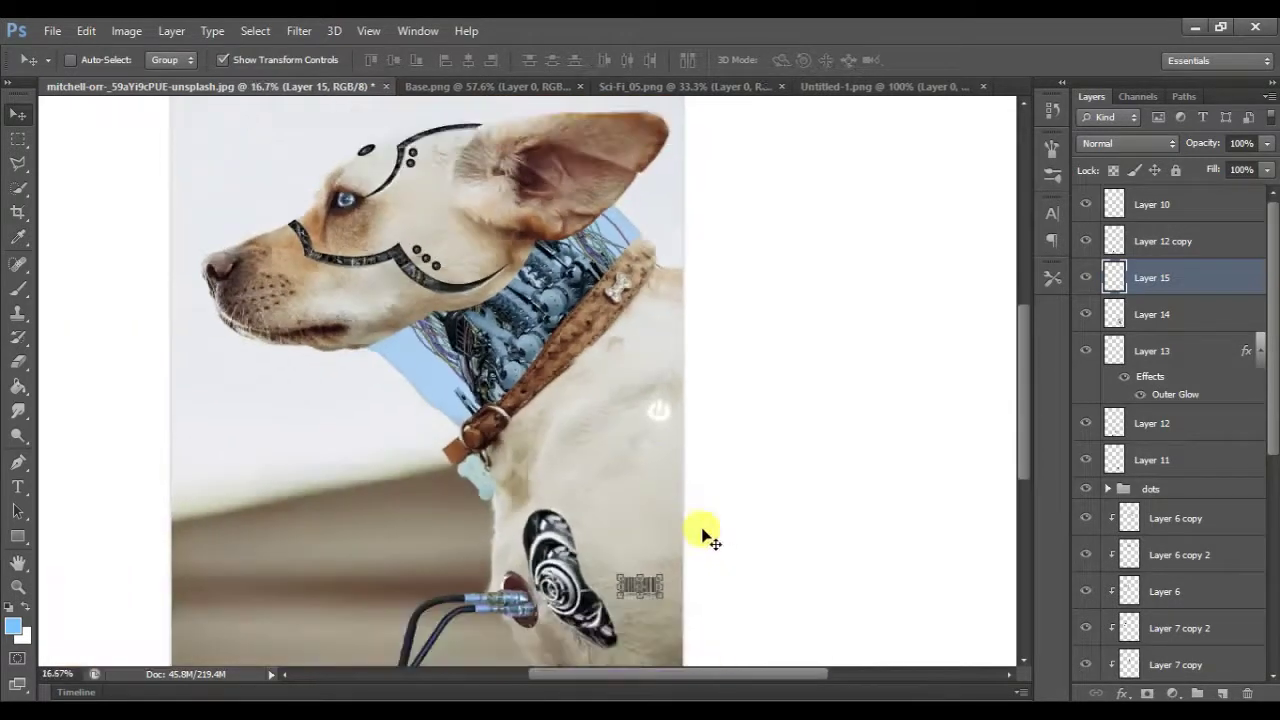
pyautogui.scroll(5, 643, 588)
pyautogui.moveTo(651, 586)
pyautogui.mouseDown()
pyautogui.moveTo(726, 457)
pyautogui.moveTo(716, 397)
pyautogui.mouseUp()
pyautogui.scroll(-2, 716, 397)
pyautogui.scroll(2, 716, 400)
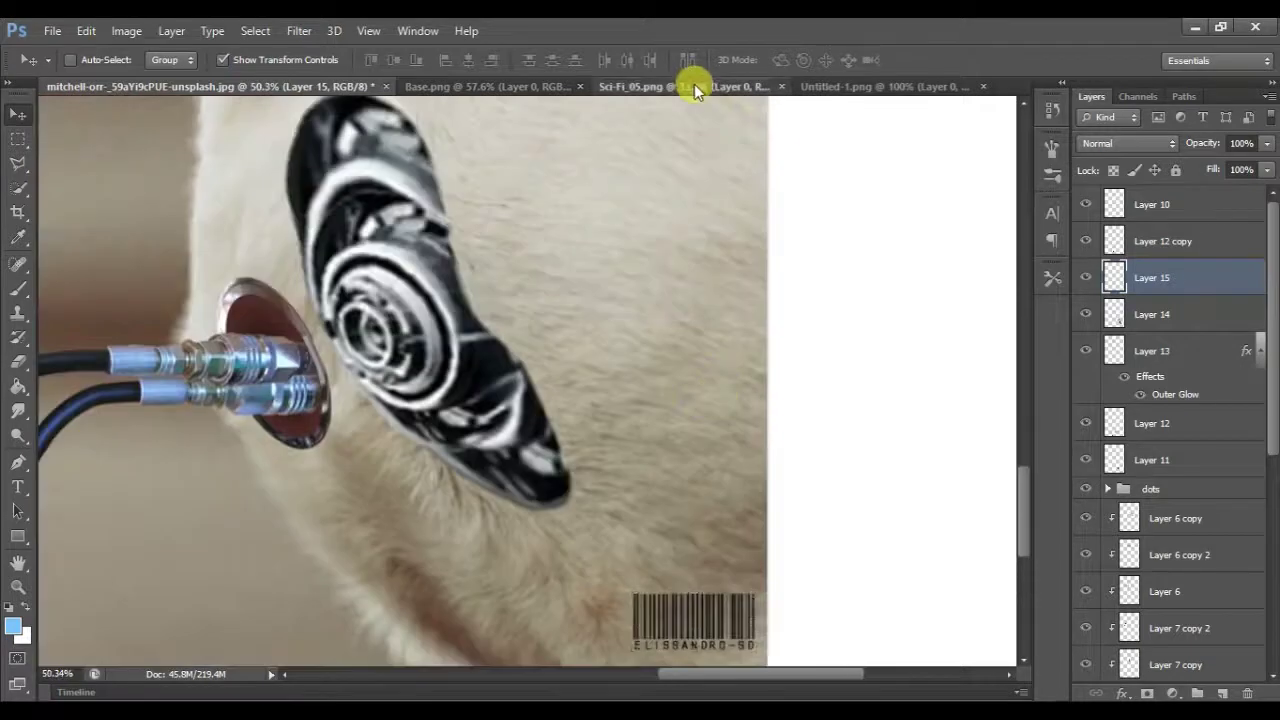
# Step: Bring the Sci-Fi_05 chevron into the dog photo, rotated and scaled to about 26%
pyautogui.click(697, 88)
pyautogui.moveTo(520, 380); pyautogui.dragTo(705, 318)
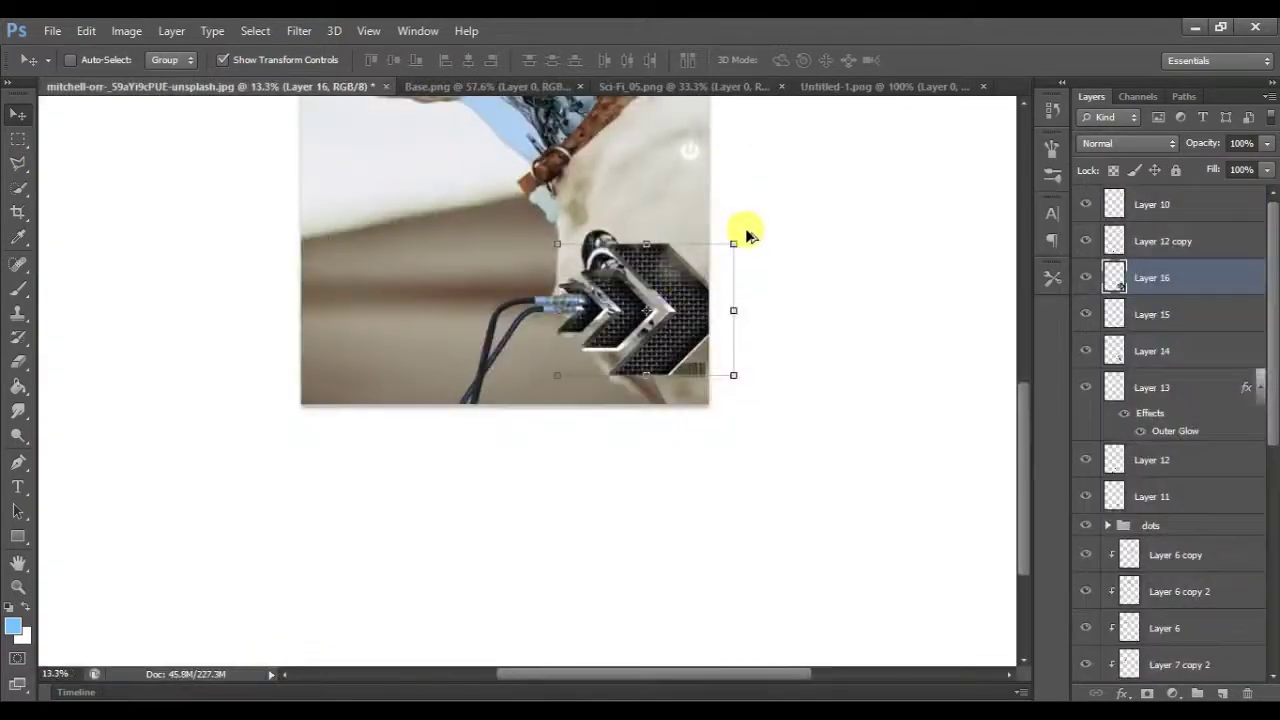
pyautogui.moveTo(745, 232); pyautogui.dragTo(691, 177)
pyautogui.press('Escape')
pyautogui.moveTo(735, 218)
pyautogui.mouseDown()
pyautogui.moveTo(731, 229)
pyautogui.moveTo(660, 222)
pyautogui.mouseUp()
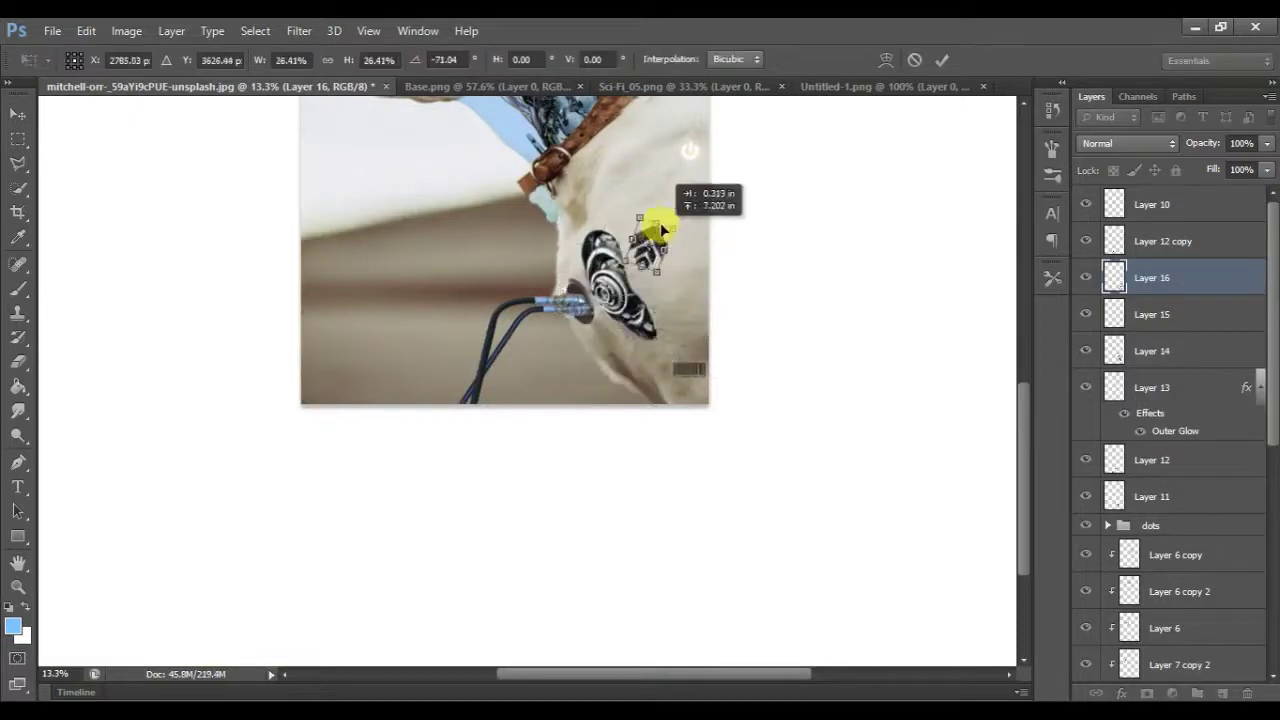
pyautogui.press('Return')
# Step: Reposition the chevron above the round panel
pyautogui.scroll(5, 663, 206)
pyautogui.scroll(-3, 657, 206)
pyautogui.scroll(2, 535, 255)
pyautogui.scroll(-2, 535, 255)
pyautogui.scroll(-3, 531, 251)
pyautogui.scroll(-2, 537, 277)
pyautogui.moveTo(757, 471)
pyautogui.mouseDown()
pyautogui.moveTo(713, 429)
pyautogui.moveTo(784, 445)
pyautogui.mouseUp()
pyautogui.scroll(3, 786, 449)
pyautogui.scroll(1, 787, 453)
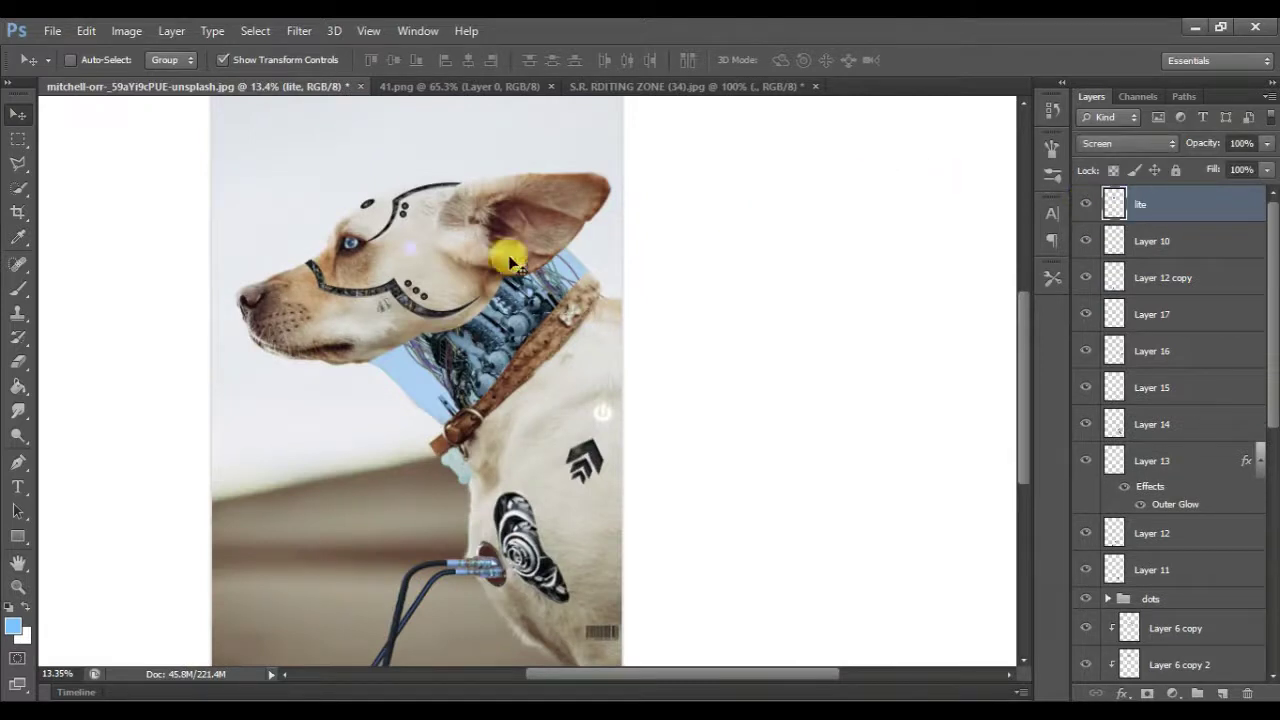
# Step: Place the blue lite glow on a neck joint in Linear Dodge (Add) mode
pyautogui.hscroll(-3, 418, 254)
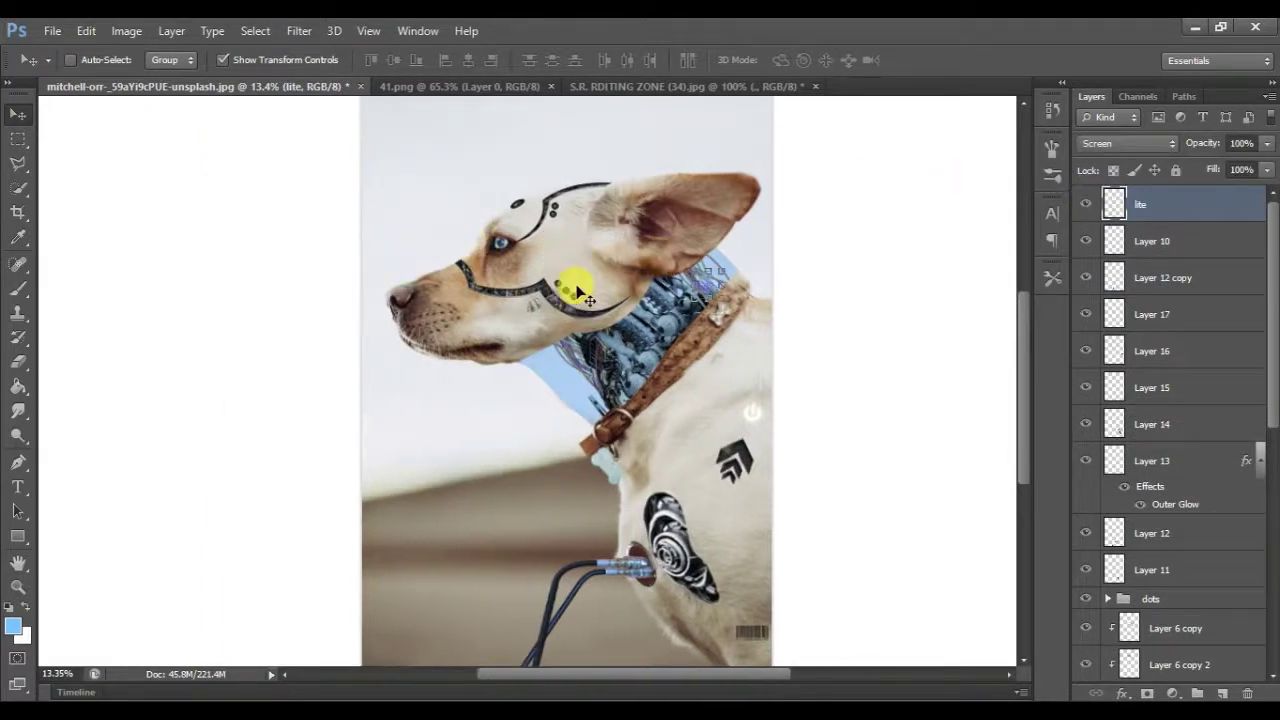
pyautogui.scroll(3, 712, 293)
pyautogui.moveTo(728, 320); pyautogui.dragTo(604, 497)
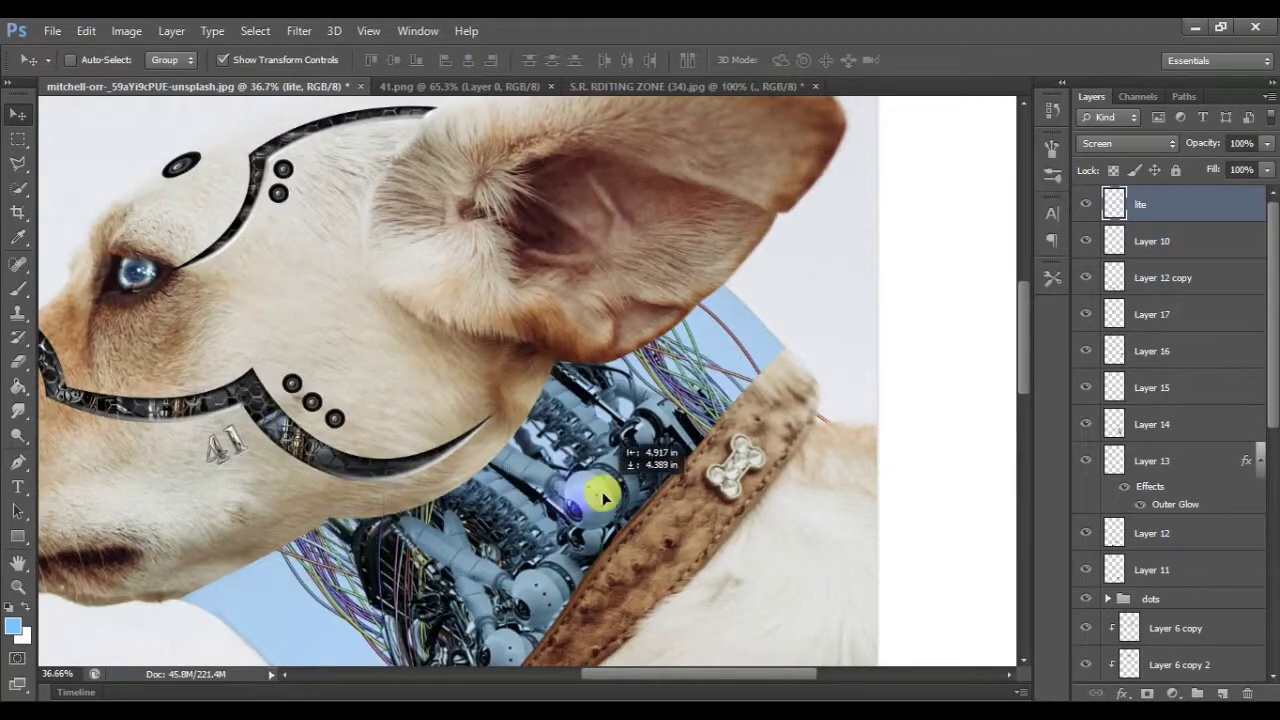
pyautogui.hotkey('shift', '+')
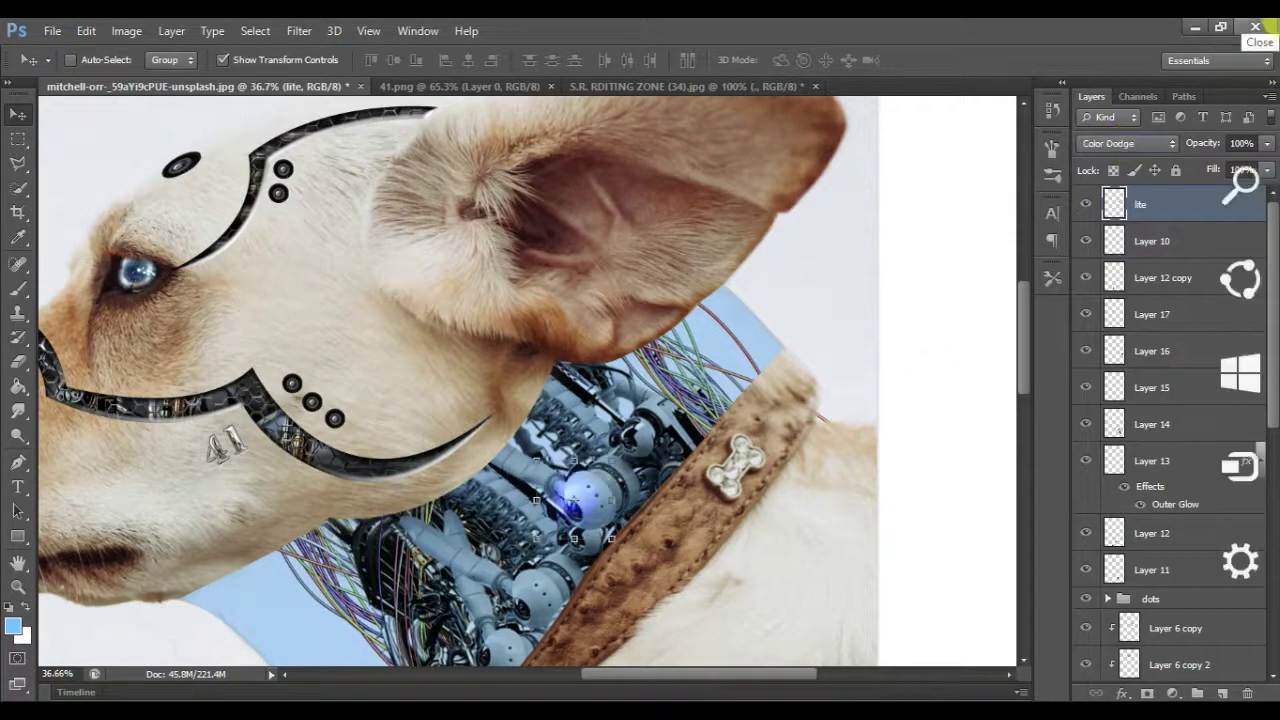
pyautogui.hotkey('shift', '-')
pyautogui.hotkey('shift', '-')
pyautogui.hotkey('shift', '-')
pyautogui.hotkey('shift', '-')
pyautogui.hotkey('shift', '-')
pyautogui.hotkey('shift', '-')
pyautogui.hotkey('shift', '-')
pyautogui.hotkey('shift', '-')
pyautogui.hotkey('shift', '-')
pyautogui.hotkey('shift', '-')
pyautogui.hotkey('shift', '-')
pyautogui.hotkey('shift', '-')
pyautogui.hotkey('shift', '-')
pyautogui.hotkey('shift', '-')
pyautogui.hotkey('shift', '-')
pyautogui.hotkey('shift', '-')
pyautogui.hotkey('shift', '-')
pyautogui.hotkey('shift', '-')
pyautogui.hotkey('shift', '-')
pyautogui.moveTo(622, 545)
pyautogui.mouseDown()
pyautogui.moveTo(608, 533)
pyautogui.moveTo(638, 466)
pyautogui.mouseUp()
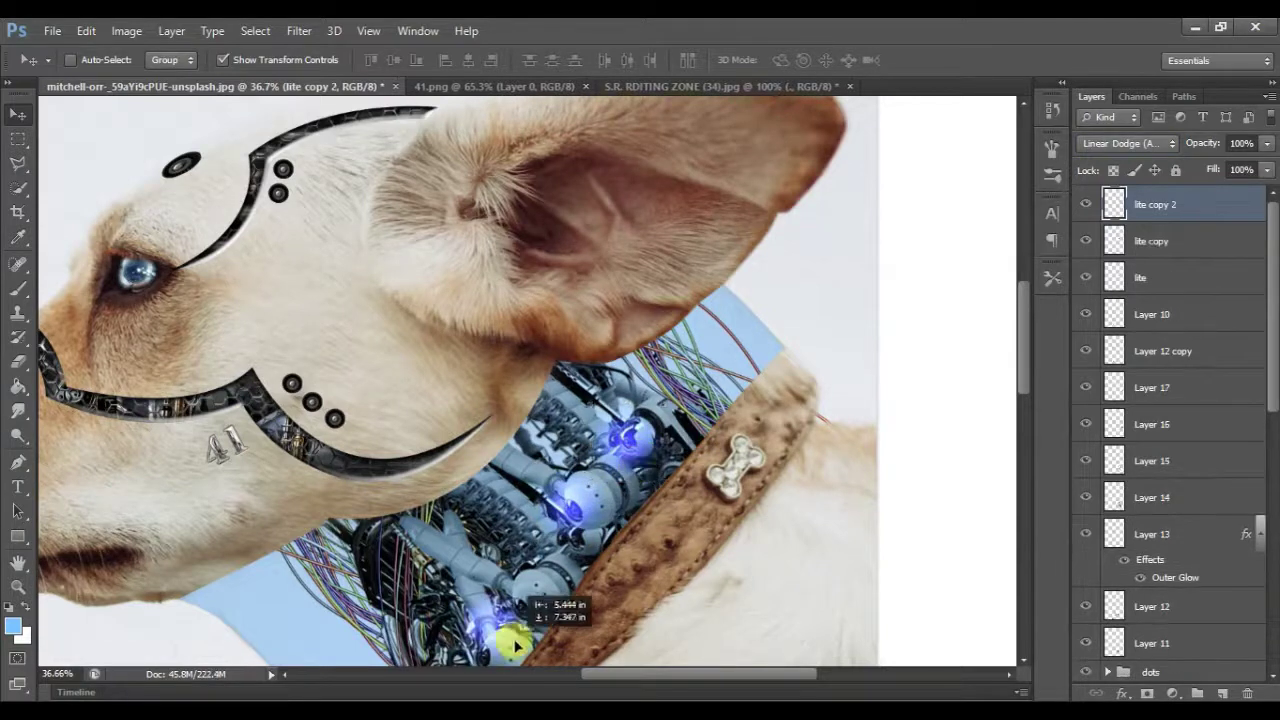
# Step: Duplicate the glow onto the lower neck joints
pyautogui.moveTo(640, 468); pyautogui.dragTo(535, 632)
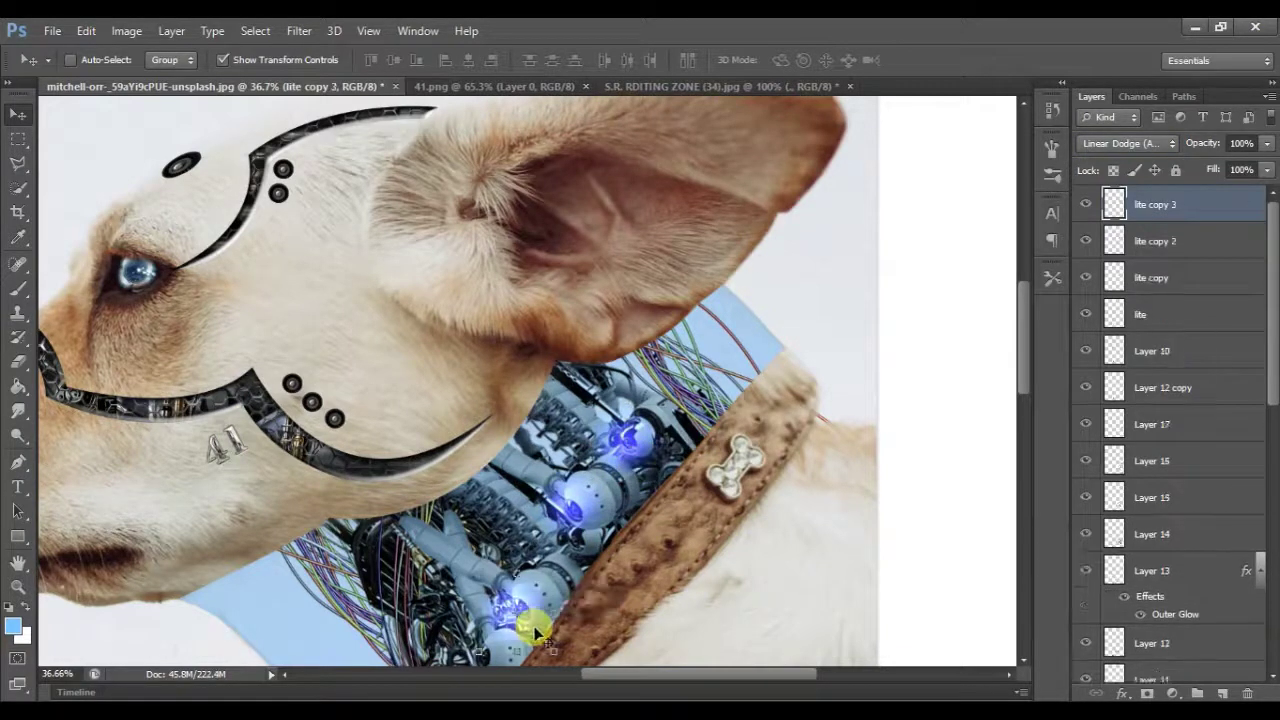
pyautogui.click(1155, 245)
pyautogui.hotkey('ctrl', 'j')
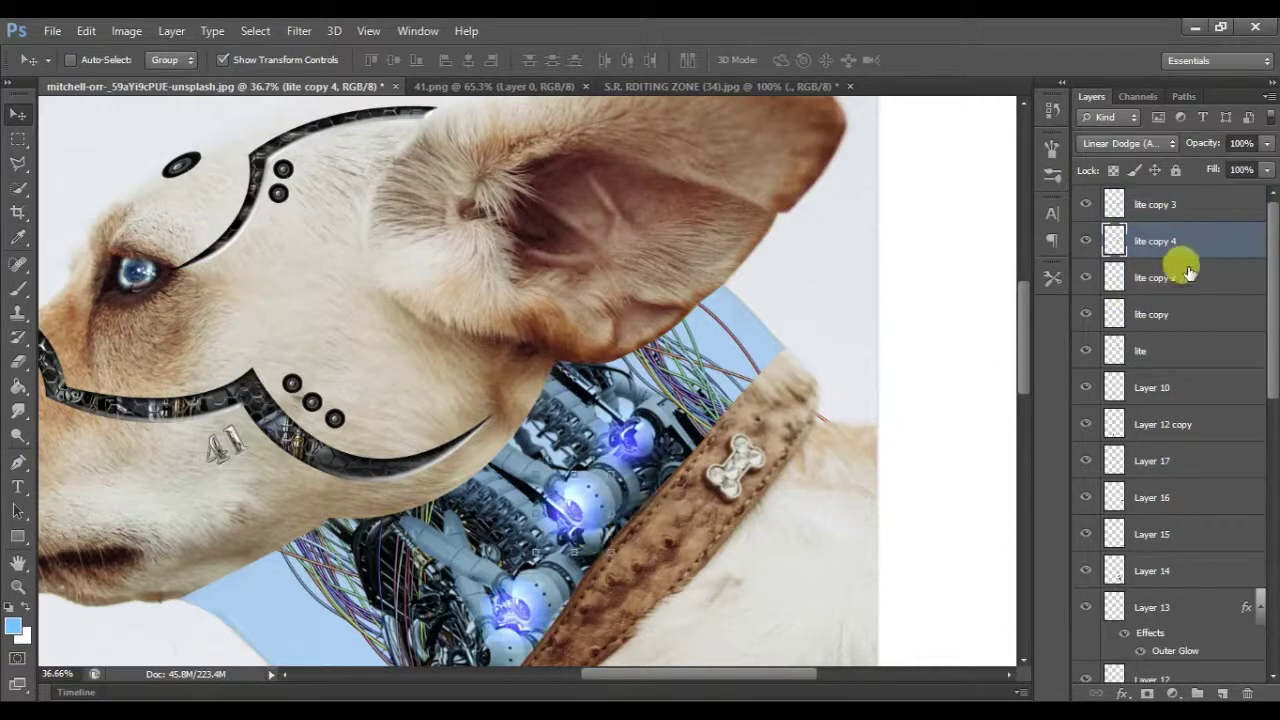
pyautogui.moveTo(1170, 245); pyautogui.dragTo(1168, 317)
pyautogui.scroll(-2, 805, 440)
# Step: Move a lite copy glow onto the dog's eye and enlarge it
pyautogui.click(1150, 351)
pyautogui.moveTo(630, 318)
pyautogui.mouseDown()
pyautogui.moveTo(160, 165)
pyautogui.moveTo(211, 233)
pyautogui.mouseUp()
pyautogui.press('Return')
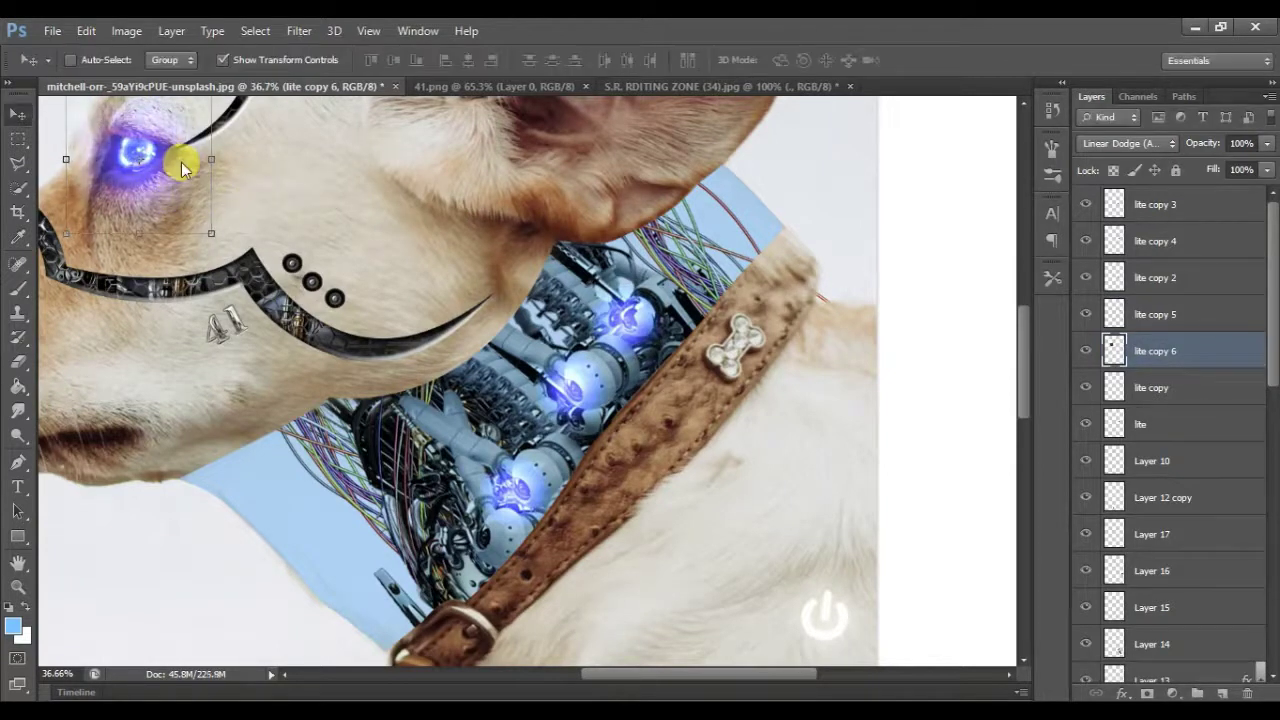
pyautogui.moveTo(143, 190); pyautogui.dragTo(141, 189)
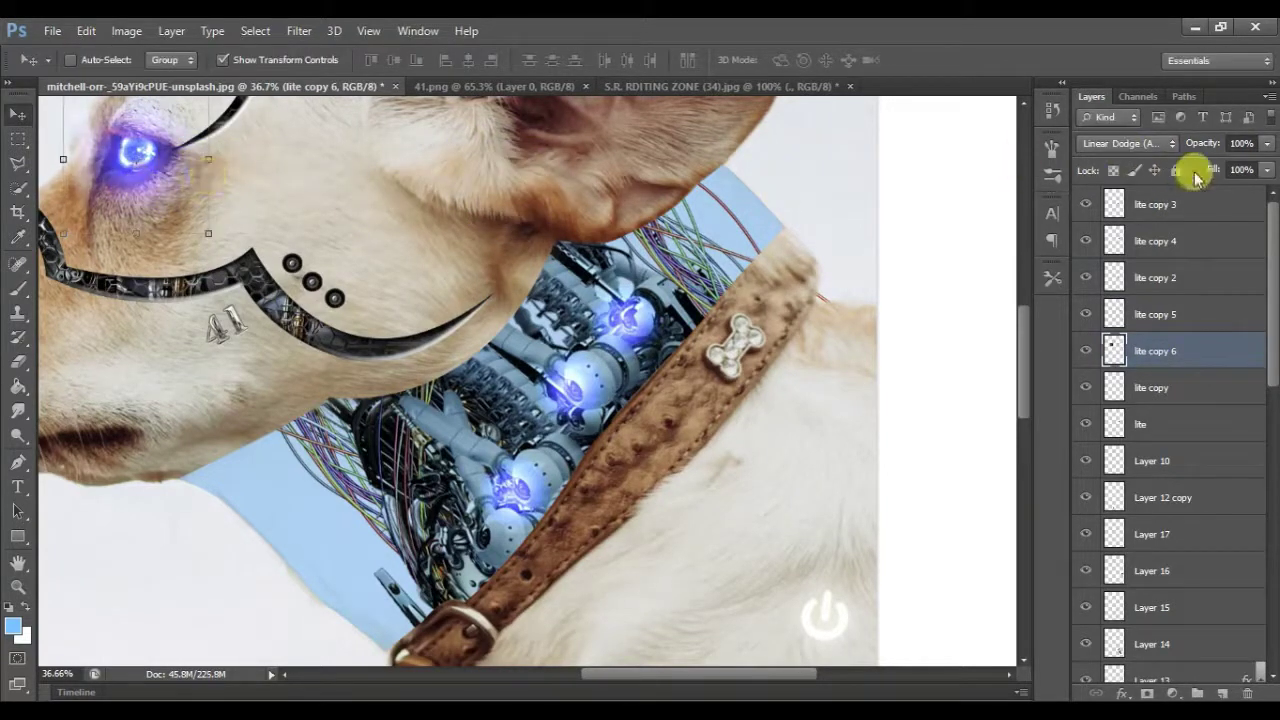
pyautogui.scroll(-4, 585, 300)
pyautogui.scroll(3, 557, 294)
# Step: Lower the eye glow's fill to 69%
pyautogui.click(1267, 168)
pyautogui.moveTo(1270, 163); pyautogui.dragTo(1245, 168)
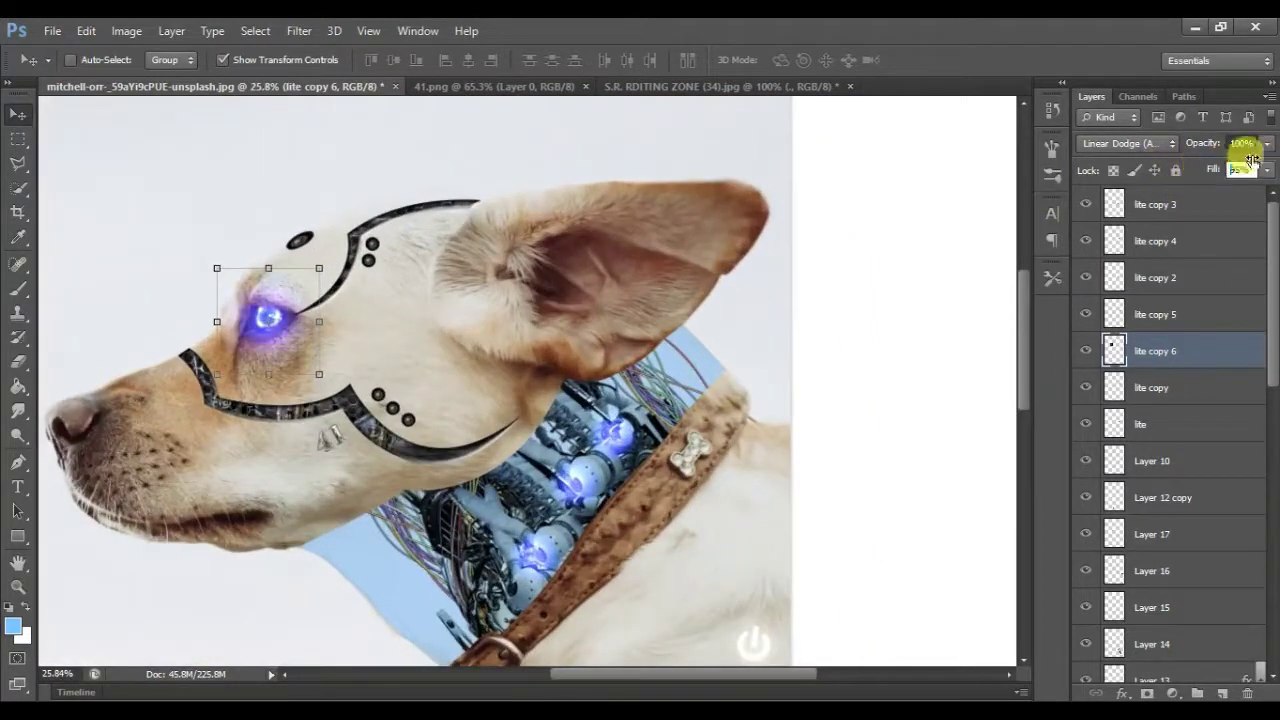
pyautogui.moveTo(1267, 169); pyautogui.dragTo(1190, 170)
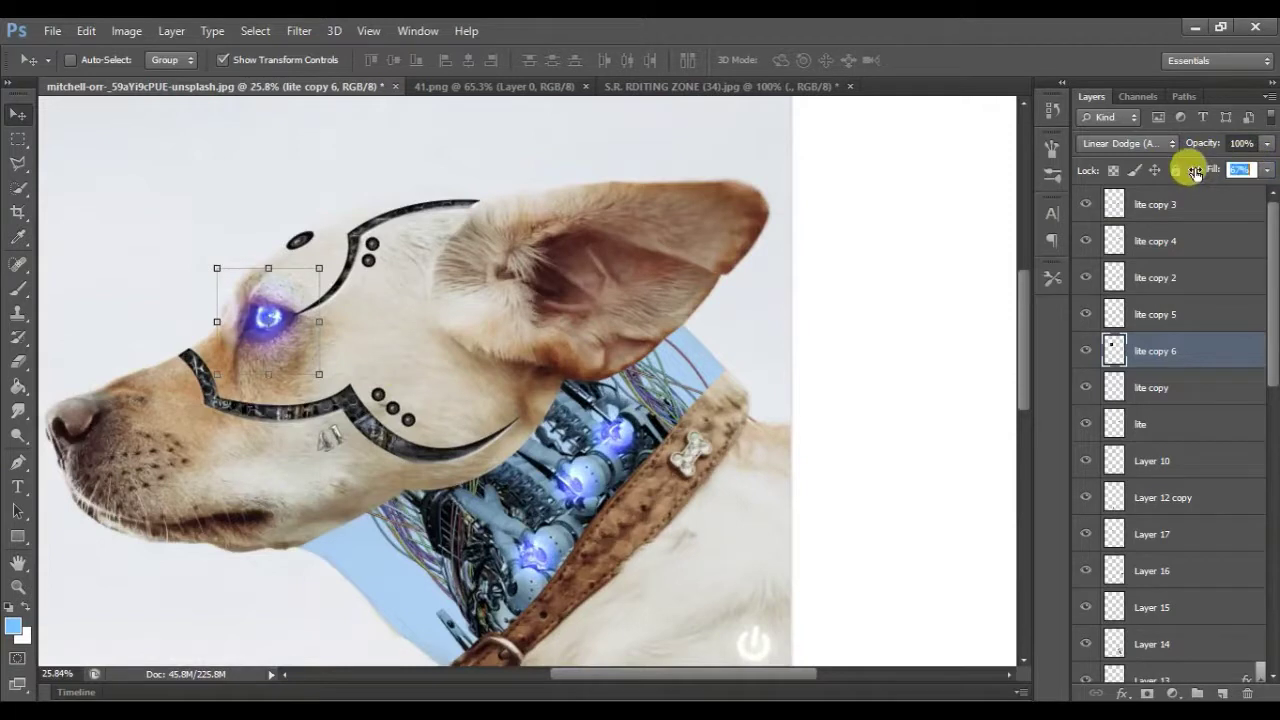
pyautogui.scroll(-2, 605, 410)
pyautogui.scroll(2, 600, 408)
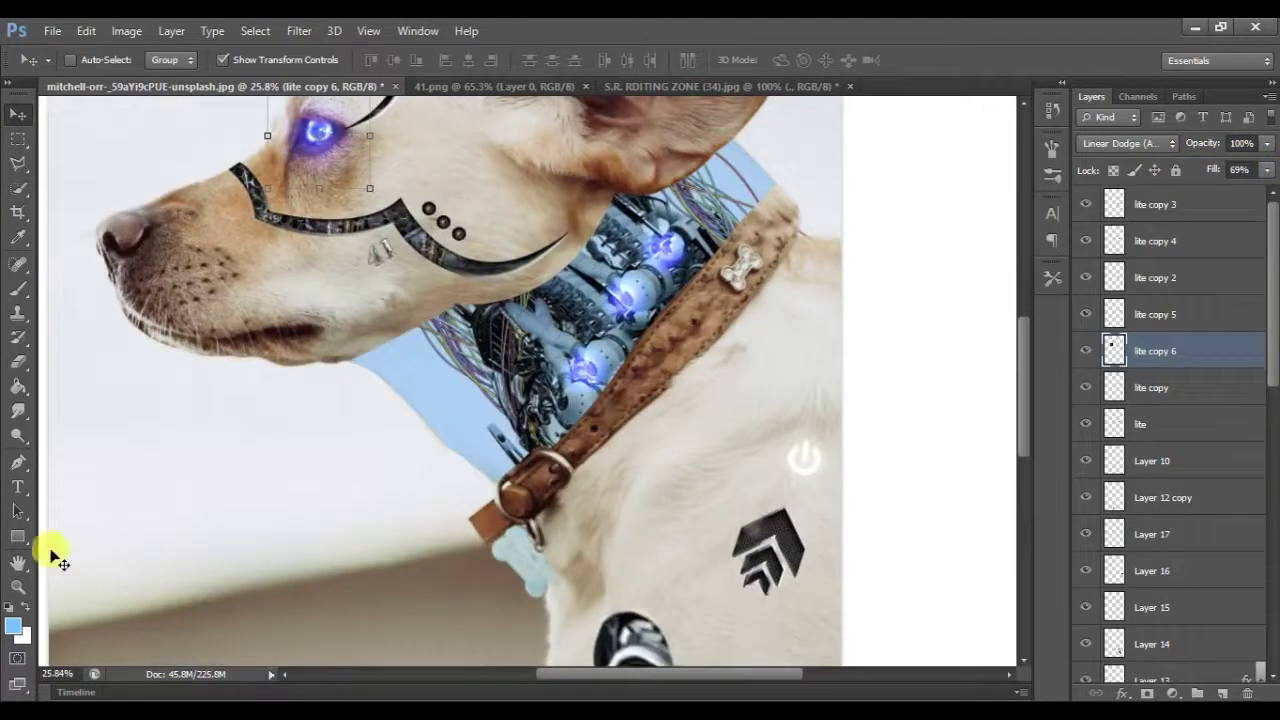
# Step: Pick the Brush tool and select the lite copy 3 layer
pyautogui.click(18, 288)
pyautogui.click(88, 60)
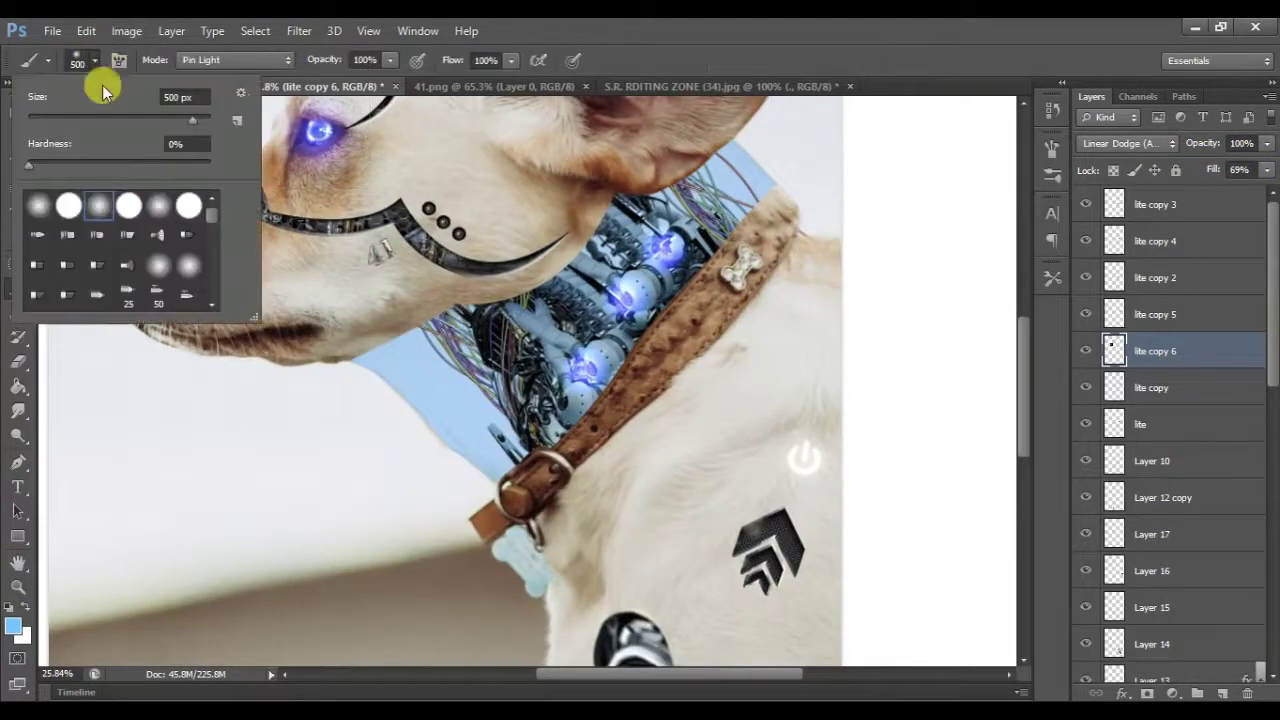
pyautogui.click(118, 422)
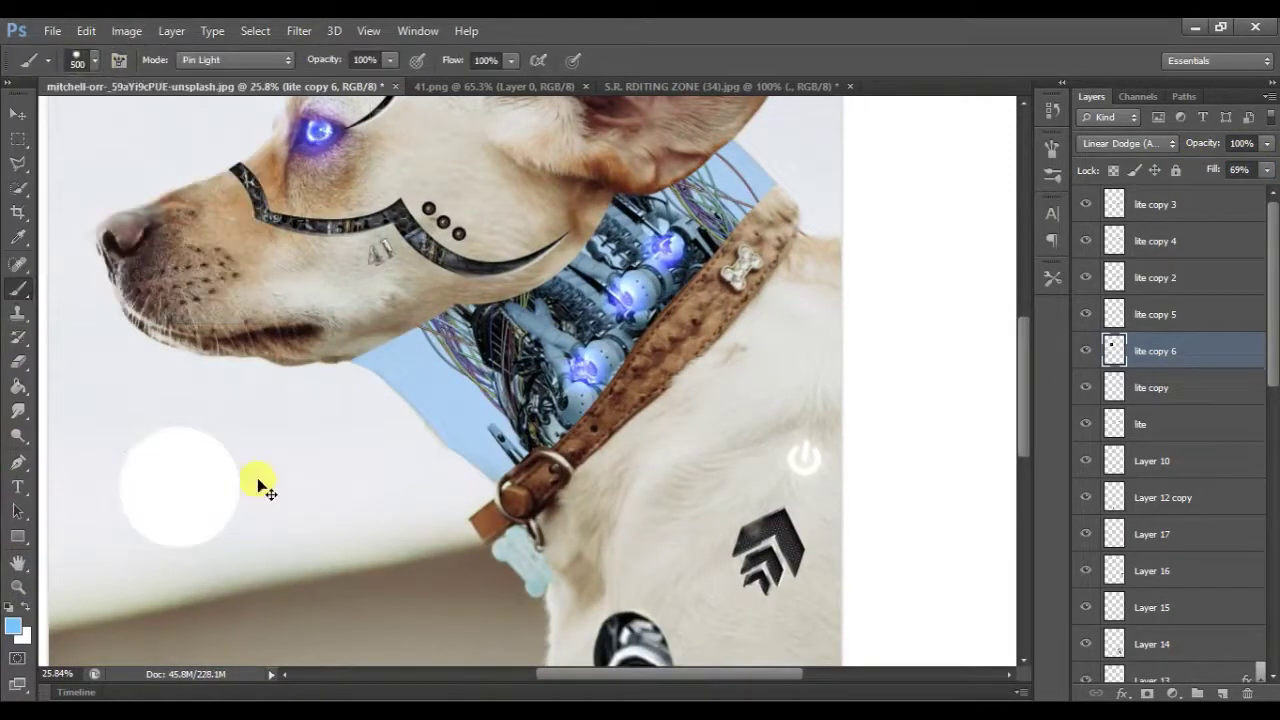
pyautogui.click(1157, 204)
# Step: On a new layer, paint a pinkish-red light dot on a neck joint
pyautogui.click(1221, 694)
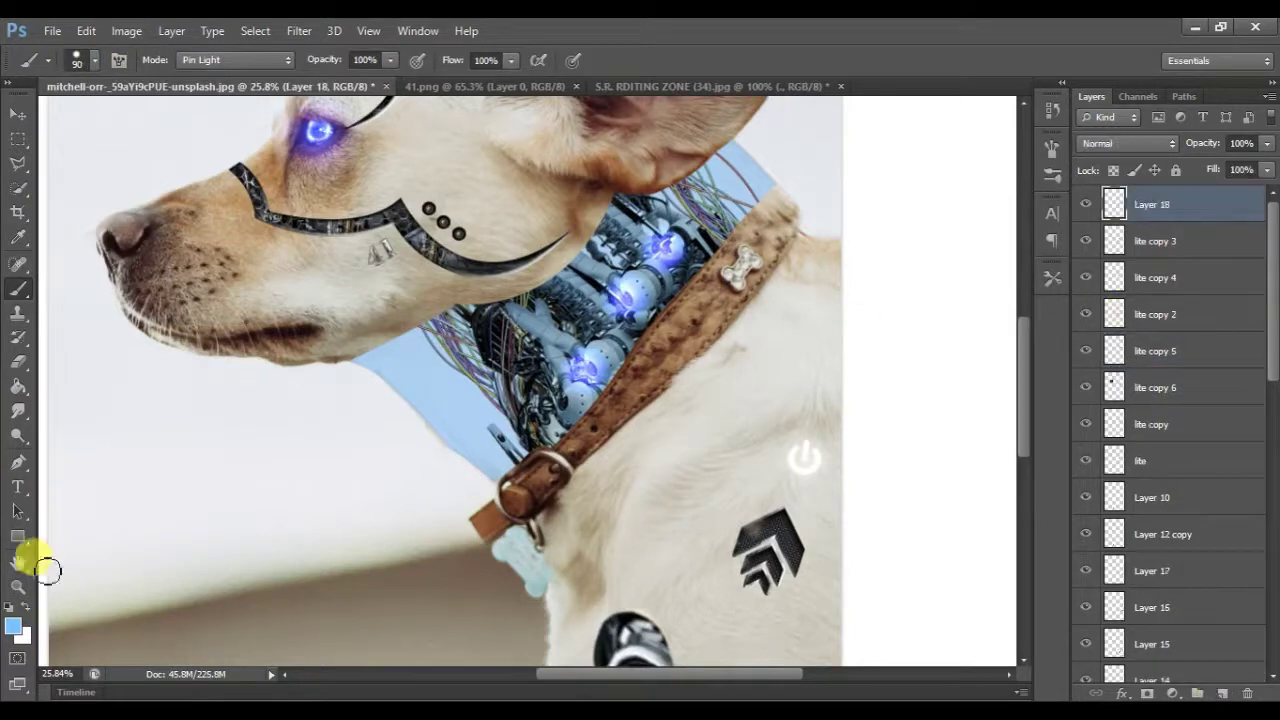
pyautogui.click(13, 626)
pyautogui.moveTo(1041, 285); pyautogui.dragTo(1058, 218)
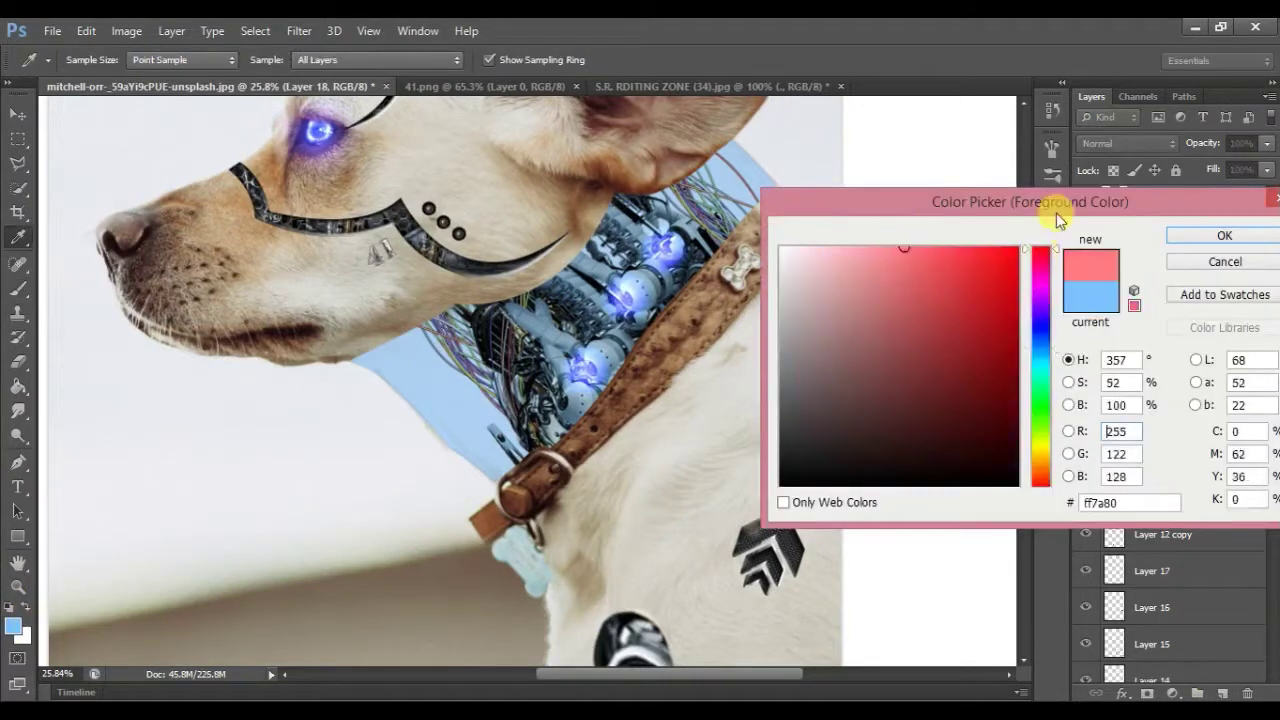
pyautogui.click(1224, 235)
pyautogui.press('b')
pyautogui.click(591, 370)
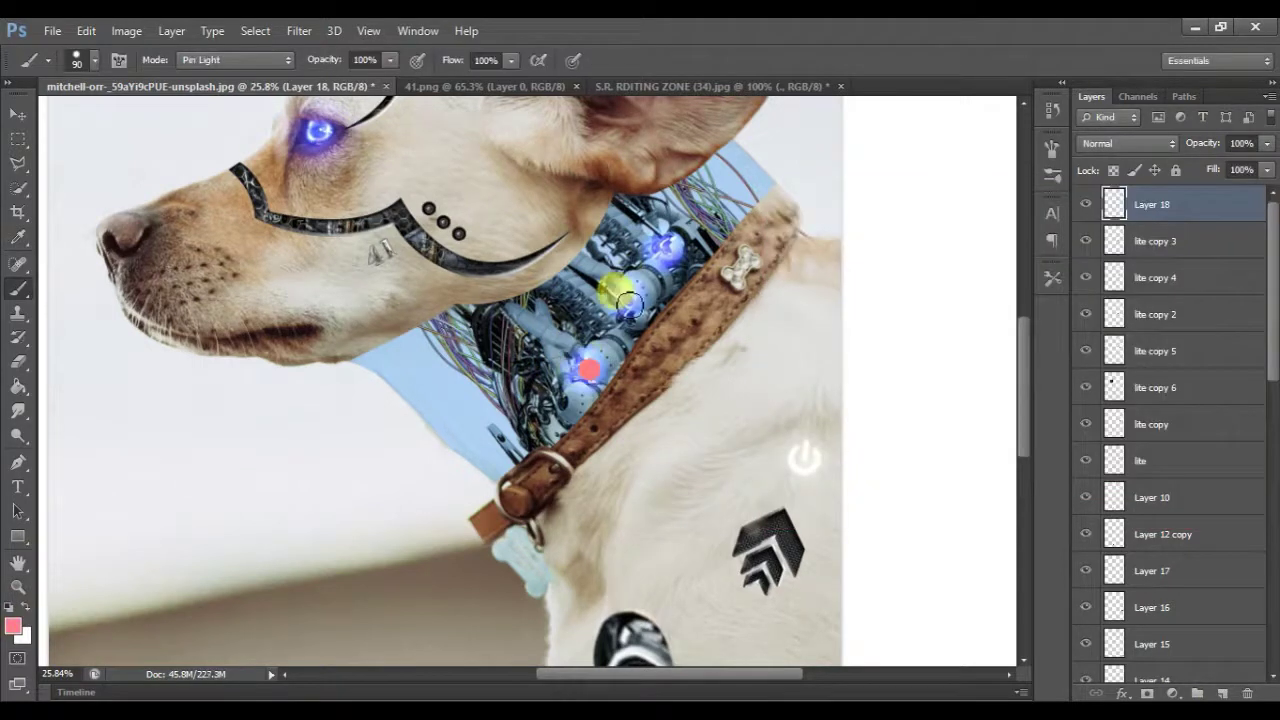
# Step: Set the red dots layer to Screen blending and lower its fill
pyautogui.click(1128, 145)
pyautogui.click(1138, 316)
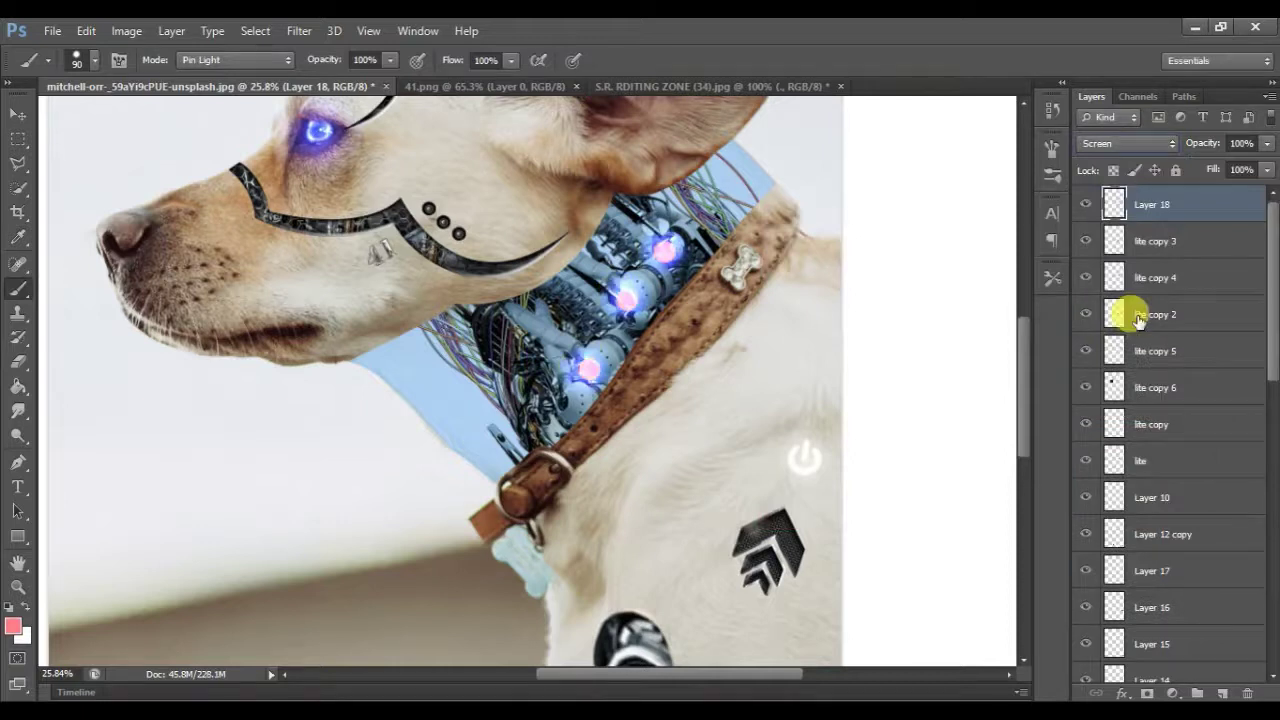
pyautogui.scroll(3, 809, 254)
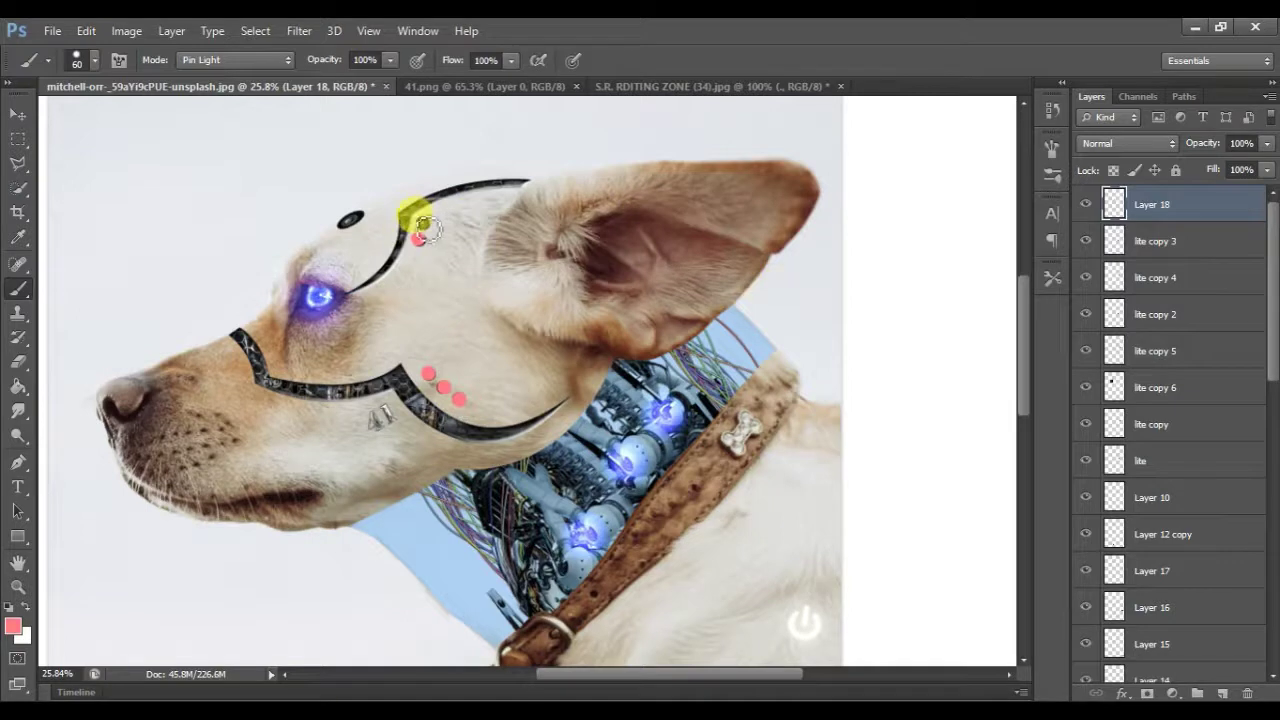
pyautogui.click(1128, 145)
pyautogui.click(1160, 310)
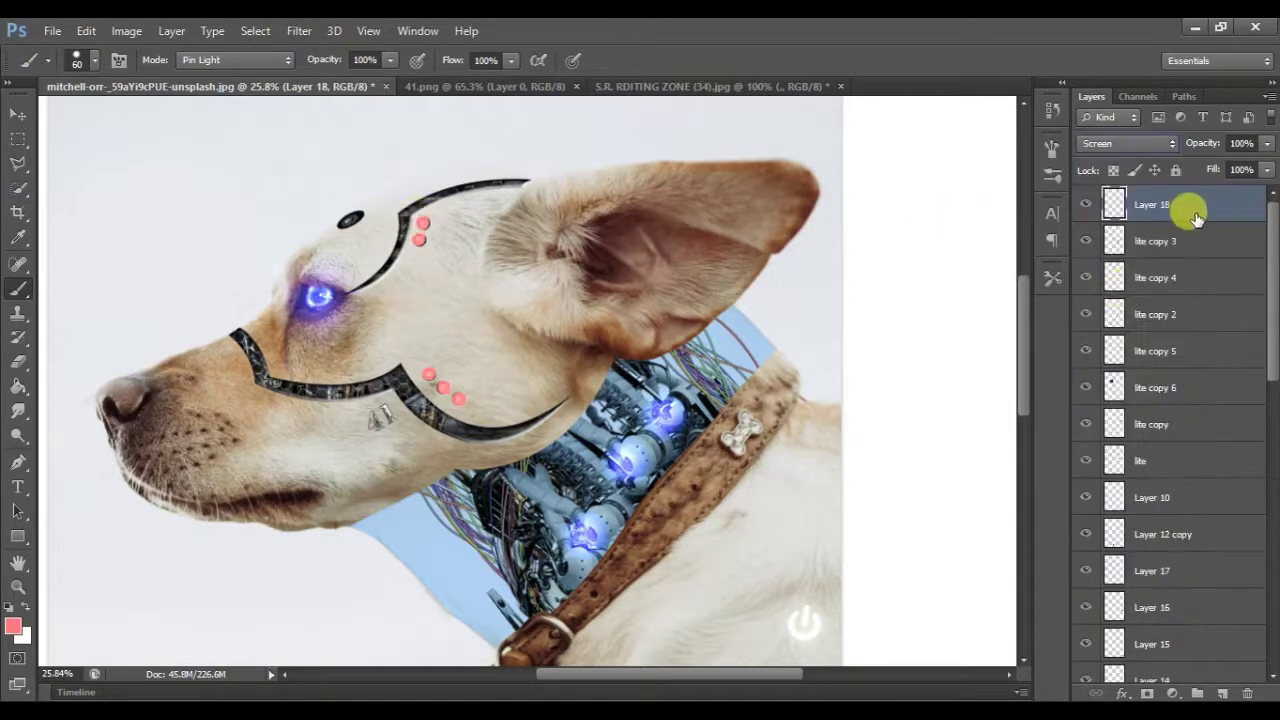
pyautogui.moveTo(1211, 176); pyautogui.dragTo(1198, 178)
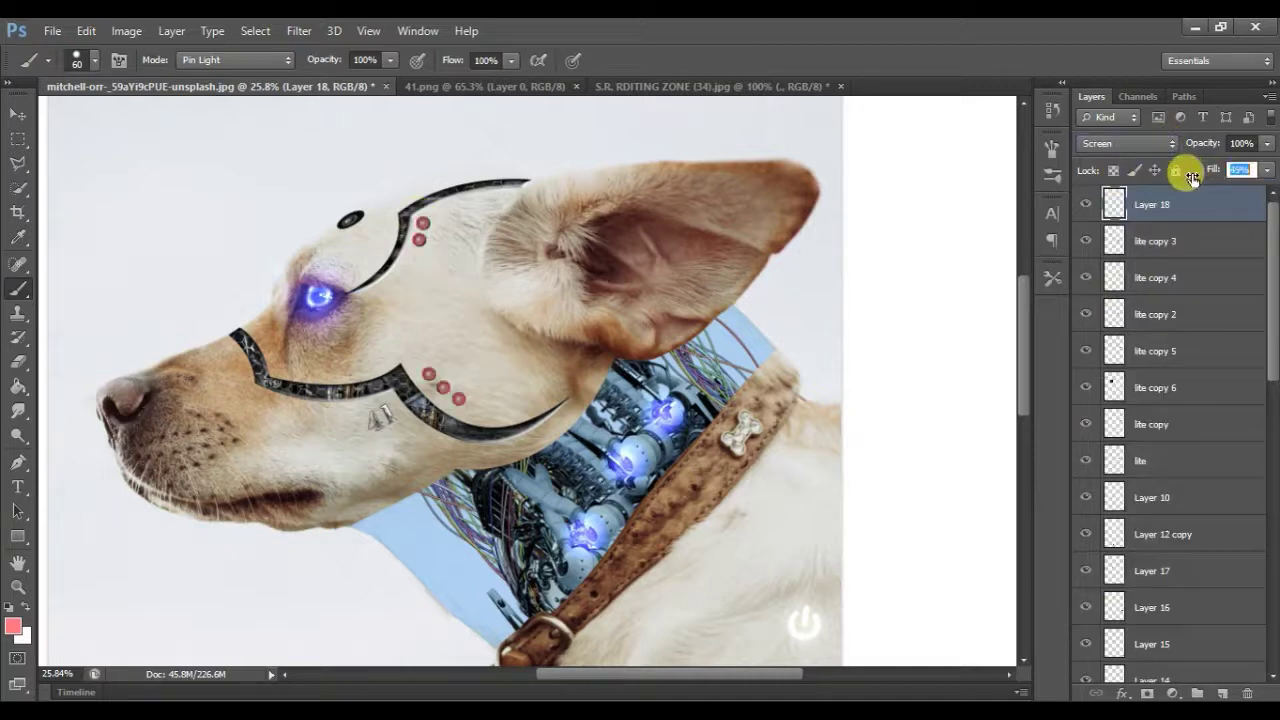
# Step: Duplicate the red dots layer, give the copy a 1.8 px Gaussian Blur and 100% fill
pyautogui.hotkey('ctrl', 'j')
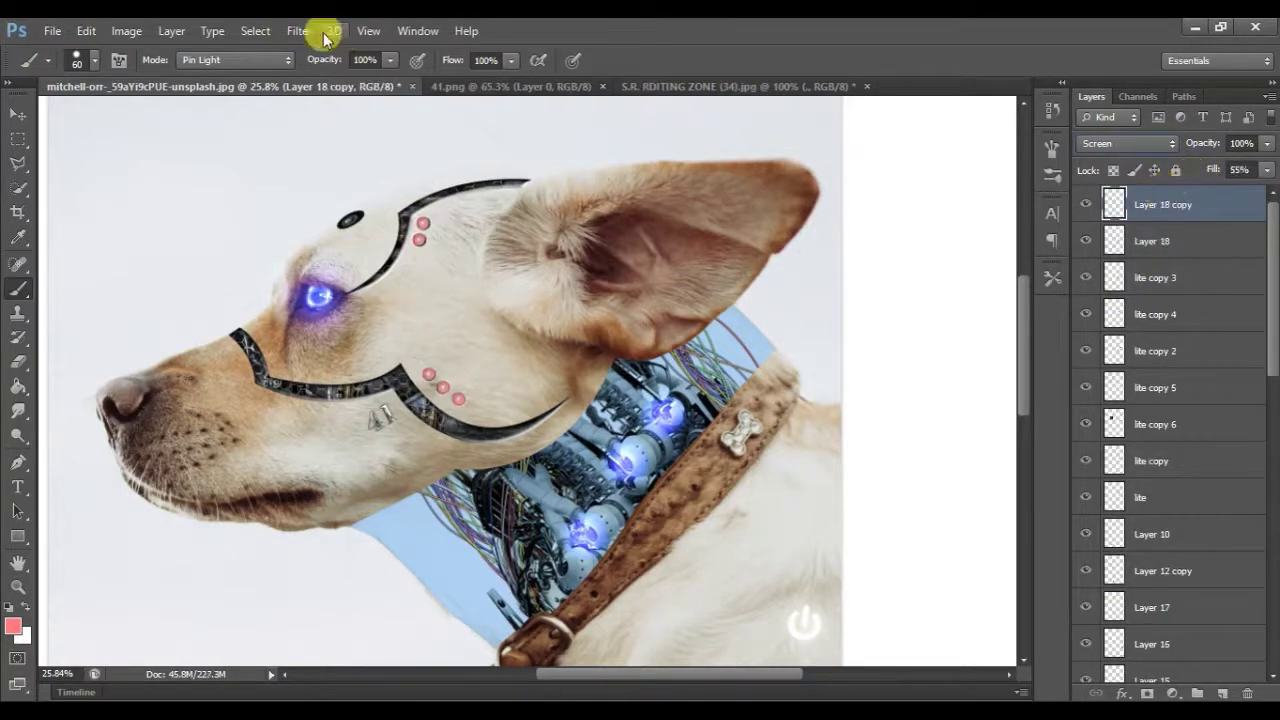
pyautogui.click(302, 30)
pyautogui.click(525, 262)
pyautogui.write('1.8')
pyautogui.click(1160, 222)
pyautogui.moveTo(1209, 175); pyautogui.dragTo(1274, 156)
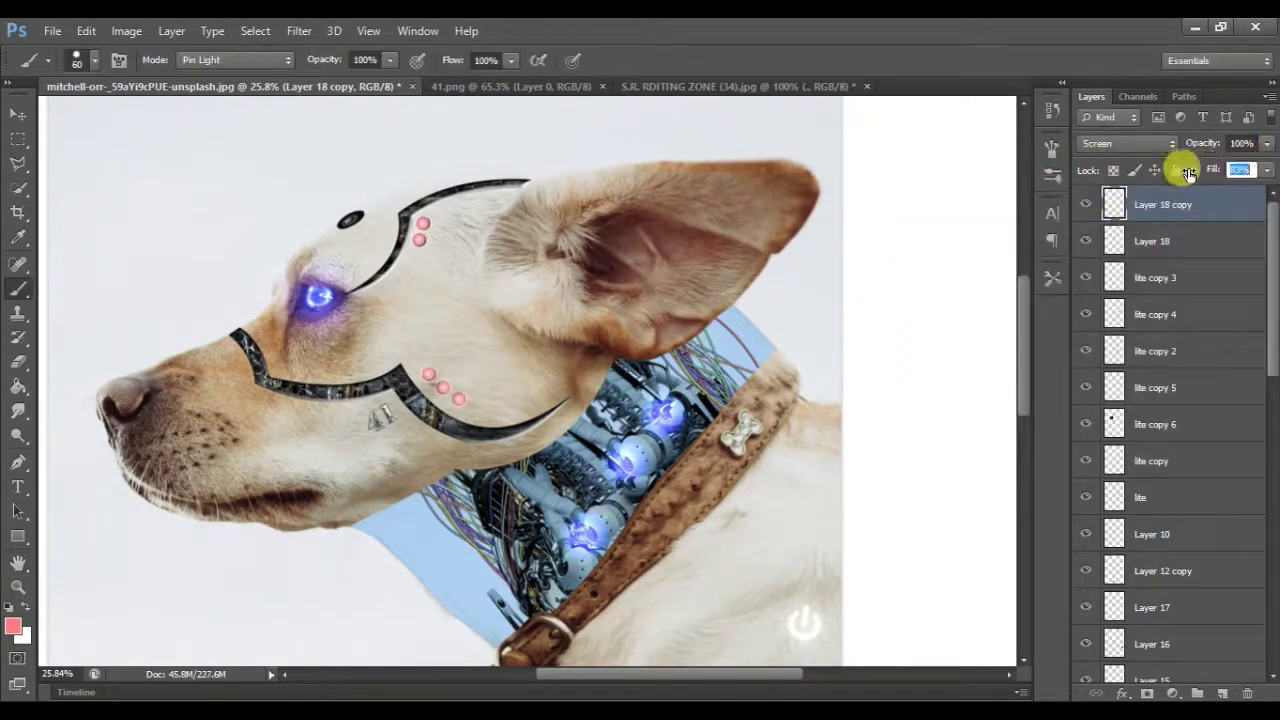
# Step: Fade the blurred dots copy to 15% fill, leaving its size unchanged
pyautogui.click(20, 120)
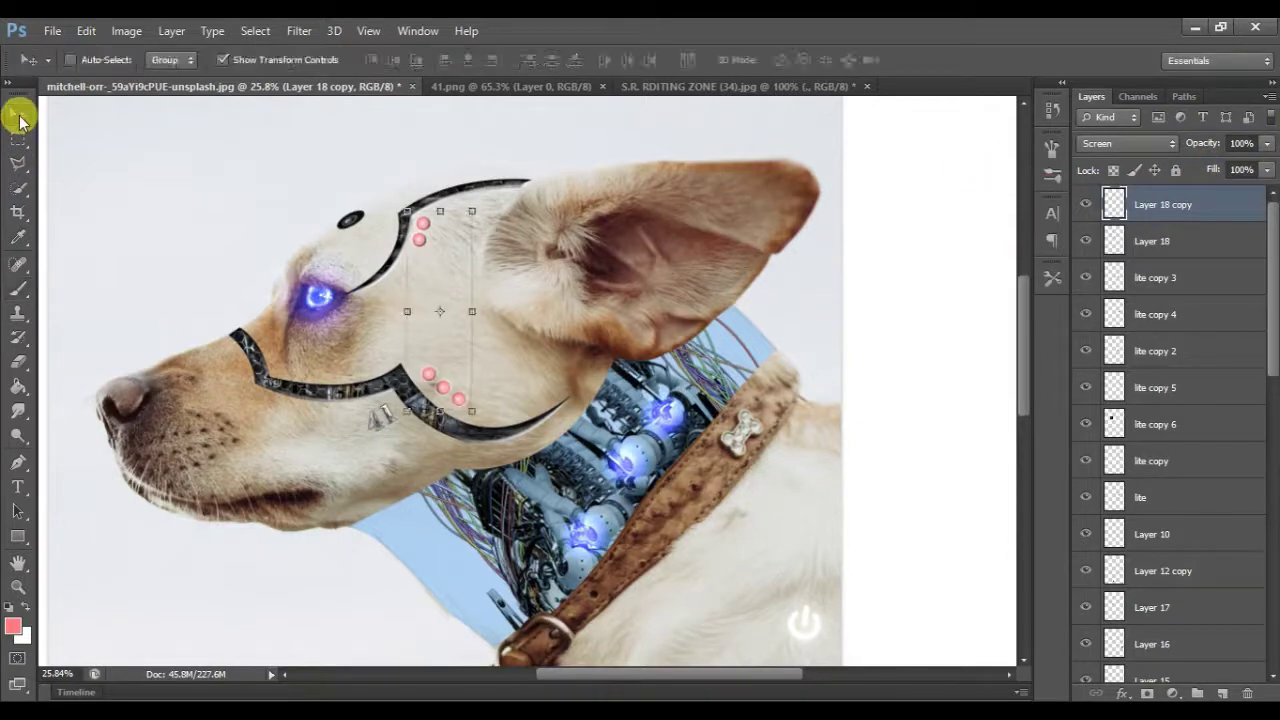
pyautogui.moveTo(476, 418); pyautogui.dragTo(514, 423)
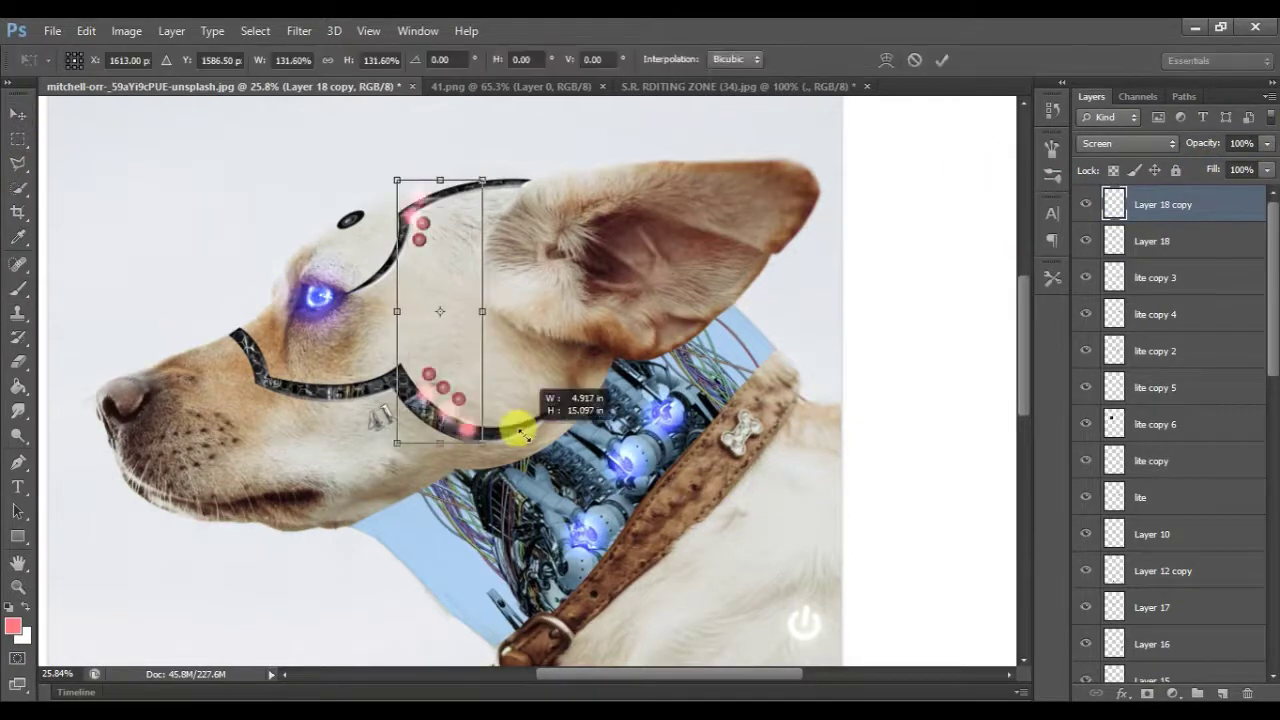
pyautogui.press('Escape')
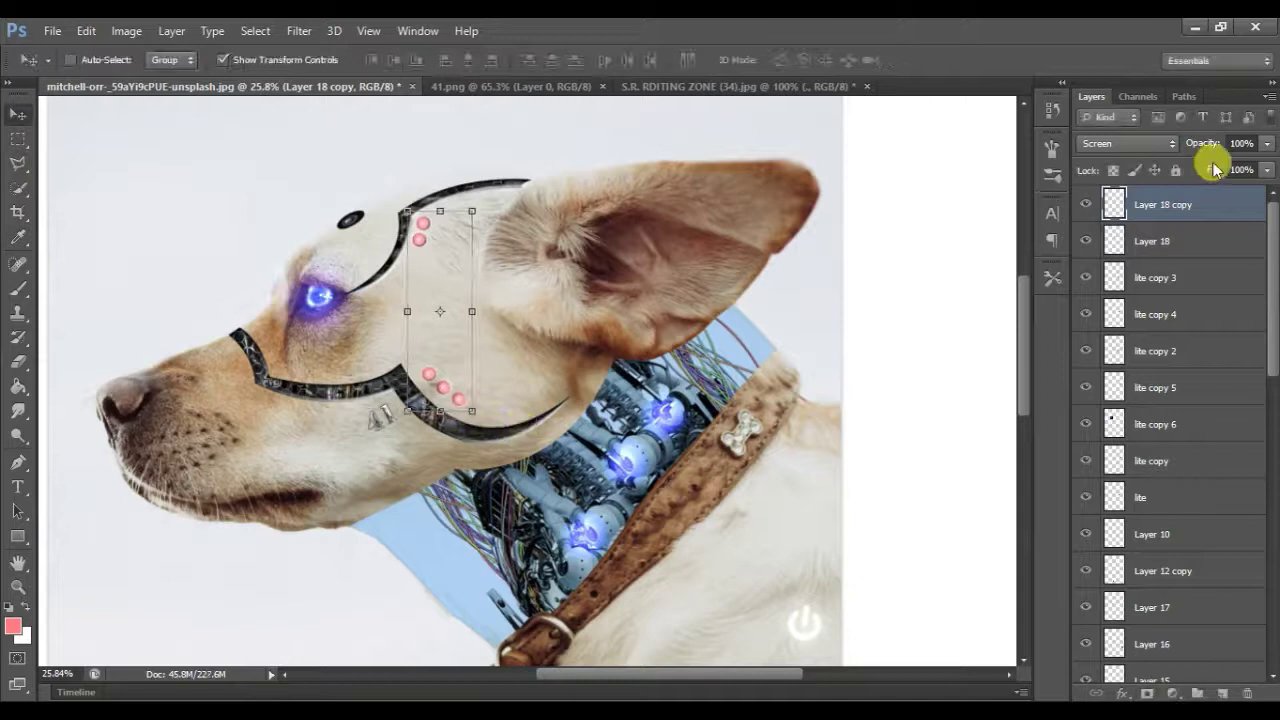
pyautogui.moveTo(1213, 168); pyautogui.dragTo(1097, 190)
pyautogui.hotkey('ctrl', '0')
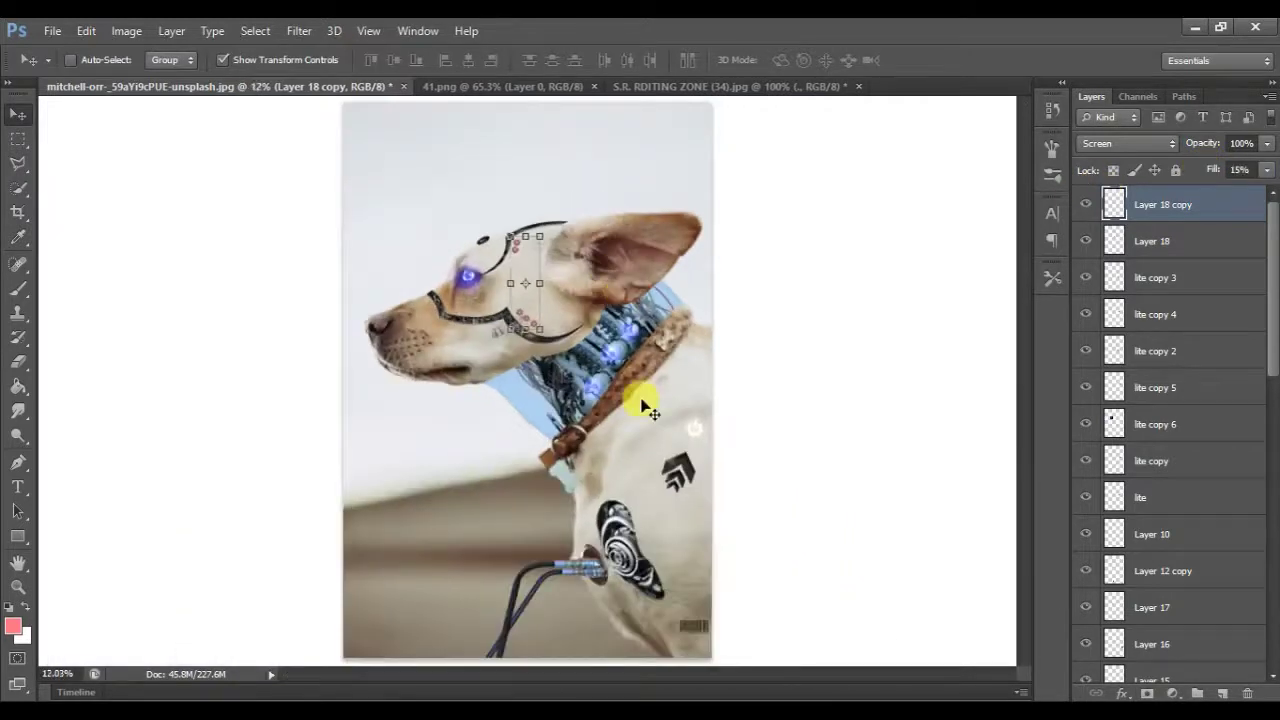
# Step: Duplicate the base photo Layer 0 and select the new copy
pyautogui.click(1143, 607)
pyautogui.scroll(-10, 1143, 614)
pyautogui.click(1168, 678)
pyautogui.hotkey('ctrl', 'j')
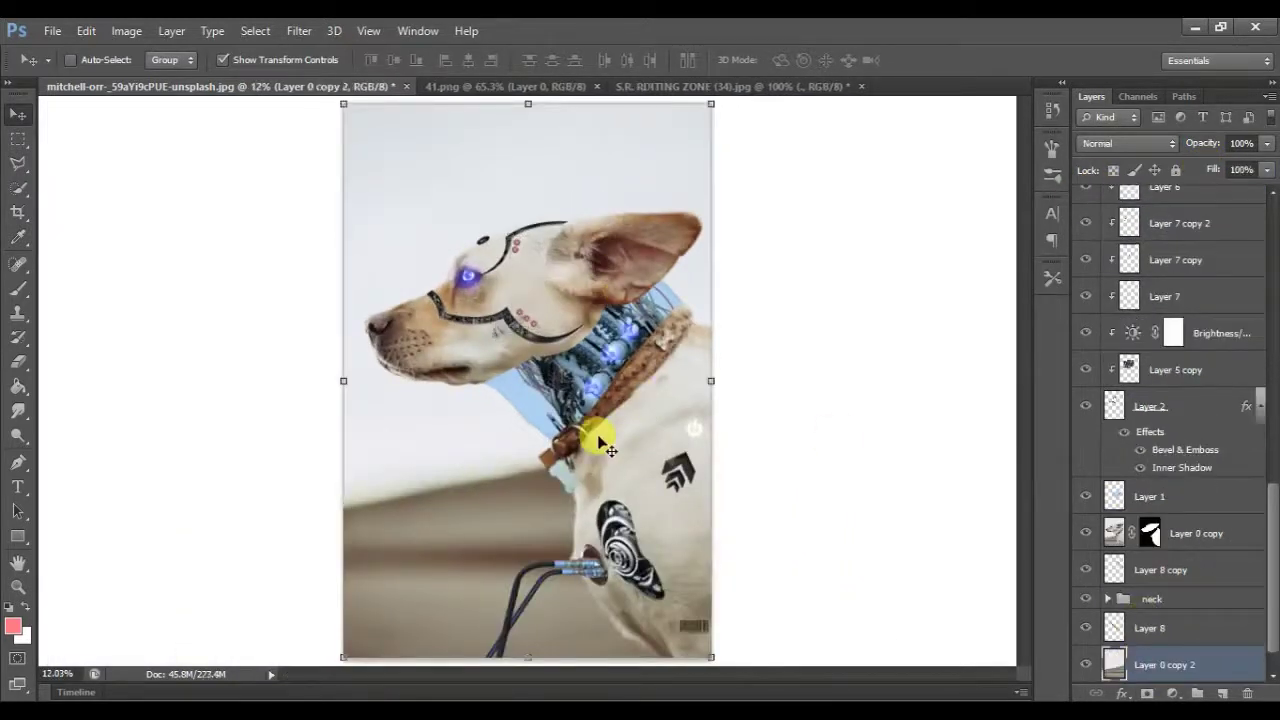
pyautogui.click(1160, 597)
# Step: Open BG.png from Desktop > photoshop material > CYBER-SD-01-2 MATERIAL > Background
pyautogui.hotkey('ctrl', 'o')
pyautogui.click(704, 172)
pyautogui.scroll(-5, 848, 300)
pyautogui.doubleClick(846, 251)
pyautogui.doubleClick(849, 125)
pyautogui.doubleClick(806, 138)
pyautogui.click(1082, 158)
pyautogui.click(1136, 528)
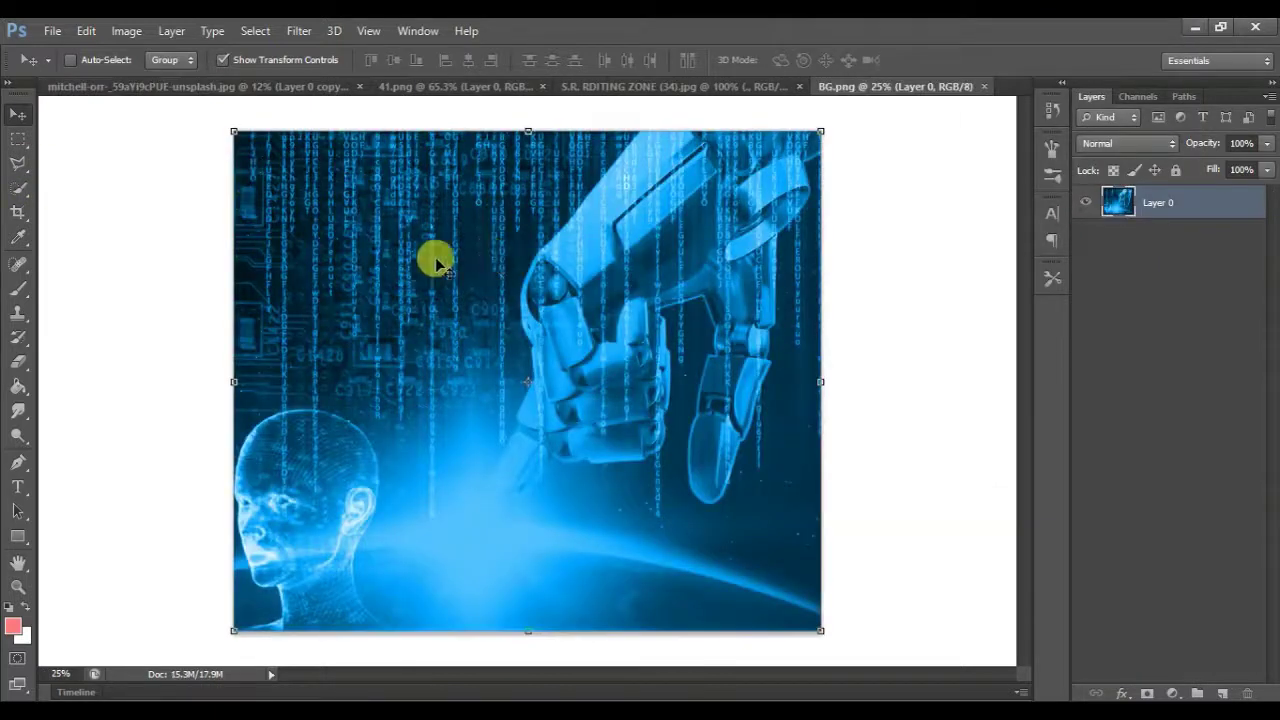
# Step: Bring the BG image into the dog document above Layer 0 copy 3, stretched across the canvas
pyautogui.moveTo(434, 257); pyautogui.dragTo(424, 412)
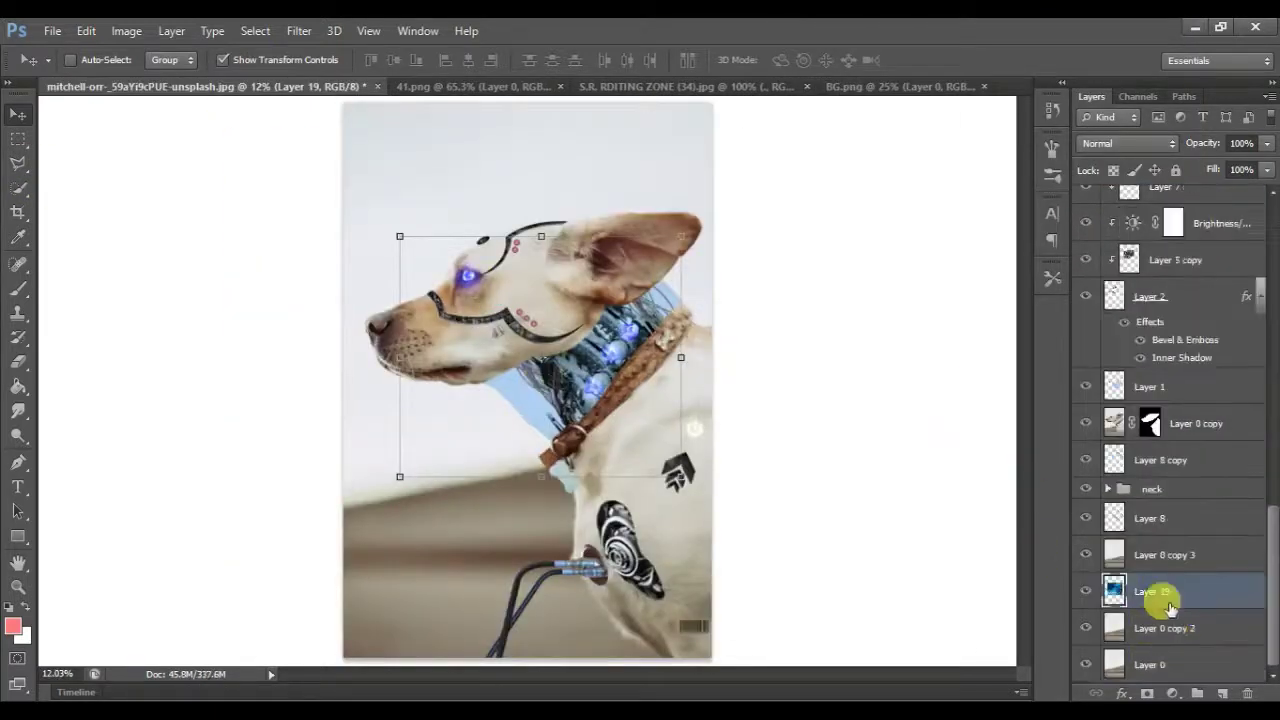
pyautogui.moveTo(1152, 664); pyautogui.dragTo(1180, 595)
pyautogui.moveTo(680, 476)
pyautogui.mouseDown()
pyautogui.moveTo(933, 608)
pyautogui.moveTo(737, 534)
pyautogui.mouseUp()
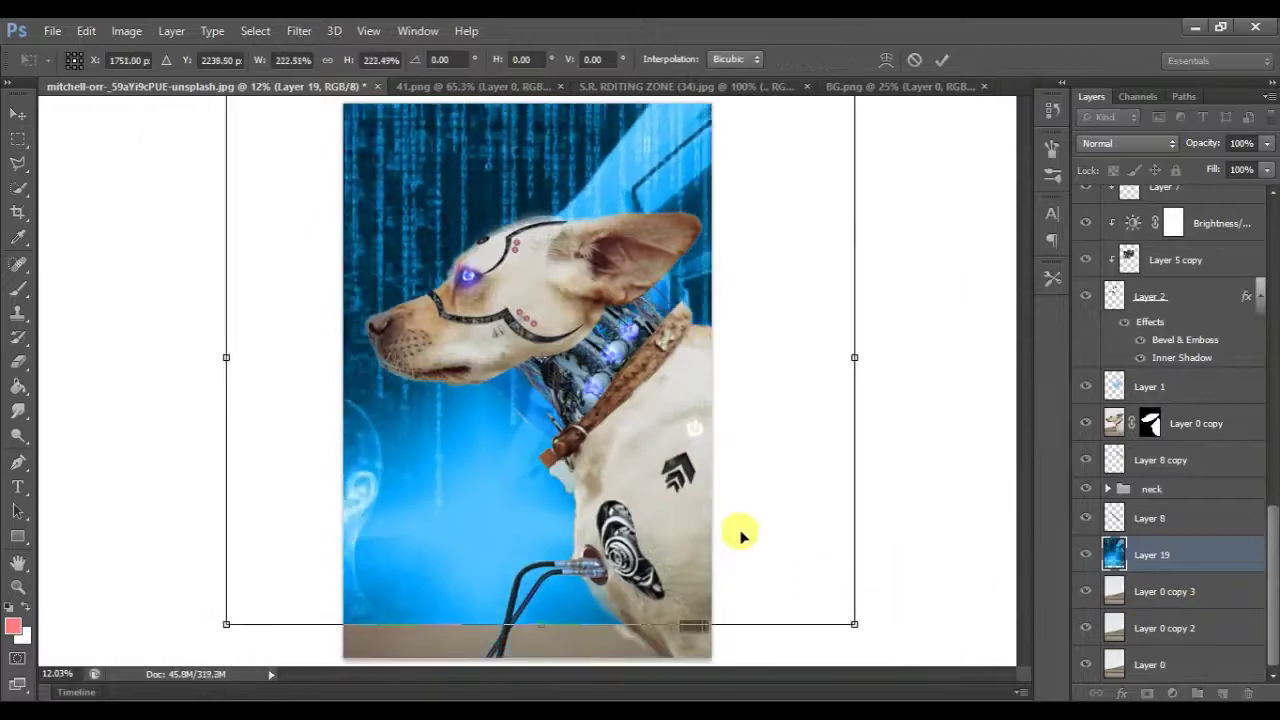
pyautogui.moveTo(574, 151); pyautogui.dragTo(586, 63)
# Step: Blend the blue background in with Multiply mode at 19% fill
pyautogui.moveTo(1212, 169); pyautogui.dragTo(1065, 182)
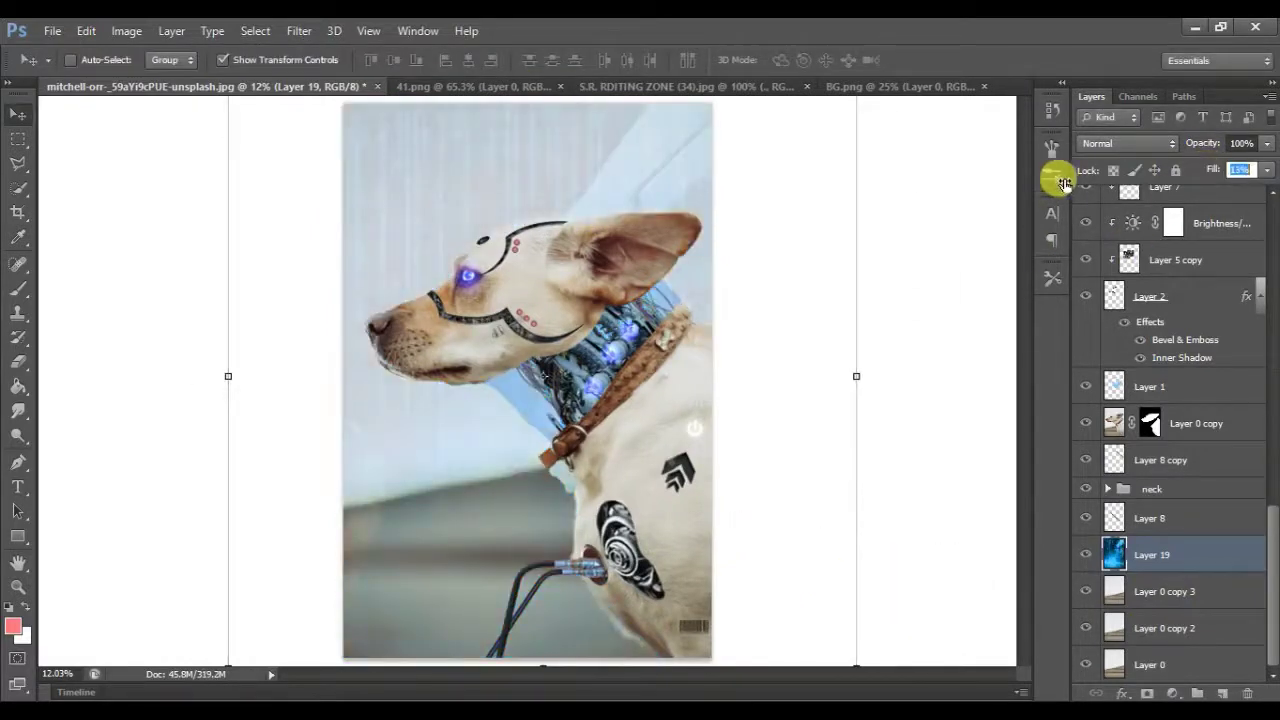
pyautogui.moveTo(1067, 185); pyautogui.dragTo(1166, 148)
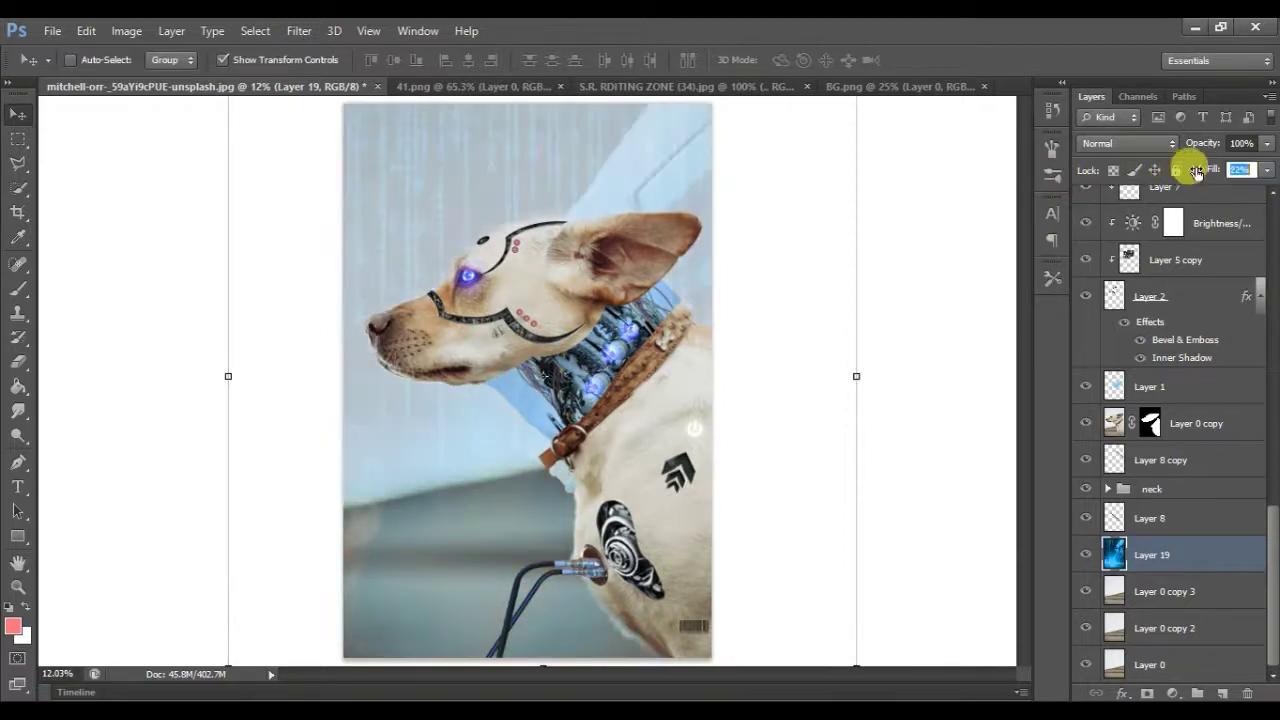
pyautogui.scroll(-3, 1166, 148)
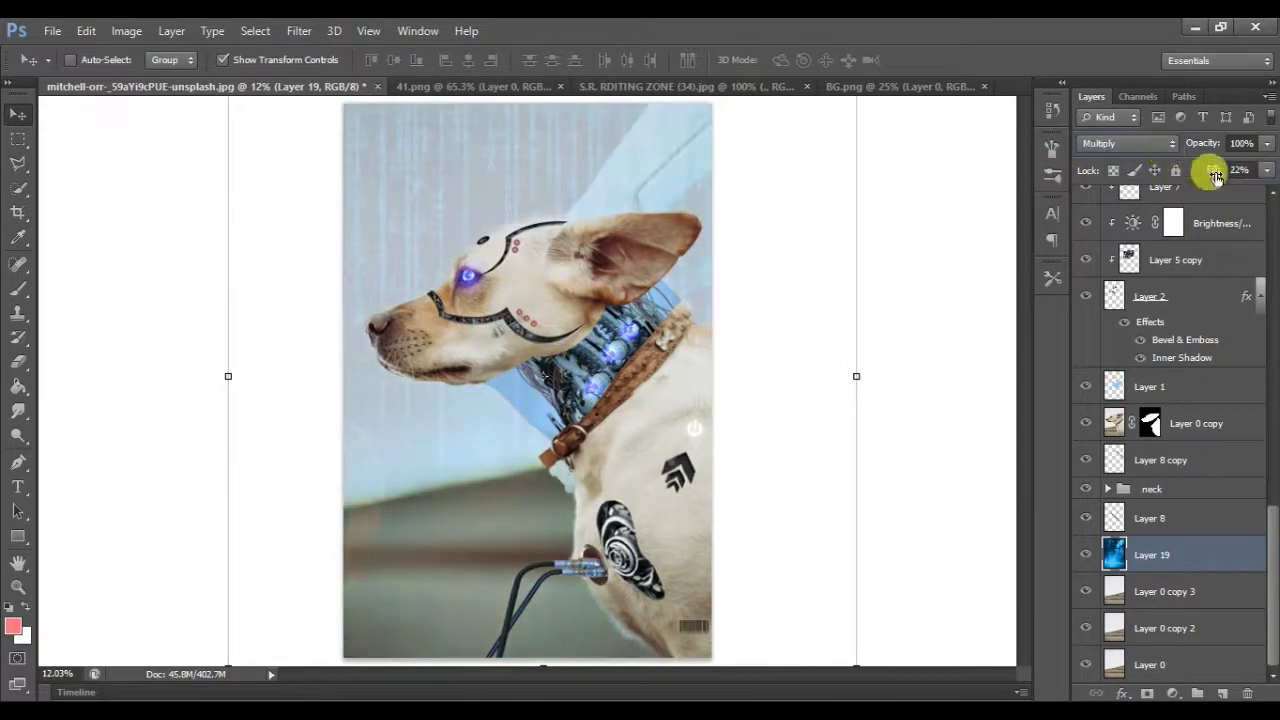
pyautogui.write('19')
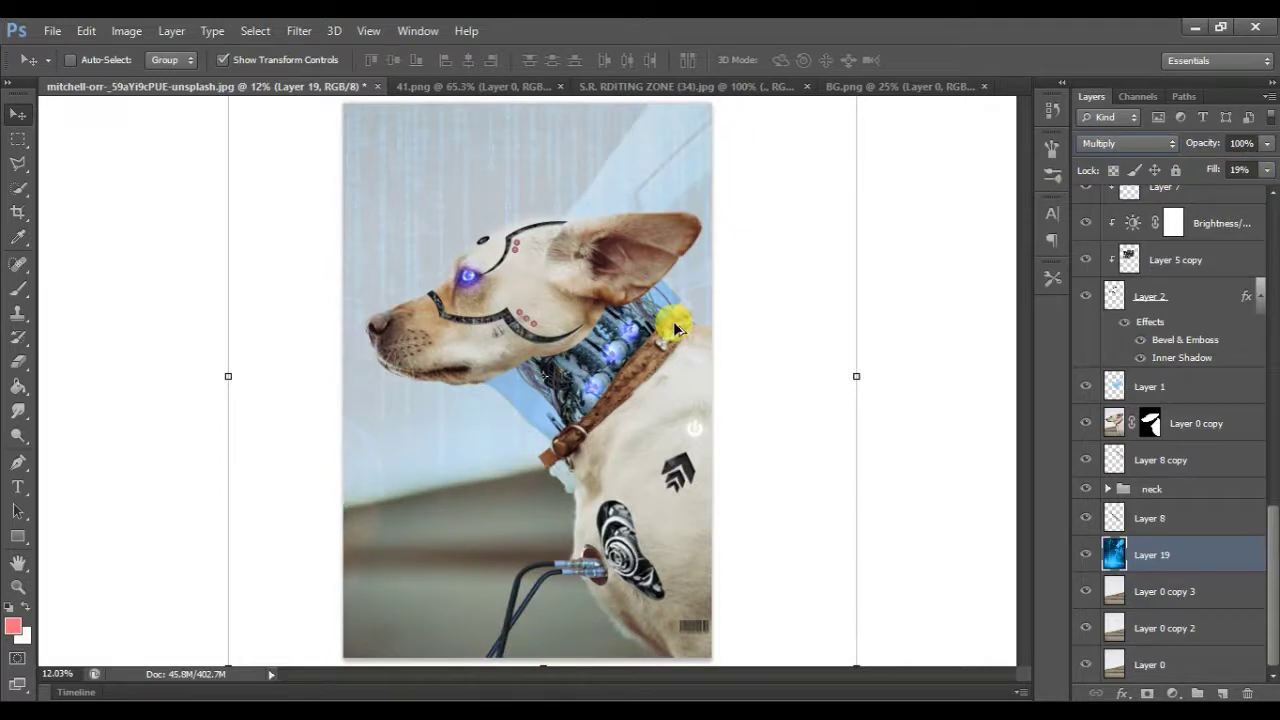
pyautogui.scroll(3, 500, 229)
# Step: Paint white on Layer 0 copy's mask to restore fur above the forehead's metal arc
pyautogui.scroll(2, 531, 414)
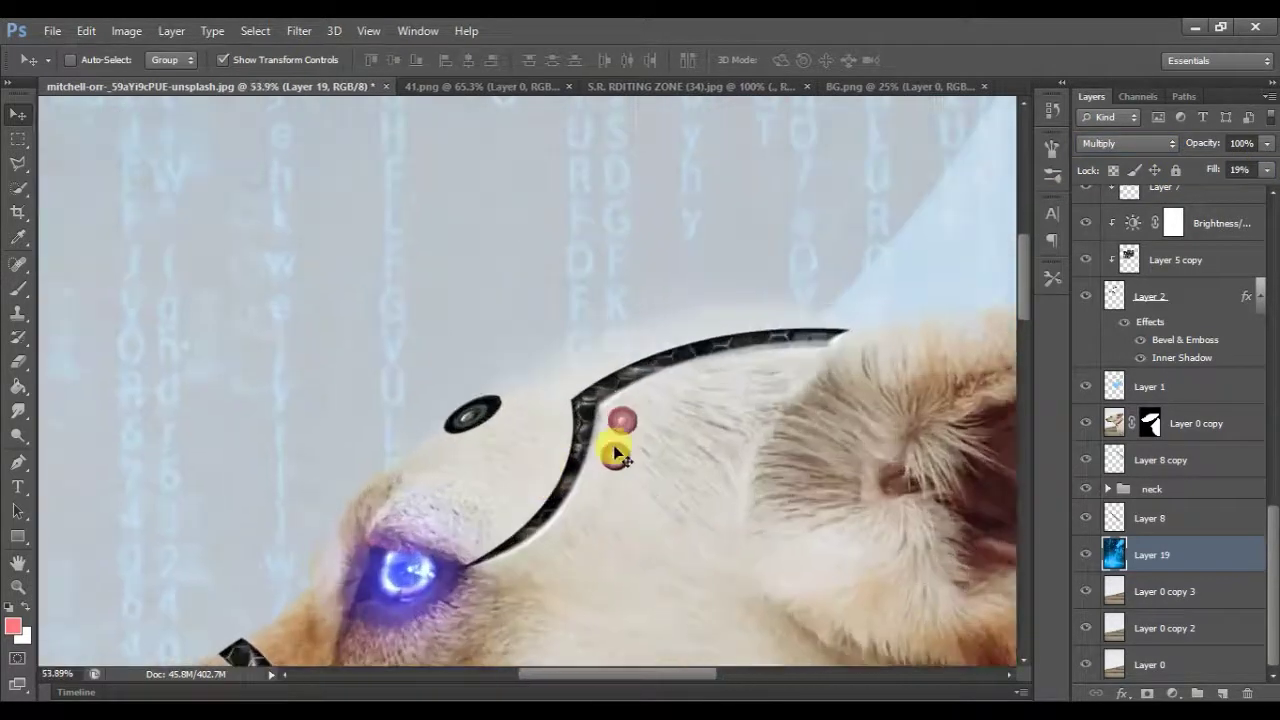
pyautogui.press('b')
pyautogui.click(1150, 423)
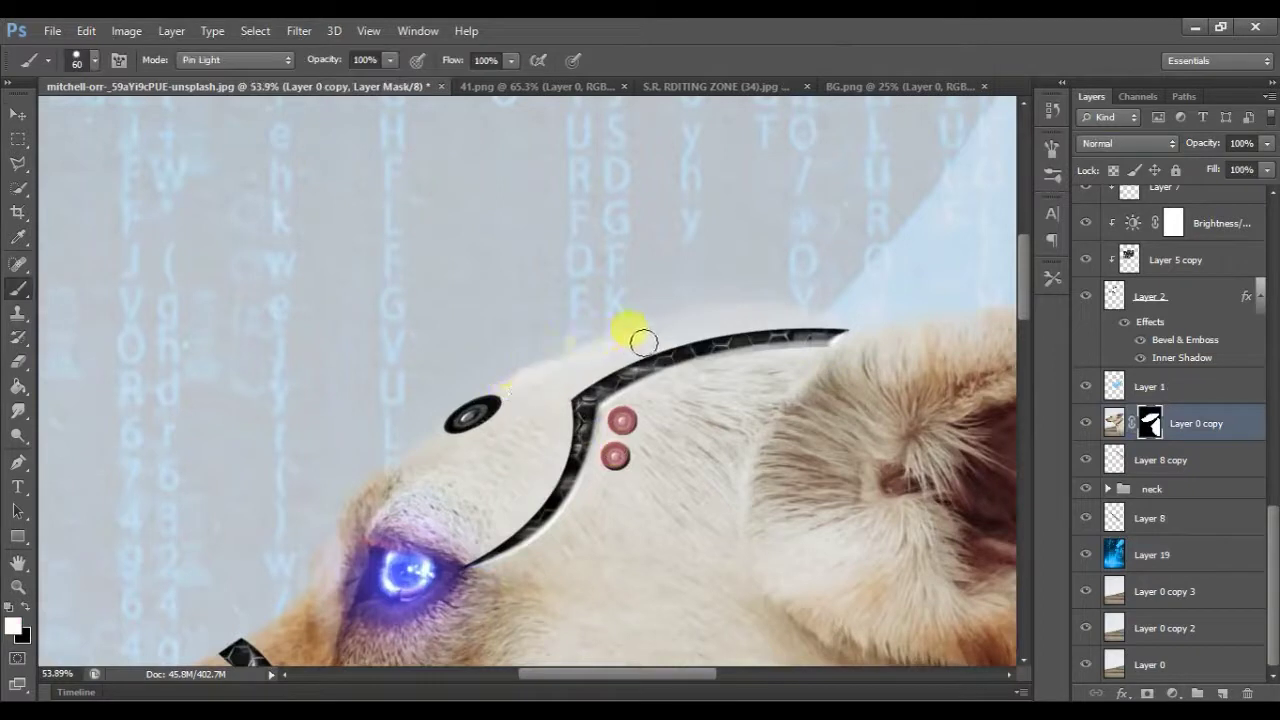
pyautogui.click(94, 60)
pyautogui.doubleClick(86, 200)
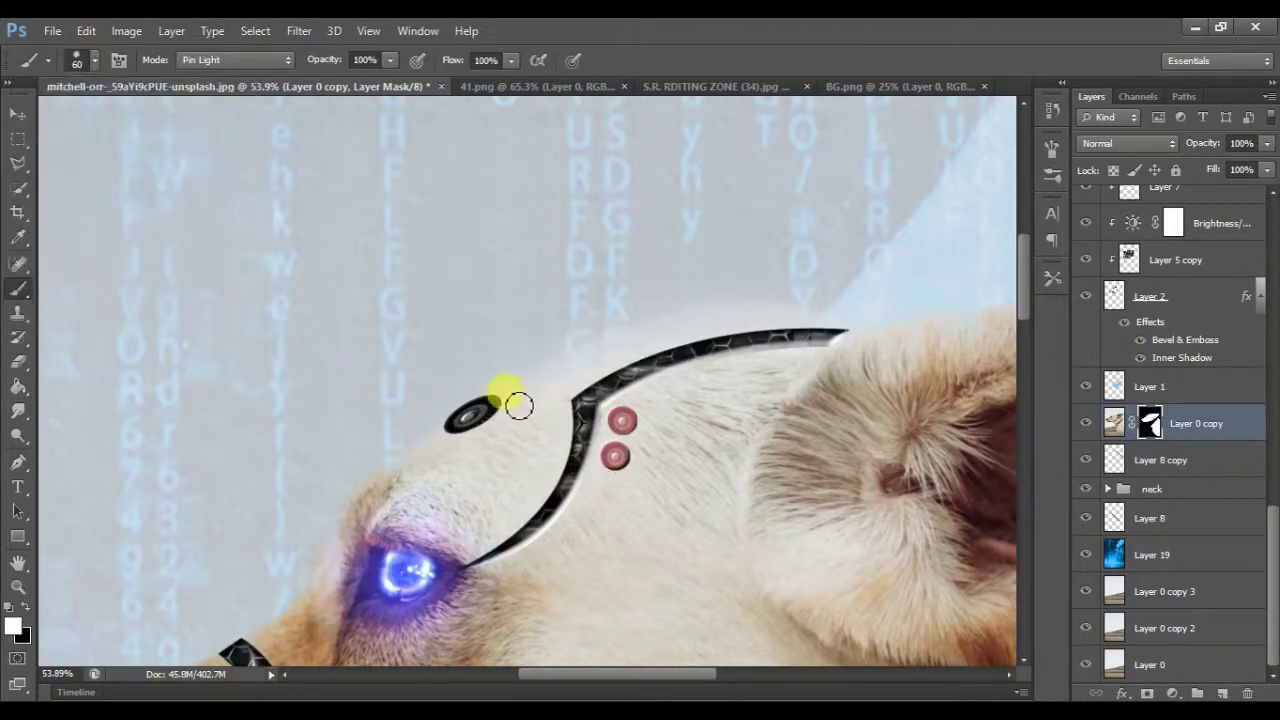
pyautogui.moveTo(631, 347)
pyautogui.mouseDown()
pyautogui.moveTo(677, 334)
pyautogui.moveTo(870, 338)
pyautogui.mouseUp()
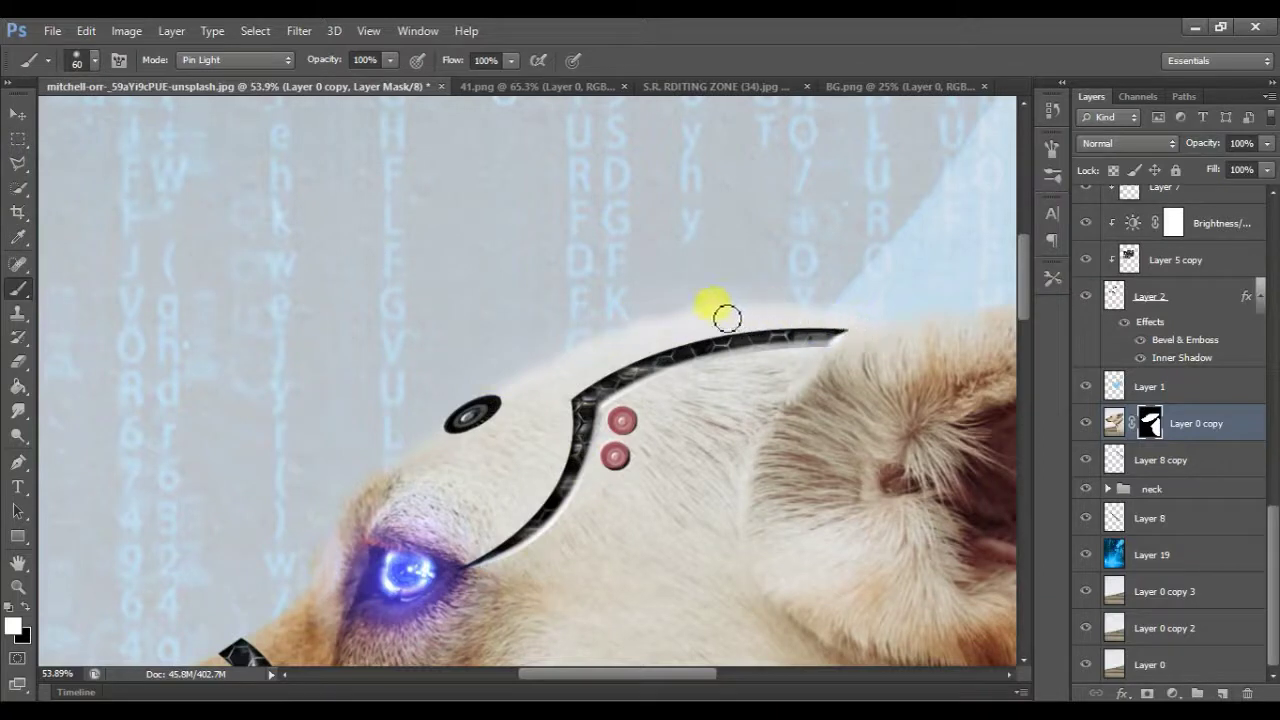
pyautogui.moveTo(512, 400)
pyautogui.mouseDown()
pyautogui.moveTo(409, 466)
pyautogui.moveTo(500, 380)
pyautogui.moveTo(609, 357)
pyautogui.mouseUp()
pyautogui.hotkey('ctrl', '0')
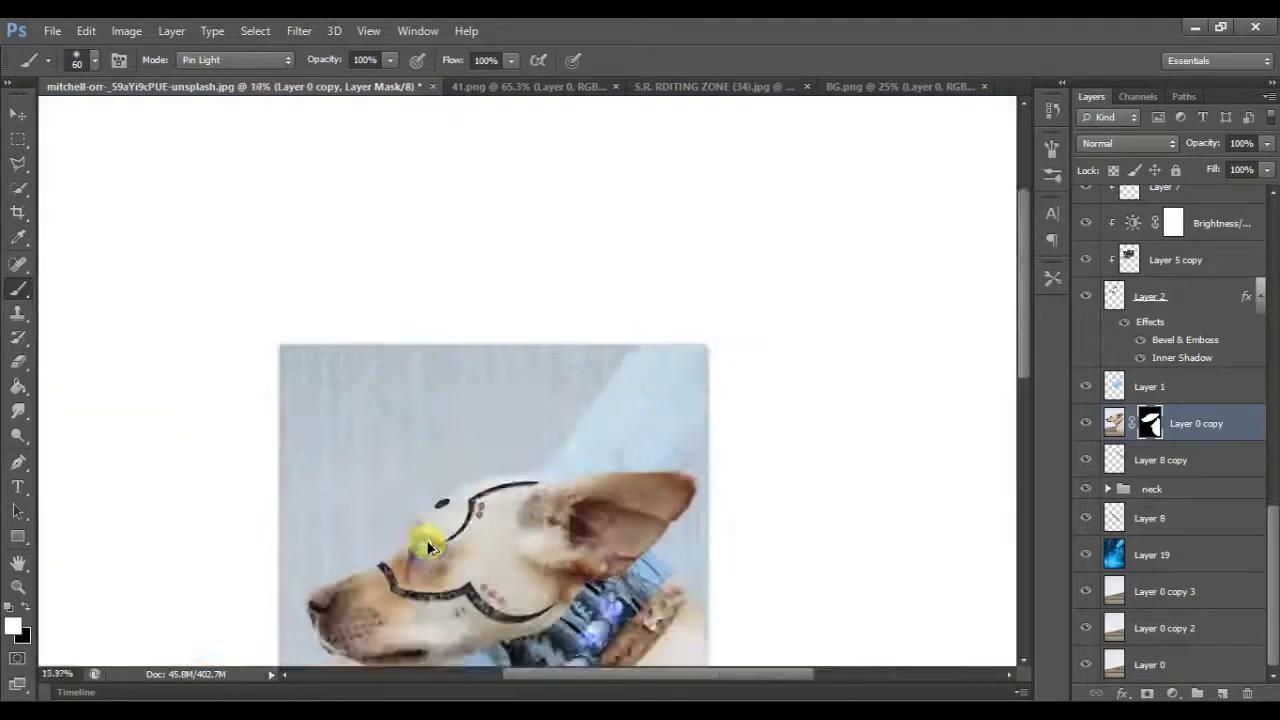
# Step: Apply the clipped Color Balance tint (Midtones −27 red, +43 blue) and inspect the tinted neck
pyautogui.scroll(-1, 585, 305)
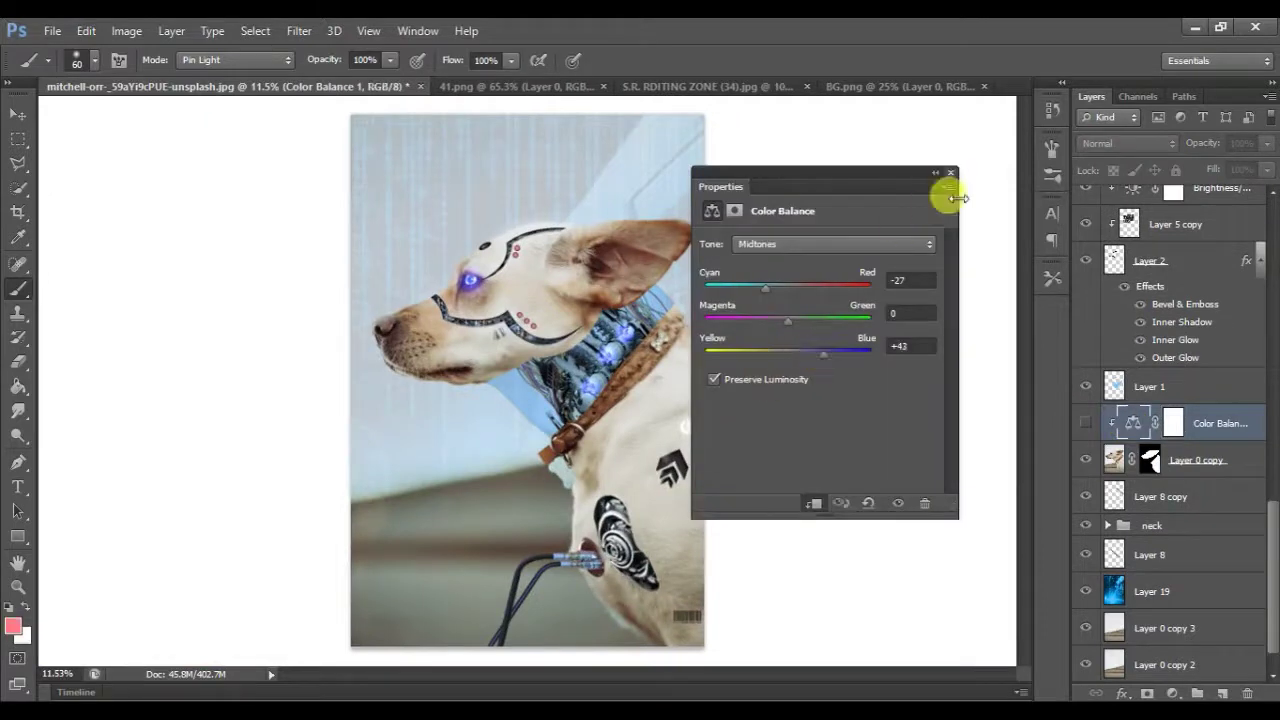
pyautogui.click(950, 172)
pyautogui.click(1085, 423)
pyautogui.click(1080, 423)
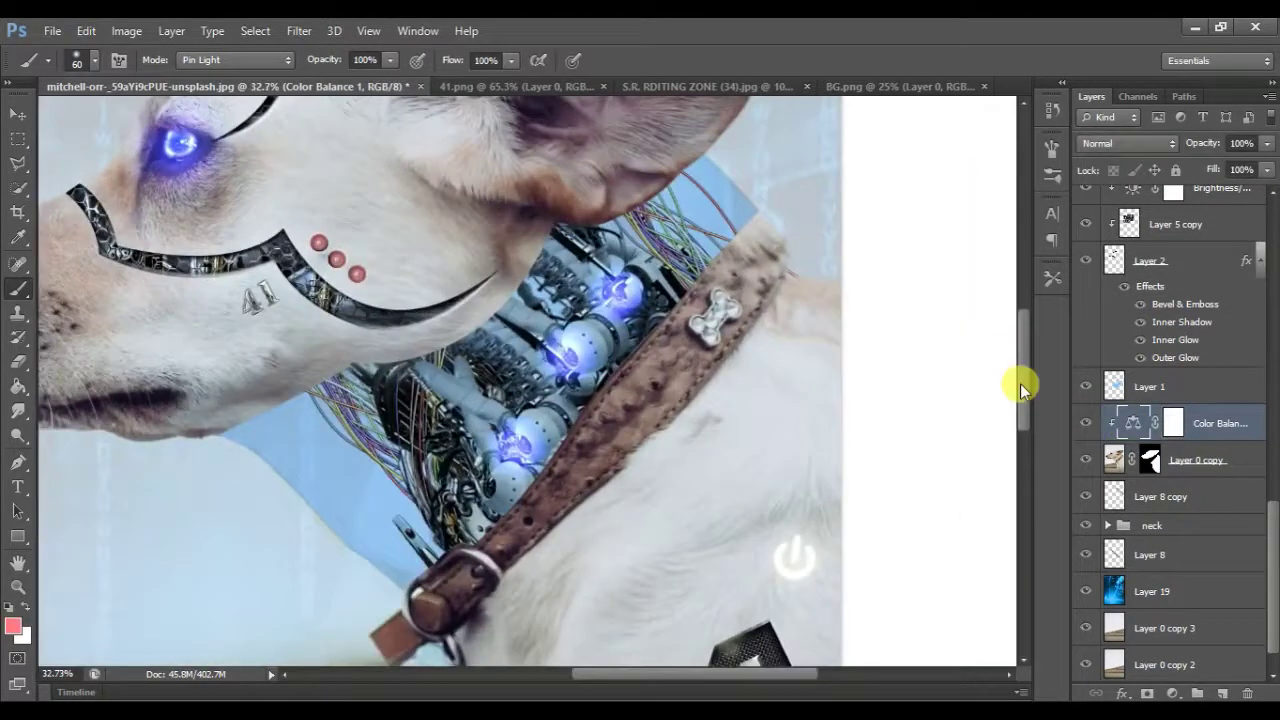
pyautogui.click(1086, 410)
pyautogui.scroll(-5, 640, 440)
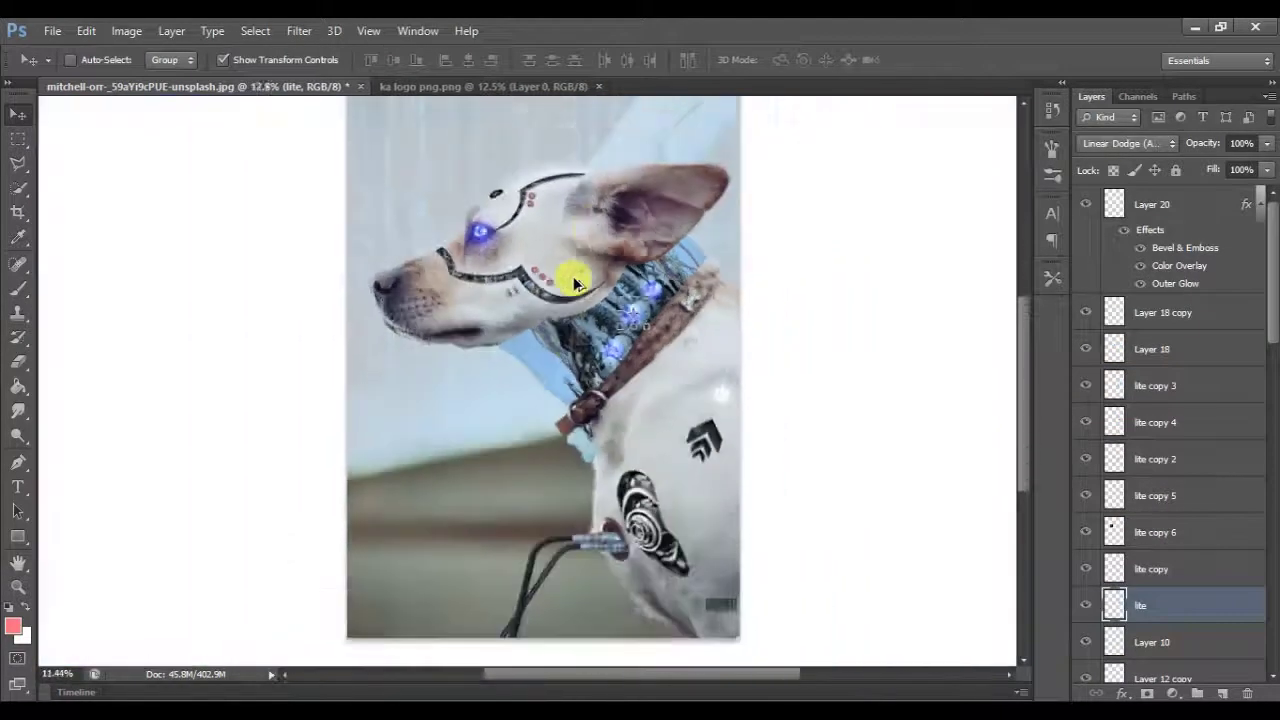
# Step: Show Layer 25 to add the pale Screen sheen over the shoulder panel
pyautogui.scroll(-1, 575, 283)
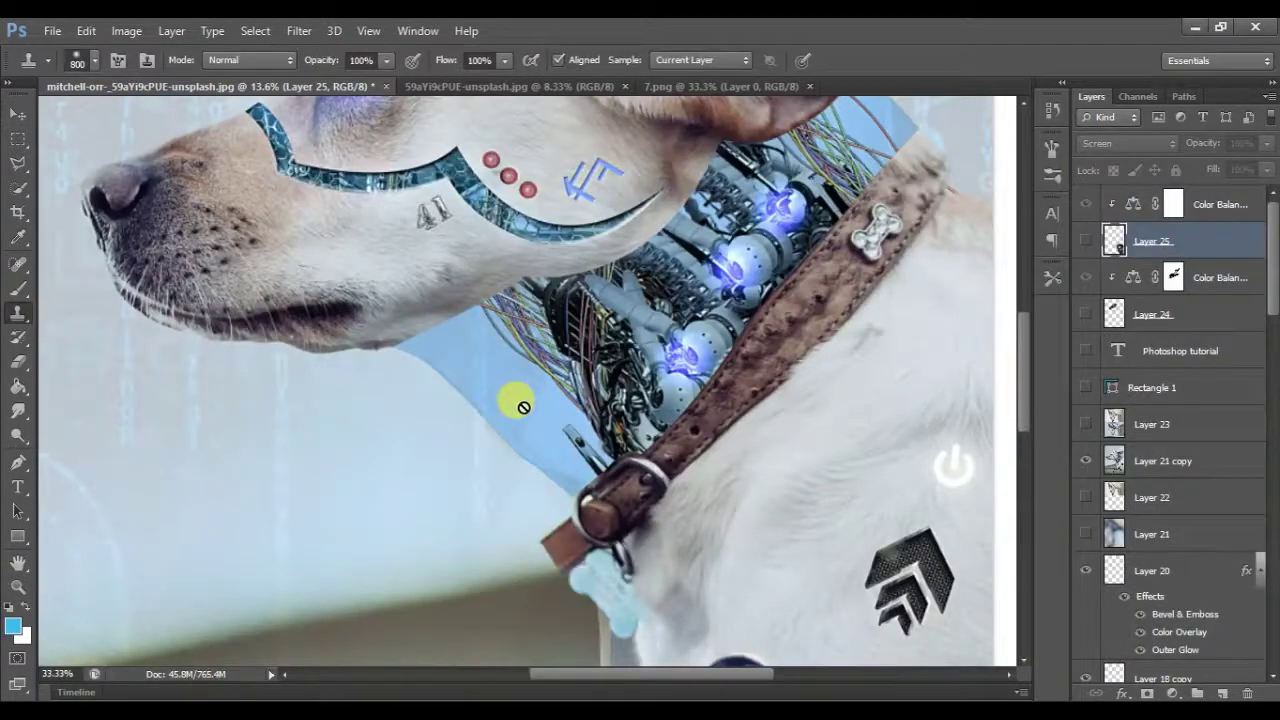
pyautogui.scroll(-3, 521, 405)
pyautogui.scroll(-2, 517, 400)
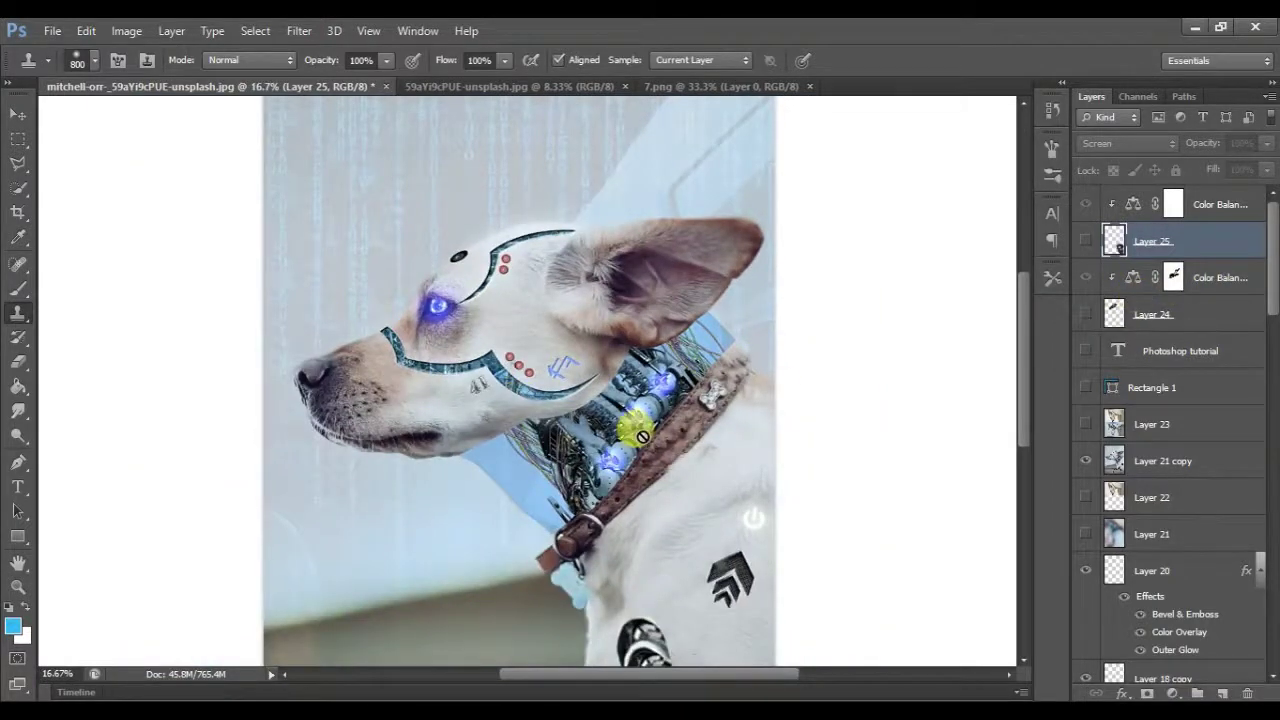
pyautogui.scroll(-3, 636, 428)
pyautogui.scroll(1, 756, 393)
pyautogui.scroll(-5, 756, 393)
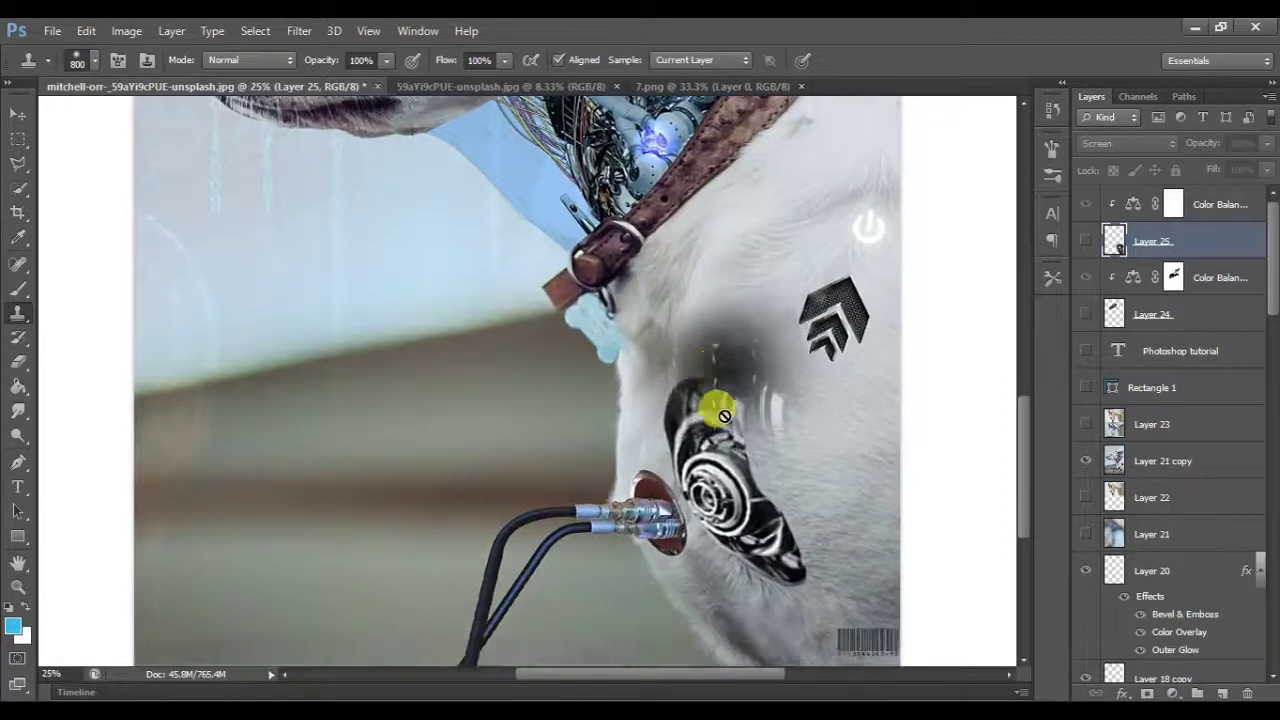
pyautogui.click(1085, 244)
# Step: Switch to the Rectangular Marquee tool and show Layer 24 to lighten the head top
pyautogui.scroll(-1, 600, 300)
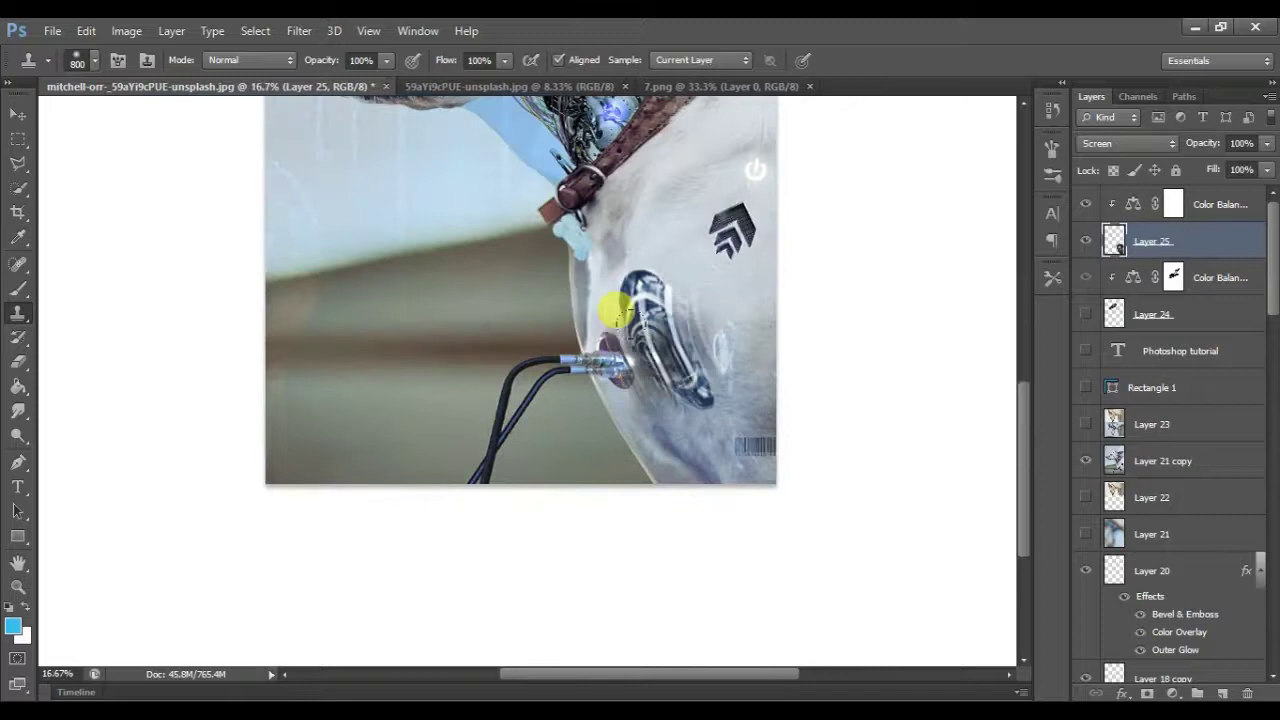
pyautogui.scroll(-1, 617, 313)
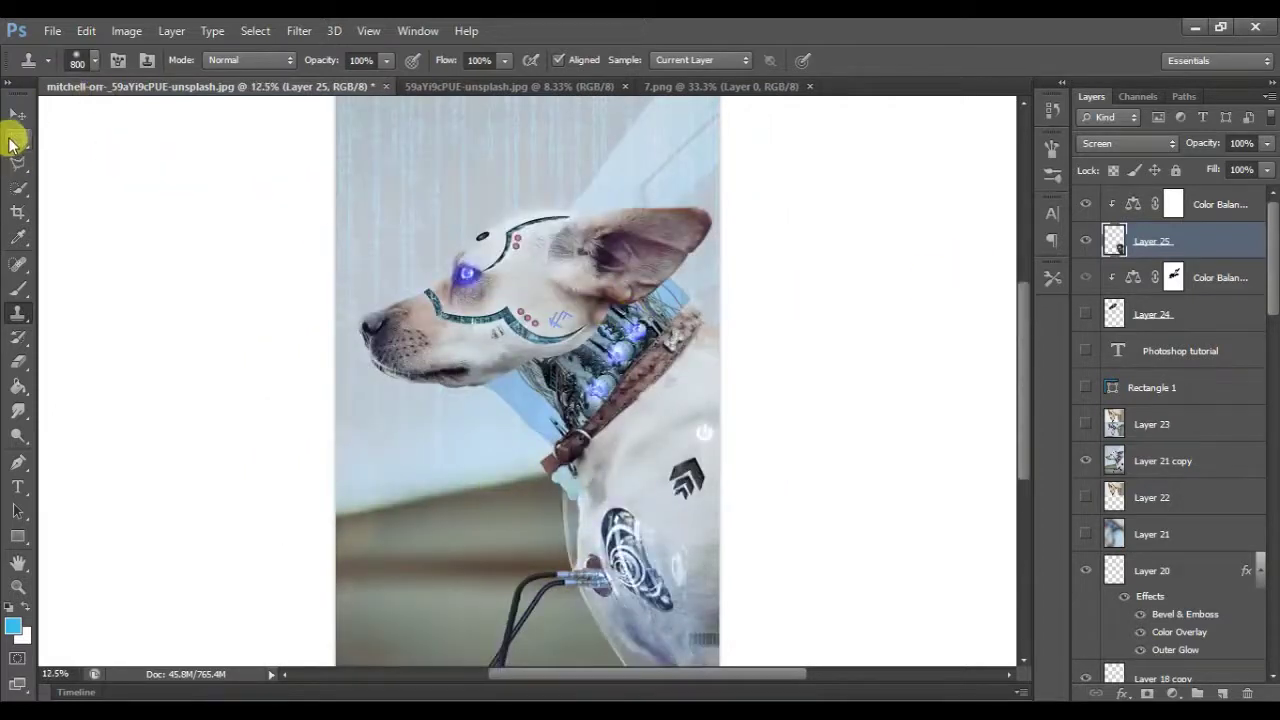
pyautogui.click(17, 138)
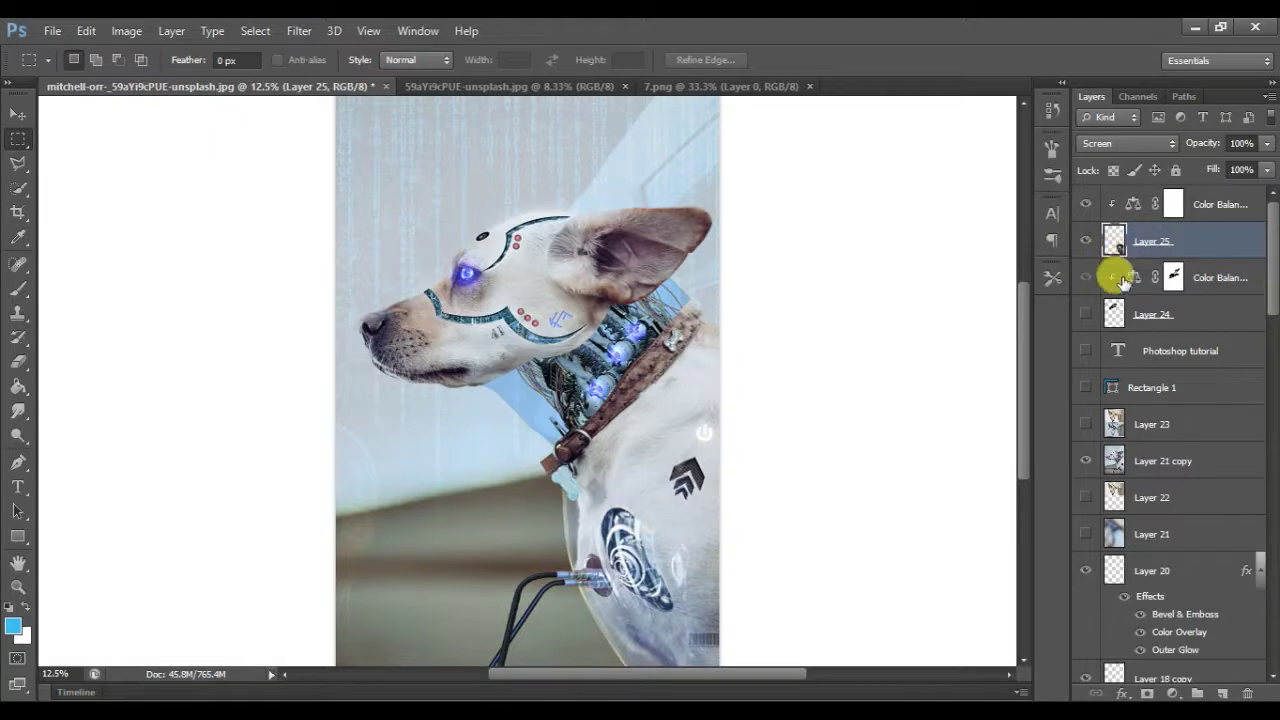
pyautogui.click(1086, 315)
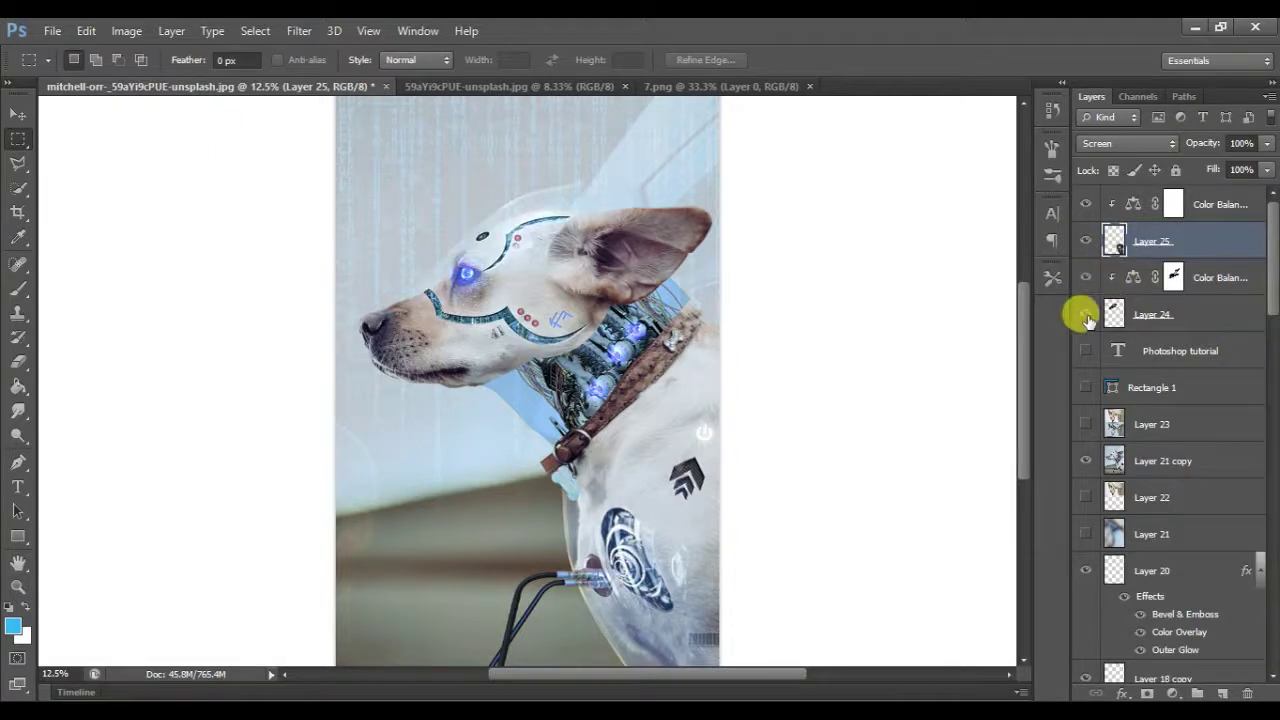